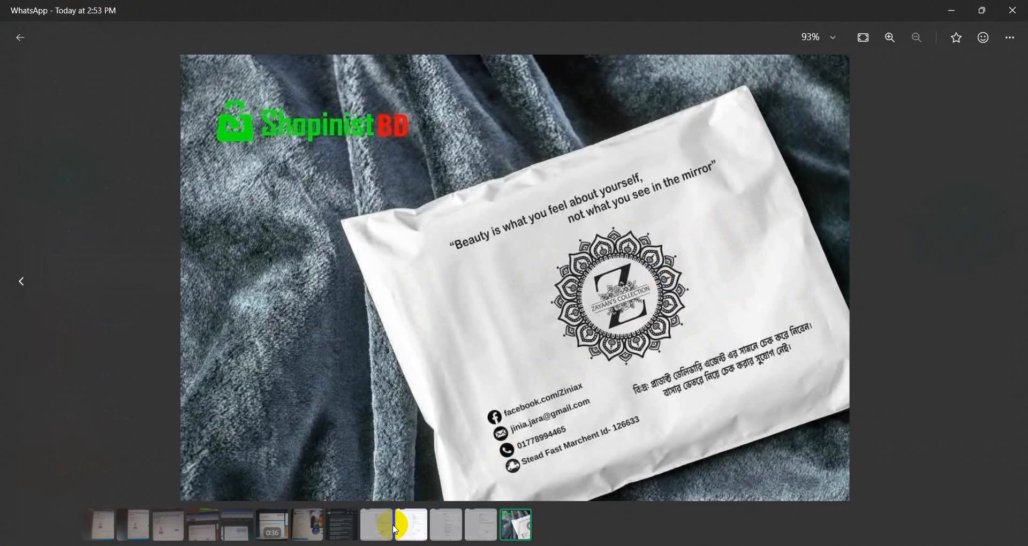
- Minimize the packaging mockup image, switch to Google Chrome and open the Freepik website
{"action": "left_click", "coordinate": [314, 533]}
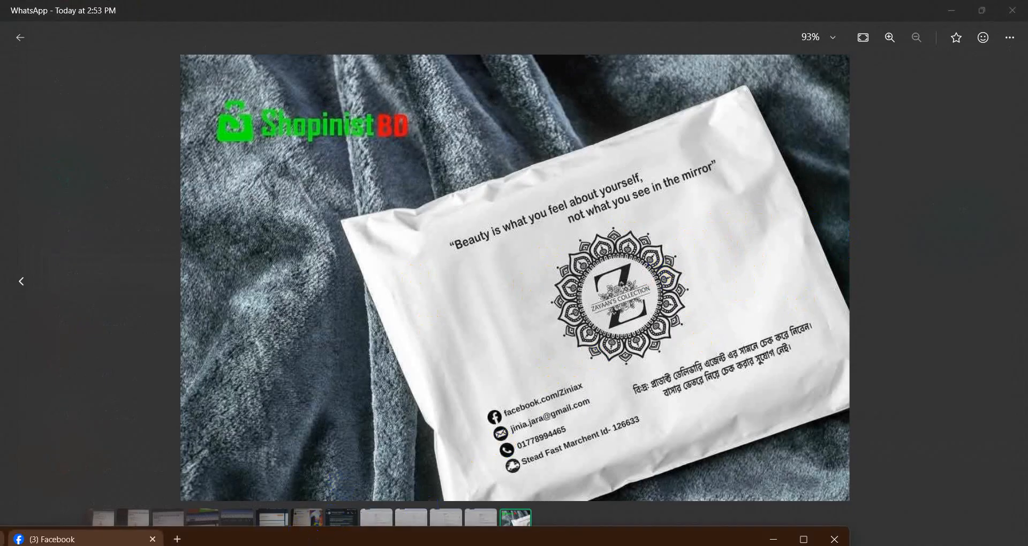
{"action": "left_click", "coordinate": [947, 7]}
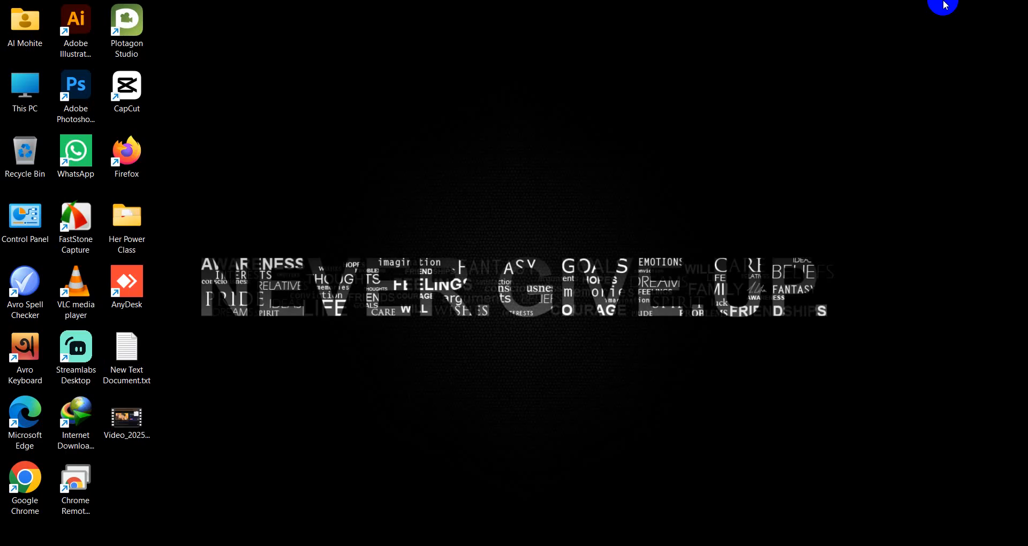
{"action": "double_click", "coordinate": [24, 488]}
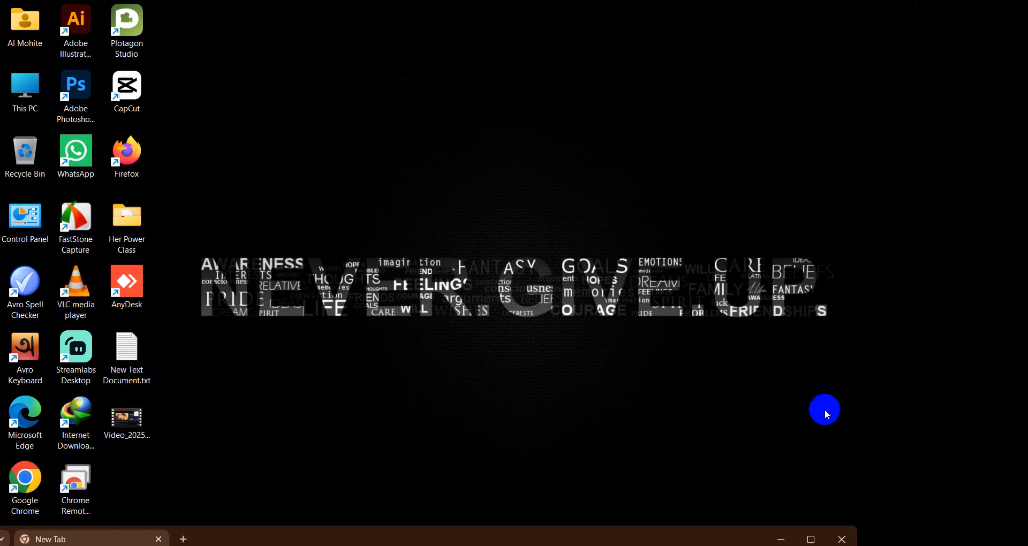
{"action": "left_click", "coordinate": [776, 533]}
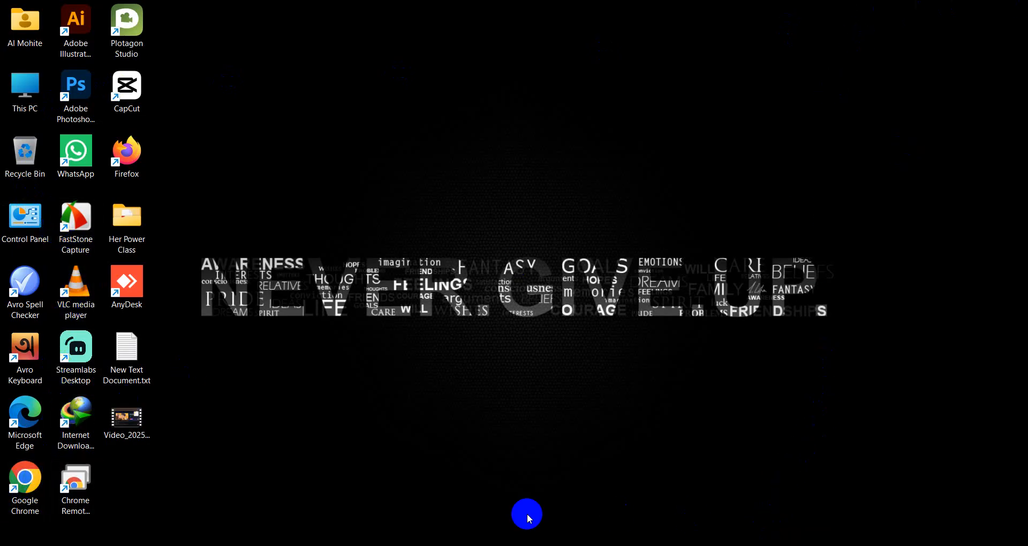
{"action": "double_click", "coordinate": [18, 473]}
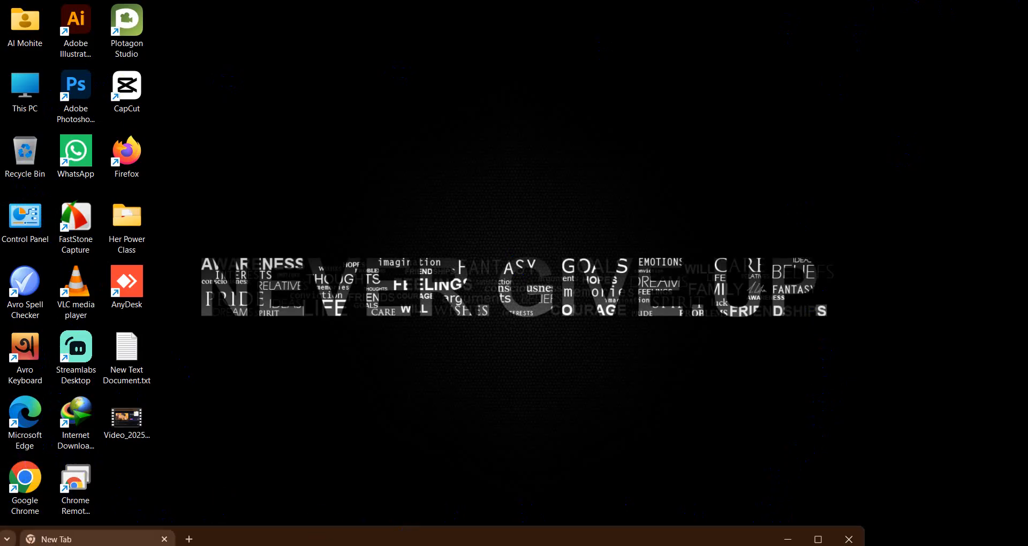
{"action": "left_click_drag", "start_coordinate": [629, 534], "coordinate": [931, 6]}
{"action": "left_click", "coordinate": [331, 334]}
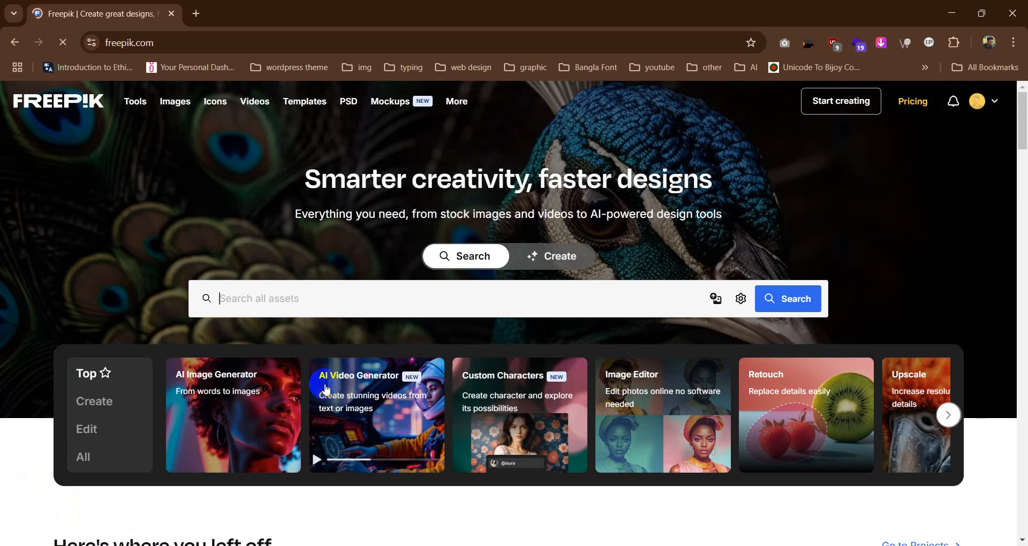
- Search all Freepik assets for "mendala"
{"action": "left_click", "coordinate": [302, 301]}
{"action": "type", "text": "mendala"}
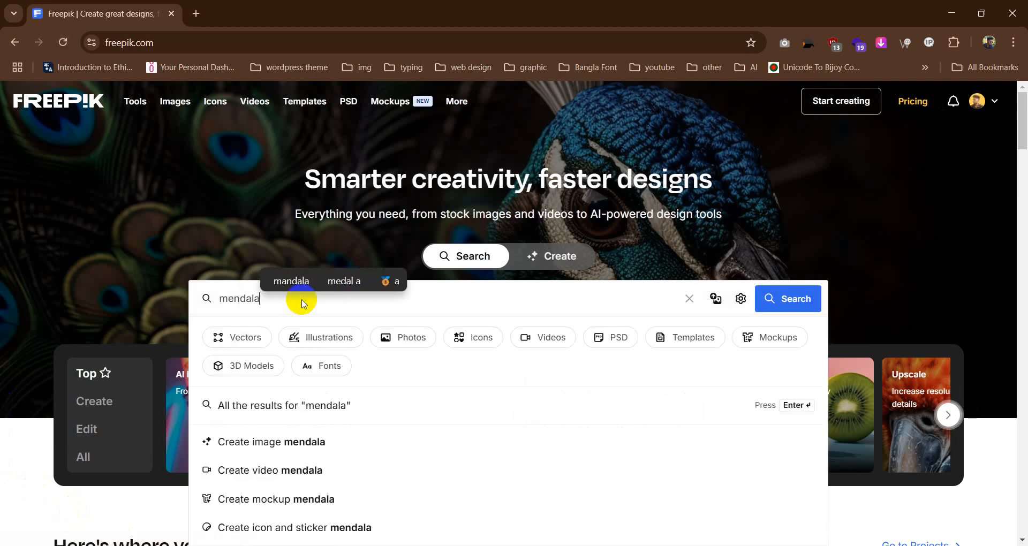
{"action": "key", "text": "Return"}
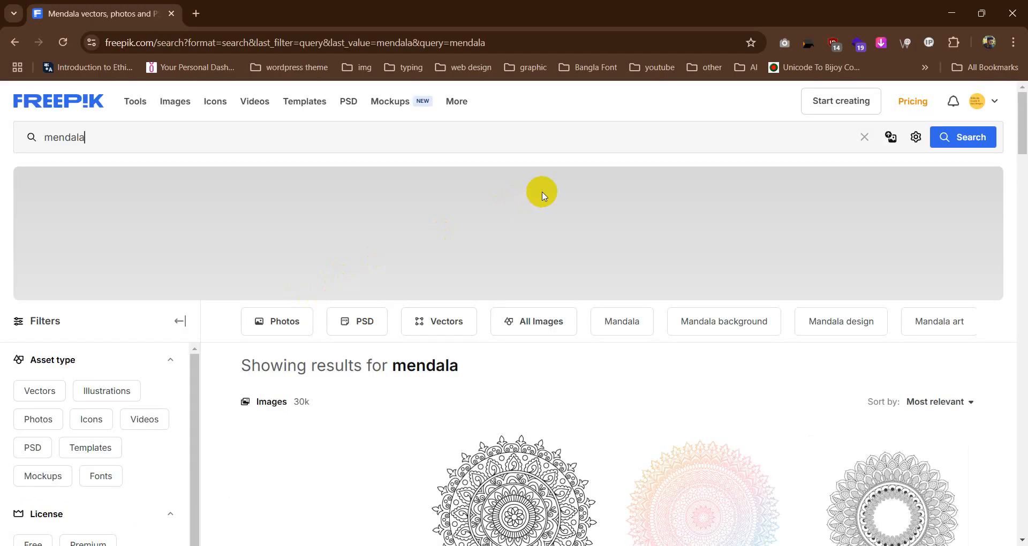
- Filter the mandala search results to the Vectors asset type with the Free license
{"action": "scroll", "coordinate": [541, 193], "scroll_direction": "down", "scroll_amount": 4}
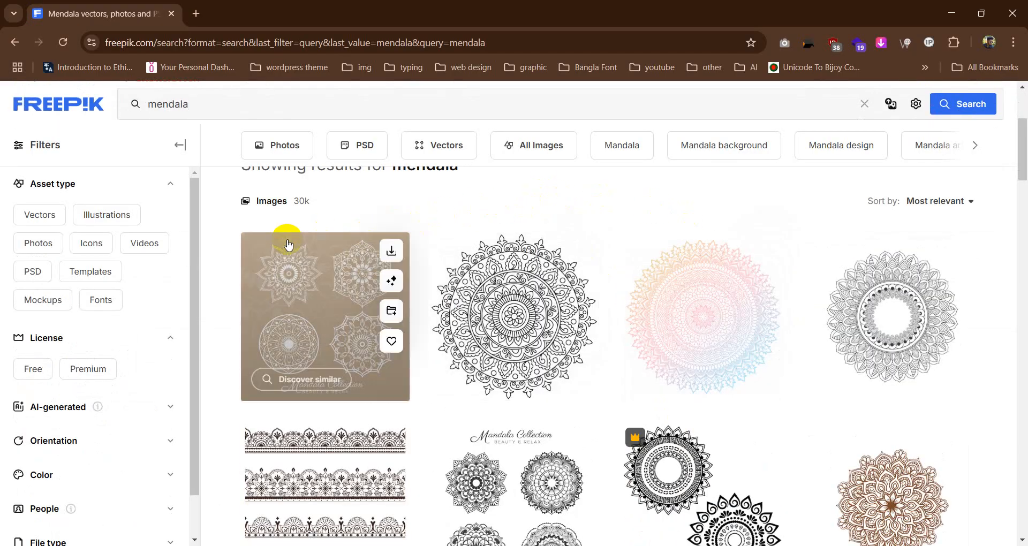
{"action": "scroll", "coordinate": [471, 337], "scroll_direction": "up", "scroll_amount": 3}
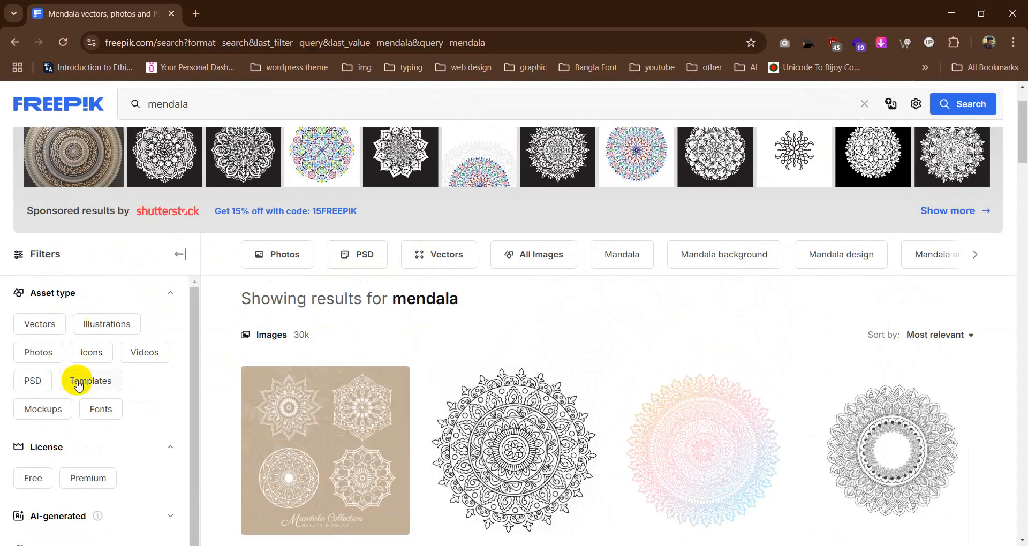
{"action": "scroll", "coordinate": [695, 298], "scroll_direction": "down", "scroll_amount": 2}
{"action": "scroll", "coordinate": [694, 299], "scroll_direction": "down", "scroll_amount": 4}
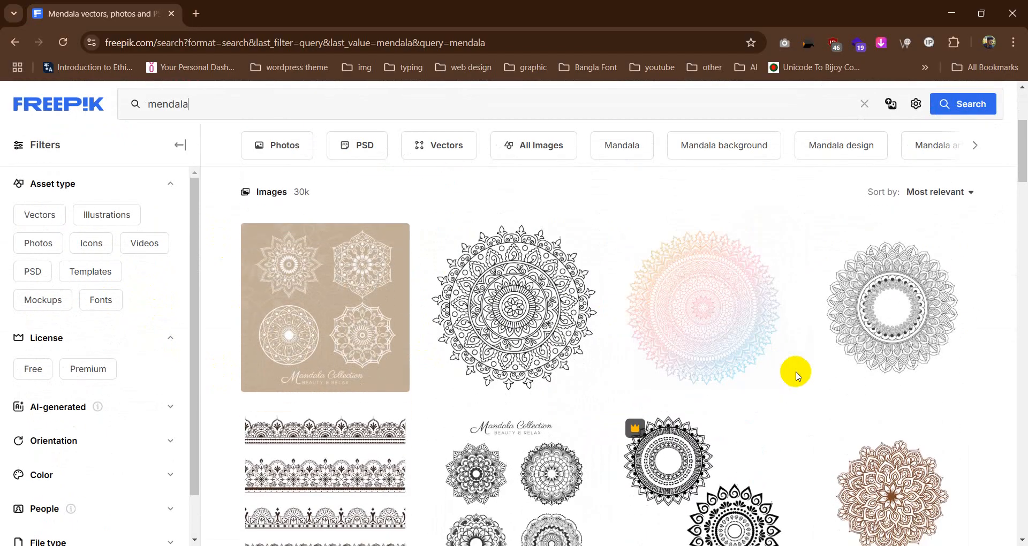
{"action": "scroll", "coordinate": [198, 238], "scroll_direction": "up", "scroll_amount": 1}
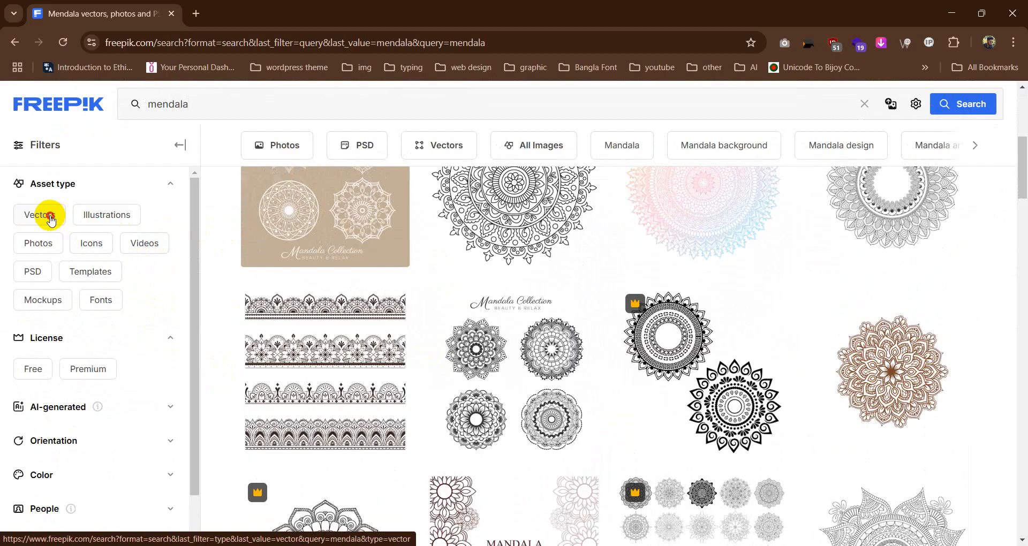
{"action": "left_click", "coordinate": [51, 220]}
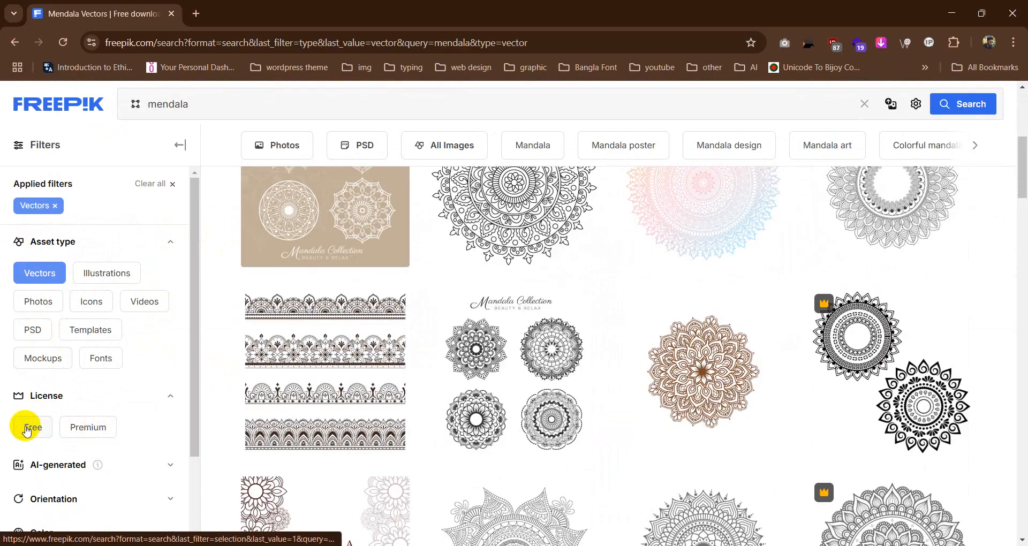
{"action": "left_click", "coordinate": [26, 428]}
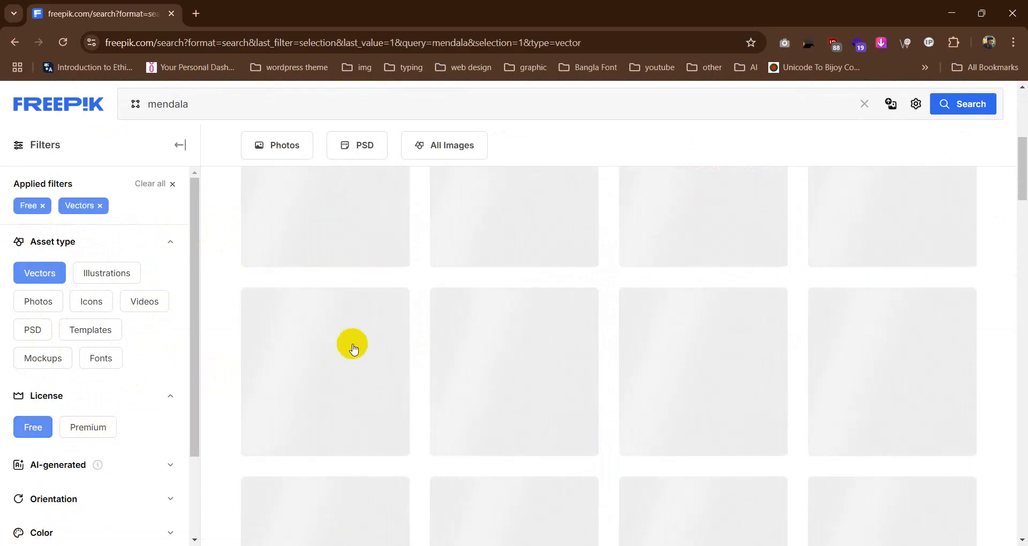
- Browse the free mandala vectors for a suitable design and preview the black-and-white mandala set with space for text
{"action": "scroll", "coordinate": [598, 317], "scroll_direction": "up", "scroll_amount": 5}
{"action": "scroll", "coordinate": [598, 316], "scroll_direction": "down", "scroll_amount": 5}
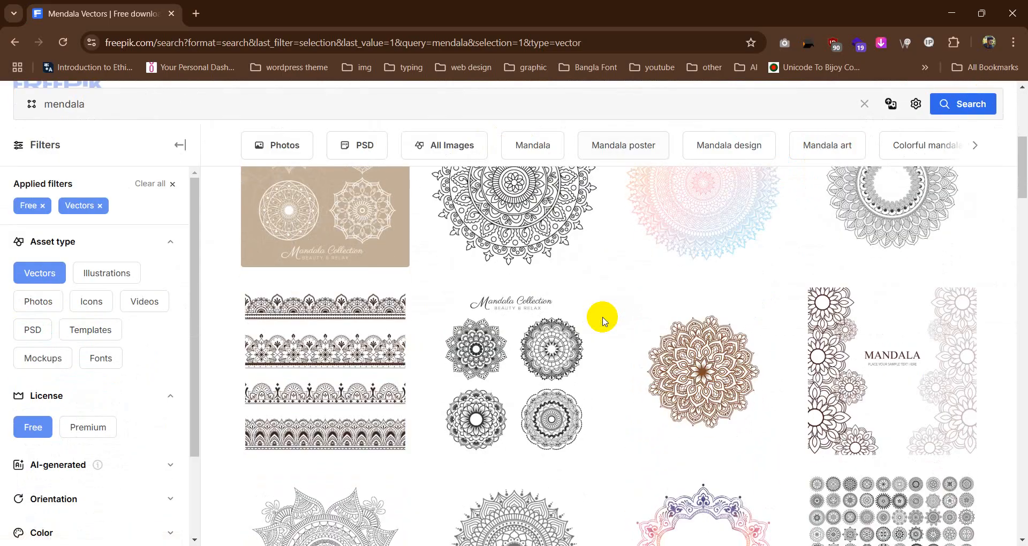
{"action": "scroll", "coordinate": [603, 321], "scroll_direction": "down", "scroll_amount": 2}
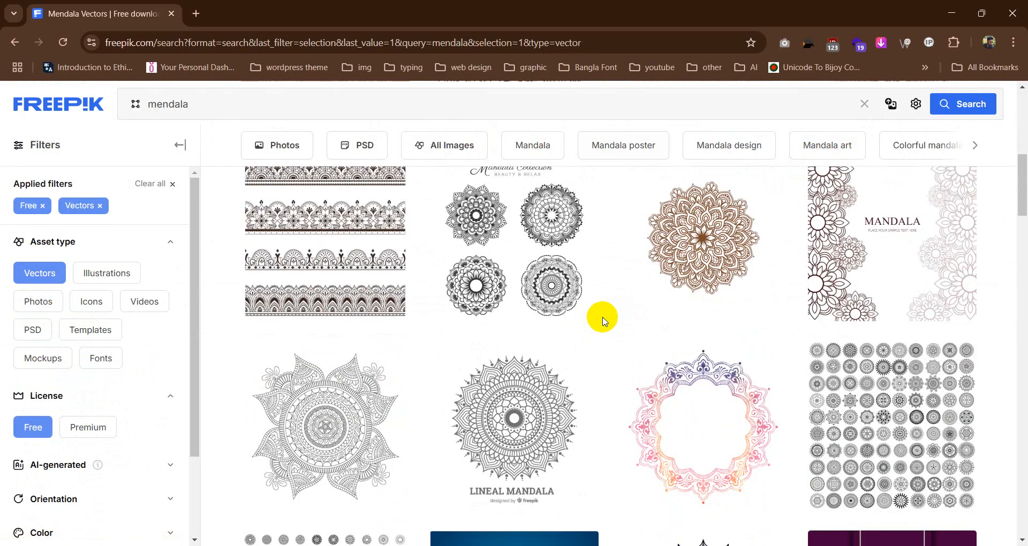
{"action": "scroll", "coordinate": [603, 321], "scroll_direction": "down", "scroll_amount": 2}
{"action": "scroll", "coordinate": [603, 321], "scroll_direction": "down", "scroll_amount": 2}
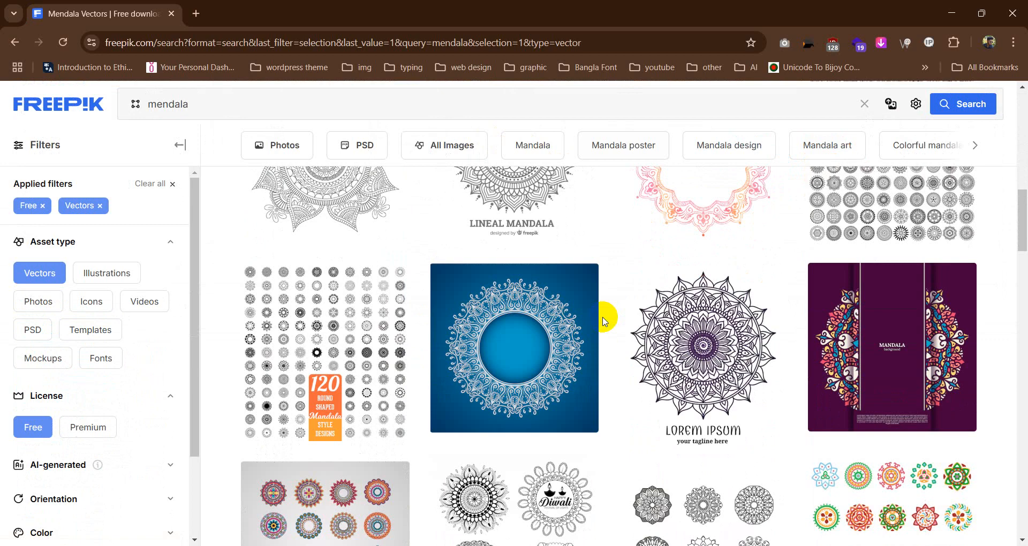
{"action": "scroll", "coordinate": [603, 321], "scroll_direction": "down", "scroll_amount": 3}
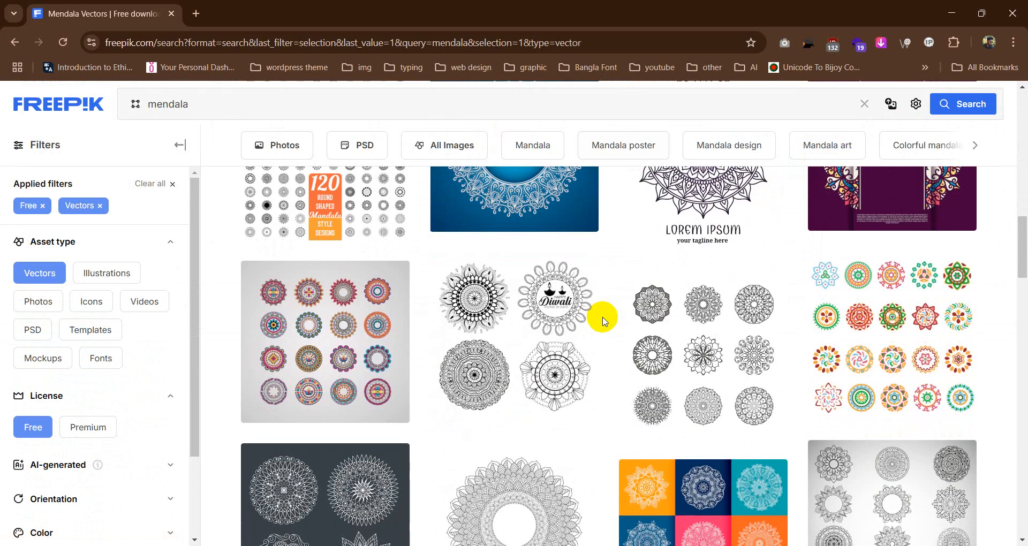
{"action": "scroll", "coordinate": [604, 321], "scroll_direction": "down", "scroll_amount": 2}
{"action": "scroll", "coordinate": [604, 321], "scroll_direction": "down", "scroll_amount": 2}
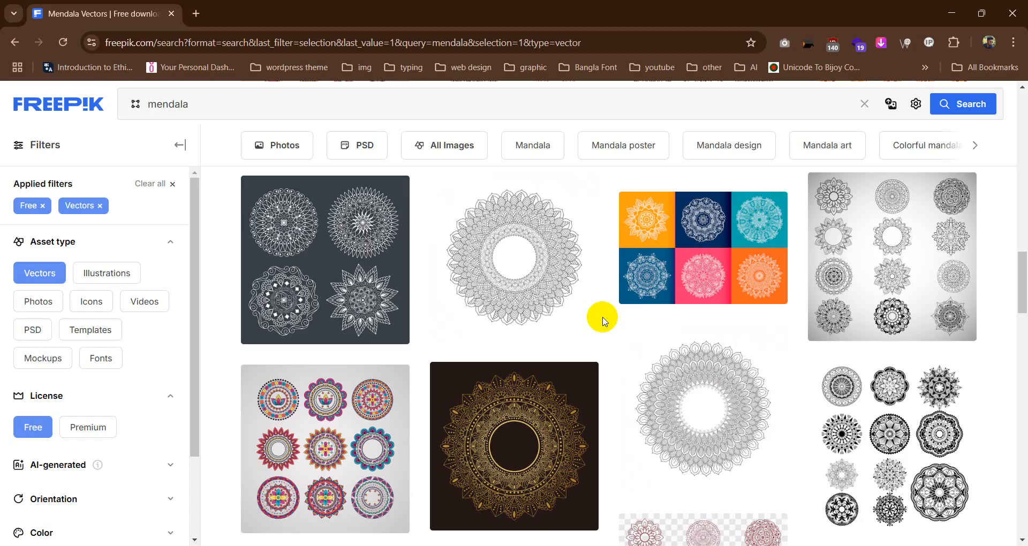
{"action": "scroll", "coordinate": [602, 320], "scroll_direction": "down", "scroll_amount": 5}
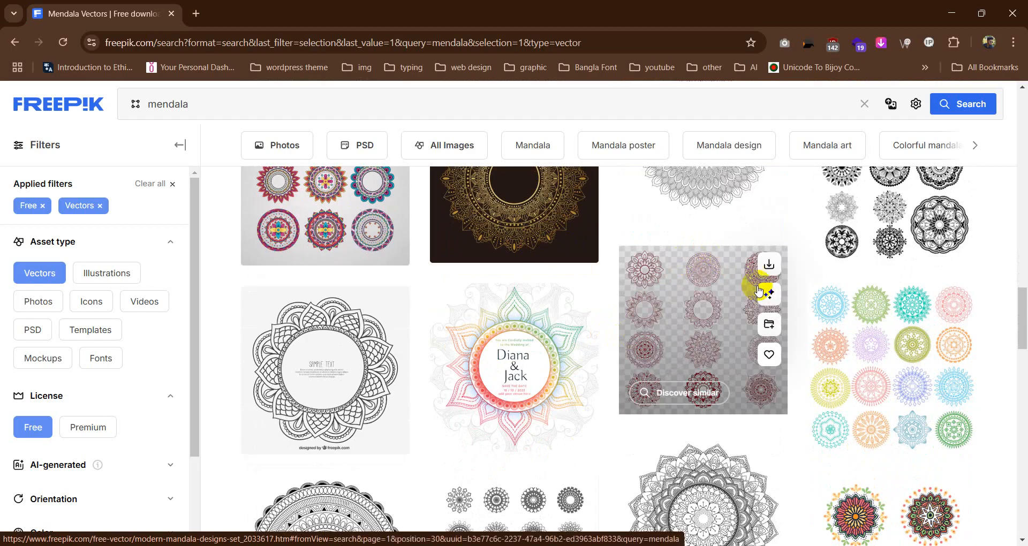
{"action": "scroll", "coordinate": [764, 294], "scroll_direction": "down", "scroll_amount": 4}
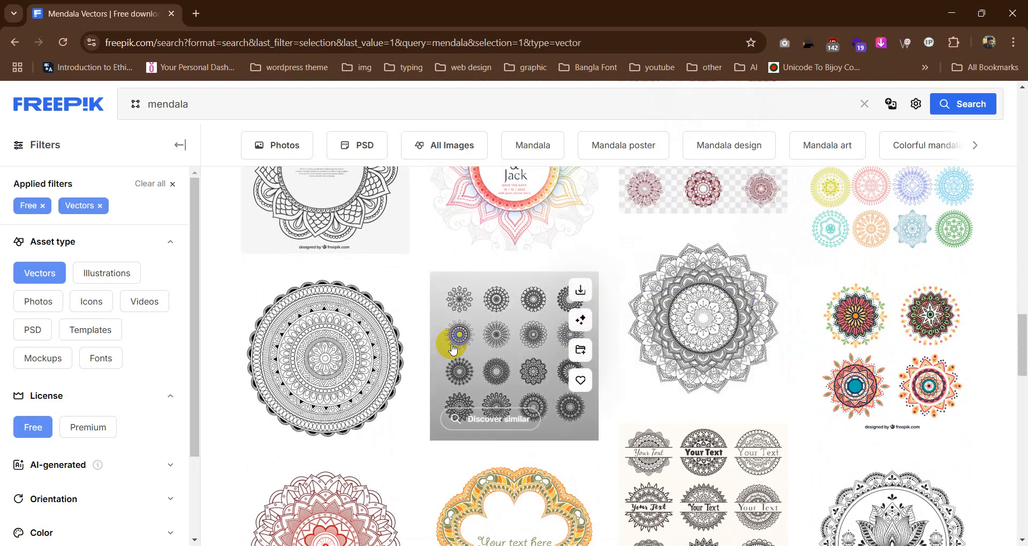
{"action": "scroll", "coordinate": [448, 344], "scroll_direction": "down", "scroll_amount": 3}
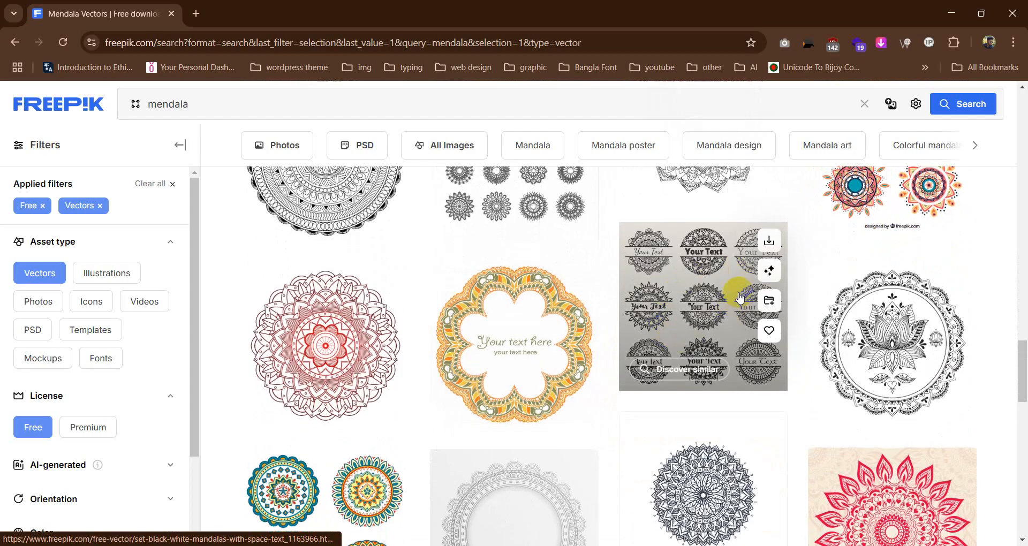
{"action": "scroll", "coordinate": [253, 331], "scroll_direction": "down", "scroll_amount": 1}
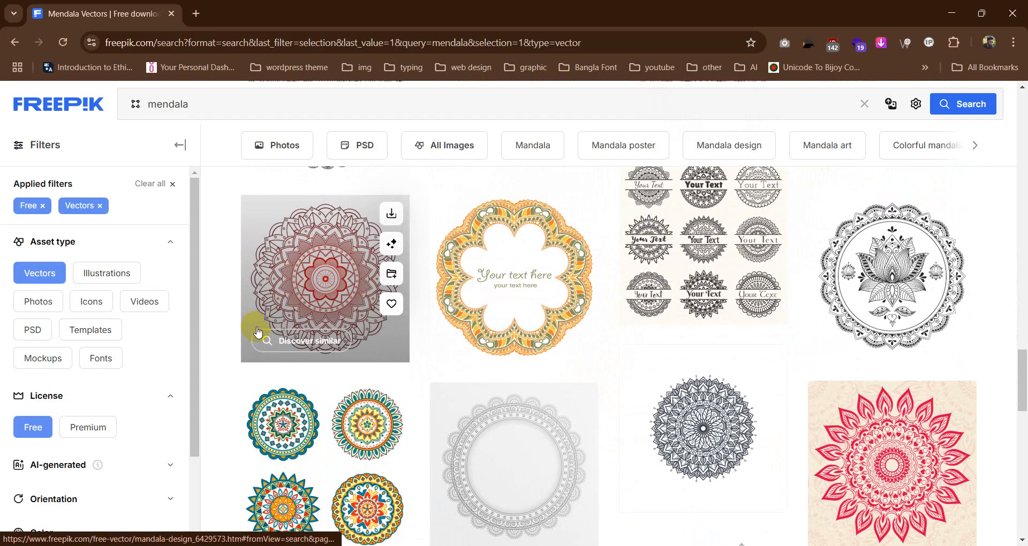
{"action": "left_click", "coordinate": [696, 239]}
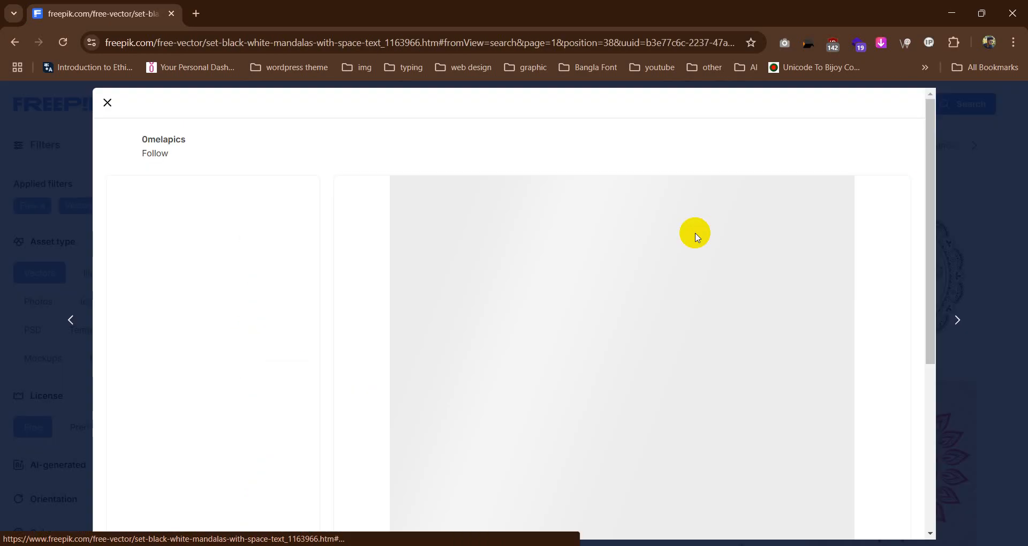
{"action": "left_click", "coordinate": [118, 93]}
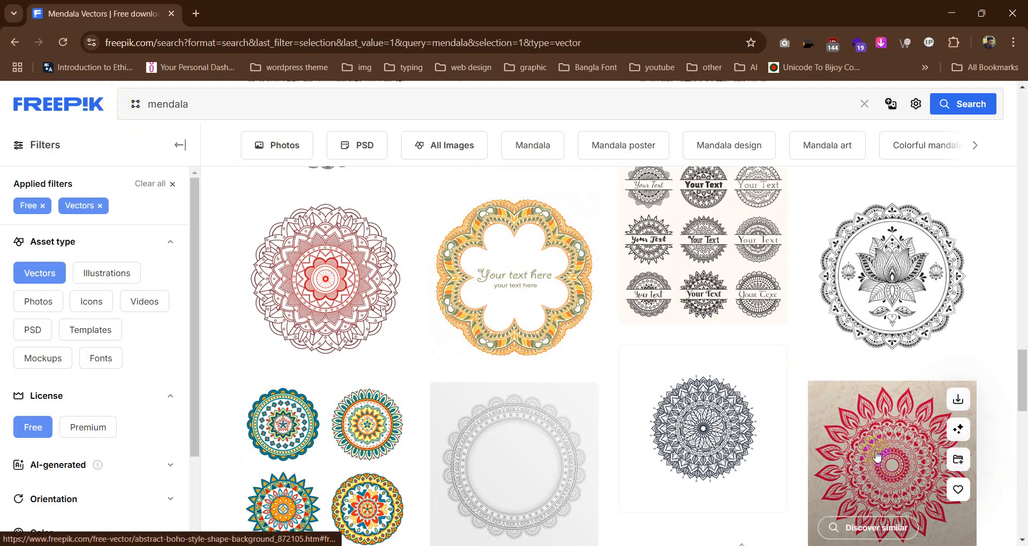
- Open the red abstract boho mandala vector from the results and inspect its full preview
{"action": "left_click", "coordinate": [876, 456]}
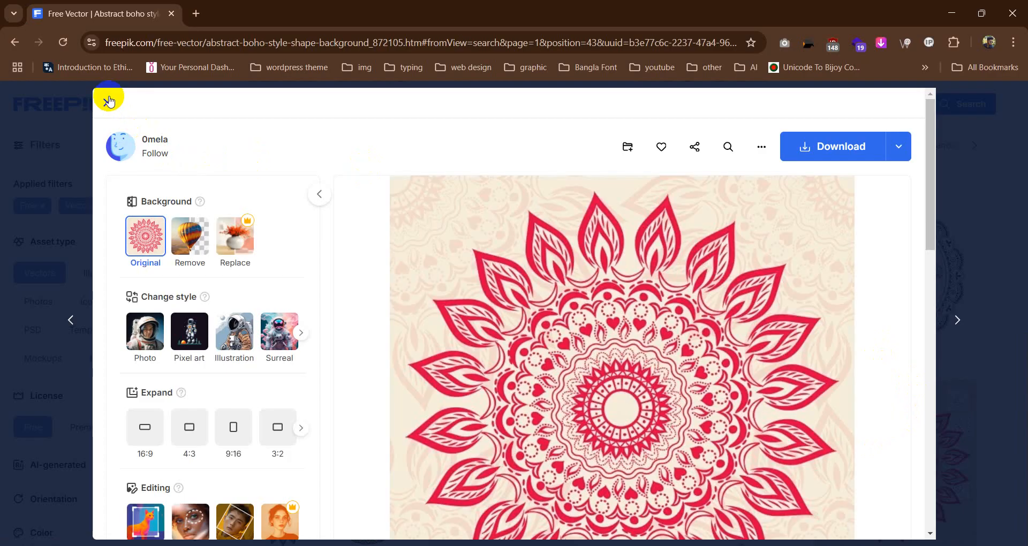
{"action": "scroll", "coordinate": [604, 300], "scroll_direction": "down", "scroll_amount": 3}
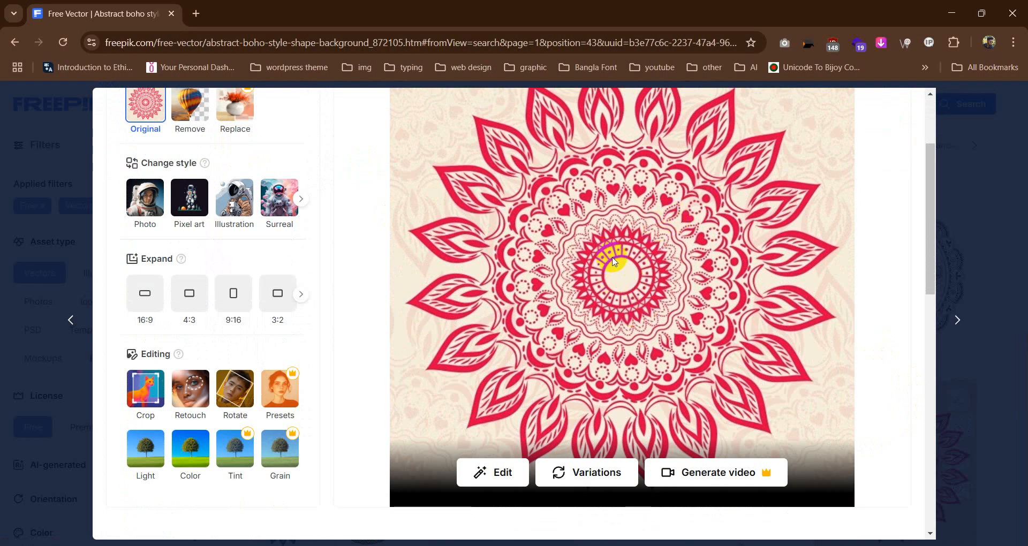
{"action": "scroll", "coordinate": [824, 278], "scroll_direction": "up", "scroll_amount": 3}
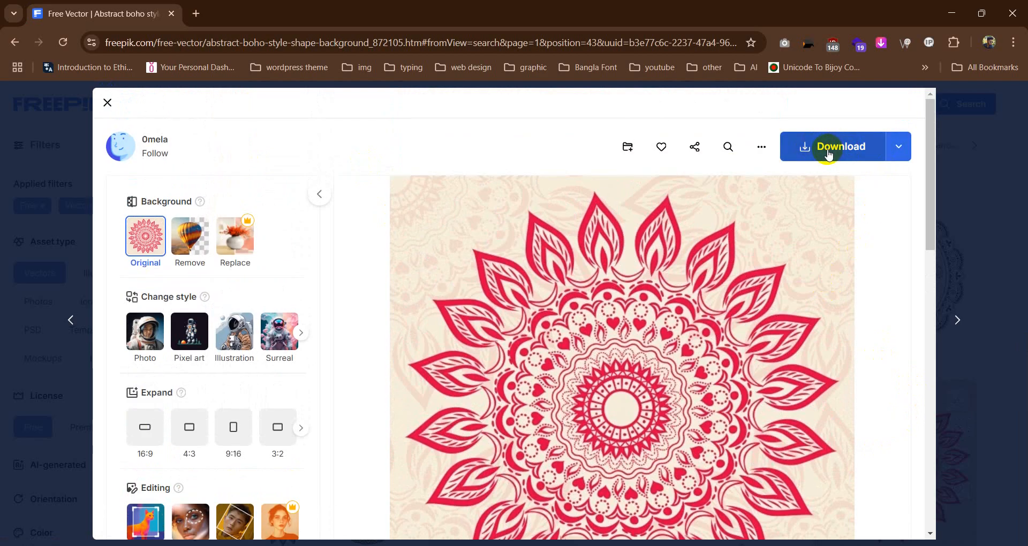
- Examine the file types offered for downloading the red boho mandala
{"action": "left_click", "coordinate": [898, 147]}
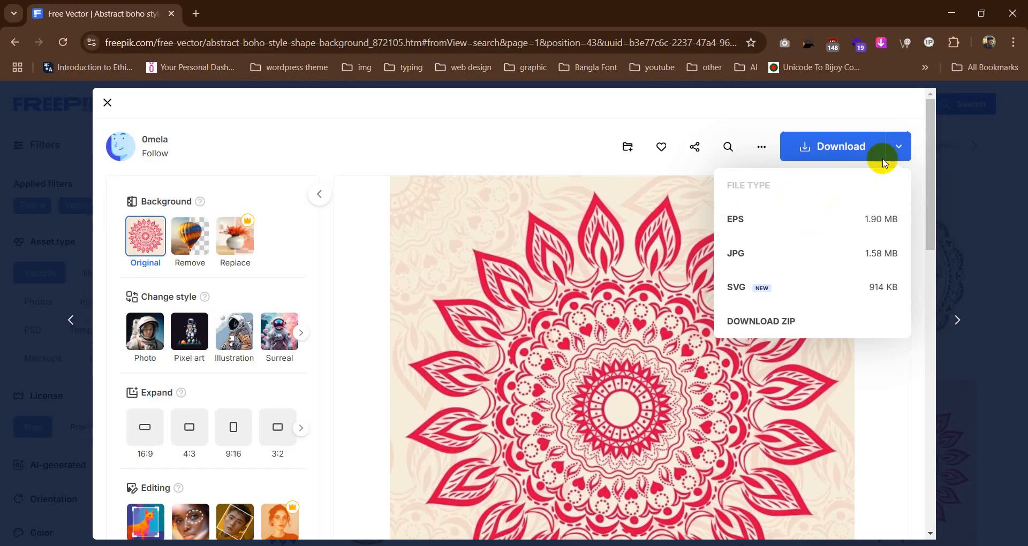
{"action": "left_click", "coordinate": [650, 118]}
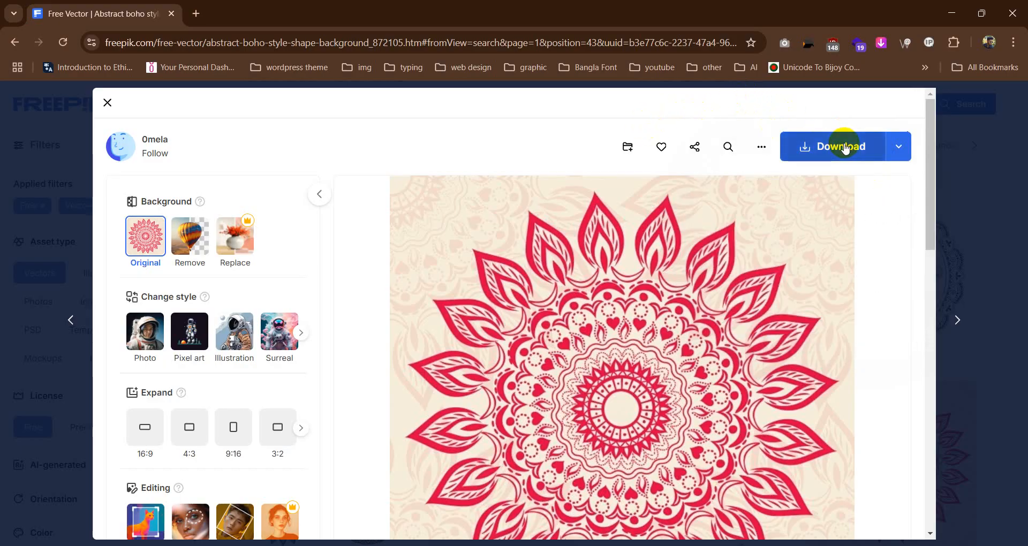
{"action": "left_click", "coordinate": [905, 145]}
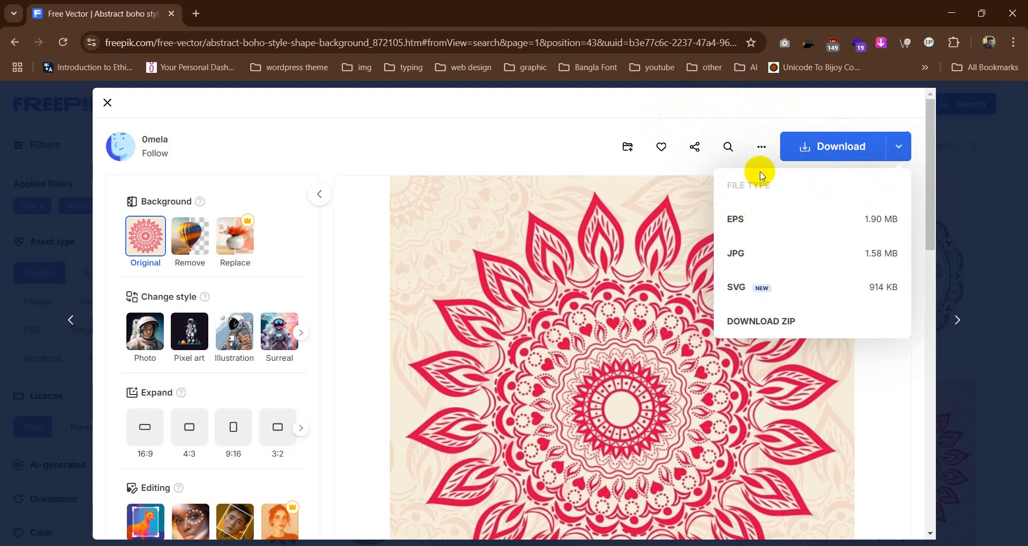
{"action": "left_click", "coordinate": [753, 106]}
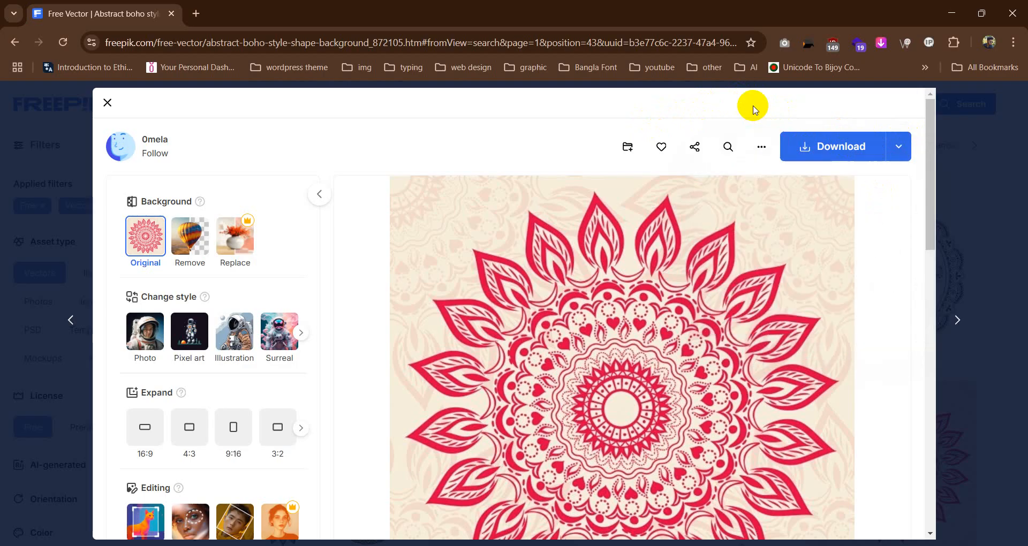
- Download the red boho mandala as an EPS into the Downloads folder and open 872105_O722YR1.eps in Illustrator
{"action": "left_click", "coordinate": [899, 150]}
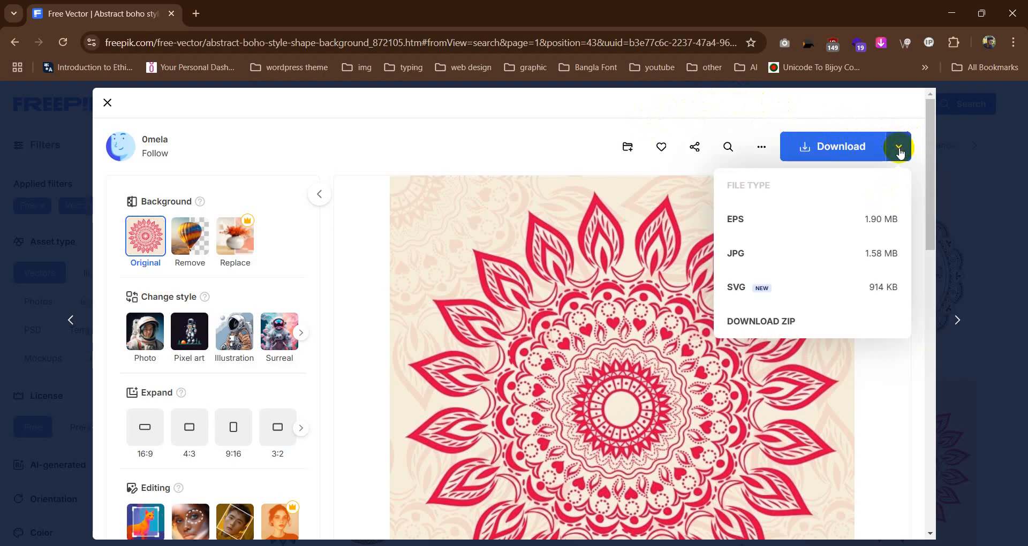
{"action": "left_click", "coordinate": [812, 221]}
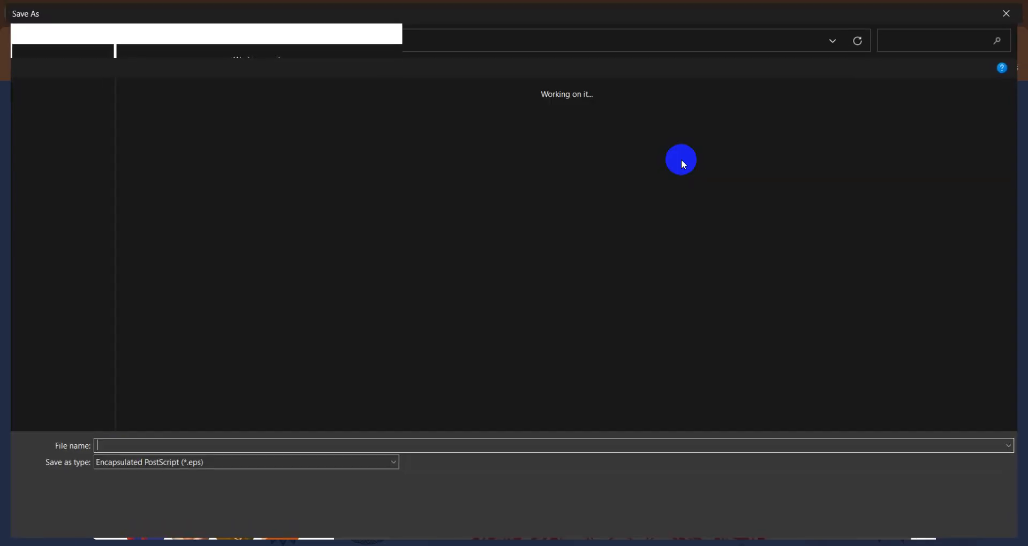
{"action": "left_click", "coordinate": [68, 177]}
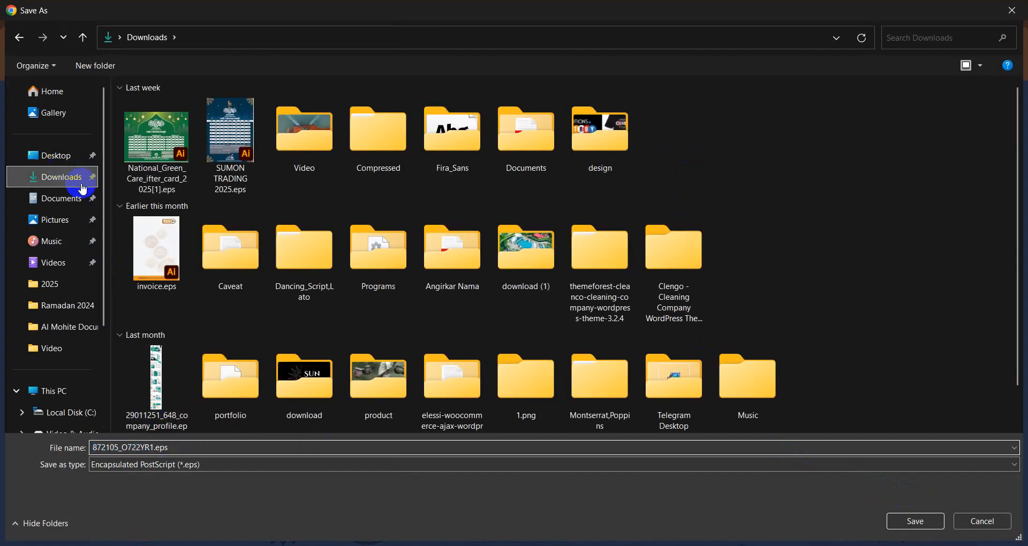
{"action": "left_click", "coordinate": [914, 520]}
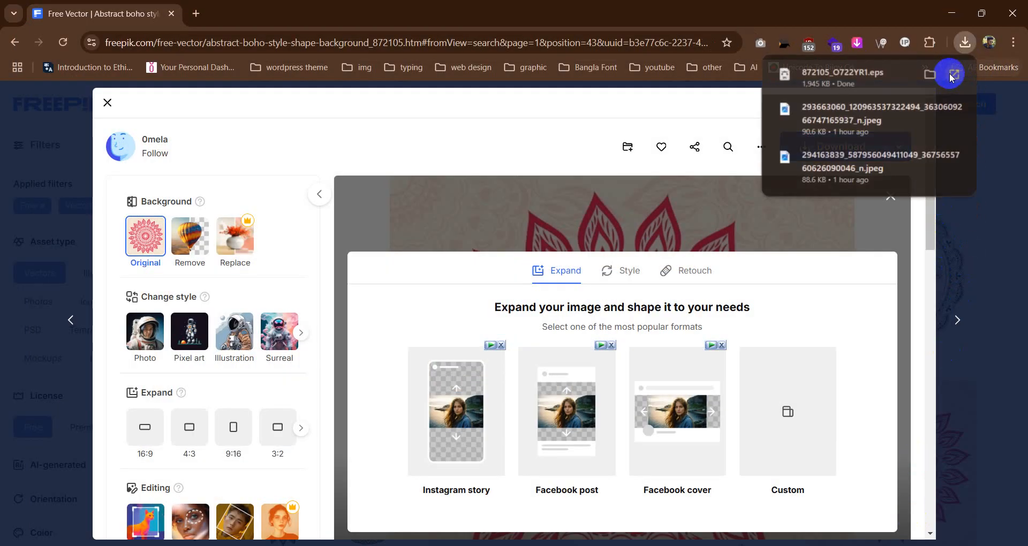
{"action": "left_click", "coordinate": [853, 79]}
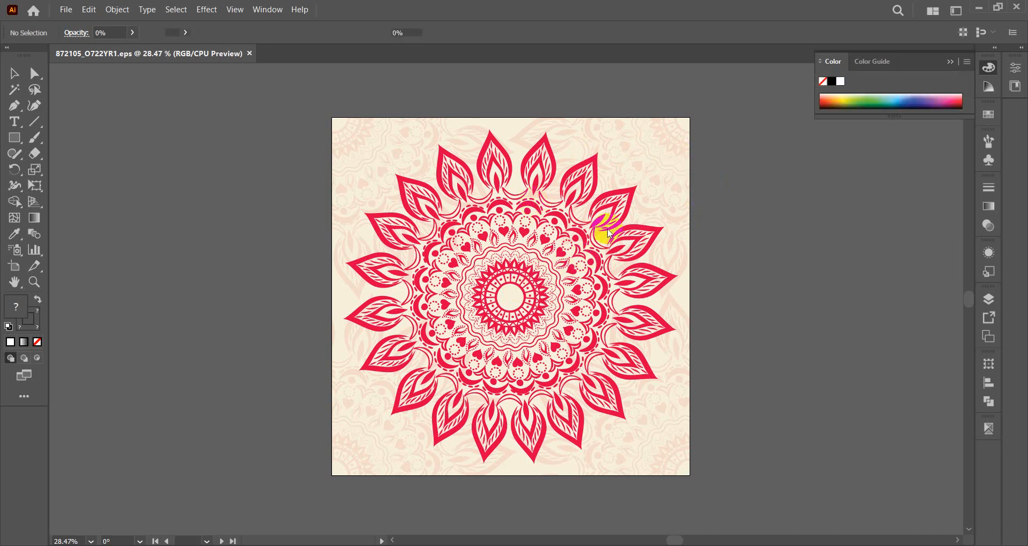
{"action": "left_click", "coordinate": [773, 133]}
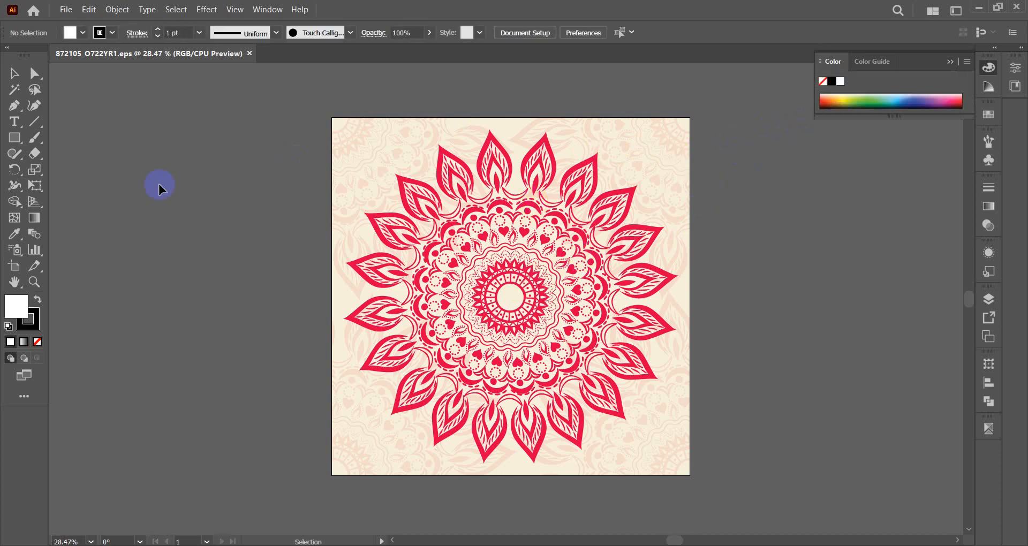
- Delete the faint mandala pattern and the cream background behind the red mandala, keeping only the main motif
{"action": "left_click", "coordinate": [351, 149]}
{"action": "left_click_drag", "start_coordinate": [379, 143], "coordinate": [378, 143]}
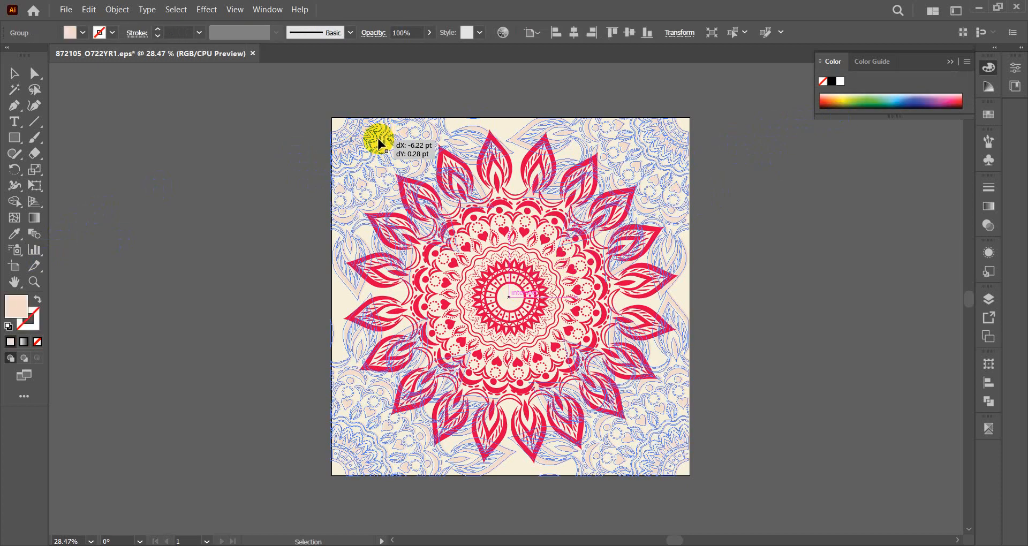
{"action": "left_click", "coordinate": [723, 110]}
{"action": "left_click", "coordinate": [664, 138]}
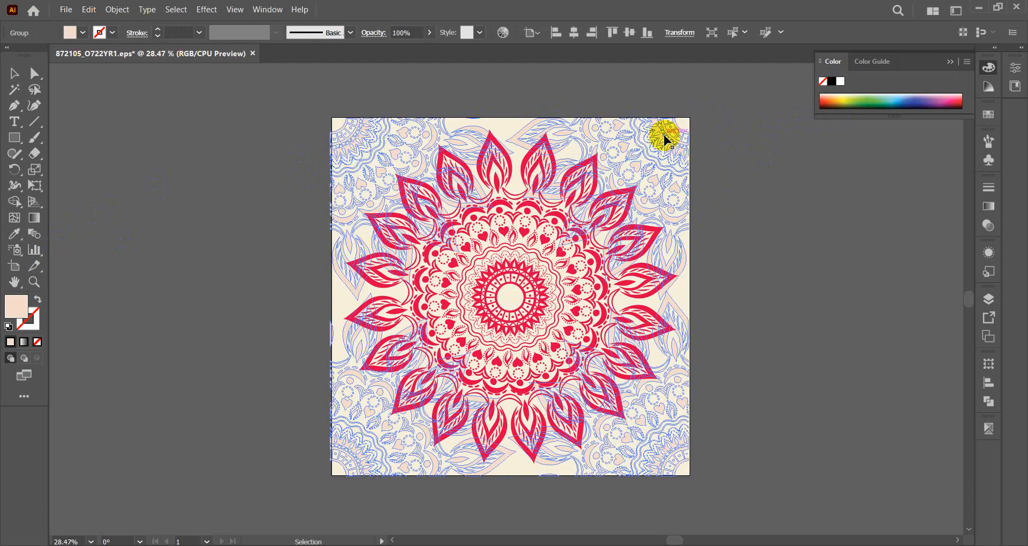
{"action": "key", "text": "ctrl+shift+a"}
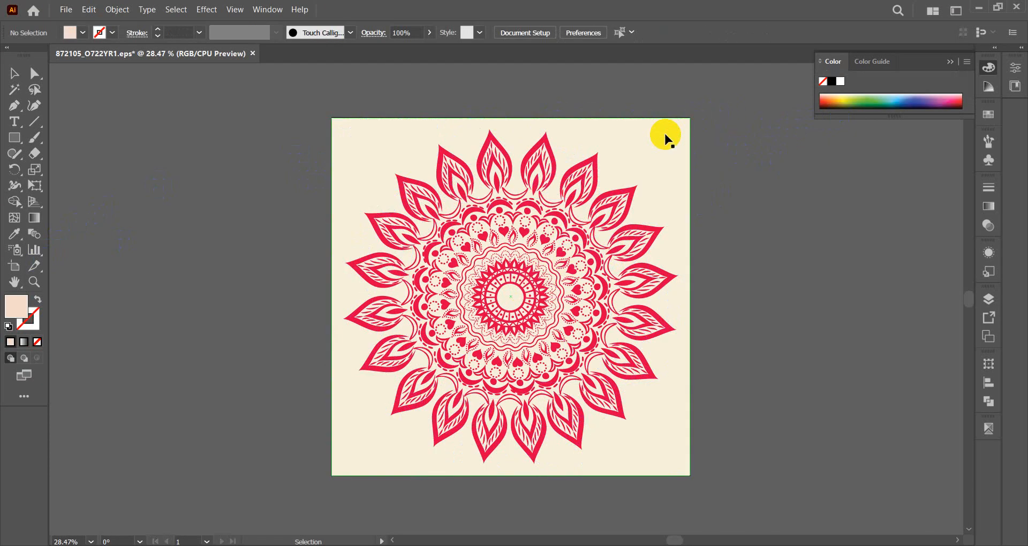
{"action": "left_click", "coordinate": [665, 140]}
{"action": "key", "text": "Delete"}
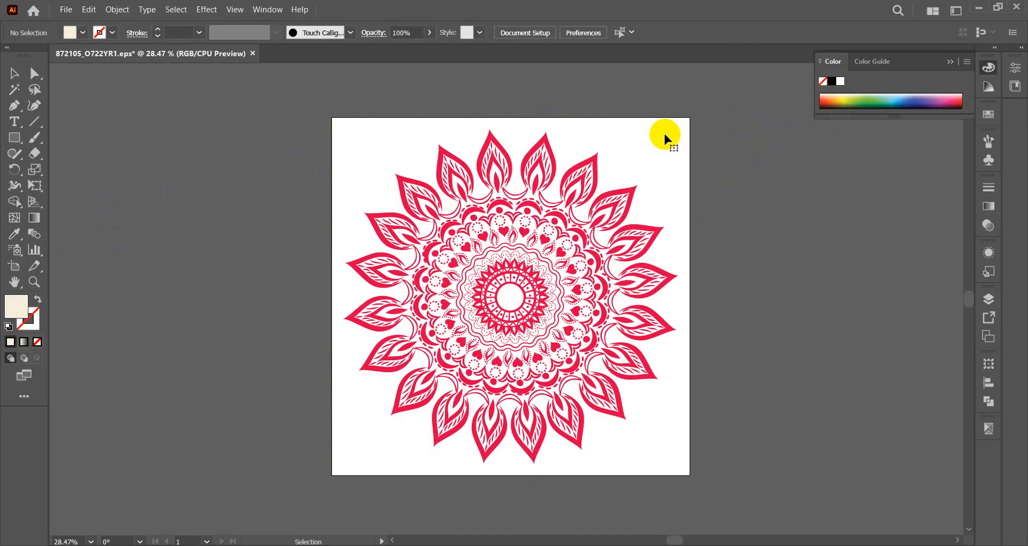
{"action": "left_click_drag", "start_coordinate": [665, 139], "coordinate": [249, 474]}
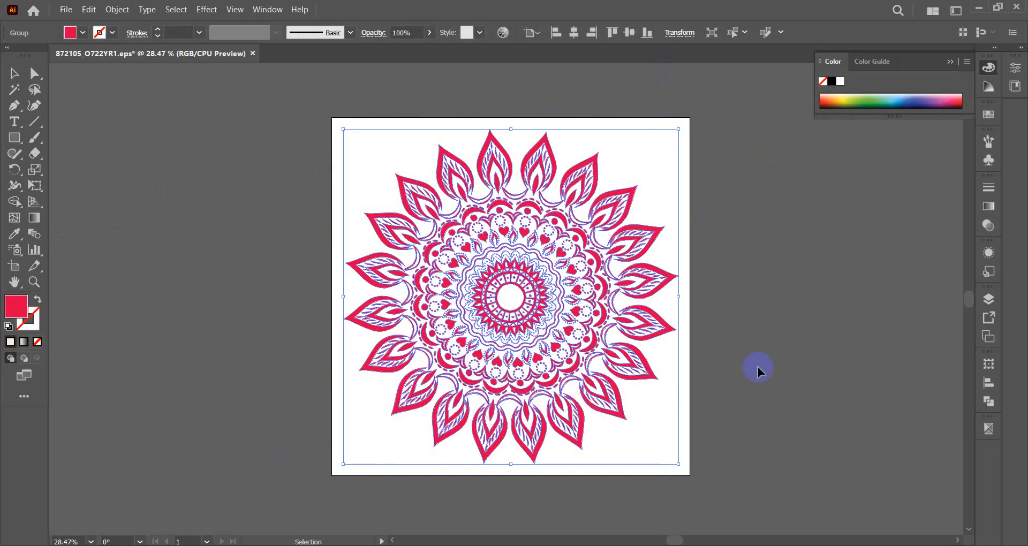
{"action": "left_click", "coordinate": [777, 353]}
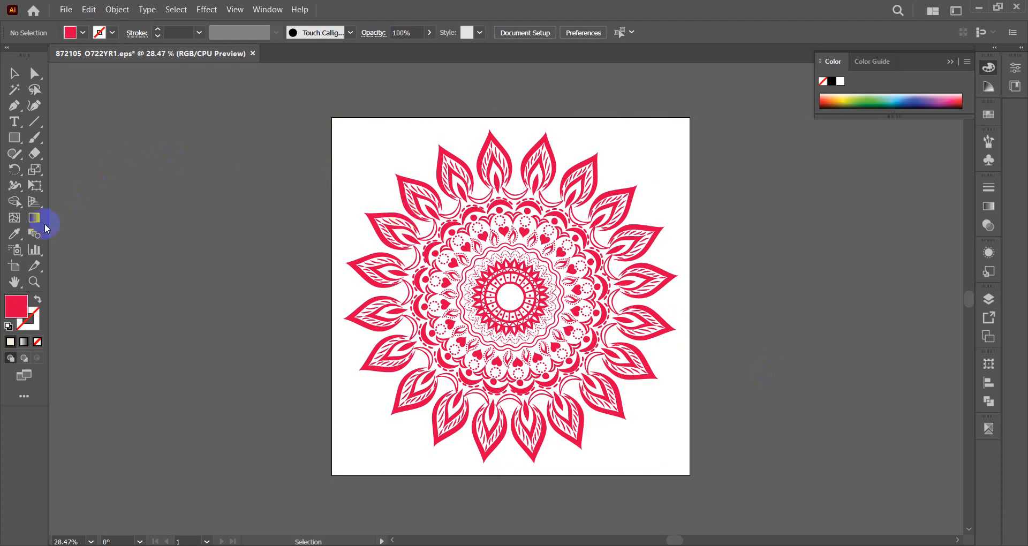
{"action": "left_click", "coordinate": [14, 267]}
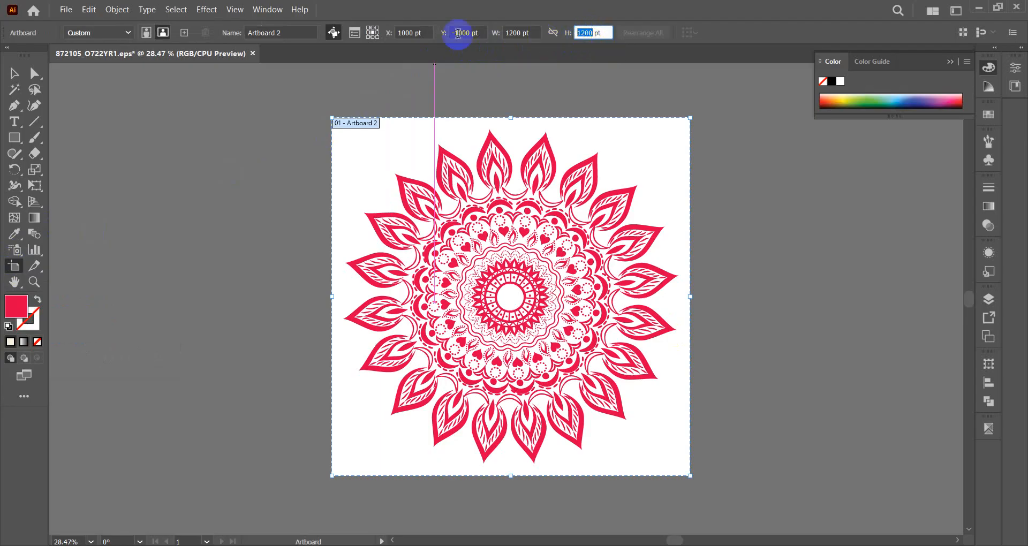
{"action": "left_click", "coordinate": [613, 61]}
{"action": "left_click", "coordinate": [13, 74]}
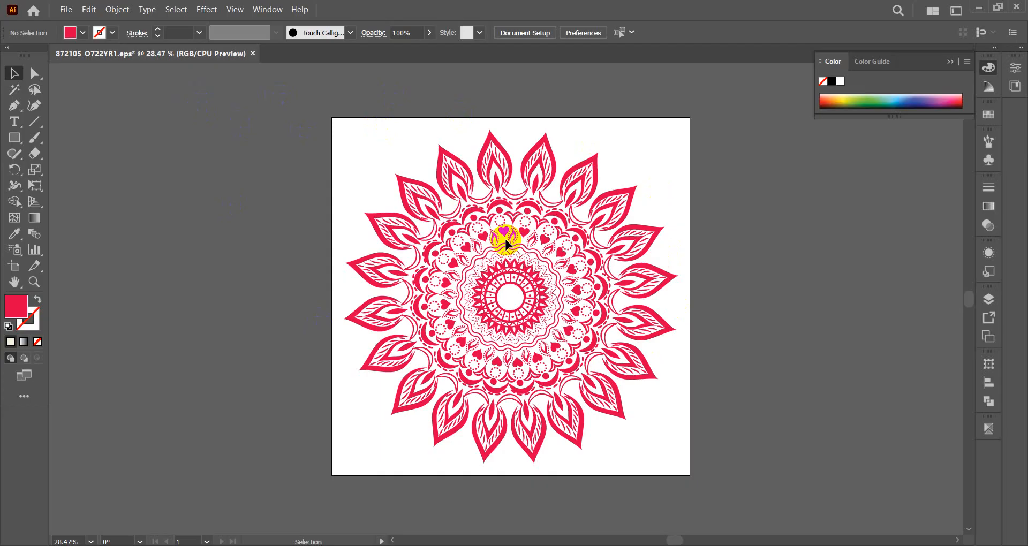
{"action": "left_click", "coordinate": [65, 9]}
{"action": "key", "text": "Escape"}
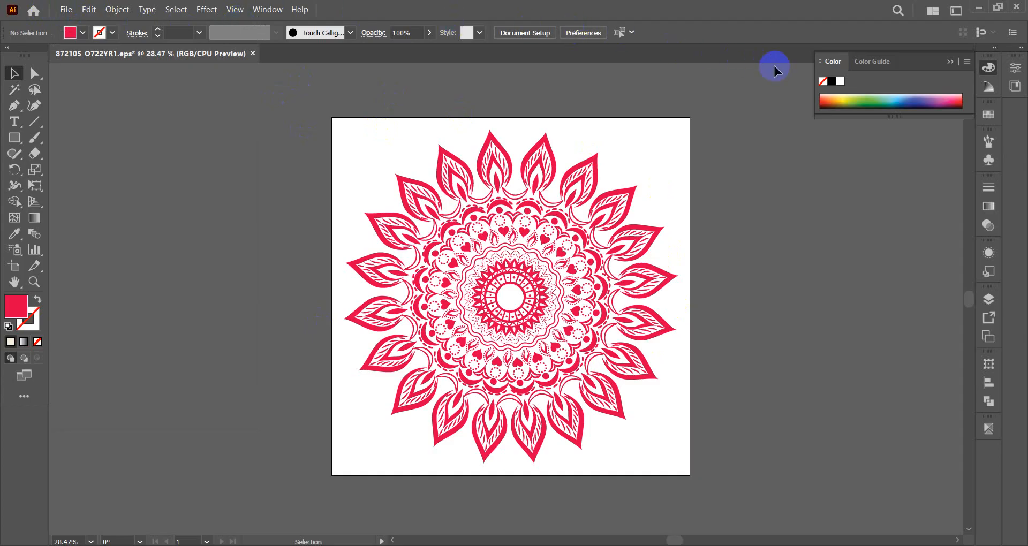
{"action": "key", "text": "ctrl+n"}
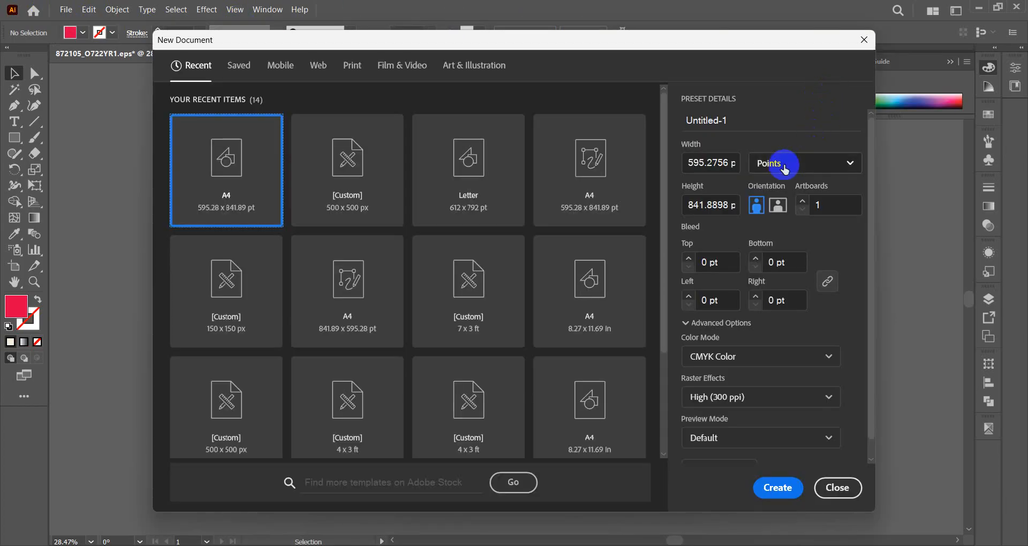
{"action": "left_click", "coordinate": [785, 170]}
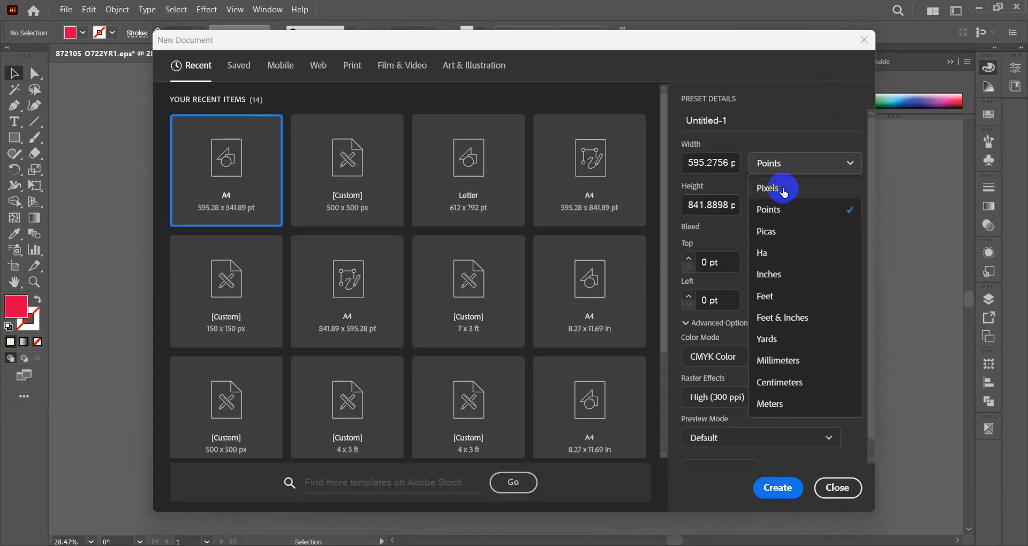
{"action": "left_click", "coordinate": [867, 46]}
{"action": "left_click", "coordinate": [863, 40]}
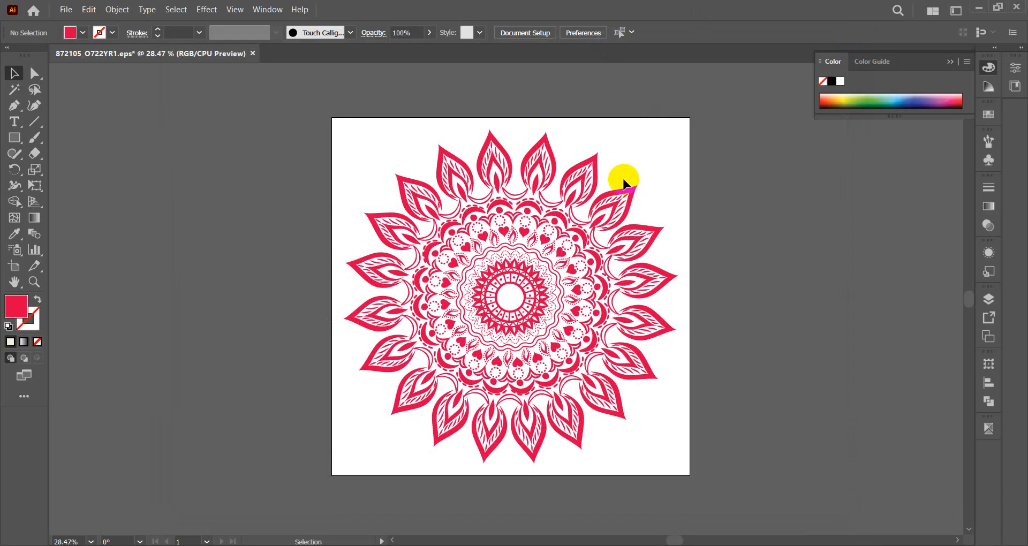
- Show the rulers and change the document's ruler units to pixels
{"action": "key", "text": "ctrl+r"}
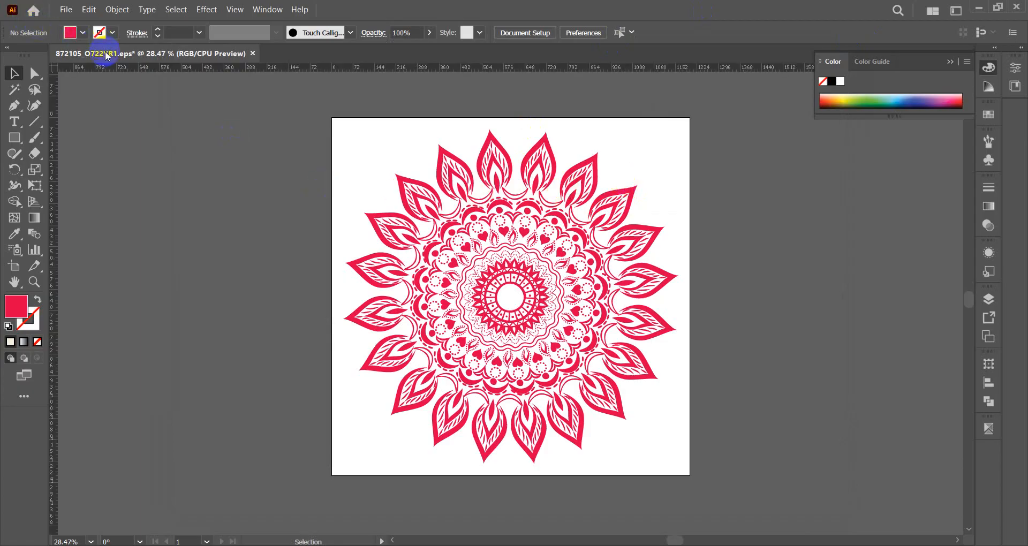
{"action": "right_click", "coordinate": [436, 63]}
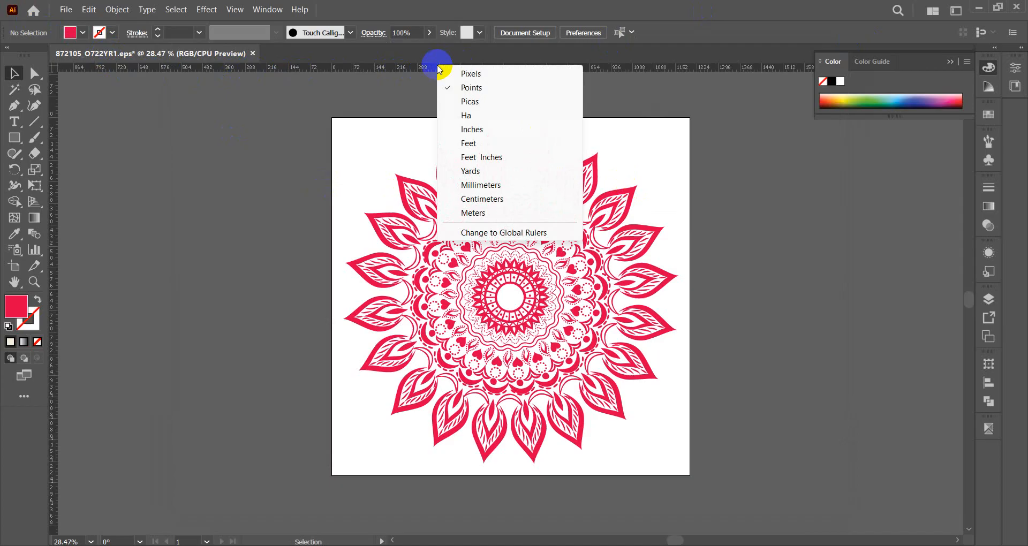
{"action": "left_click", "coordinate": [480, 74]}
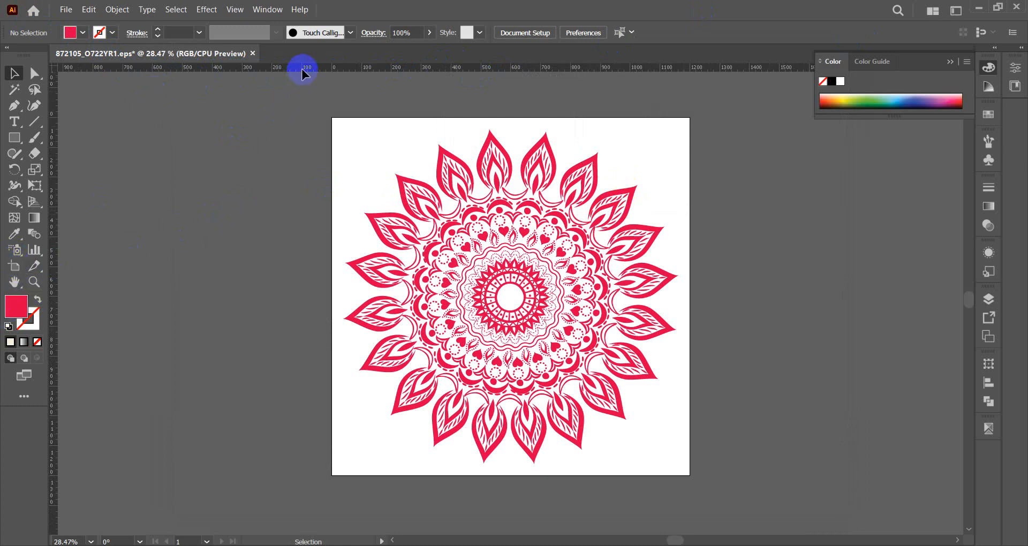
{"action": "right_click", "coordinate": [368, 70]}
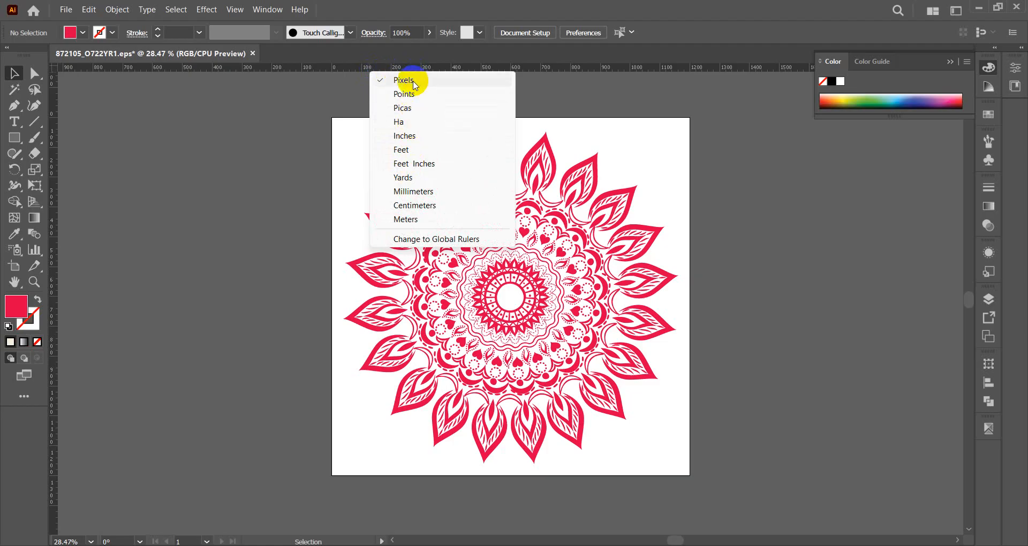
{"action": "left_click", "coordinate": [192, 102]}
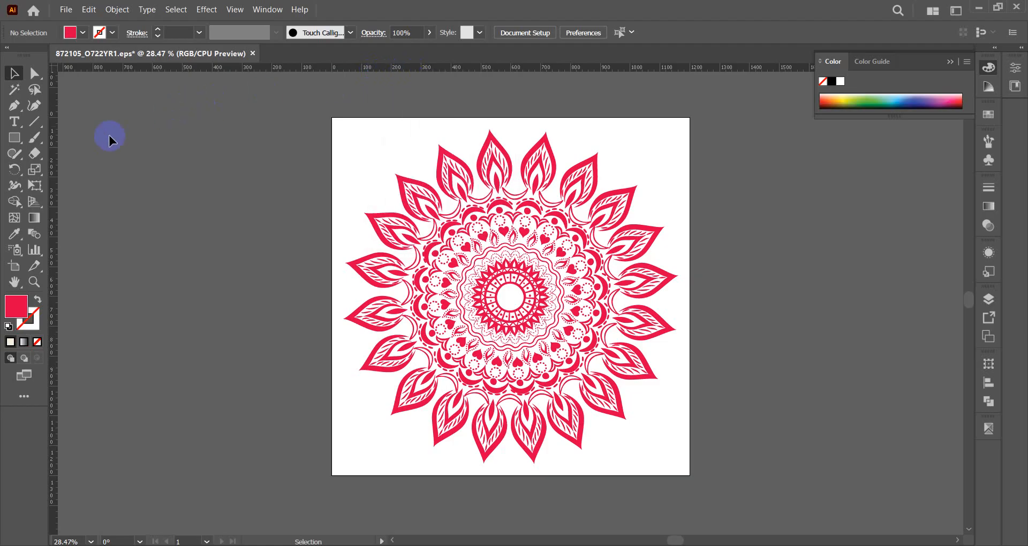
- Resize the artboard to 500 px wide by 500 px high
{"action": "left_click", "coordinate": [15, 266]}
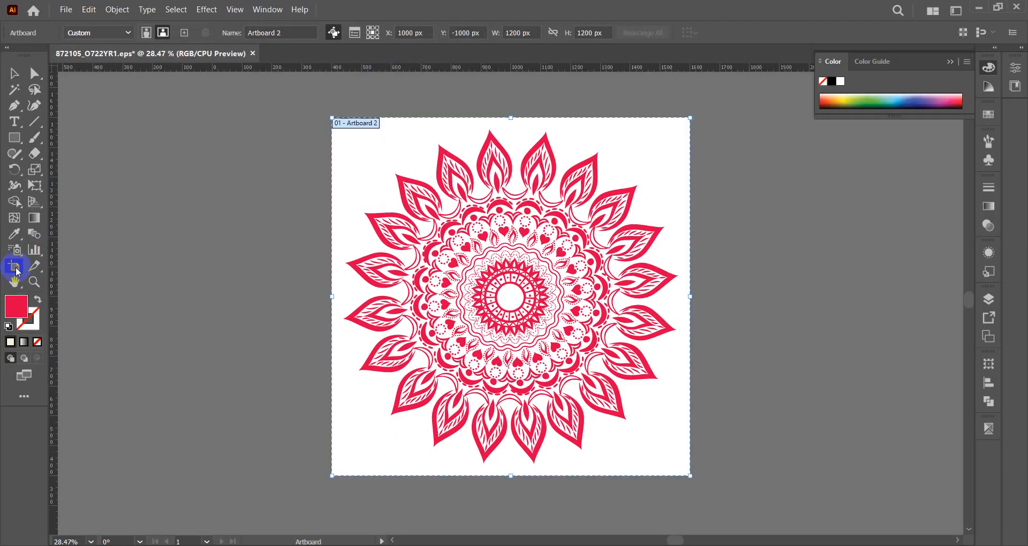
{"action": "left_click", "coordinate": [596, 33]}
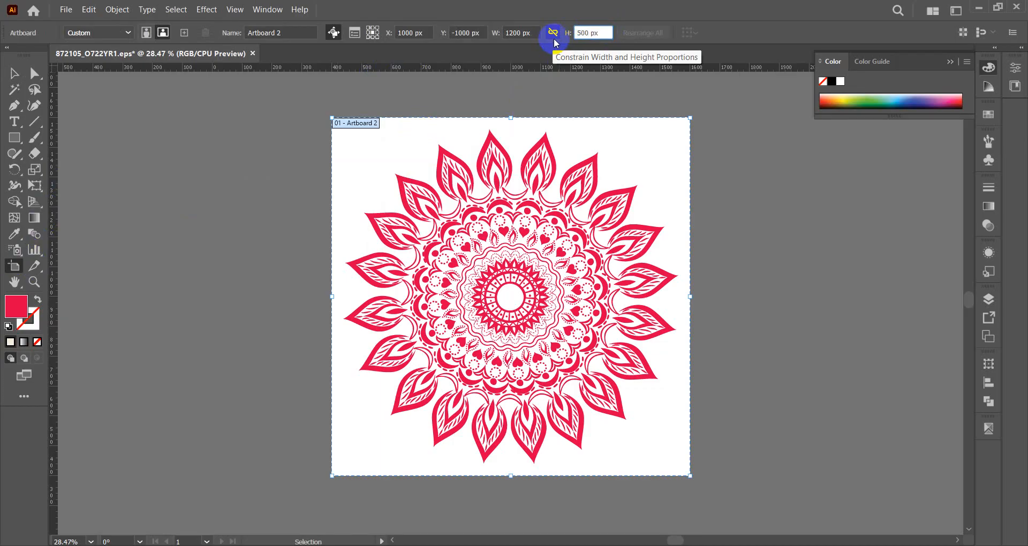
{"action": "left_click", "coordinate": [512, 33]}
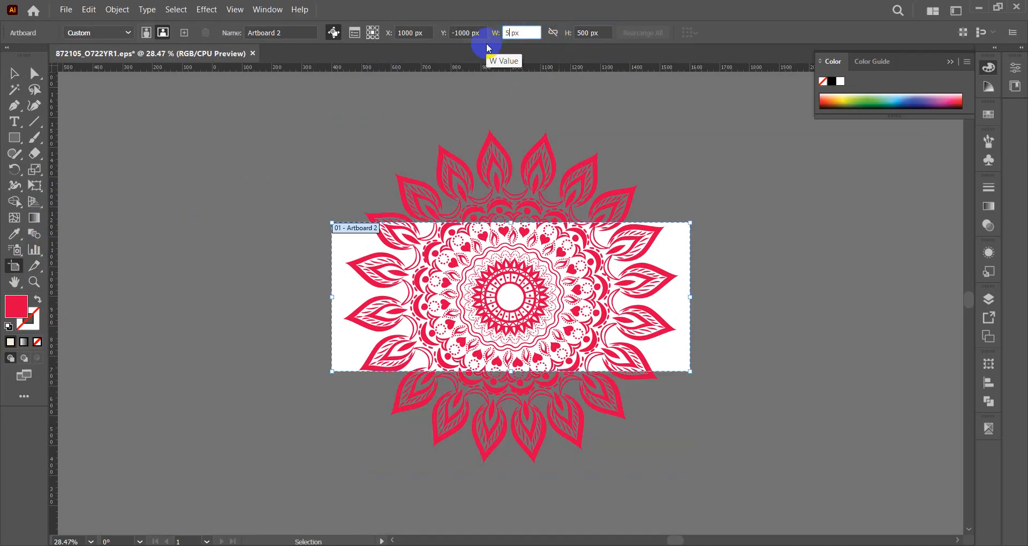
{"action": "type", "text": "500"}
{"action": "left_click", "coordinate": [14, 73]}
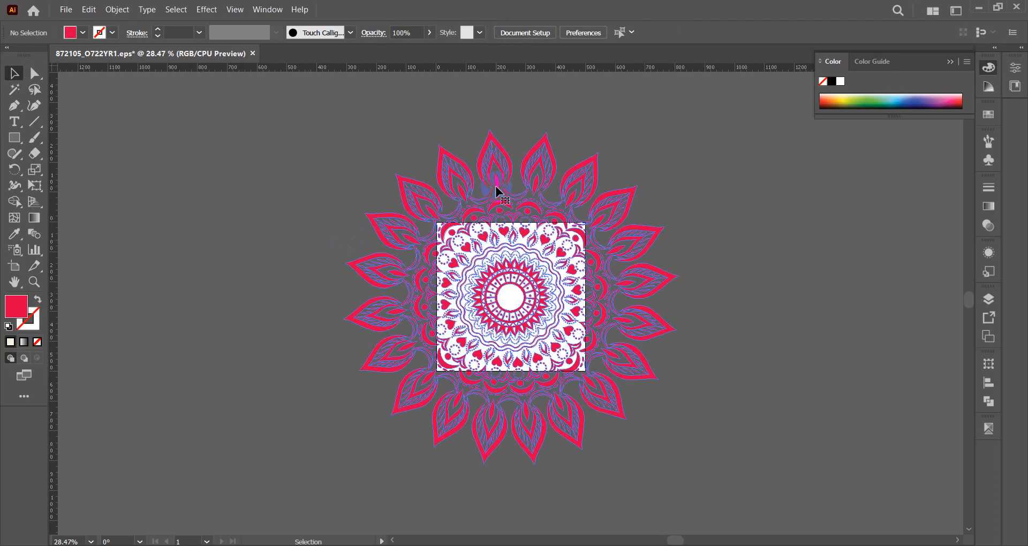
- Scale the mandala down proportionally about its centre to about 425 px wide so it fits inside the artboard
{"action": "left_click", "coordinate": [569, 231]}
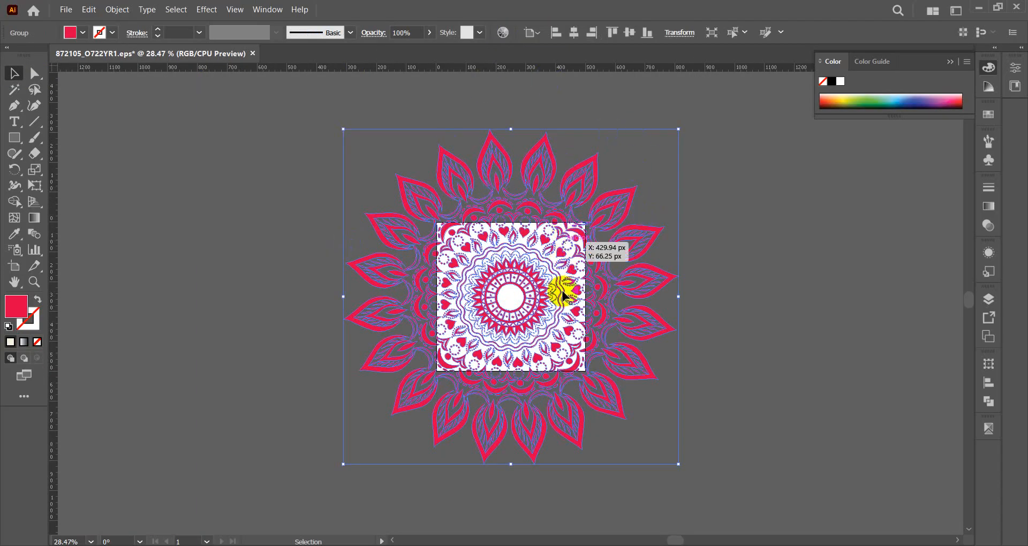
{"action": "scroll", "coordinate": [536, 399], "scroll_direction": "up", "scroll_amount": 1}
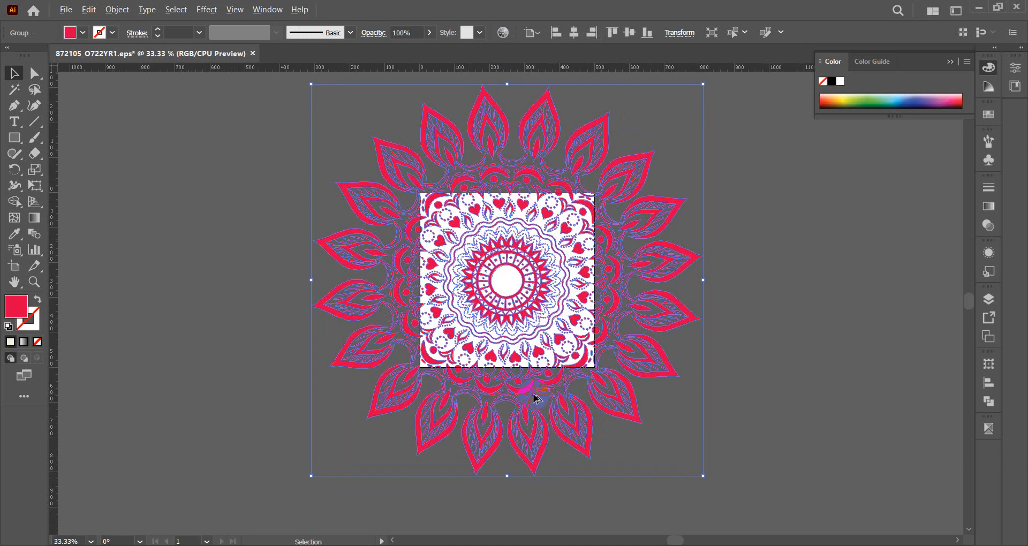
{"action": "scroll", "coordinate": [535, 399], "scroll_direction": "up", "scroll_amount": 2}
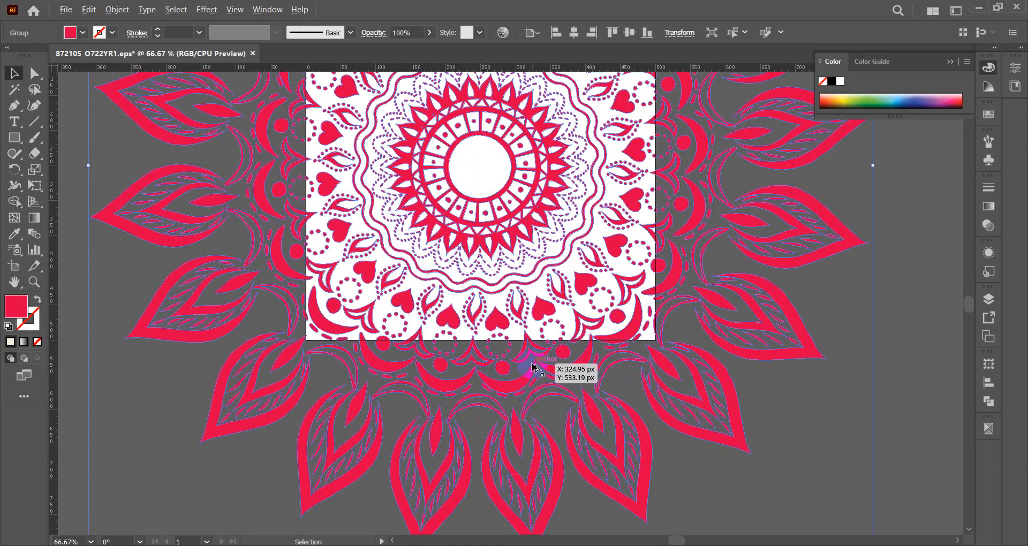
{"action": "scroll", "coordinate": [532, 368], "scroll_direction": "down", "scroll_amount": 2}
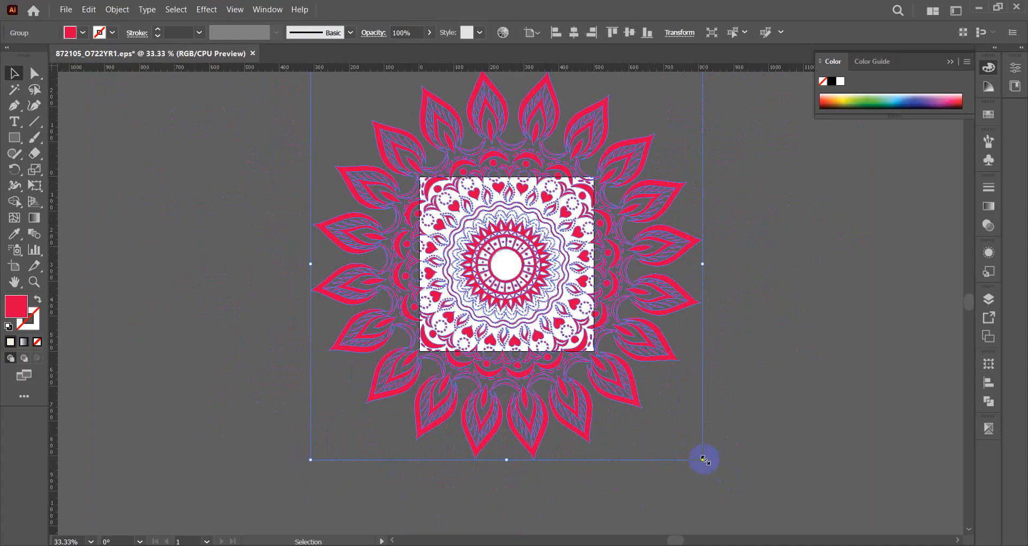
{"action": "left_click_drag", "start_coordinate": [703, 459], "coordinate": [581, 392]}
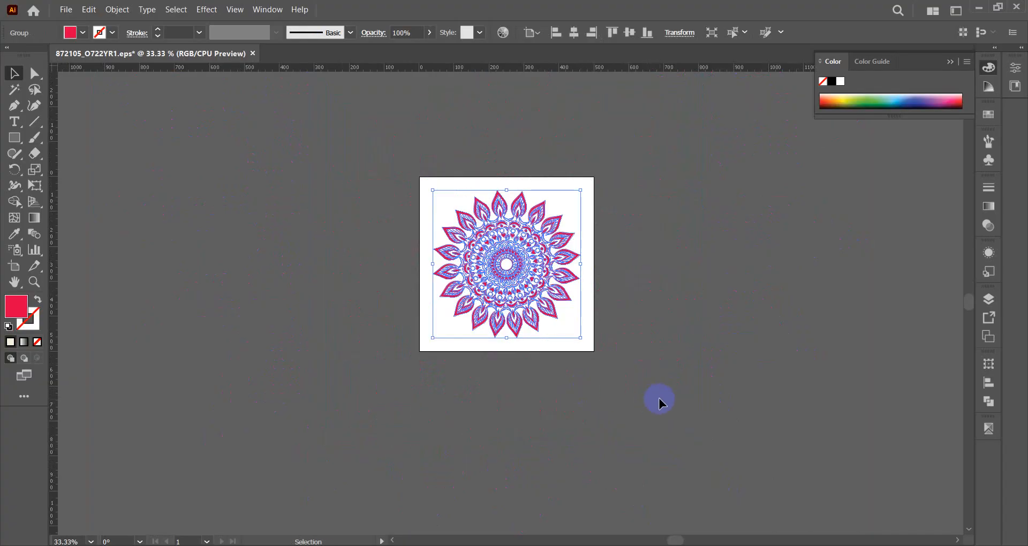
{"action": "left_click", "coordinate": [756, 373]}
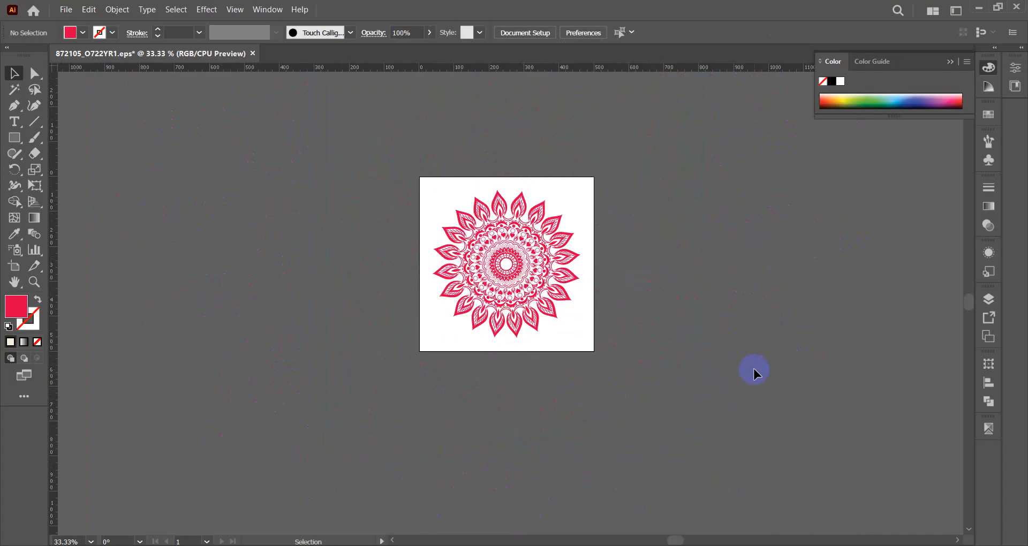
- Duplicate the mandala and place the copy beside the artboard, to the left of the original
{"action": "scroll", "coordinate": [489, 186], "scroll_direction": "up", "scroll_amount": 3}
{"action": "scroll", "coordinate": [509, 260], "scroll_direction": "down", "scroll_amount": 3}
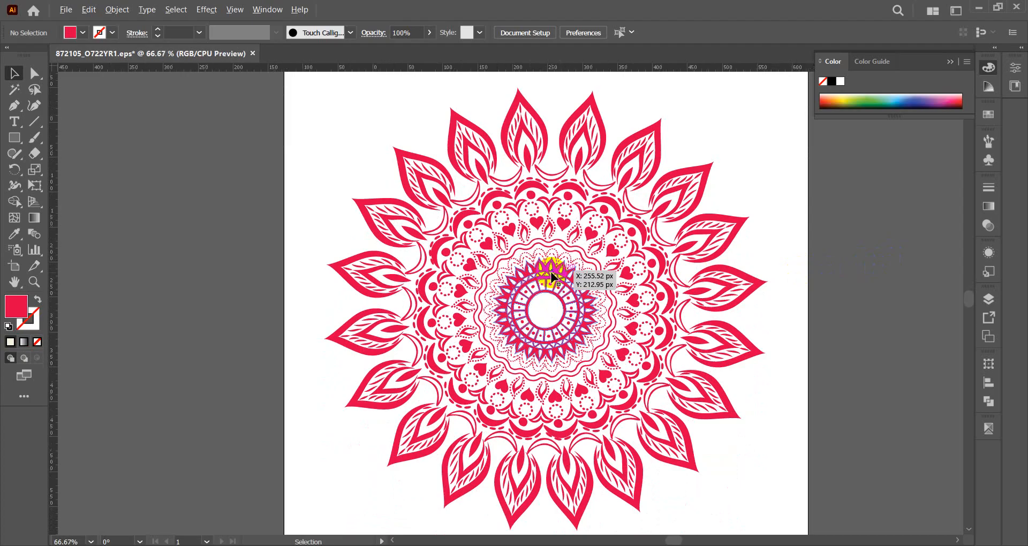
{"action": "scroll", "coordinate": [552, 276], "scroll_direction": "down", "scroll_amount": 2}
{"action": "left_click", "coordinate": [546, 220]}
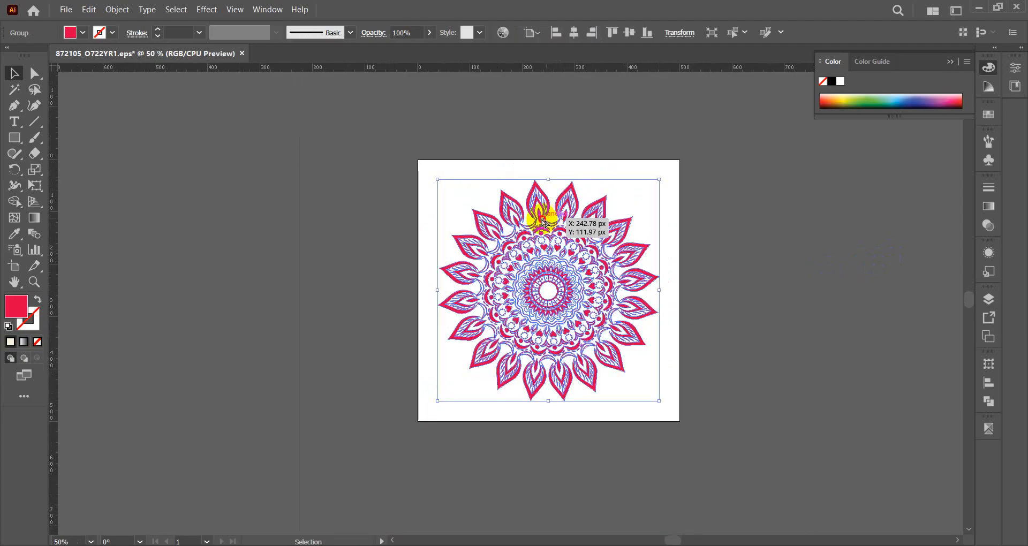
{"action": "left_click_drag", "start_coordinate": [542, 221], "coordinate": [288, 224]}
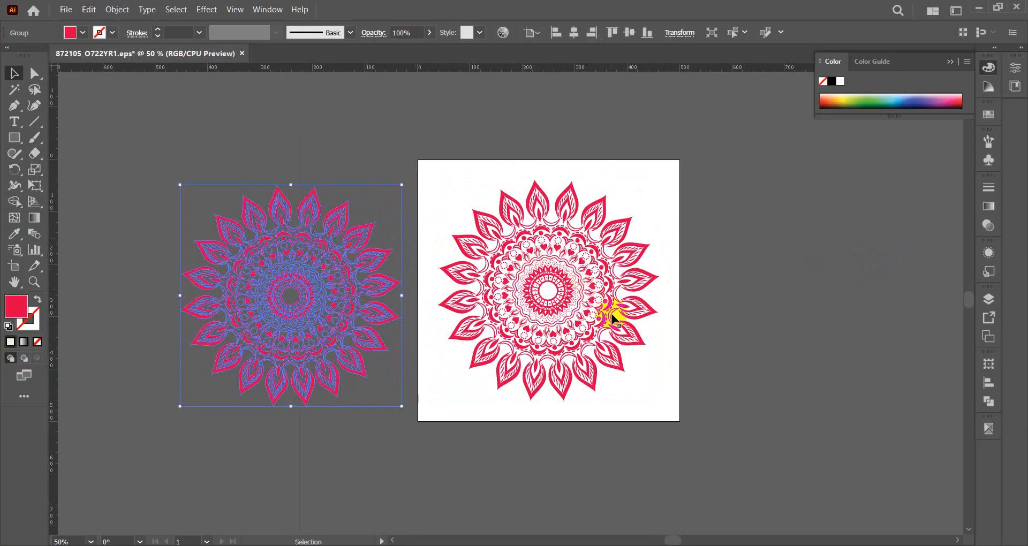
- Try to clear the artboard mandala's centre by deleting its inner rings and hearts inside the group
{"action": "scroll", "coordinate": [612, 316], "scroll_direction": "up", "scroll_amount": 3}
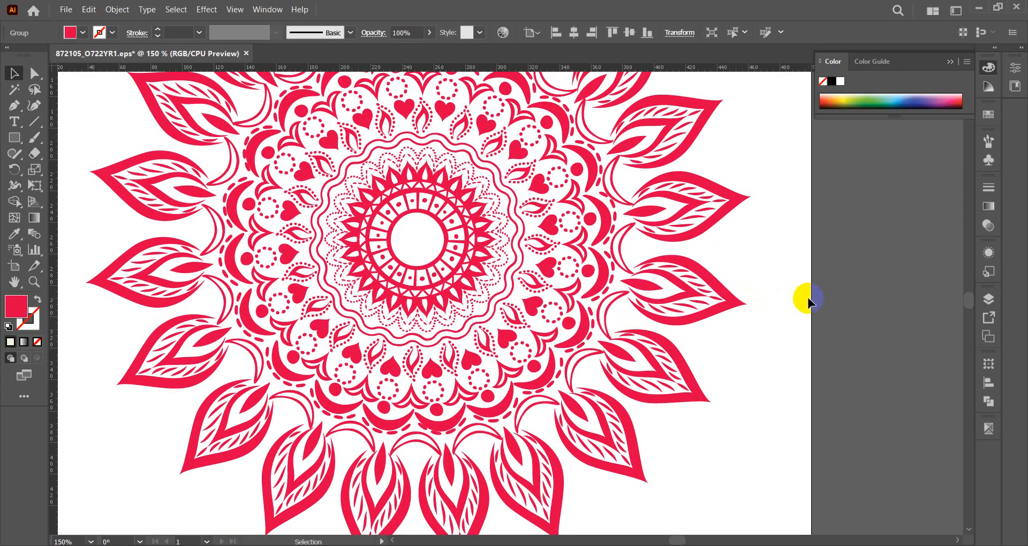
{"action": "scroll", "coordinate": [808, 301], "scroll_direction": "down", "scroll_amount": 1}
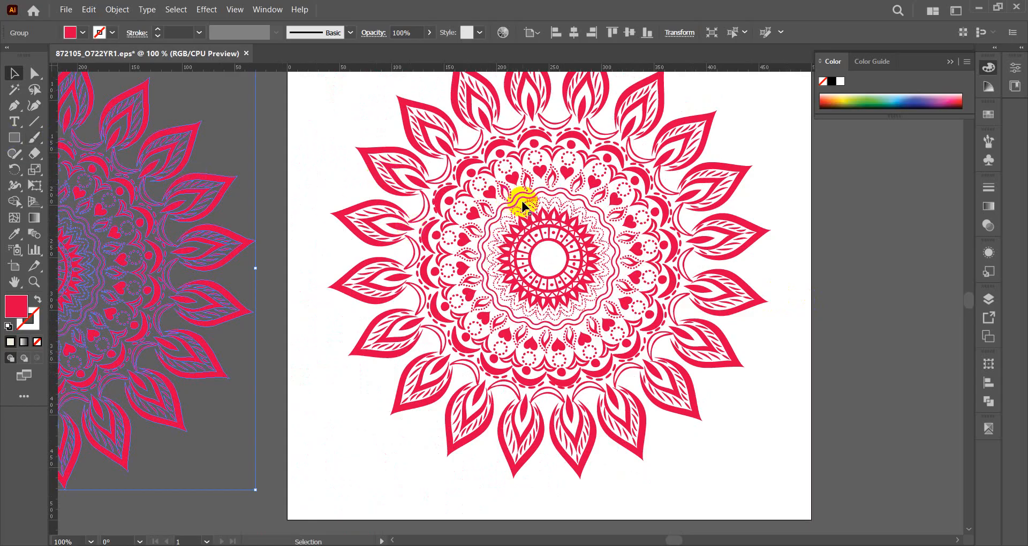
{"action": "double_click", "coordinate": [491, 203]}
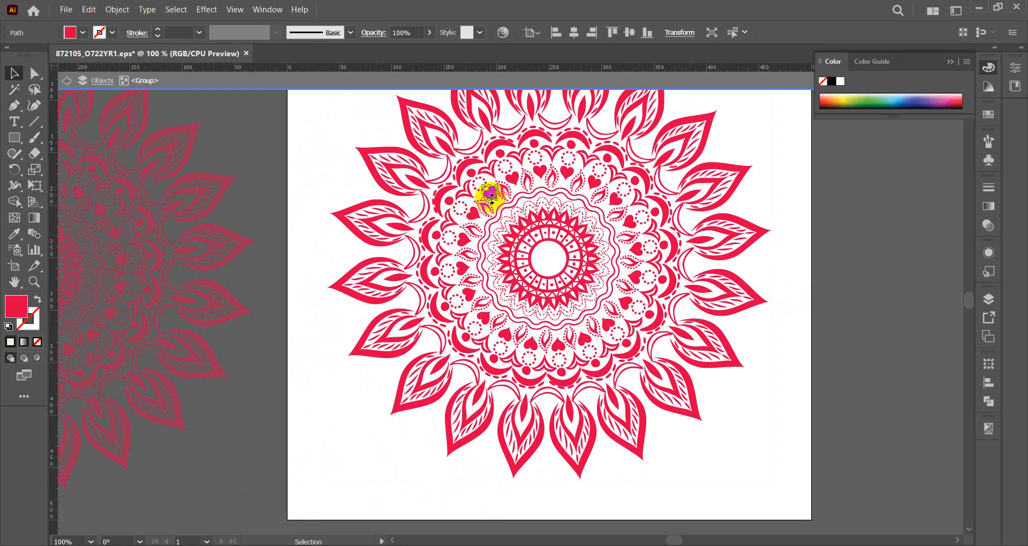
{"action": "left_click", "coordinate": [512, 178], "text": "shift"}
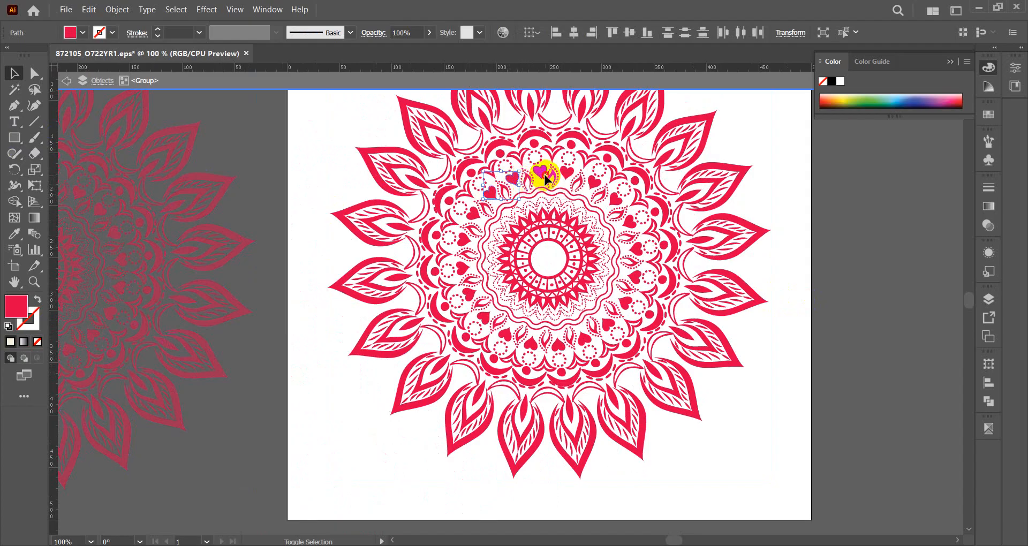
{"action": "left_click_drag", "start_coordinate": [514, 187], "coordinate": [623, 311]}
{"action": "key", "text": "Delete"}
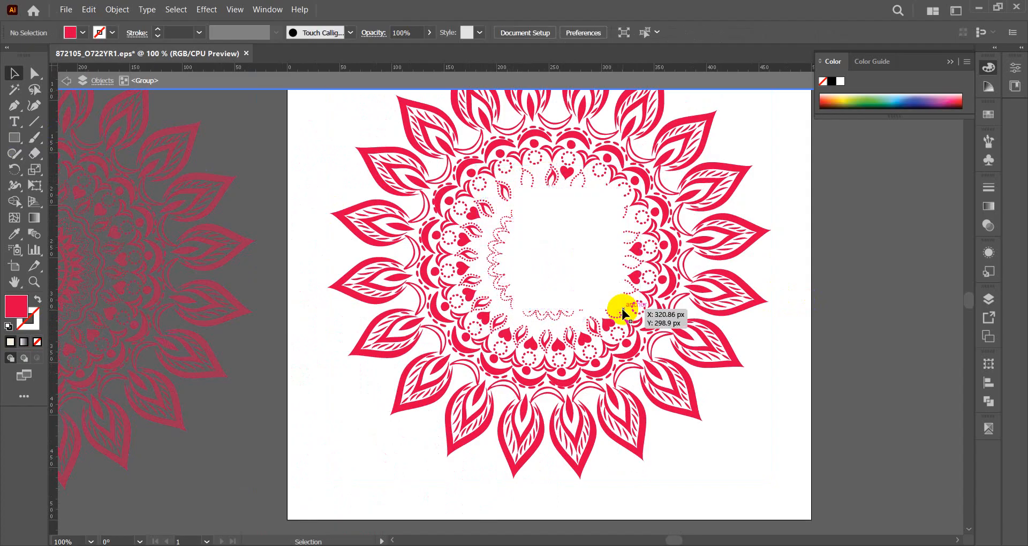
{"action": "left_click_drag", "start_coordinate": [543, 232], "coordinate": [469, 305]}
{"action": "key", "text": "Delete"}
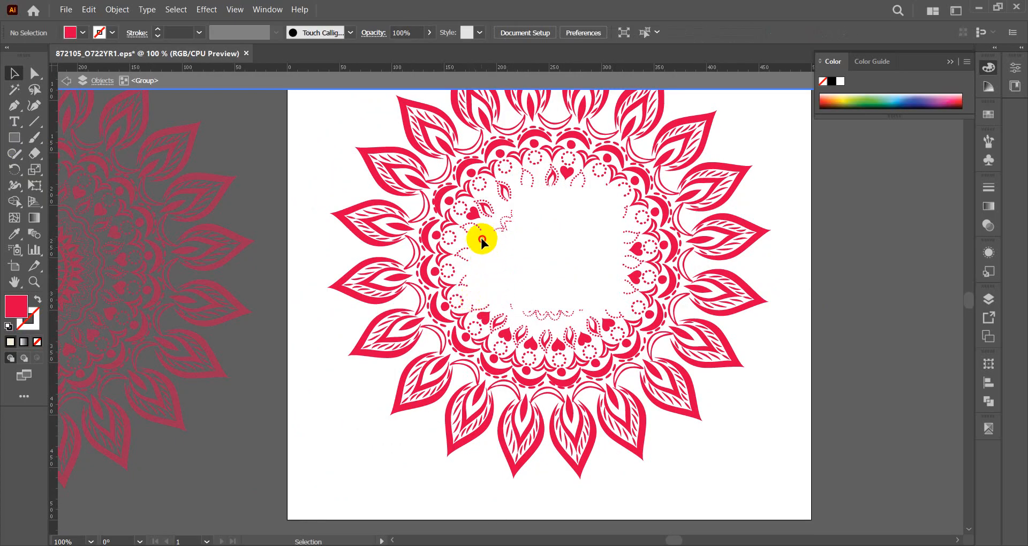
{"action": "left_click_drag", "start_coordinate": [482, 239], "coordinate": [465, 285]}
{"action": "key", "text": "Delete"}
{"action": "key", "text": "a"}
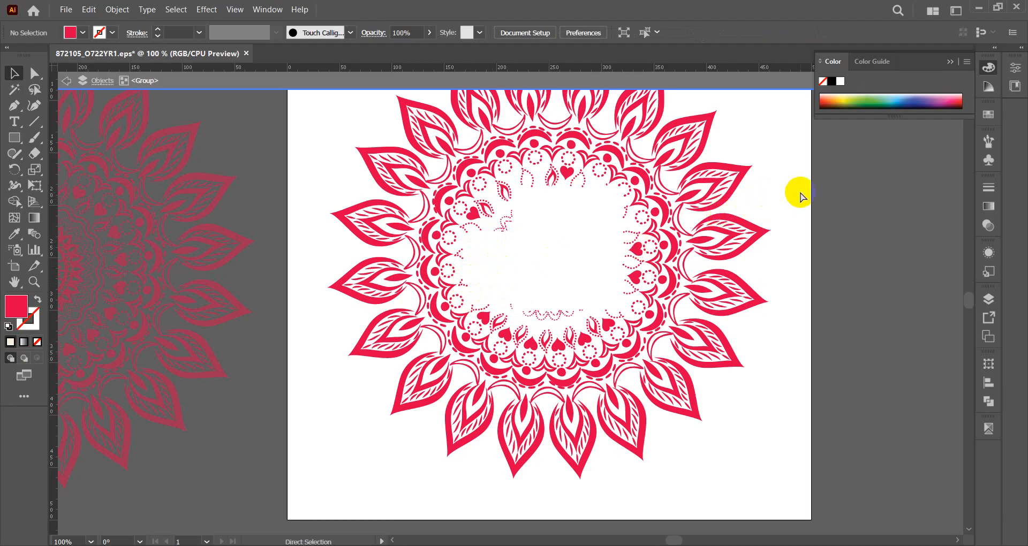
- Undo the deletions in the mandala's centre and leave the group
{"action": "key", "text": "ctrl+z"}
{"action": "key", "text": "Delete"}
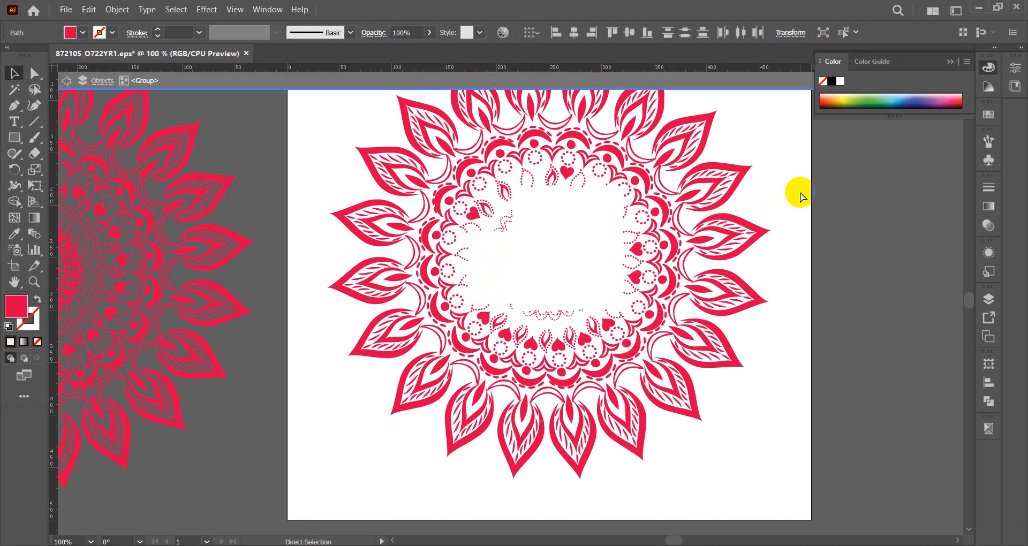
{"action": "key", "text": "ctrl+z"}
{"action": "key", "text": "v"}
{"action": "left_click", "coordinate": [814, 192]}
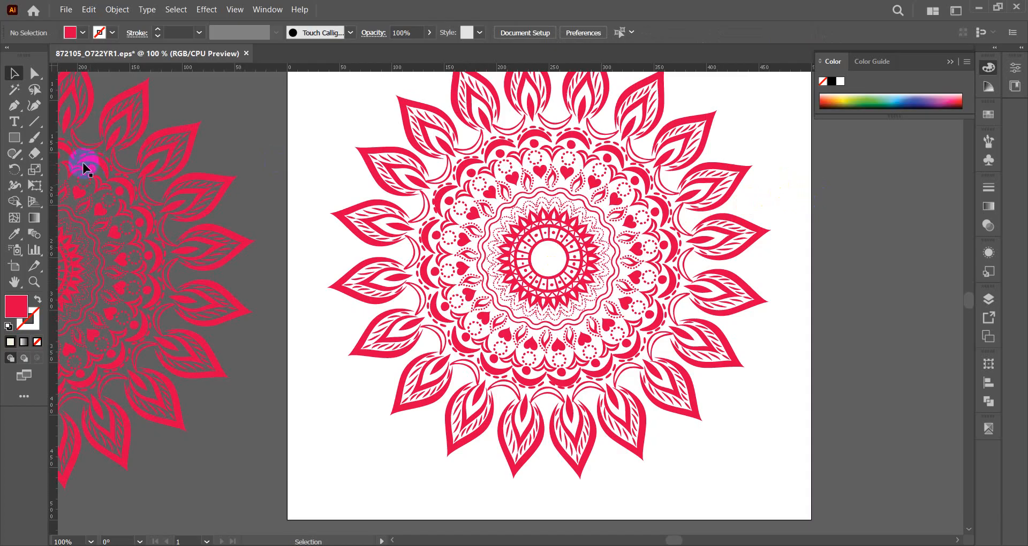
- Draw a circle about 180 px in diameter centred on the artboard mandala and fill it with white, ffffff
{"action": "left_click_drag", "start_coordinate": [16, 143], "coordinate": [91, 172]}
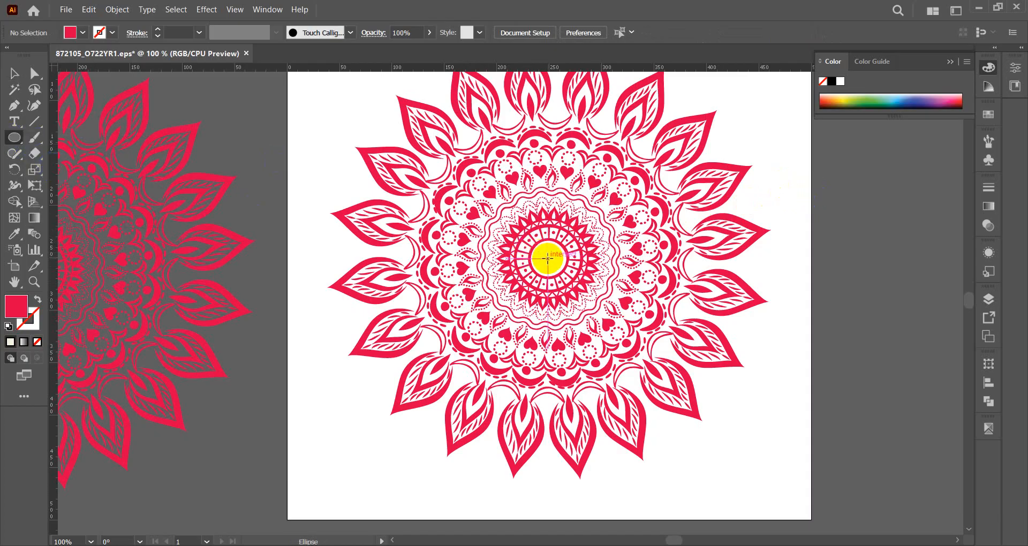
{"action": "left_click_drag", "start_coordinate": [547, 259], "coordinate": [637, 353]}
{"action": "left_click", "coordinate": [83, 32]}
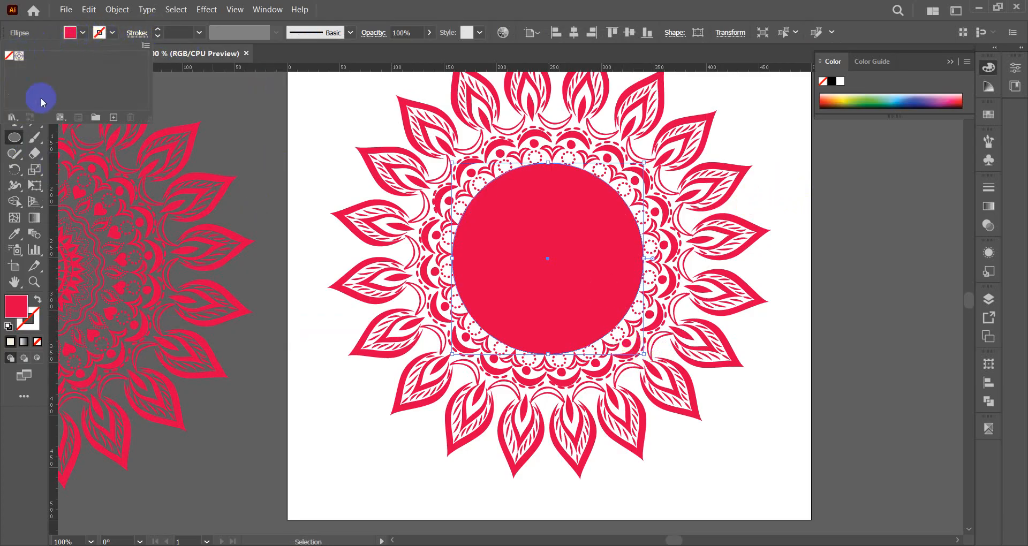
{"action": "double_click", "coordinate": [16, 306]}
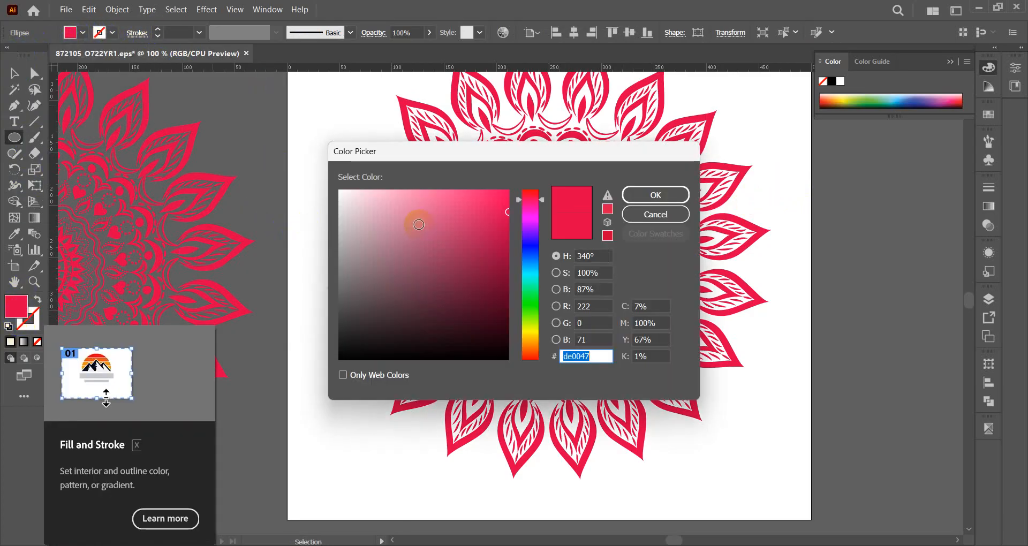
{"action": "left_click", "coordinate": [342, 193]}
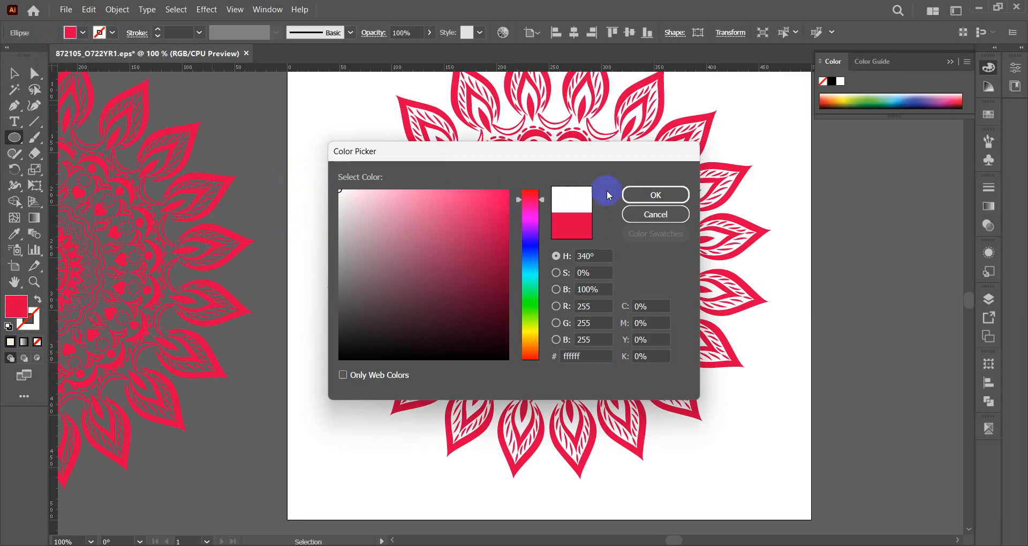
{"action": "left_click", "coordinate": [656, 195]}
{"action": "left_click", "coordinate": [15, 75]}
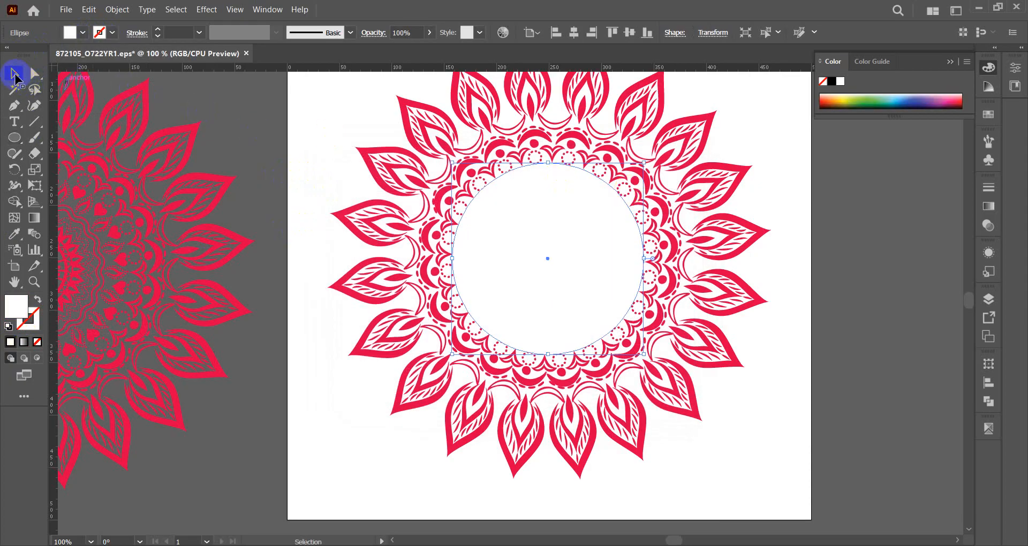
{"action": "left_click", "coordinate": [277, 108]}
- Examine how the edge of the white circle cuts across the mandala's dotted inner rings
{"action": "scroll", "coordinate": [754, 257], "scroll_direction": "down", "scroll_amount": 2}
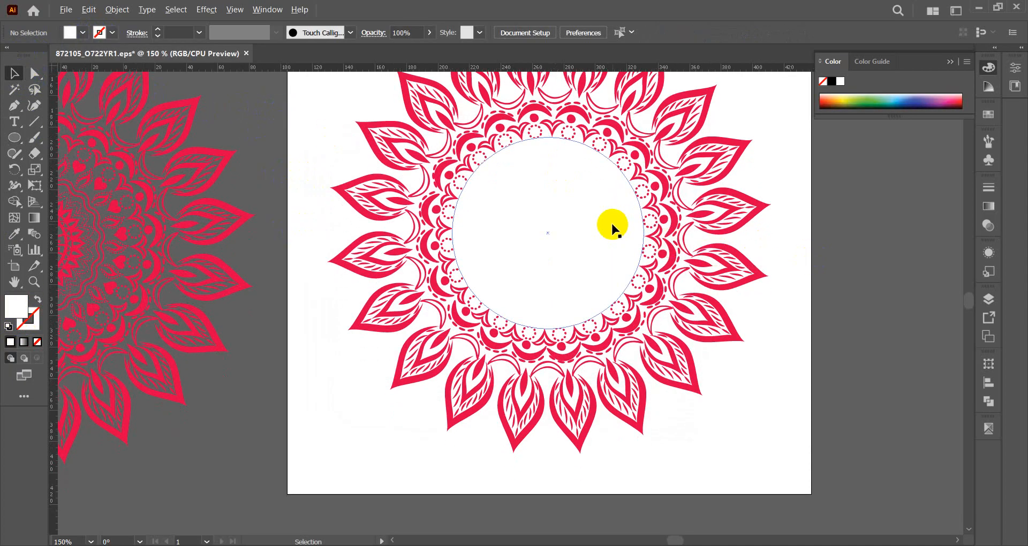
{"action": "scroll", "coordinate": [611, 220], "scroll_direction": "up", "scroll_amount": 2}
{"action": "scroll", "coordinate": [522, 200], "scroll_direction": "up", "scroll_amount": 2}
{"action": "left_click_drag", "start_coordinate": [521, 202], "coordinate": [520, 202]}
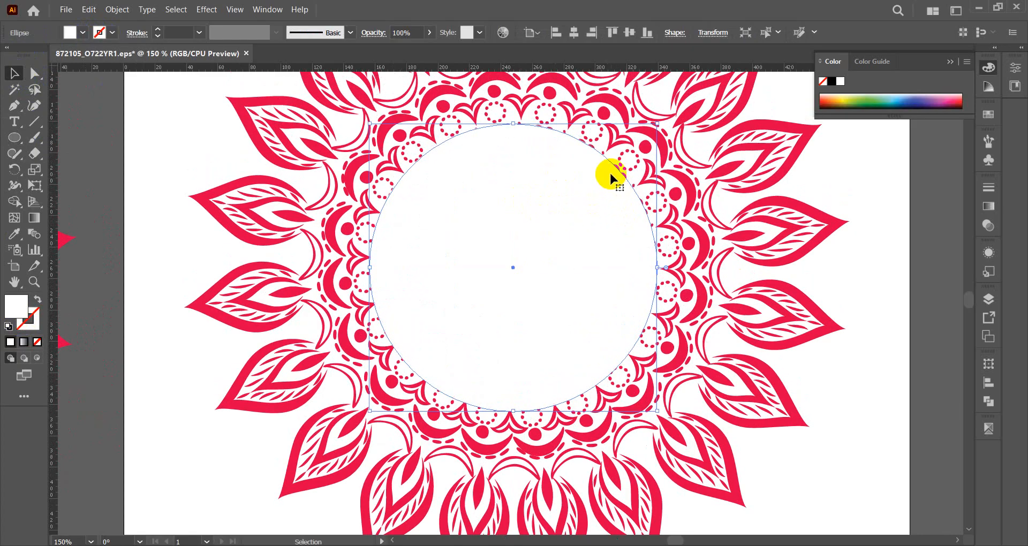
{"action": "scroll", "coordinate": [609, 172], "scroll_direction": "up", "scroll_amount": 1}
{"action": "left_click_drag", "start_coordinate": [673, 103], "coordinate": [673, 103]}
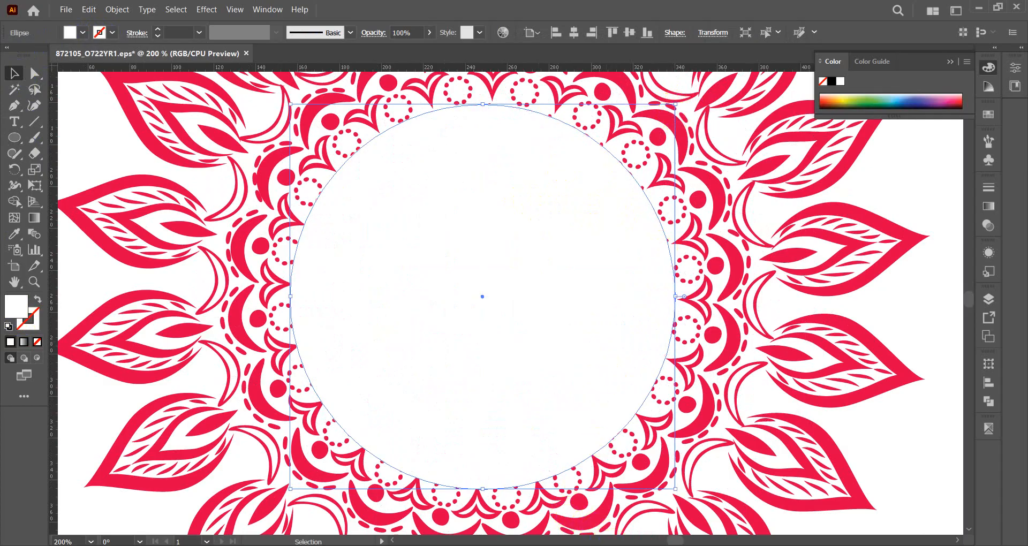
{"action": "scroll", "coordinate": [580, 282], "scroll_direction": "down", "scroll_amount": 1}
{"action": "scroll", "coordinate": [580, 282], "scroll_direction": "down", "scroll_amount": 2}
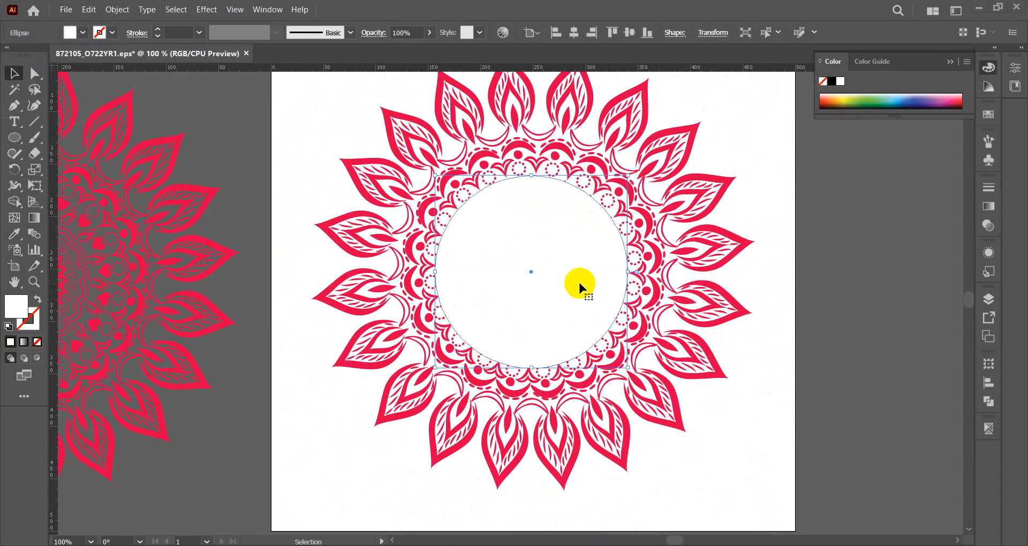
{"action": "left_click", "coordinate": [806, 189]}
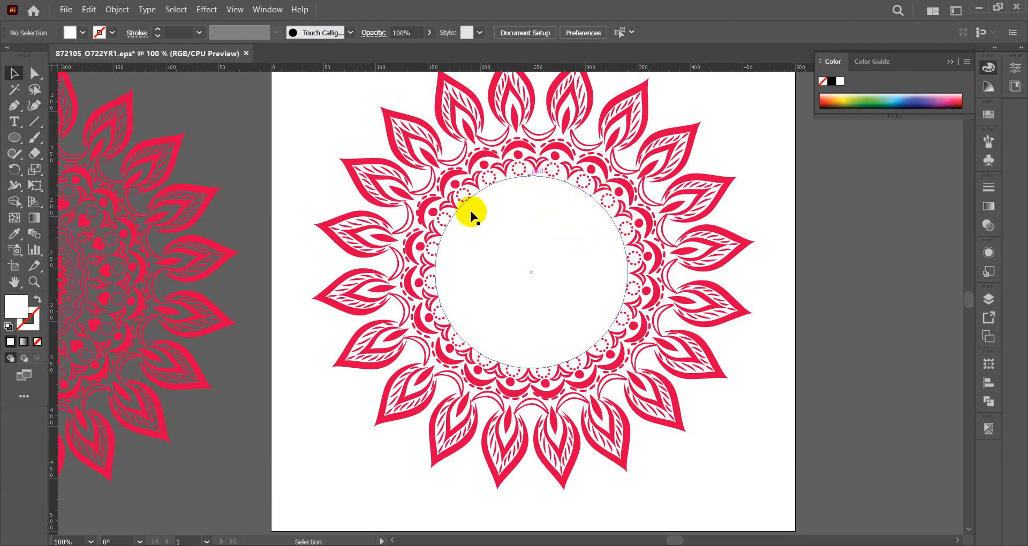
- Scale the white circle down about its centre to about 145 px wide and move it to the artboard's right edge
{"action": "left_click", "coordinate": [555, 242]}
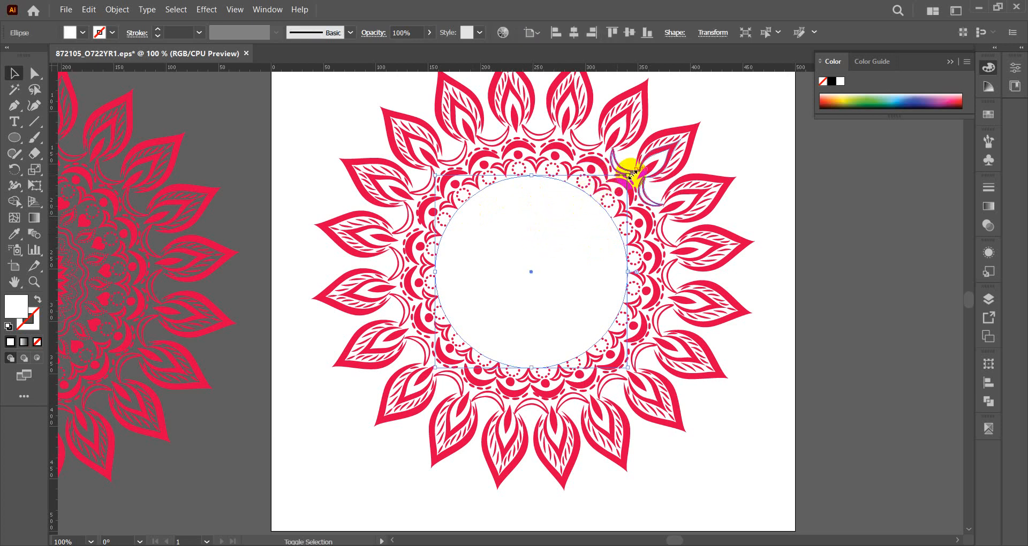
{"action": "left_click_drag", "start_coordinate": [629, 176], "coordinate": [611, 195]}
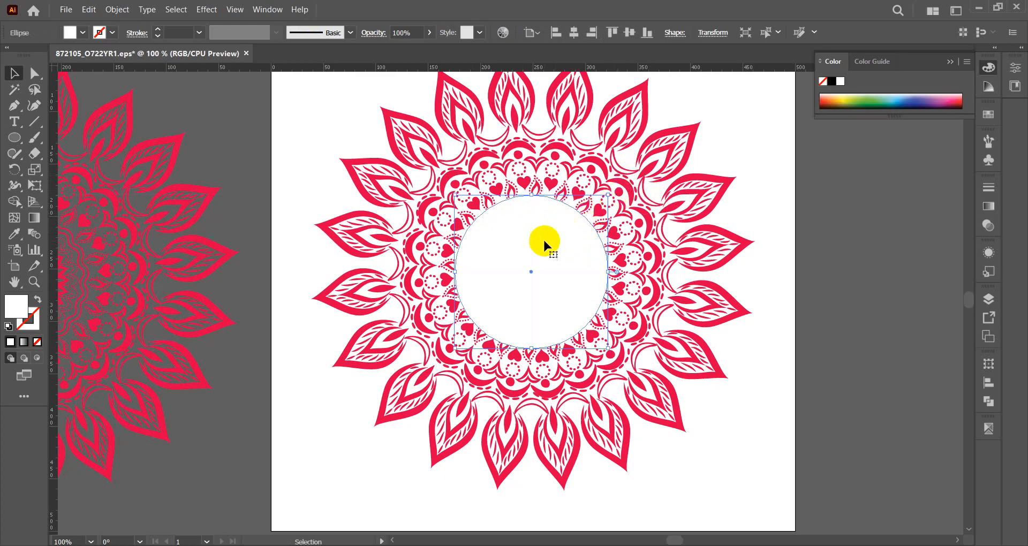
{"action": "left_click_drag", "start_coordinate": [544, 239], "coordinate": [855, 223]}
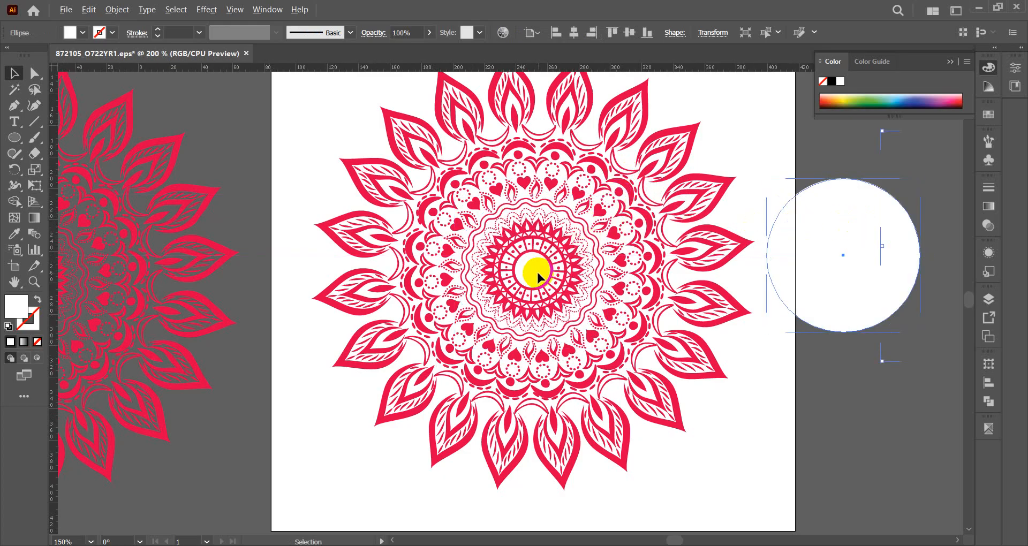
- Inside the artboard mandala's group, delete the central rosette with its concentric rings and pointed petals
{"action": "scroll", "coordinate": [536, 270], "scroll_direction": "up", "scroll_amount": 2}
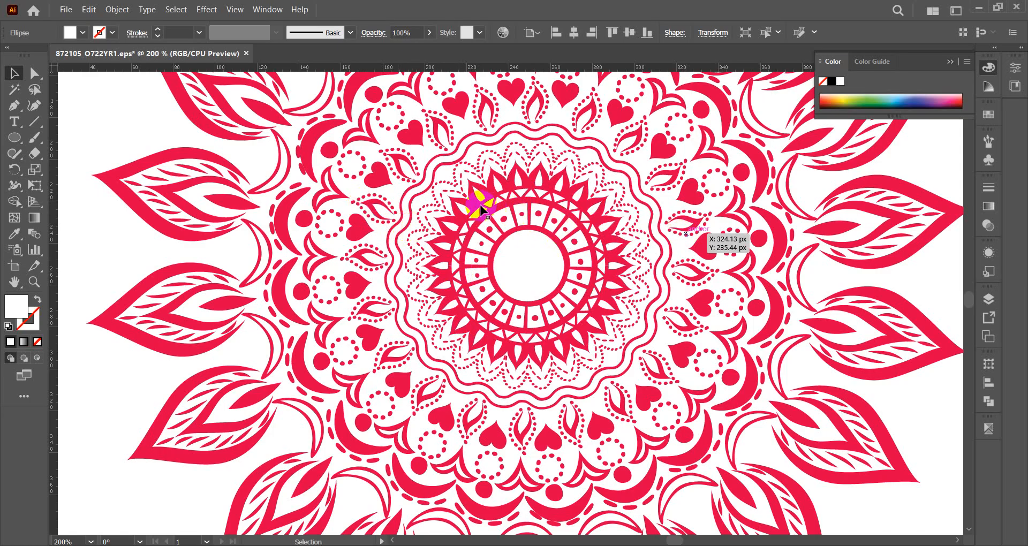
{"action": "double_click", "coordinate": [423, 191]}
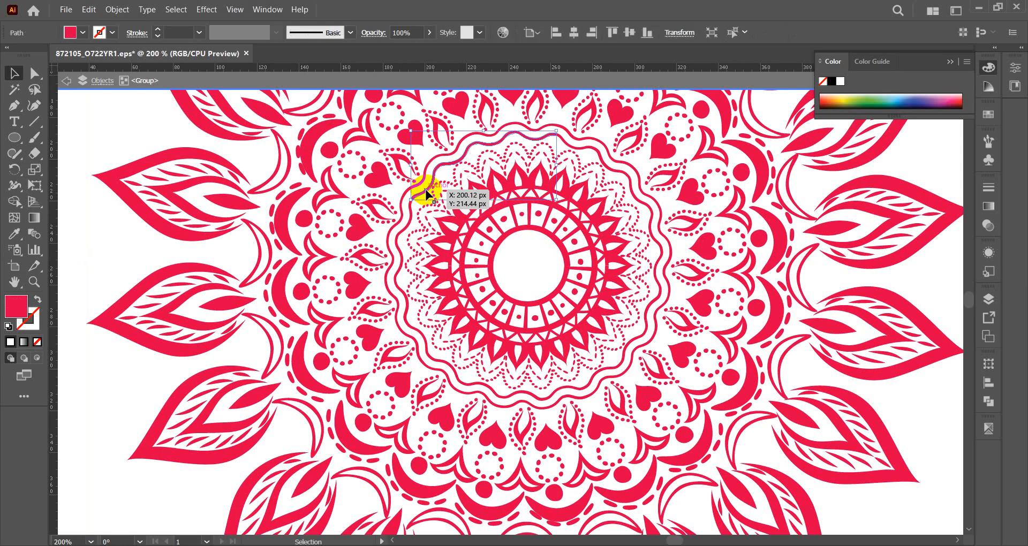
{"action": "left_click_drag", "start_coordinate": [432, 172], "coordinate": [609, 348]}
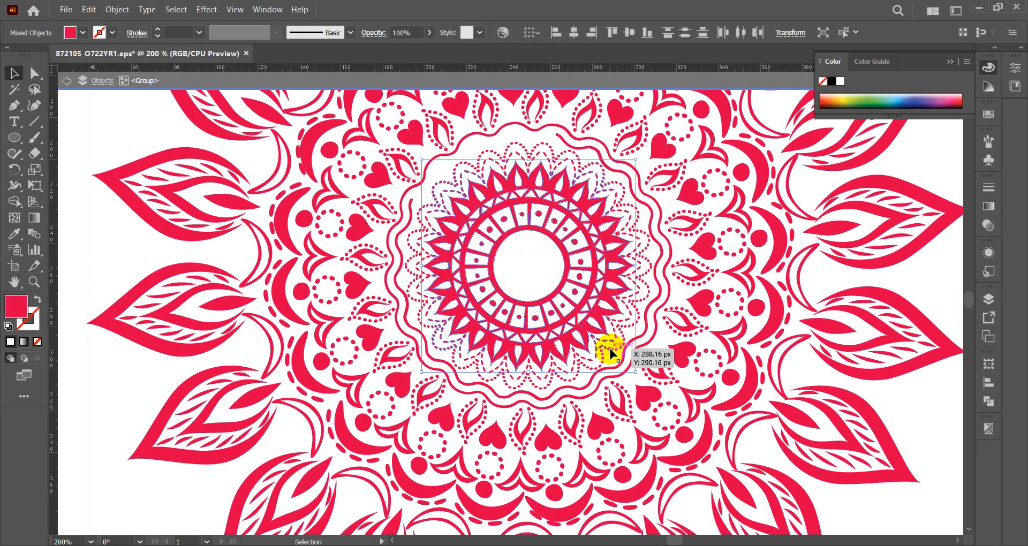
{"action": "key", "text": "Delete"}
- Delete the inner of the two wavy rings and the dotted scallops on the left of the mandala's centre
{"action": "left_click_drag", "start_coordinate": [491, 198], "coordinate": [410, 276]}
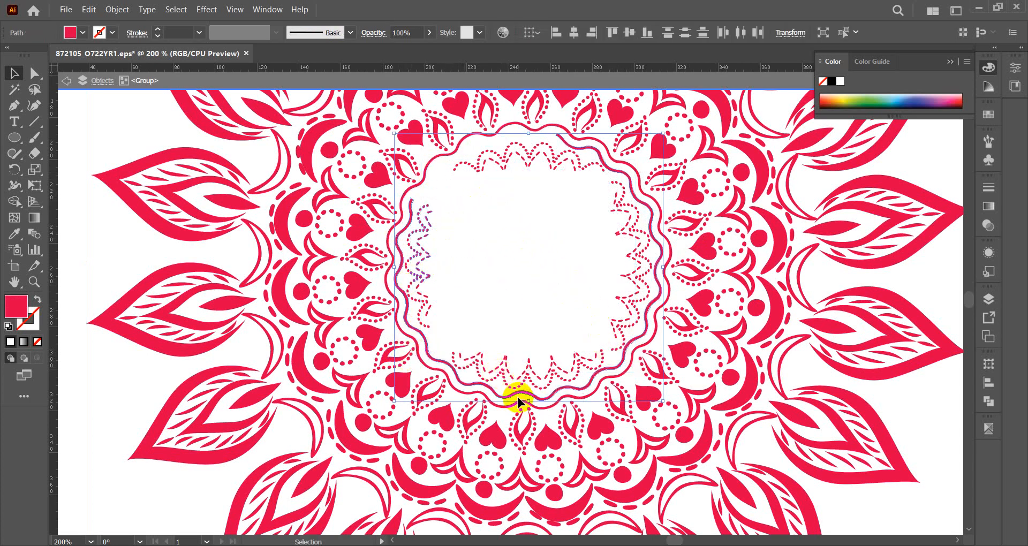
{"action": "key", "text": "Delete"}
{"action": "mouse_move", "coordinate": [456, 223]}
{"action": "left_mouse_down"}
{"action": "mouse_move", "coordinate": [413, 328]}
{"action": "mouse_move", "coordinate": [410, 314]}
{"action": "left_mouse_up"}
{"action": "key", "text": "Delete"}
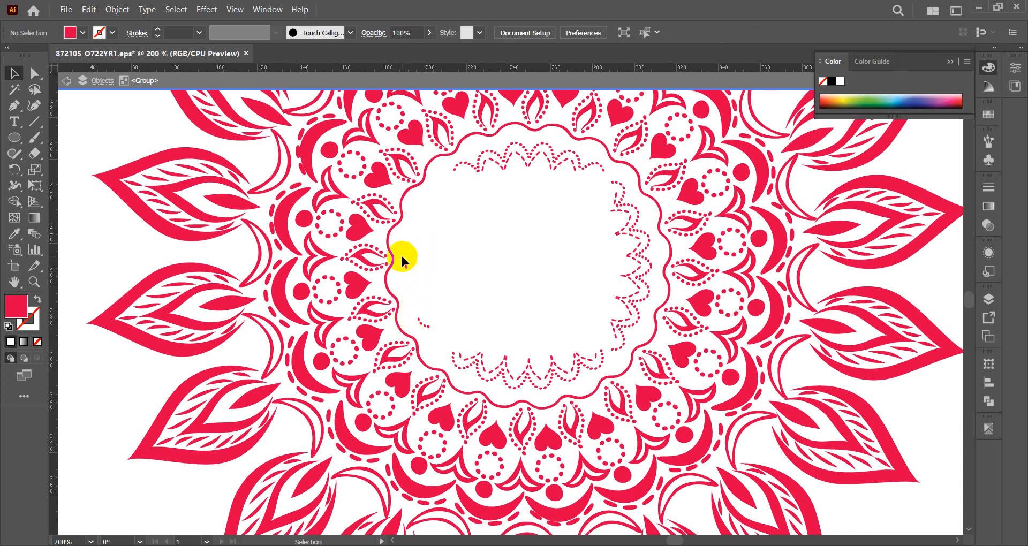
{"action": "left_click_drag", "start_coordinate": [401, 257], "coordinate": [456, 328]}
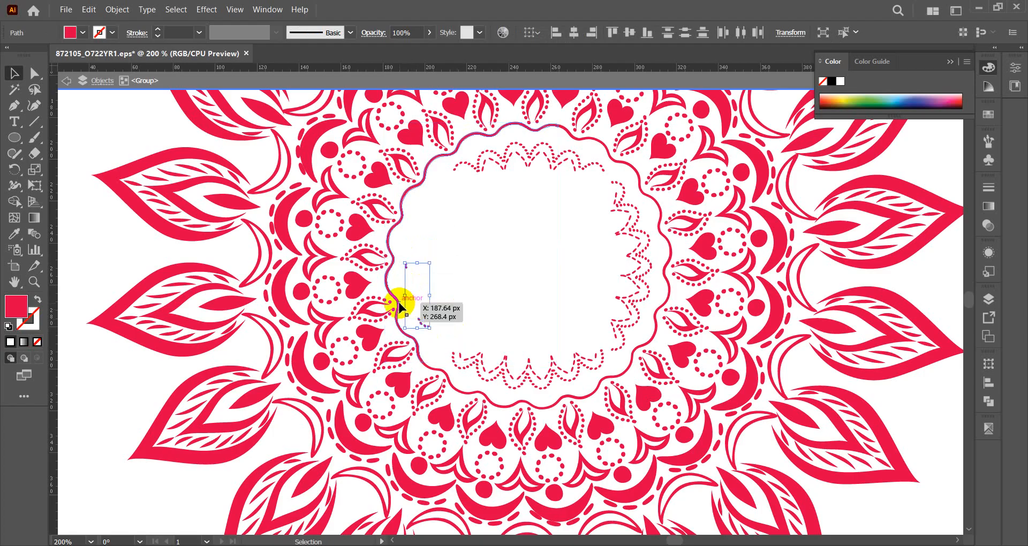
{"action": "key", "text": "Delete"}
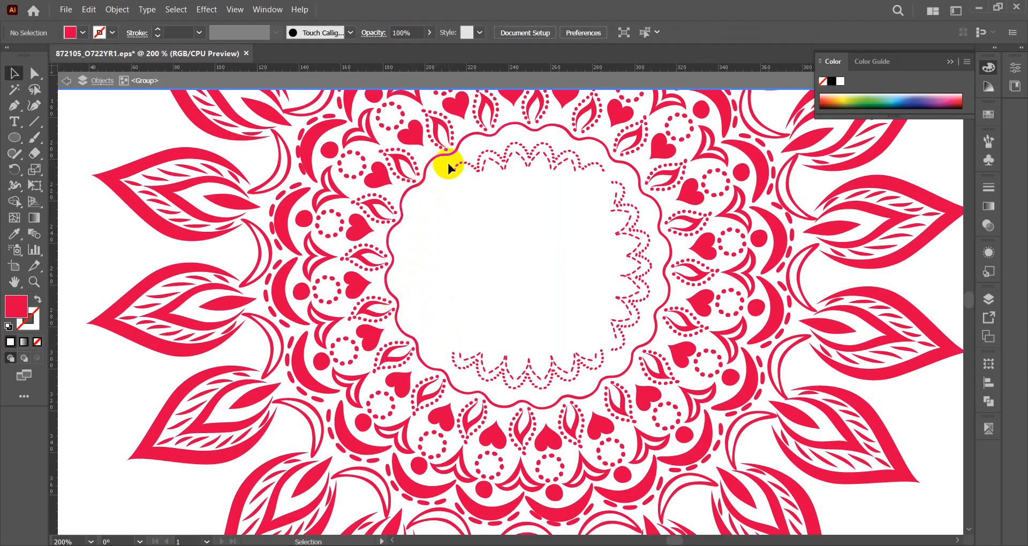
- Delete the dotted scallops along the top and upper right of the mandala's central opening
{"action": "left_click_drag", "start_coordinate": [451, 164], "coordinate": [596, 198]}
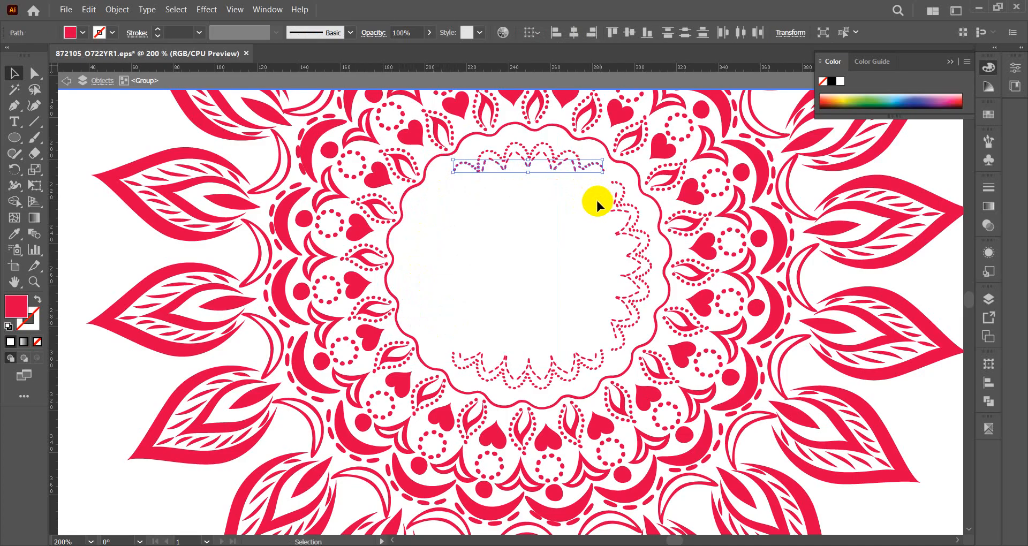
{"action": "key", "text": "Delete"}
{"action": "mouse_move", "coordinate": [594, 155]}
{"action": "left_mouse_down"}
{"action": "mouse_move", "coordinate": [467, 170]}
{"action": "mouse_move", "coordinate": [541, 161]}
{"action": "mouse_move", "coordinate": [562, 169]}
{"action": "mouse_move", "coordinate": [552, 163]}
{"action": "mouse_move", "coordinate": [624, 218]}
{"action": "mouse_move", "coordinate": [639, 251]}
{"action": "left_mouse_up"}
{"action": "key", "text": "Delete"}
{"action": "key", "text": "Delete"}
{"action": "key", "text": "Delete"}
{"action": "key", "text": "Delete"}
{"action": "left_click", "coordinate": [580, 260]}
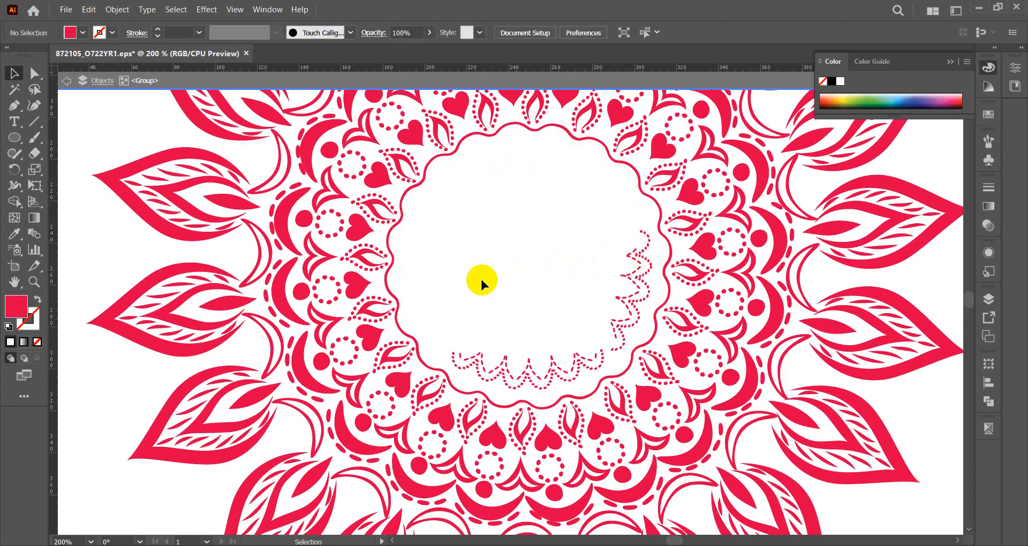
- Delete the dotted scallops along the bottom of the mandala's central opening
{"action": "left_click_drag", "start_coordinate": [459, 292], "coordinate": [551, 385]}
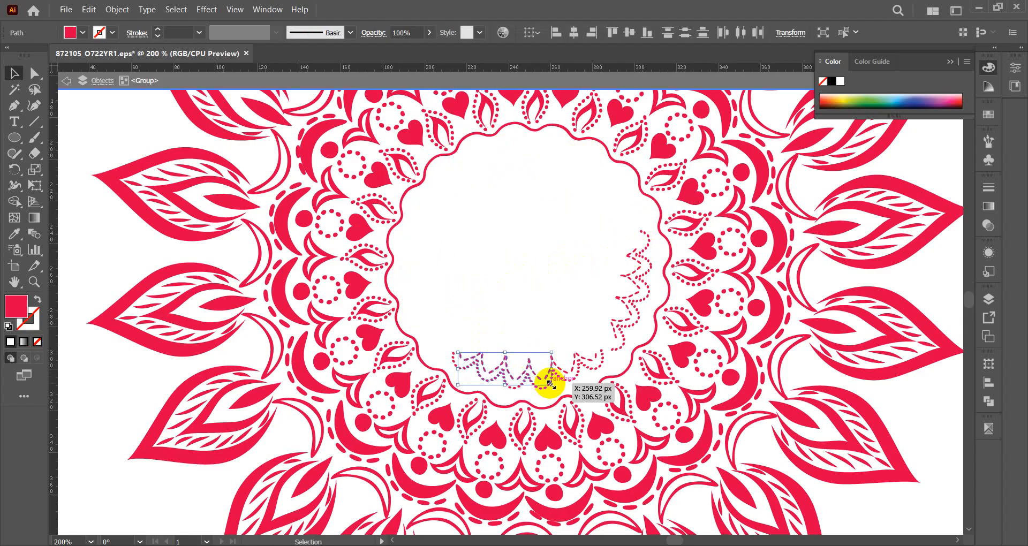
{"action": "left_click", "coordinate": [515, 332]}
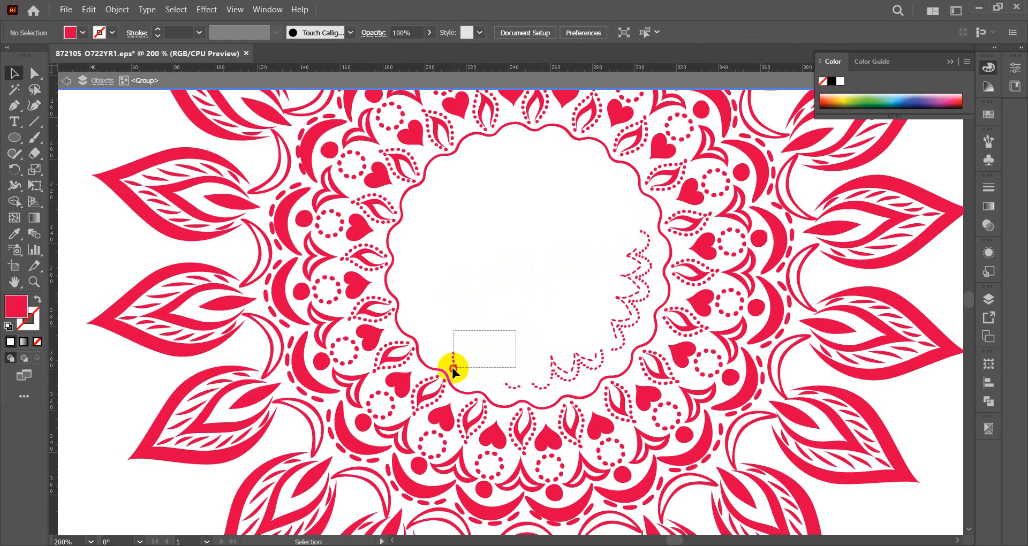
{"action": "left_click_drag", "start_coordinate": [453, 367], "coordinate": [452, 368]}
{"action": "key", "text": "Delete"}
{"action": "left_click_drag", "start_coordinate": [474, 307], "coordinate": [503, 391]}
{"action": "key", "text": "Delete"}
{"action": "key", "text": "Delete"}
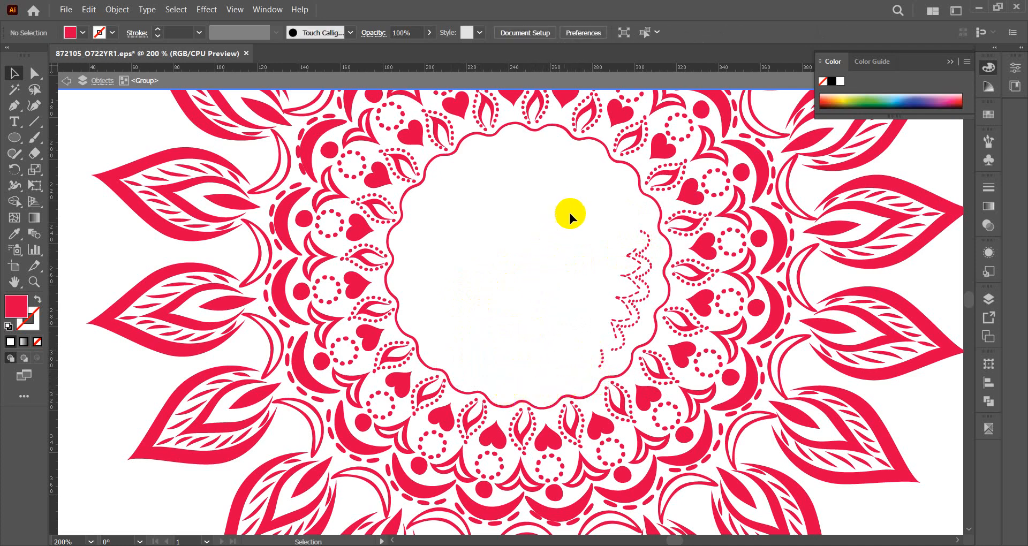
- Delete the remaining dotted scallops on the right of the opening, keeping the wavy outline ring
{"action": "left_click_drag", "start_coordinate": [574, 205], "coordinate": [627, 289]}
{"action": "key", "text": "Delete"}
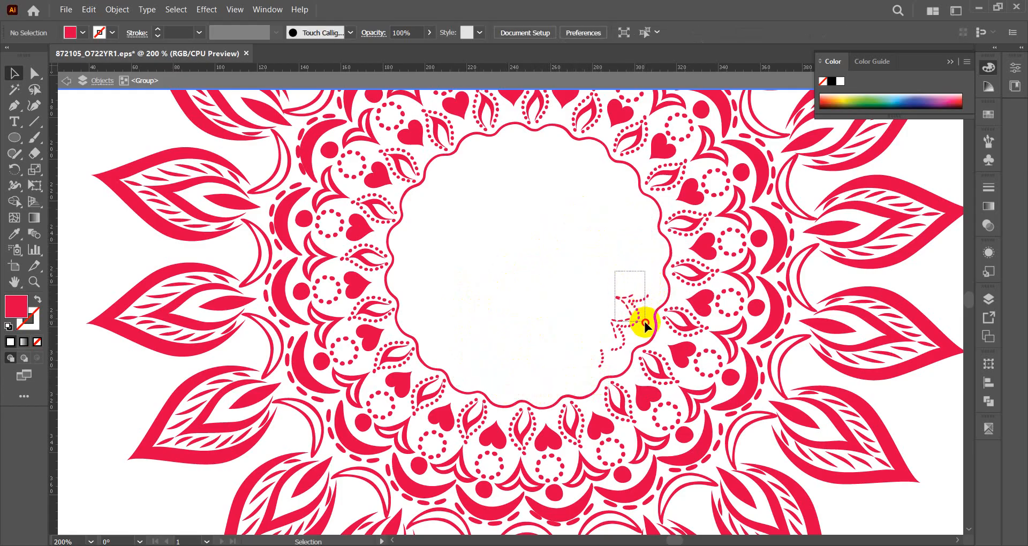
{"action": "left_click_drag", "start_coordinate": [645, 324], "coordinate": [642, 321]}
{"action": "key", "text": "Delete"}
{"action": "left_click_drag", "start_coordinate": [651, 276], "coordinate": [602, 360]}
{"action": "key", "text": "Delete"}
{"action": "key", "text": "Delete"}
{"action": "key", "text": "Delete"}
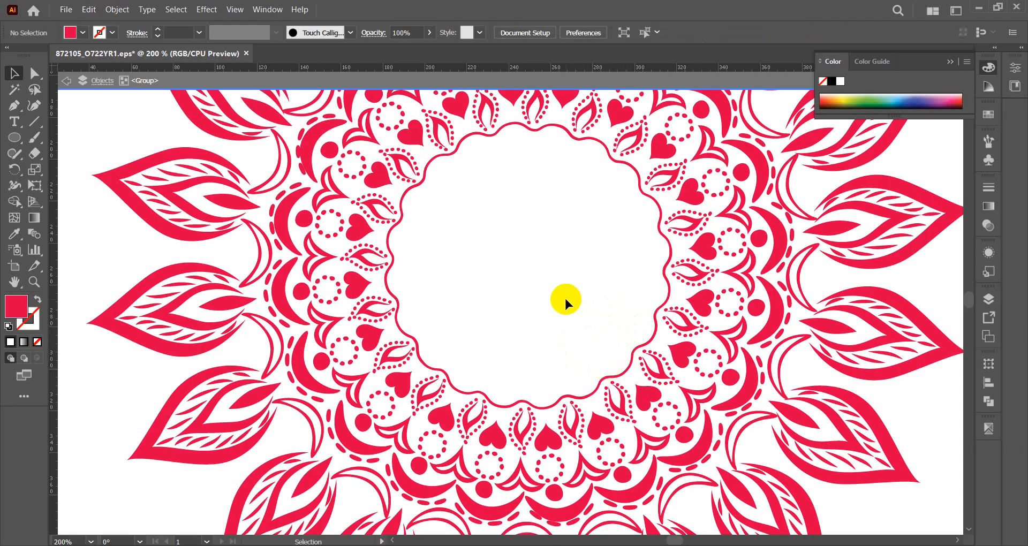
- Leave the mandala's group and delete the white circle and the spare mandala beside the artboard
{"action": "scroll", "coordinate": [566, 303], "scroll_direction": "down", "scroll_amount": 3}
{"action": "double_click", "coordinate": [801, 172]}
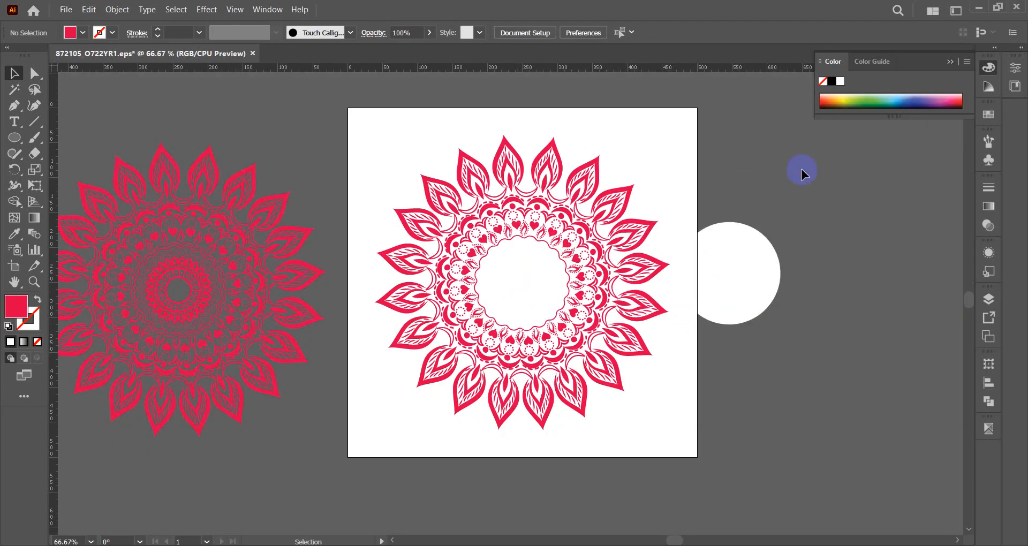
{"action": "left_click", "coordinate": [758, 276]}
{"action": "key", "text": "Delete"}
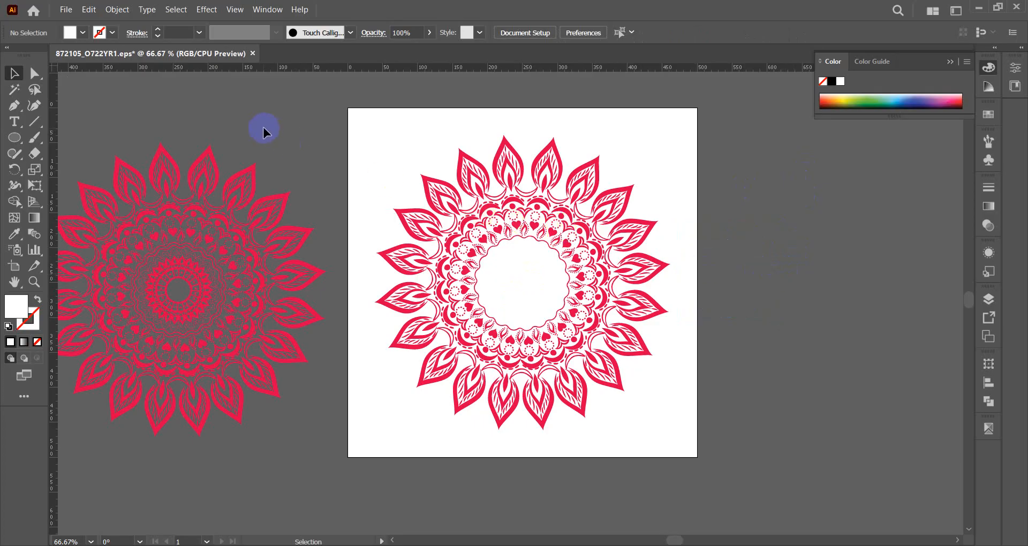
{"action": "left_click", "coordinate": [206, 293]}
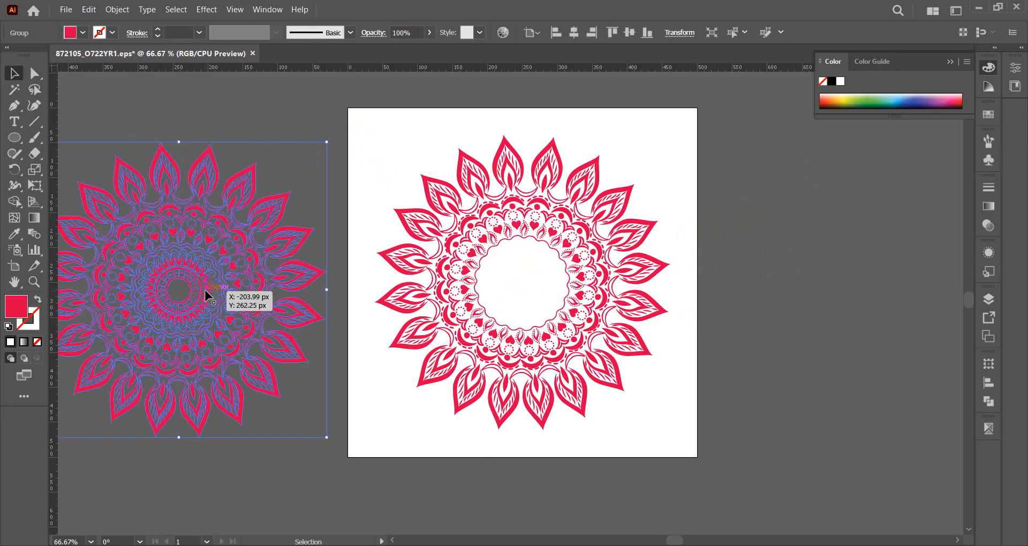
{"action": "key", "text": "Delete"}
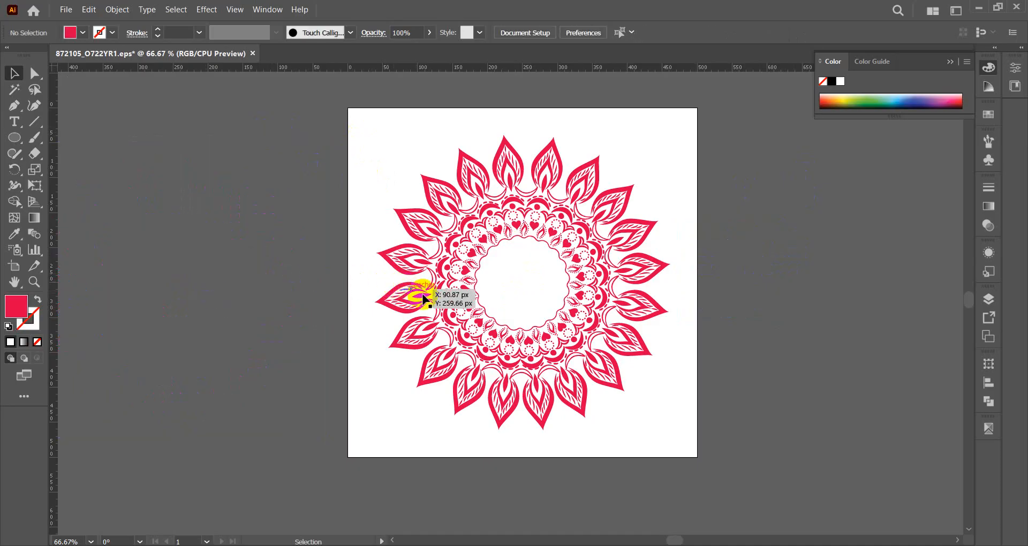
{"action": "scroll", "coordinate": [420, 294], "scroll_direction": "up", "scroll_amount": 2}
{"action": "scroll", "coordinate": [460, 302], "scroll_direction": "down", "scroll_amount": 1}
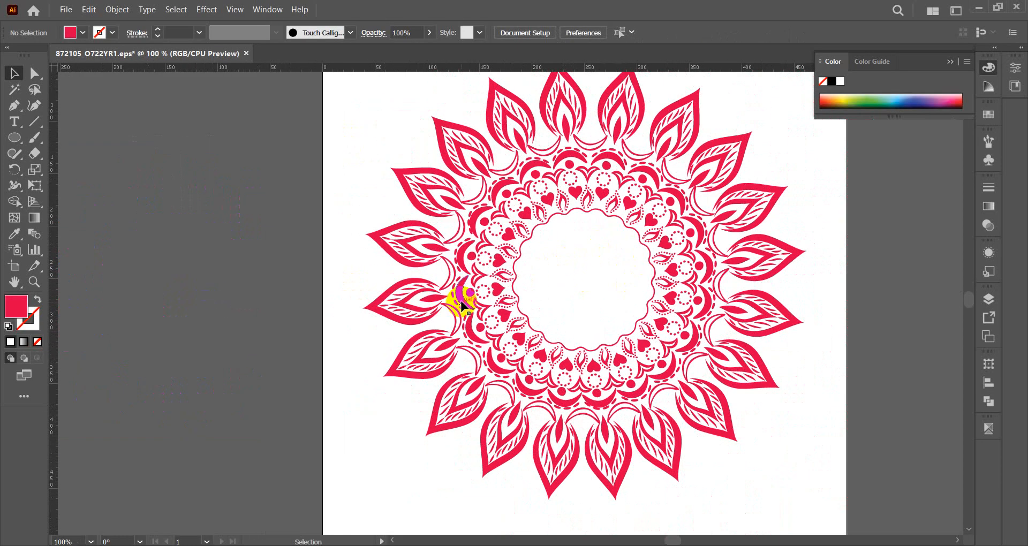
{"action": "scroll", "coordinate": [466, 215], "scroll_direction": "up", "scroll_amount": 1}
{"action": "scroll", "coordinate": [465, 219], "scroll_direction": "up", "scroll_amount": 1}
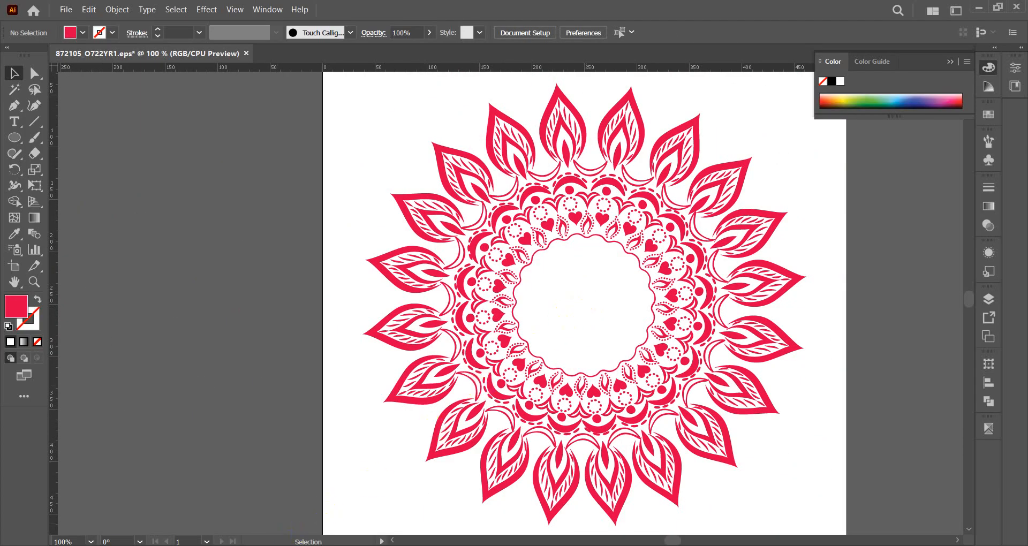
- Switch to WhatsApp, copy the brand name OISHWORJJO COLLECTION from the client's chat, and return to Illustrator
{"action": "left_click", "coordinate": [278, 545]}
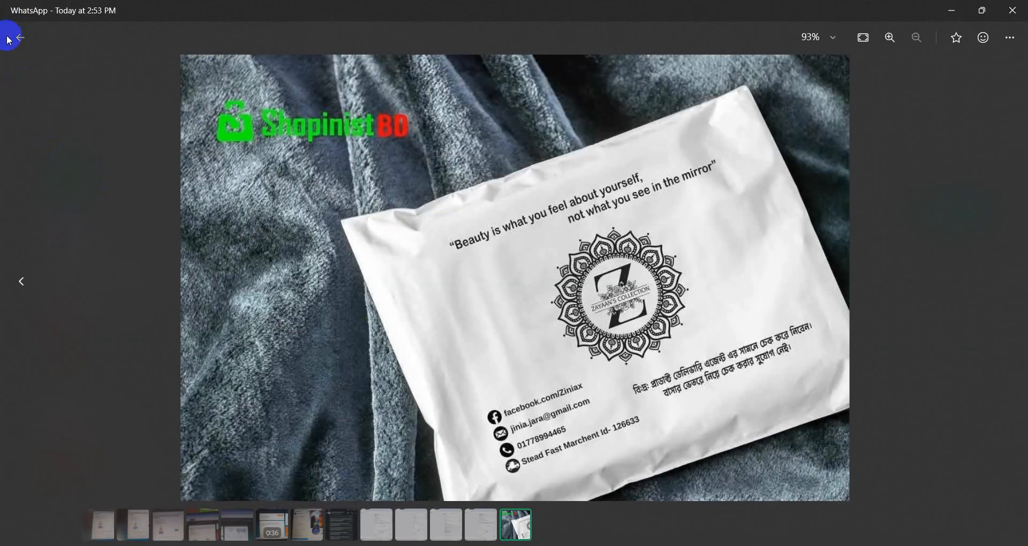
{"action": "left_click", "coordinate": [9, 39]}
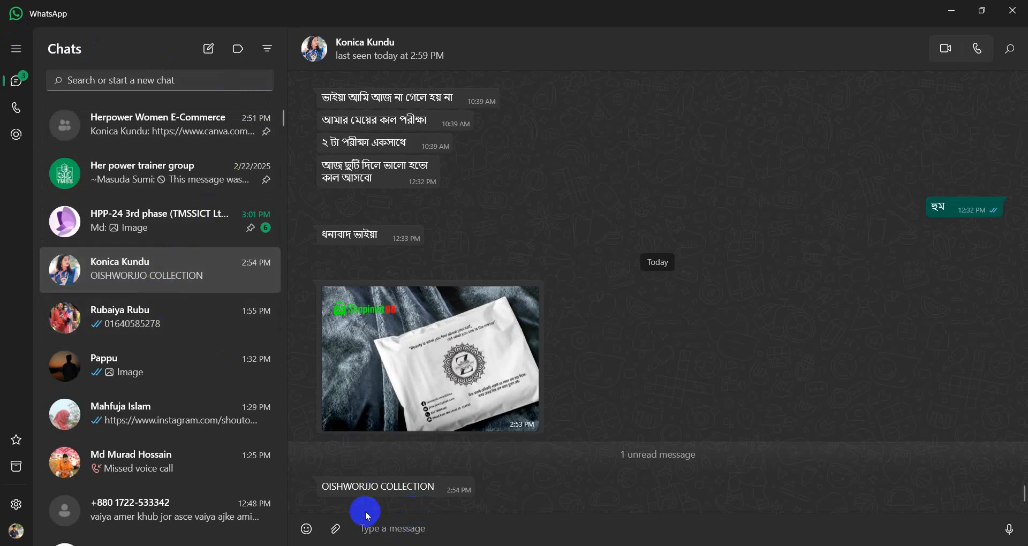
{"action": "left_click_drag", "start_coordinate": [324, 488], "coordinate": [440, 487]}
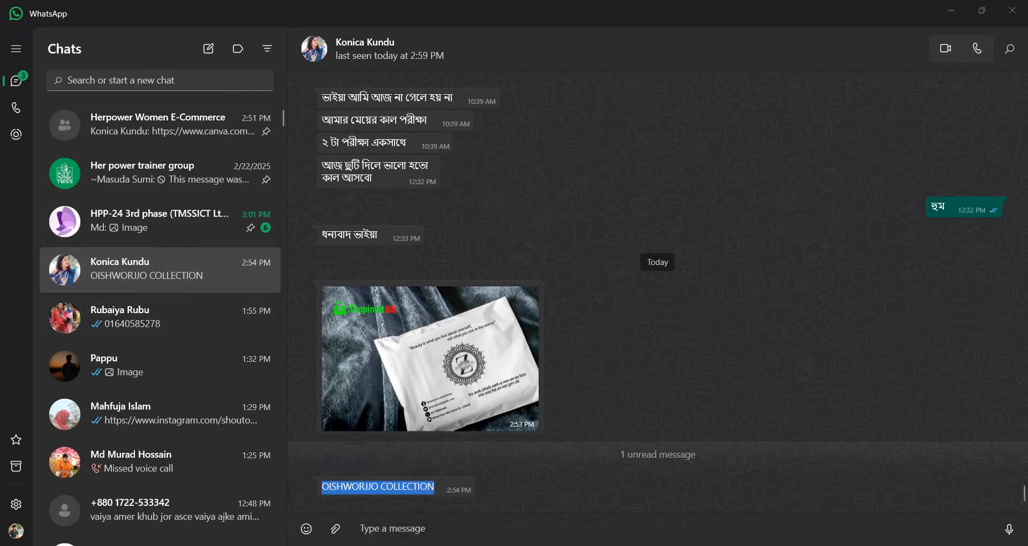
{"action": "left_click", "coordinate": [352, 545]}
{"action": "left_click", "coordinate": [328, 545]}
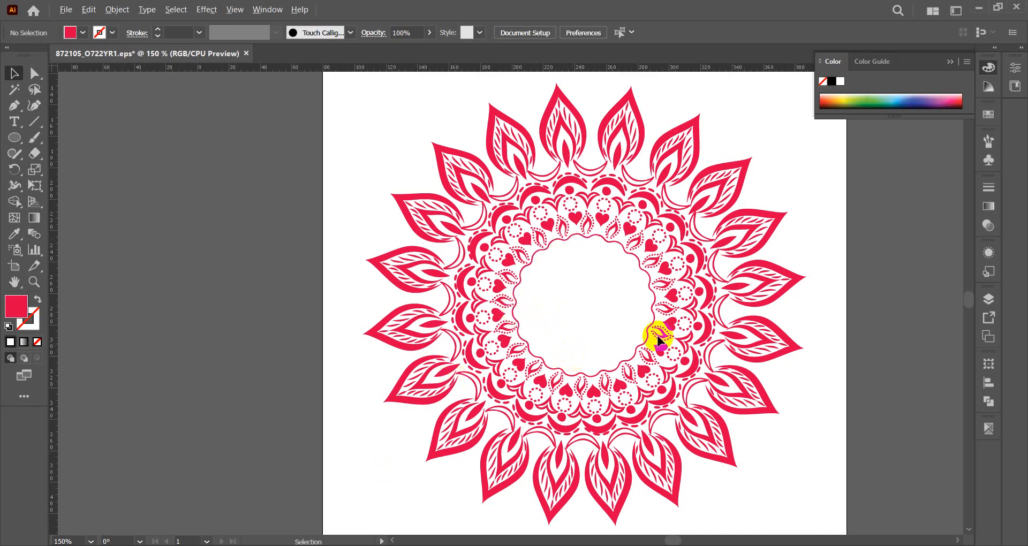
- Add a point text inside the mandala's opening and replace its placeholder with the copied OISHWORJJO COLLECTION
{"action": "scroll", "coordinate": [649, 338], "scroll_direction": "up", "scroll_amount": 2}
{"action": "left_click", "coordinate": [16, 123]}
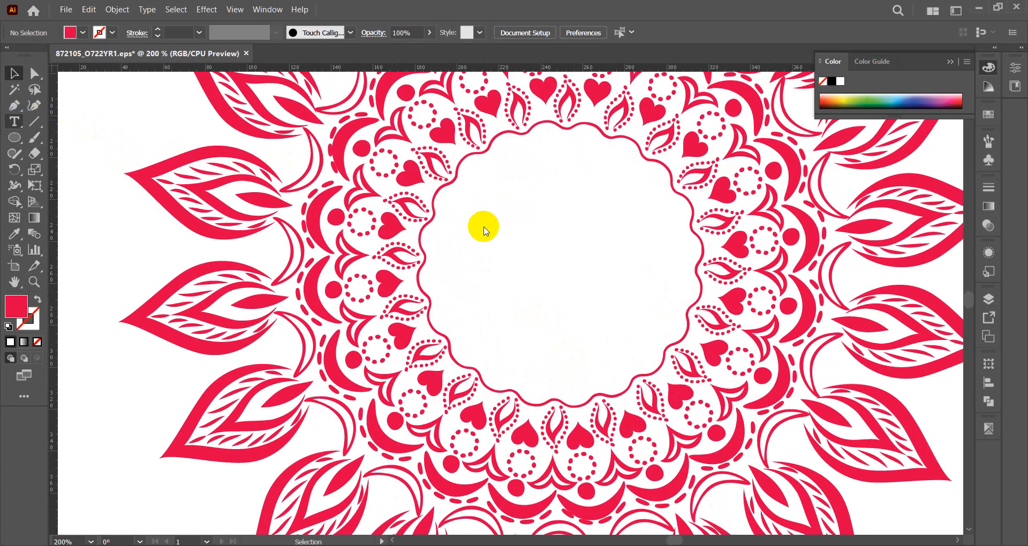
{"action": "left_click", "coordinate": [48, 109]}
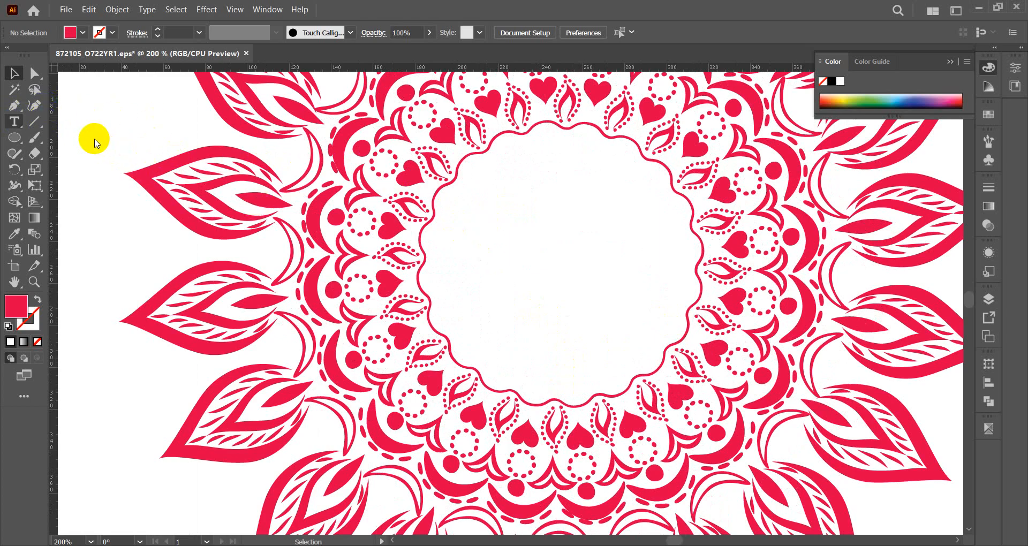
{"action": "left_click", "coordinate": [8, 126]}
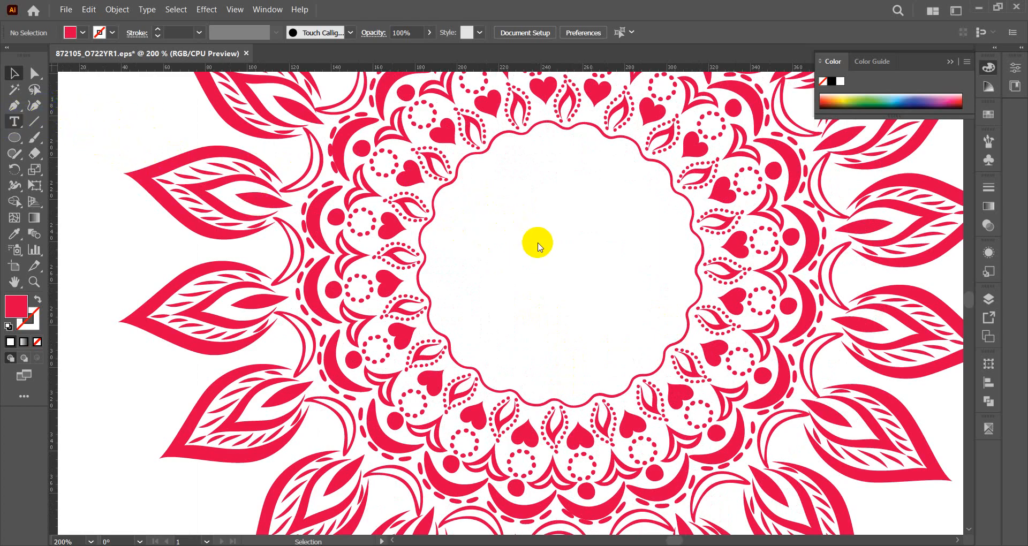
{"action": "key", "text": "ctrl+minus"}
{"action": "left_click", "coordinate": [492, 231]}
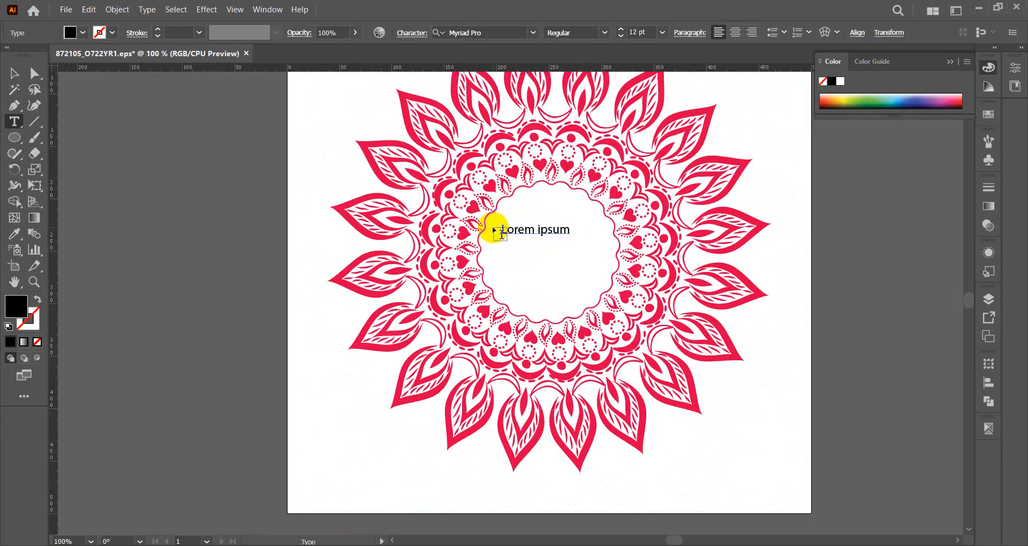
{"action": "scroll", "coordinate": [554, 230], "scroll_direction": "up", "scroll_amount": 3}
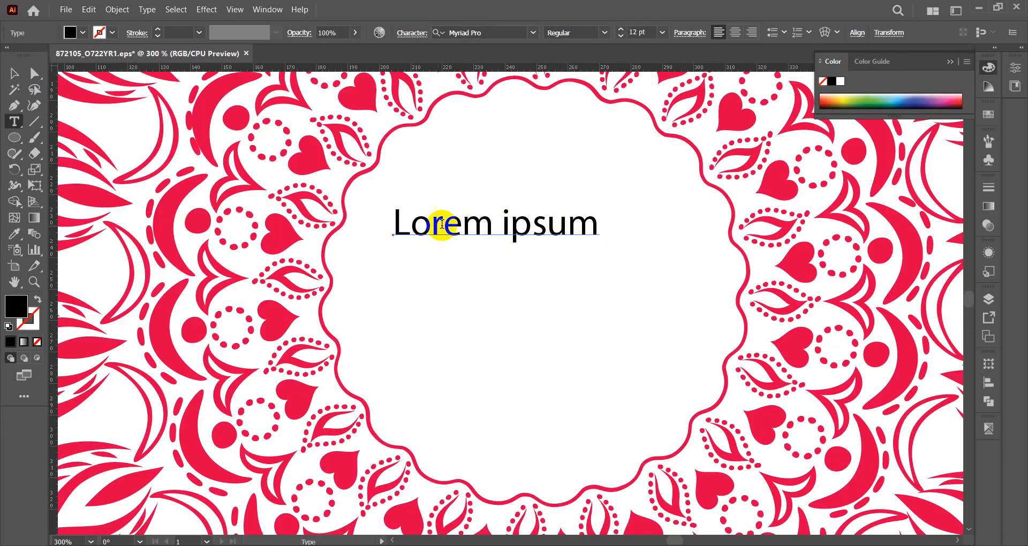
{"action": "left_click_drag", "start_coordinate": [398, 221], "coordinate": [597, 222]}
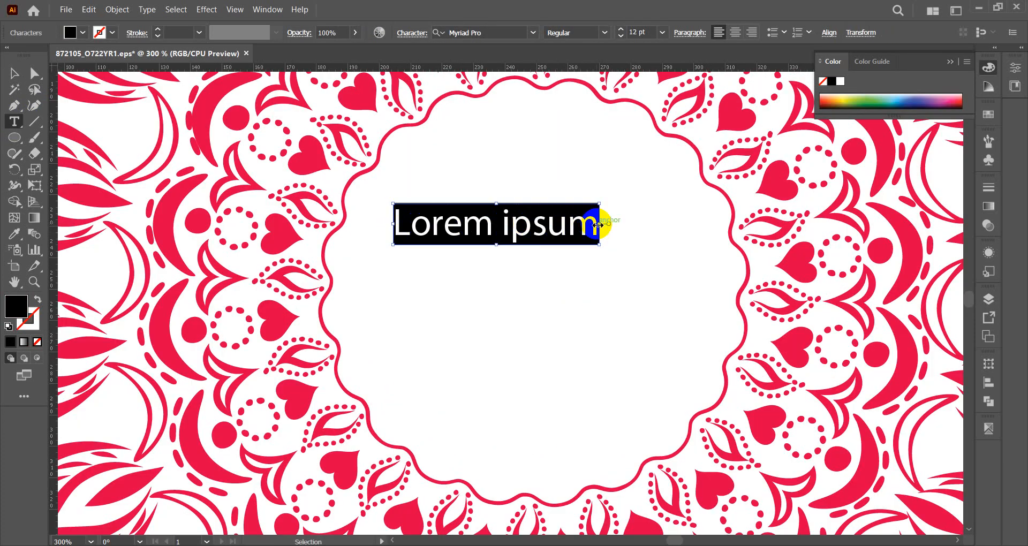
{"action": "key", "text": "ctrl+v"}
{"action": "left_click", "coordinate": [14, 72]}
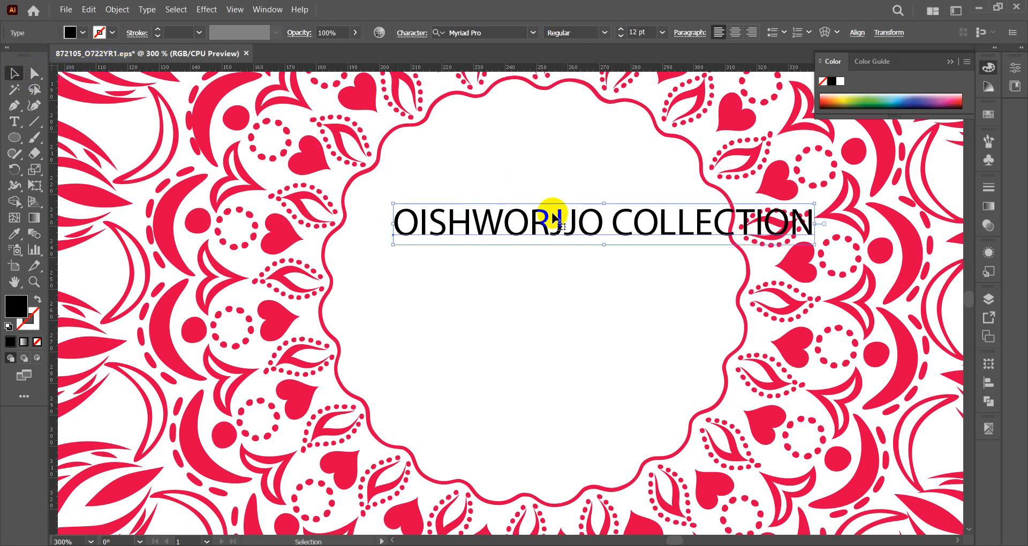
- Move the brand name down and left within the opening and break it into two lines before COLLECTION
{"action": "left_click_drag", "start_coordinate": [556, 218], "coordinate": [496, 252]}
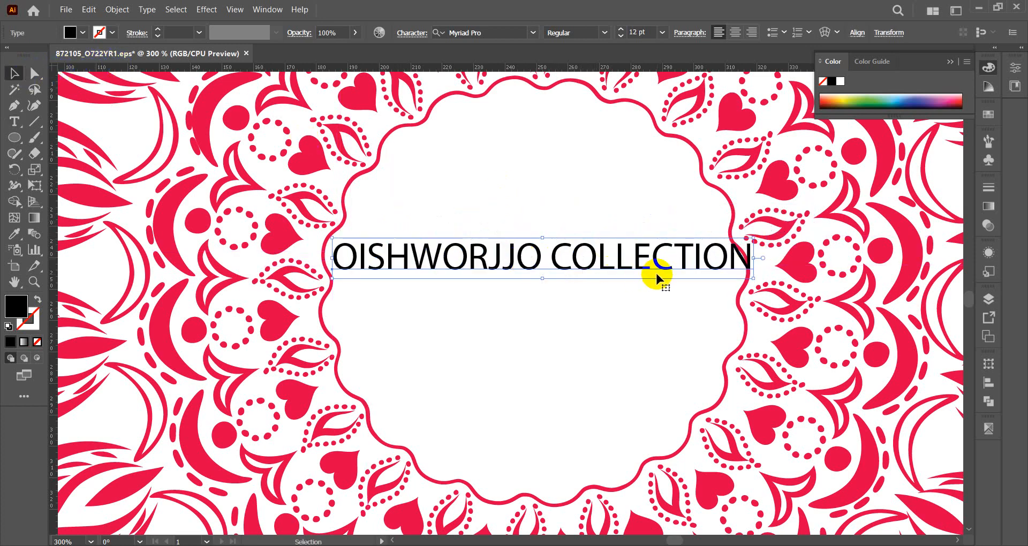
{"action": "left_click", "coordinate": [14, 121]}
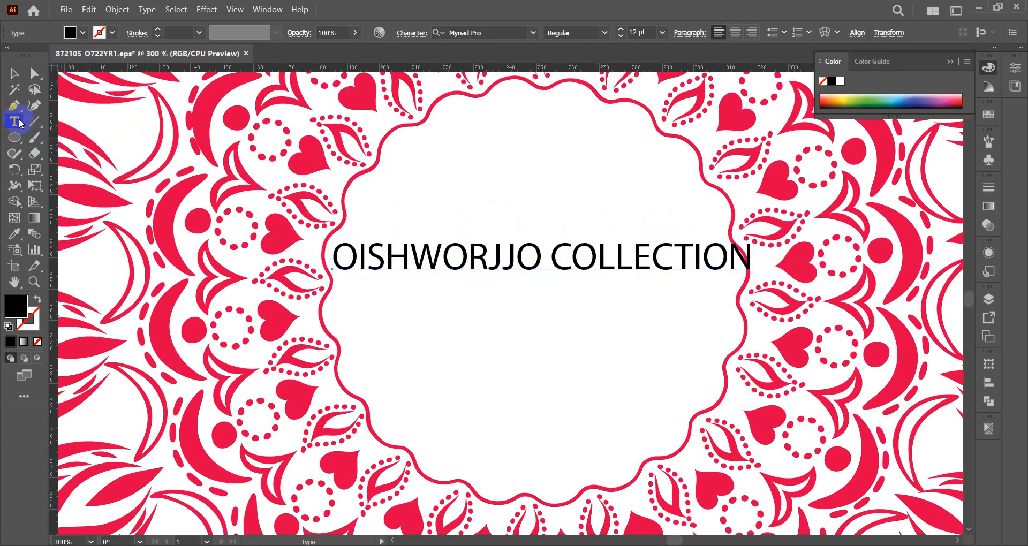
{"action": "left_click", "coordinate": [549, 252]}
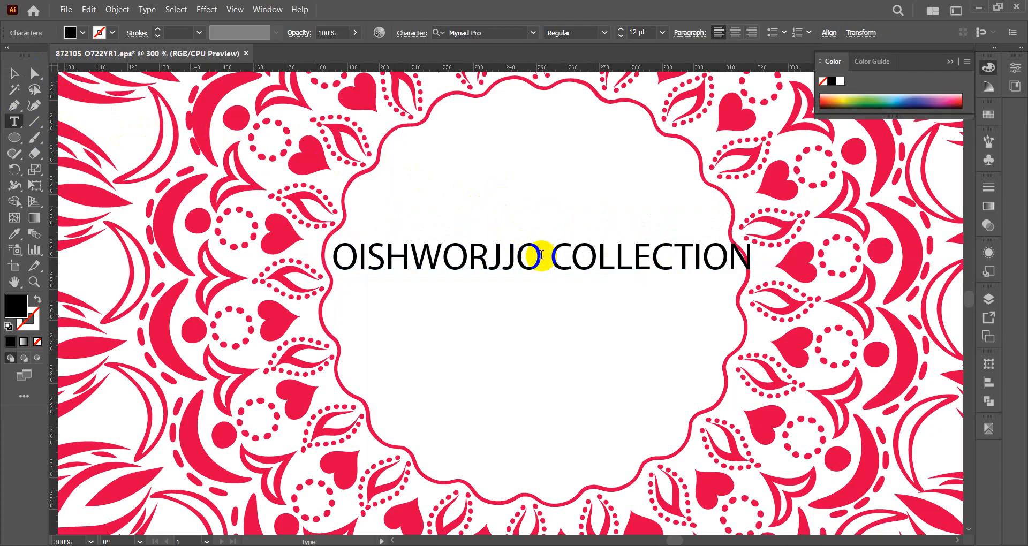
{"action": "key", "text": "Return"}
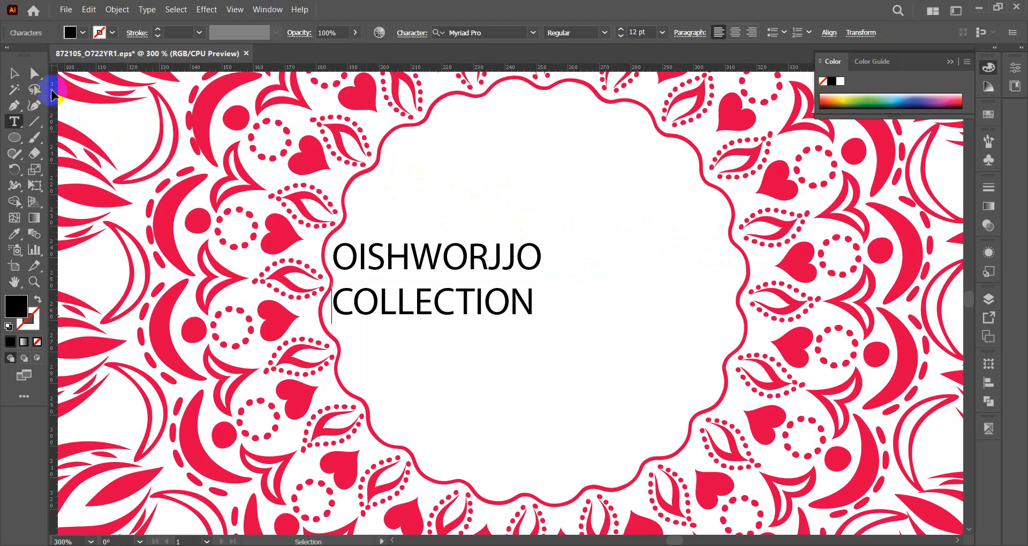
{"action": "left_click", "coordinate": [14, 73]}
- Move the two-line brand name to the middle of the opening and scale it up to about 18.1 pt
{"action": "left_click_drag", "start_coordinate": [407, 252], "coordinate": [485, 257]}
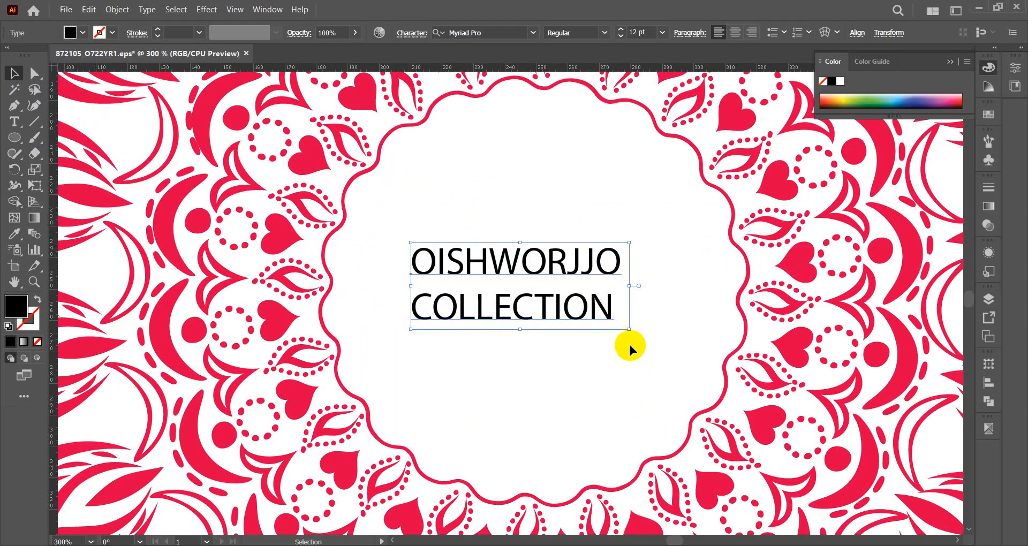
{"action": "left_click_drag", "start_coordinate": [630, 329], "coordinate": [602, 302]}
{"action": "left_click_drag", "start_coordinate": [550, 257], "coordinate": [583, 263]}
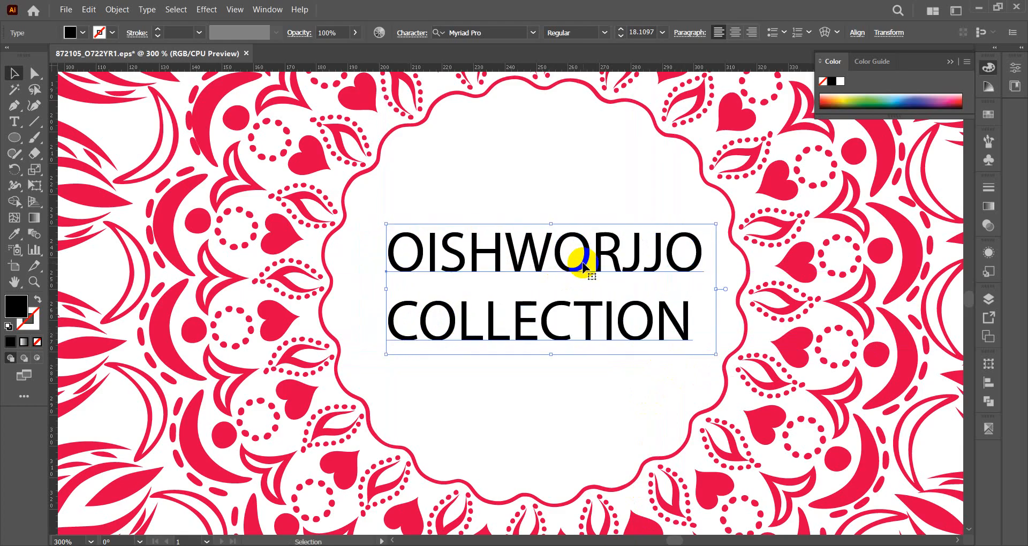
- Switch to WhatsApp and examine the mandala logo on the reference bag photo up close
{"action": "left_click", "coordinate": [300, 545]}
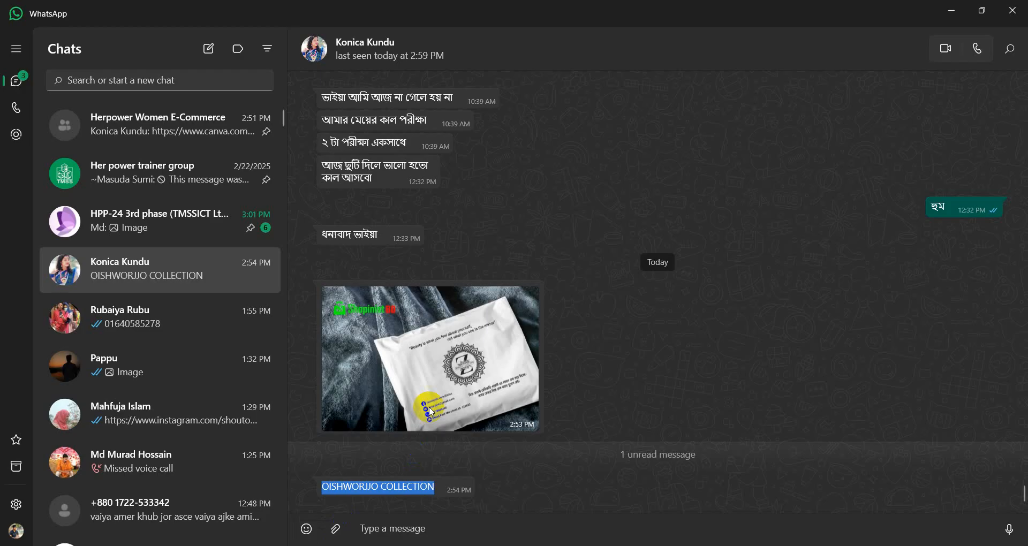
{"action": "left_click", "coordinate": [510, 382]}
{"action": "scroll", "coordinate": [677, 316], "scroll_direction": "up", "scroll_amount": 5}
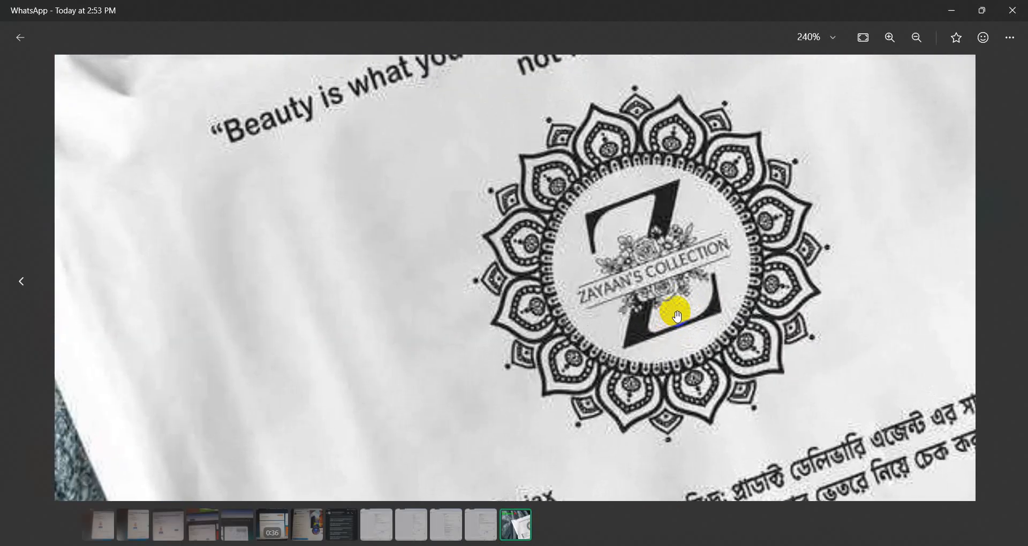
{"action": "scroll", "coordinate": [677, 316], "scroll_direction": "up", "scroll_amount": 2}
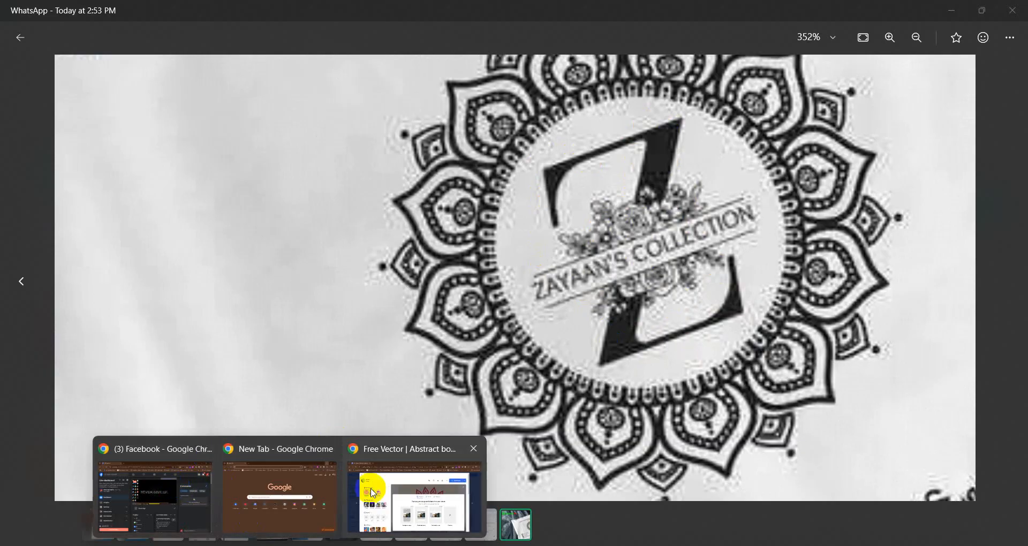
- Switch to the Freepik page in Chrome and search the free vectors for flower petals
{"action": "left_click", "coordinate": [386, 491]}
{"action": "left_click", "coordinate": [107, 103]}
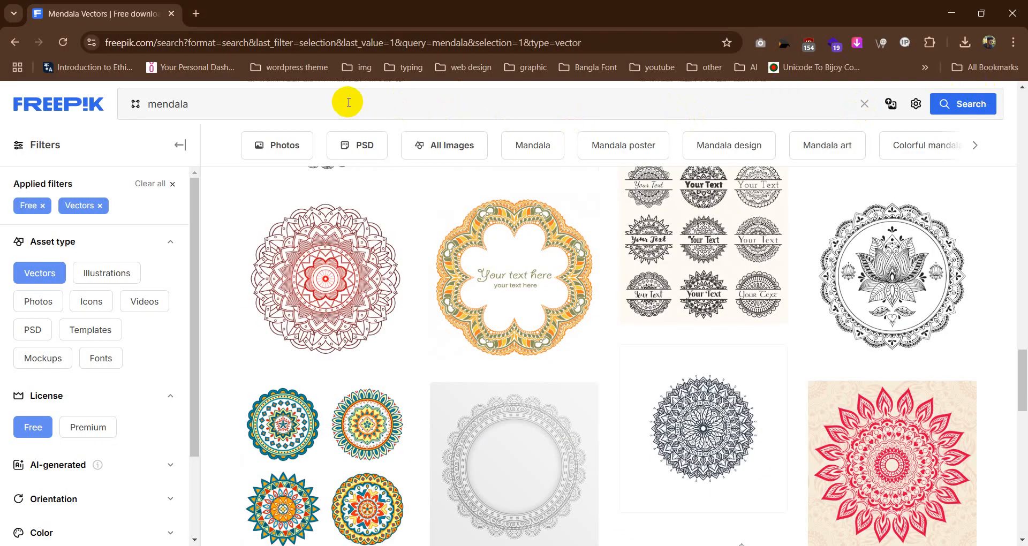
{"action": "left_click_drag", "start_coordinate": [168, 104], "coordinate": [223, 96]}
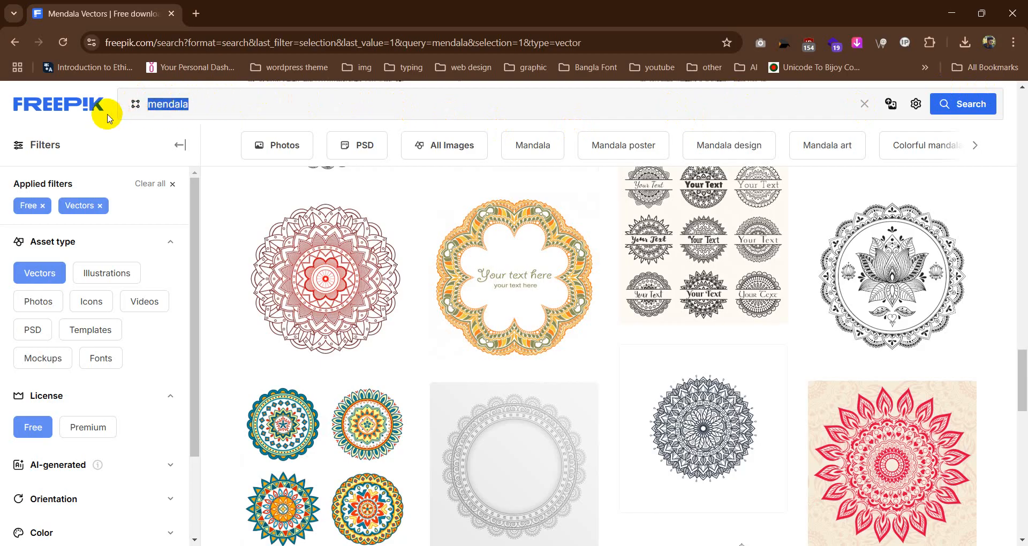
{"action": "type", "text": "flo"}
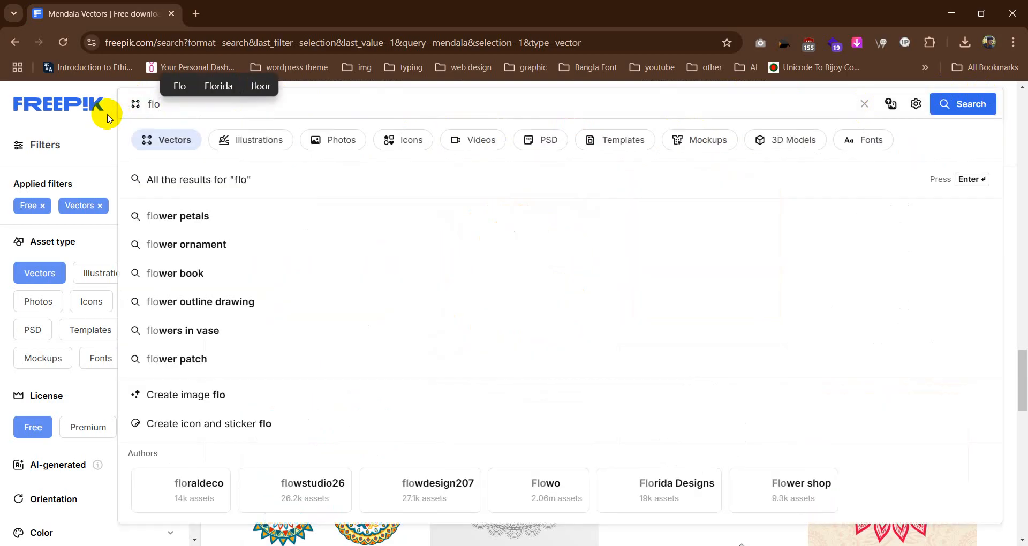
{"action": "type", "text": "wer"}
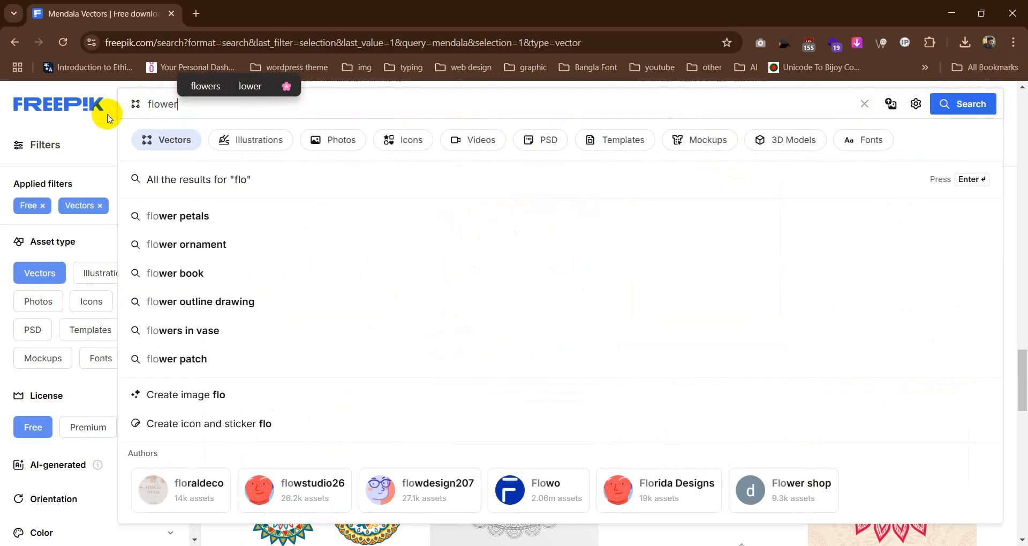
{"action": "left_click", "coordinate": [226, 219]}
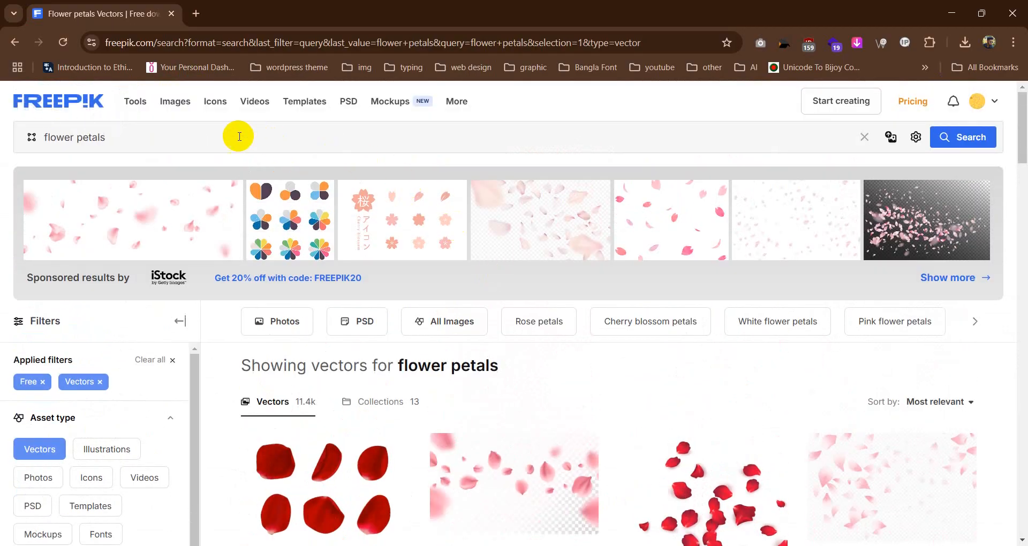
- Search Freepik for flower clipart and look through the vector results for a suitable floral ornament
{"action": "left_click_drag", "start_coordinate": [239, 137], "coordinate": [78, 138]}
{"action": "type", "text": "clipa"}
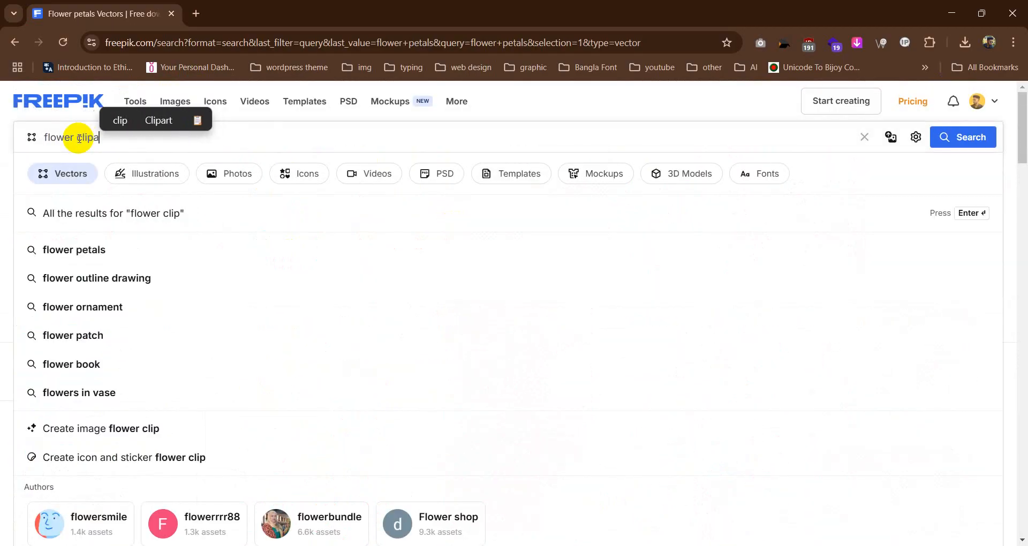
{"action": "type", "text": "t"}
{"action": "key", "text": "BackSpace"}
{"action": "type", "text": "r"}
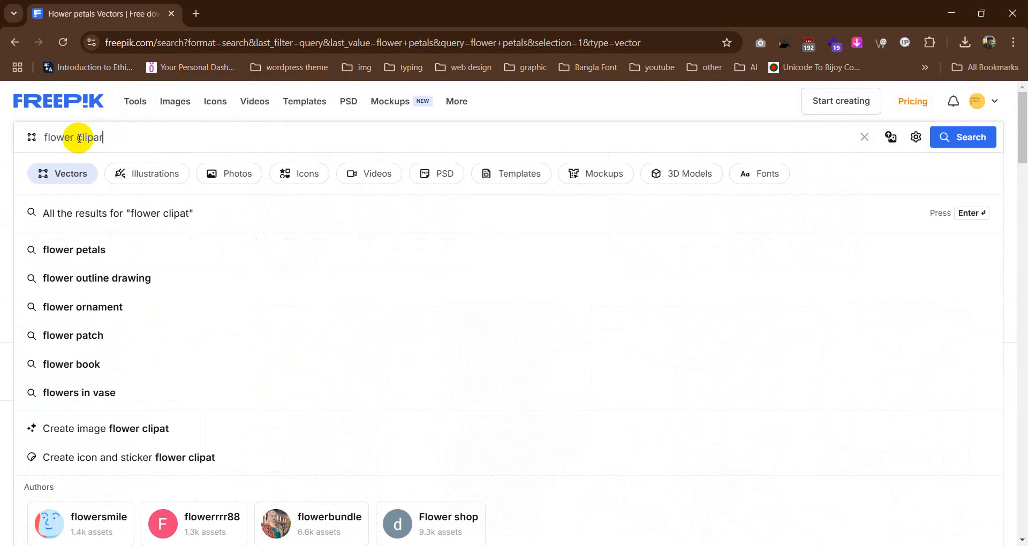
{"action": "type", "text": "t"}
{"action": "key", "text": "Return"}
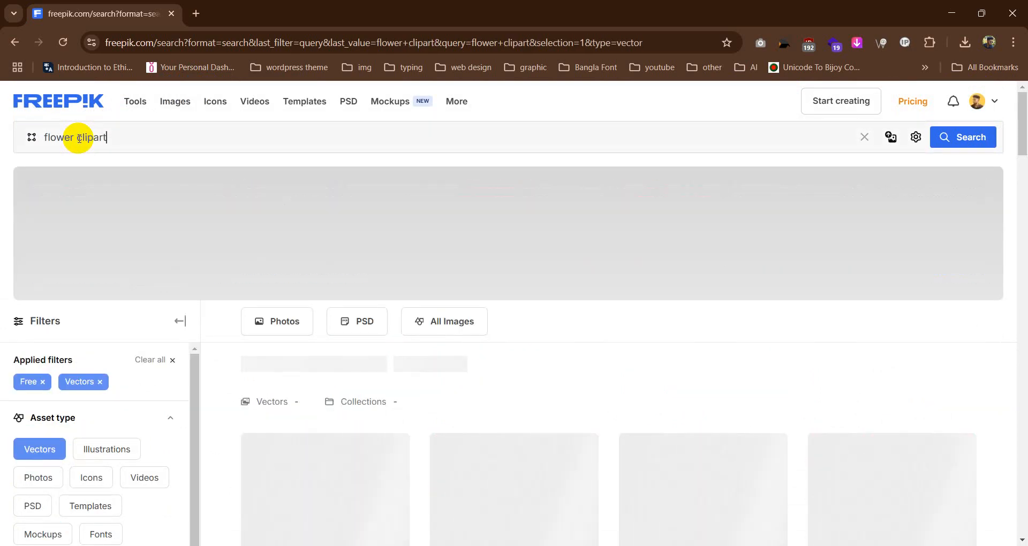
{"action": "scroll", "coordinate": [572, 156], "scroll_direction": "down", "scroll_amount": 2}
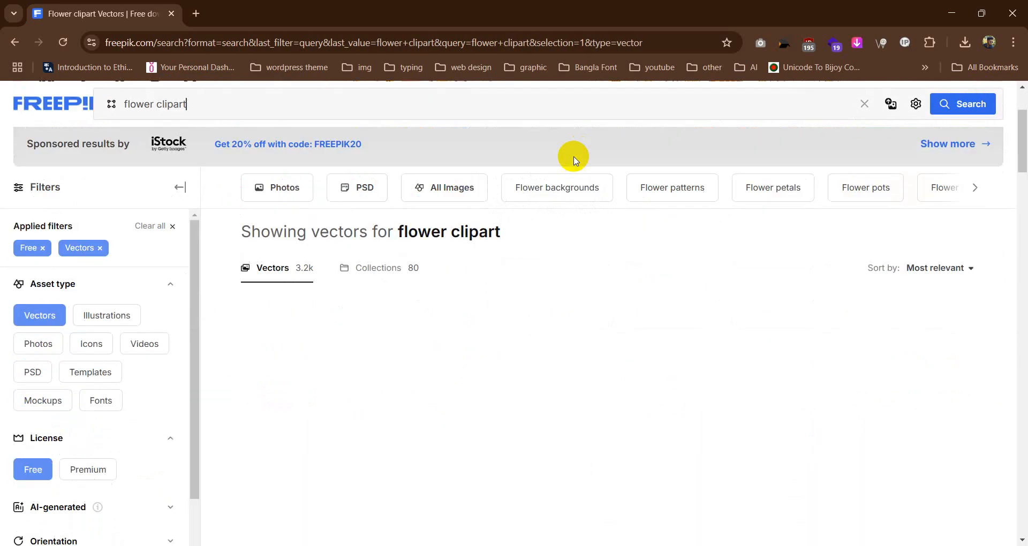
{"action": "scroll", "coordinate": [572, 156], "scroll_direction": "down", "scroll_amount": 1}
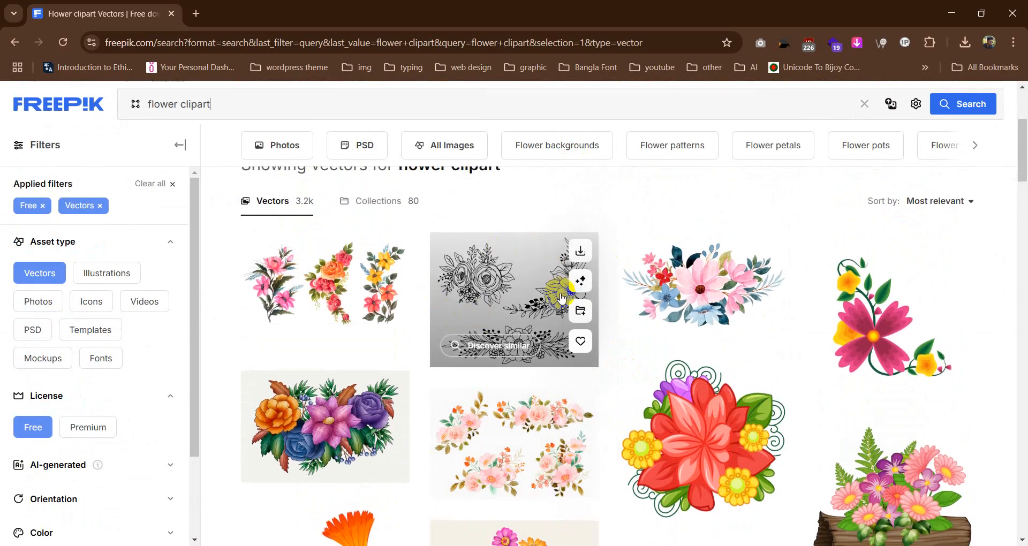
{"action": "scroll", "coordinate": [471, 316], "scroll_direction": "down", "scroll_amount": 10}
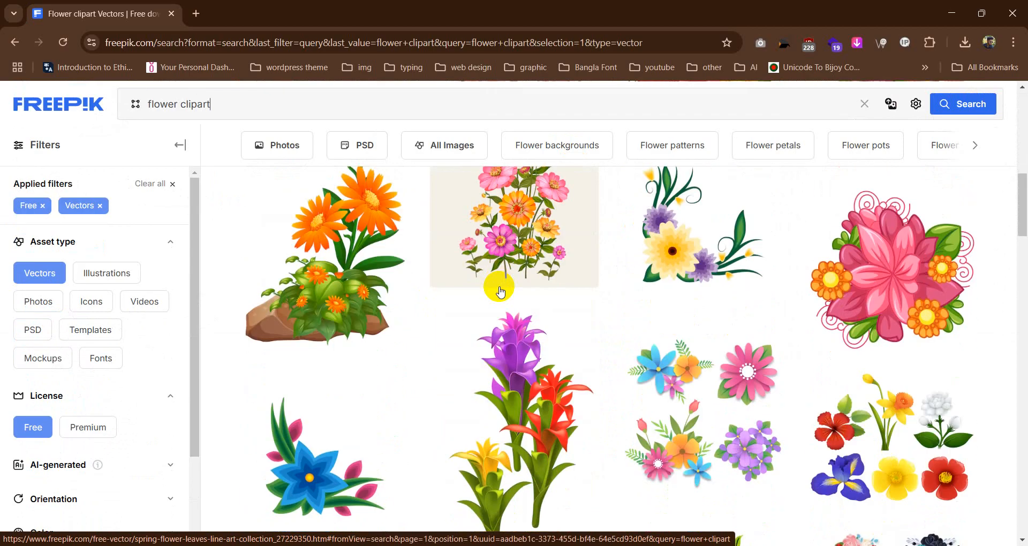
{"action": "scroll", "coordinate": [499, 290], "scroll_direction": "down", "scroll_amount": 15}
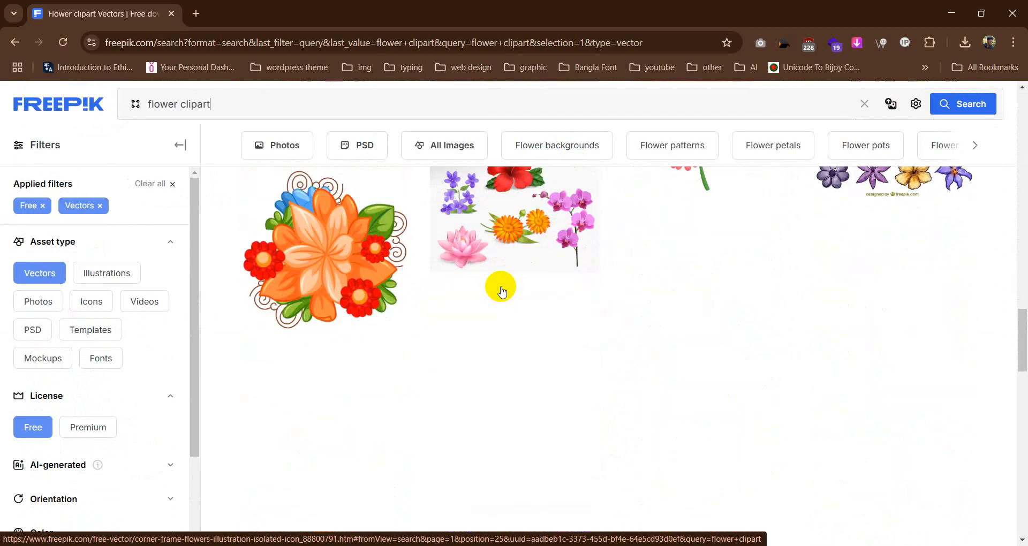
{"action": "scroll", "coordinate": [501, 291], "scroll_direction": "up", "scroll_amount": 20}
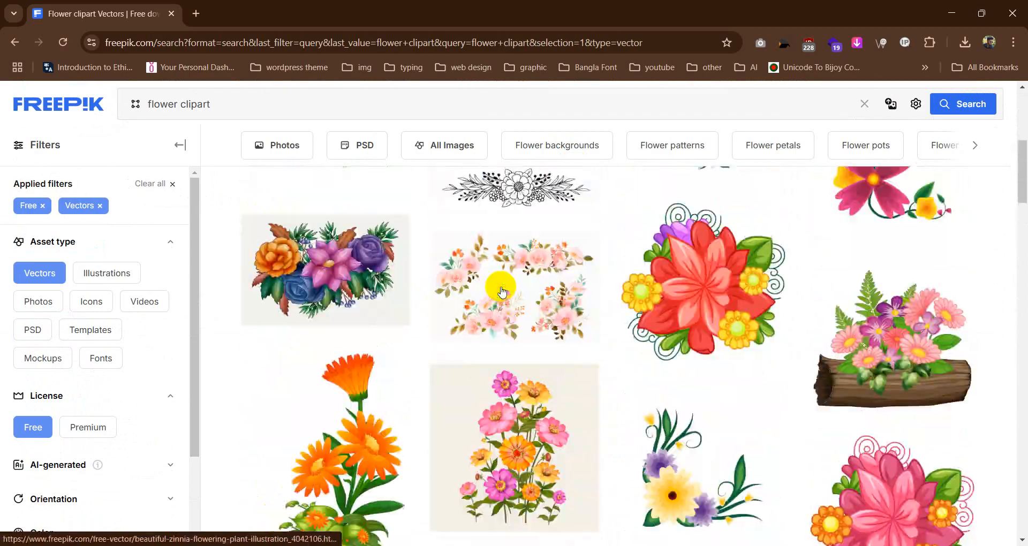
- Copy the flower clipart query into a Google image search in a new tab and browse the pictures
{"action": "left_click_drag", "start_coordinate": [208, 104], "coordinate": [130, 113]}
{"action": "key", "text": "ctrl+c"}
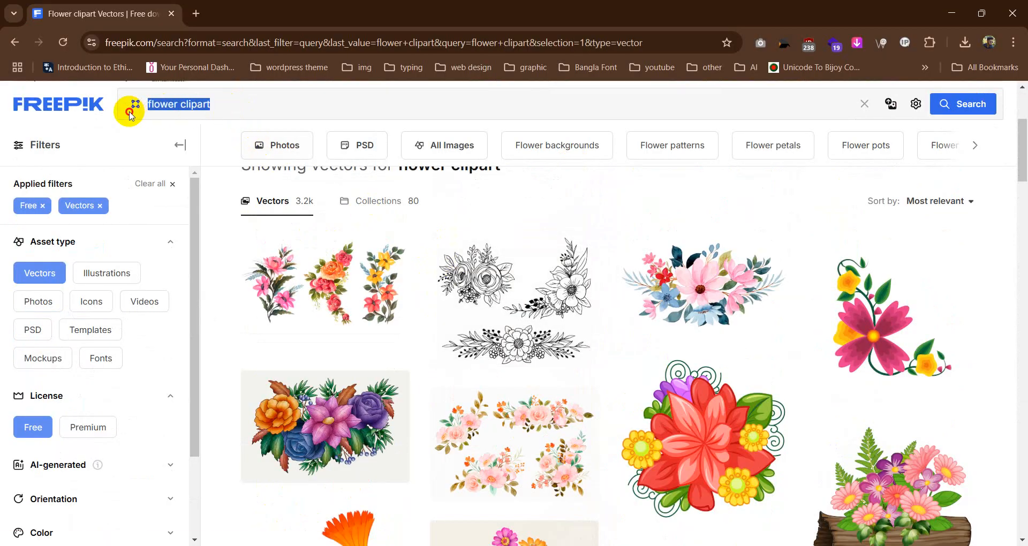
{"action": "left_click", "coordinate": [196, 14]}
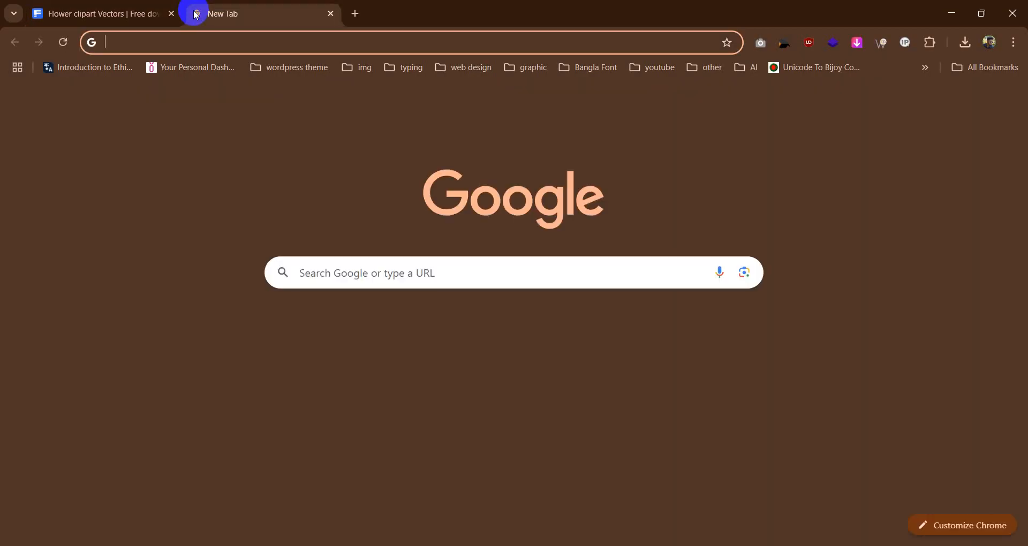
{"action": "key", "text": "ctrl+v"}
{"action": "key", "text": "Return"}
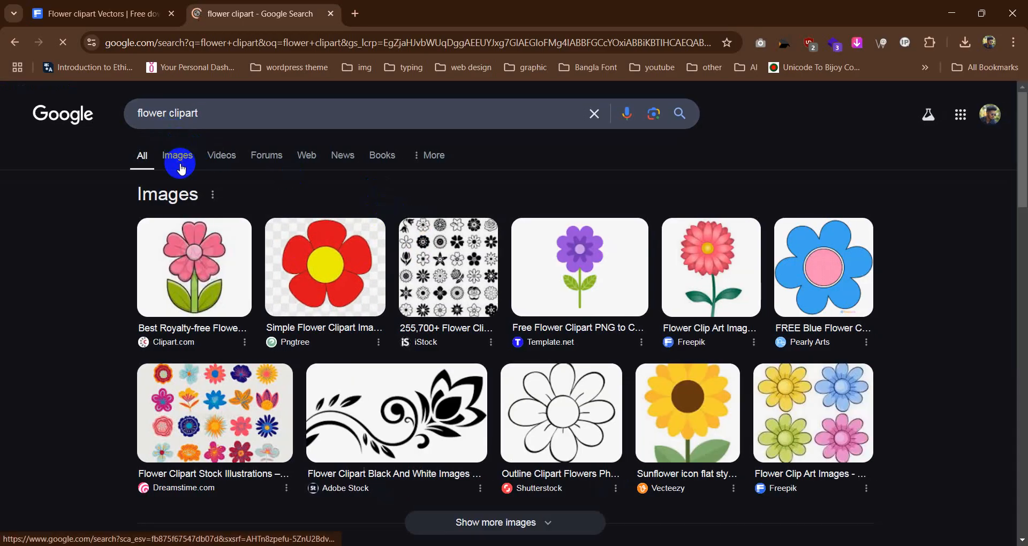
{"action": "left_click", "coordinate": [182, 170]}
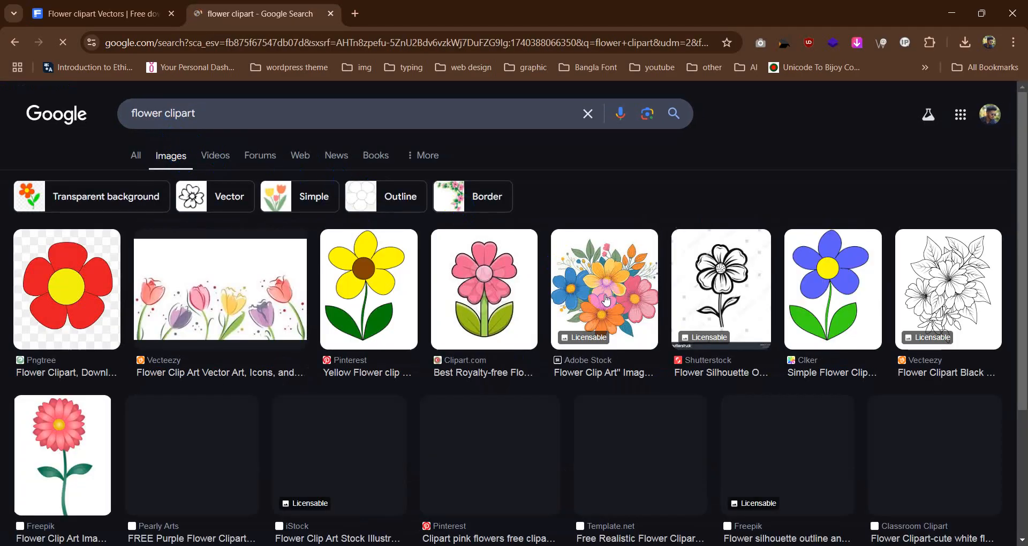
{"action": "scroll", "coordinate": [629, 332], "scroll_direction": "down", "scroll_amount": 5}
{"action": "scroll", "coordinate": [675, 324], "scroll_direction": "up", "scroll_amount": 4}
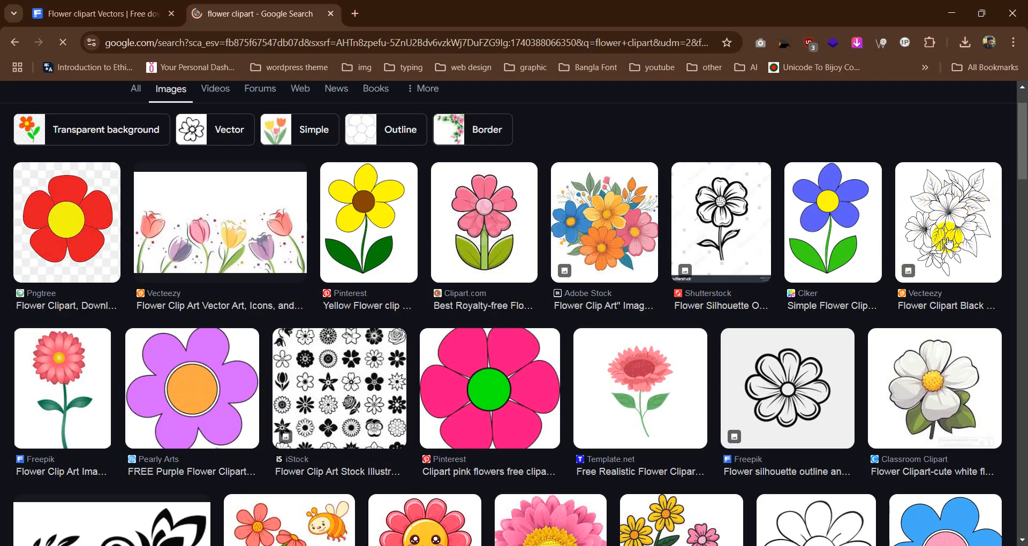
{"action": "scroll", "coordinate": [351, 356], "scroll_direction": "down", "scroll_amount": 6}
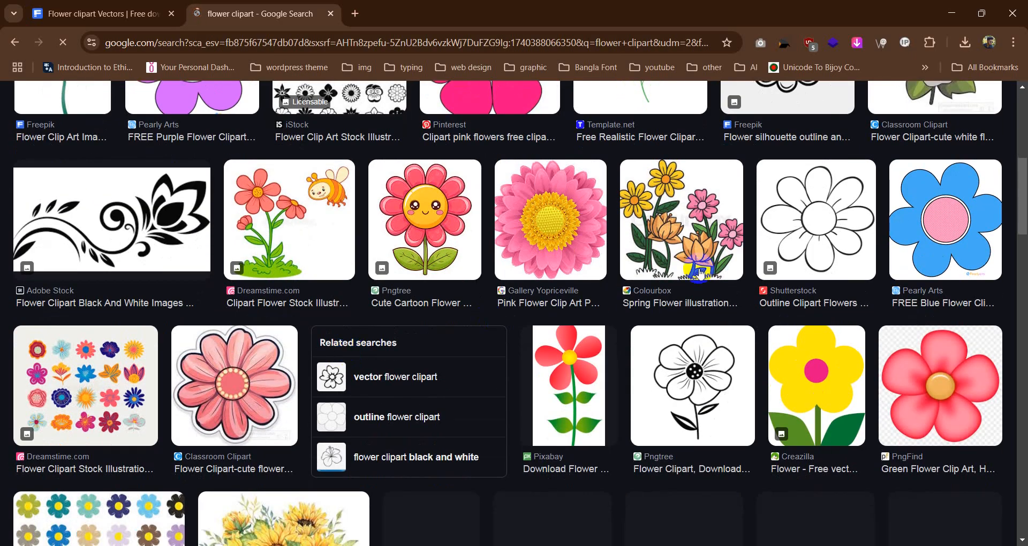
{"action": "scroll", "coordinate": [714, 263], "scroll_direction": "down", "scroll_amount": 7}
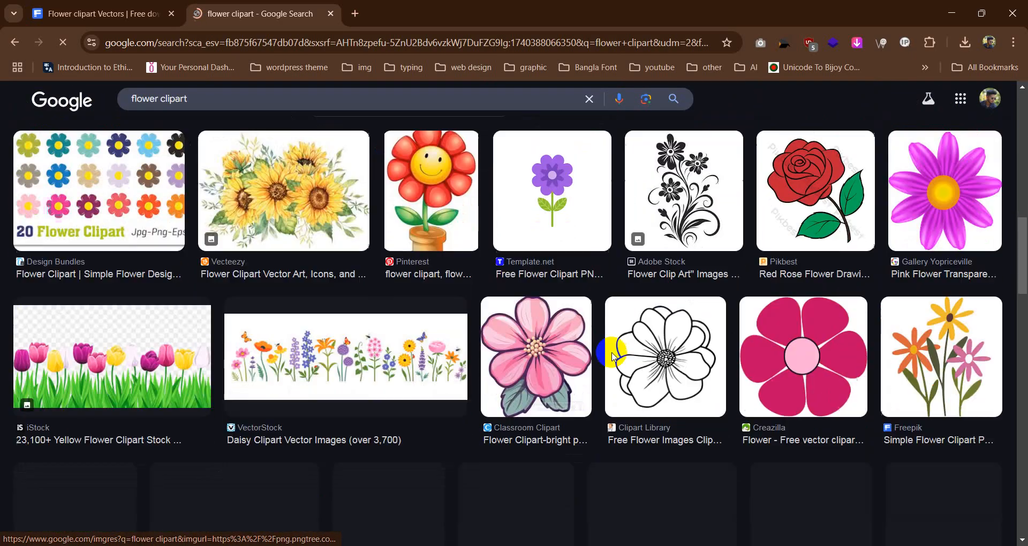
{"action": "scroll", "coordinate": [613, 357], "scroll_direction": "down", "scroll_amount": 15}
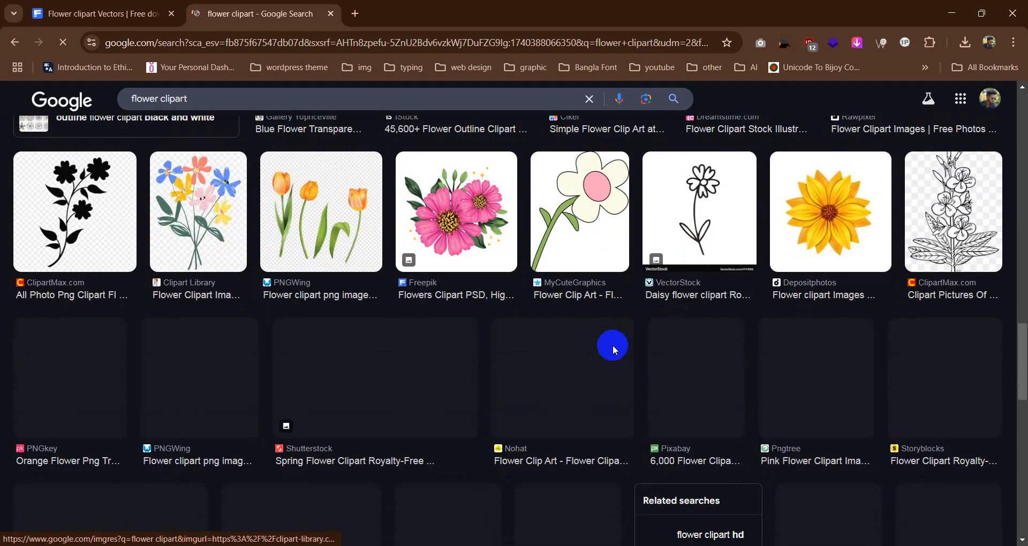
- Return to Freepik and search the free vectors for flower black & white
{"action": "left_click", "coordinate": [107, 14]}
{"action": "left_click", "coordinate": [217, 104]}
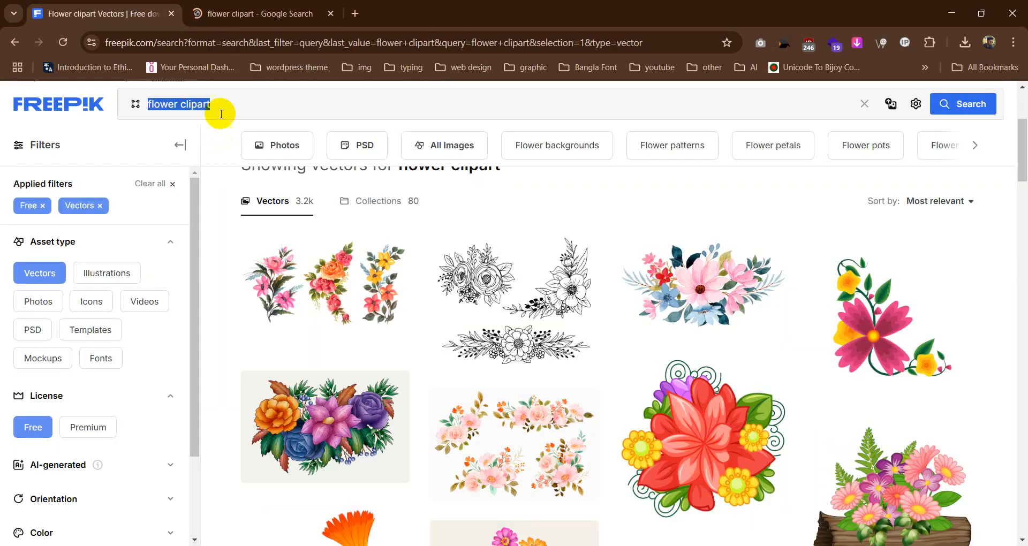
{"action": "left_click", "coordinate": [215, 102]}
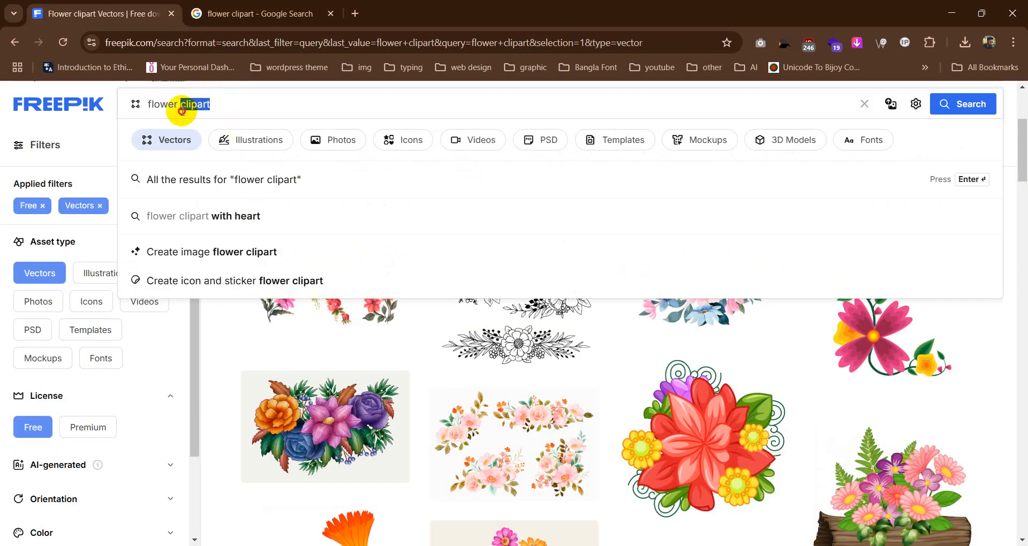
{"action": "type", "text": "black"}
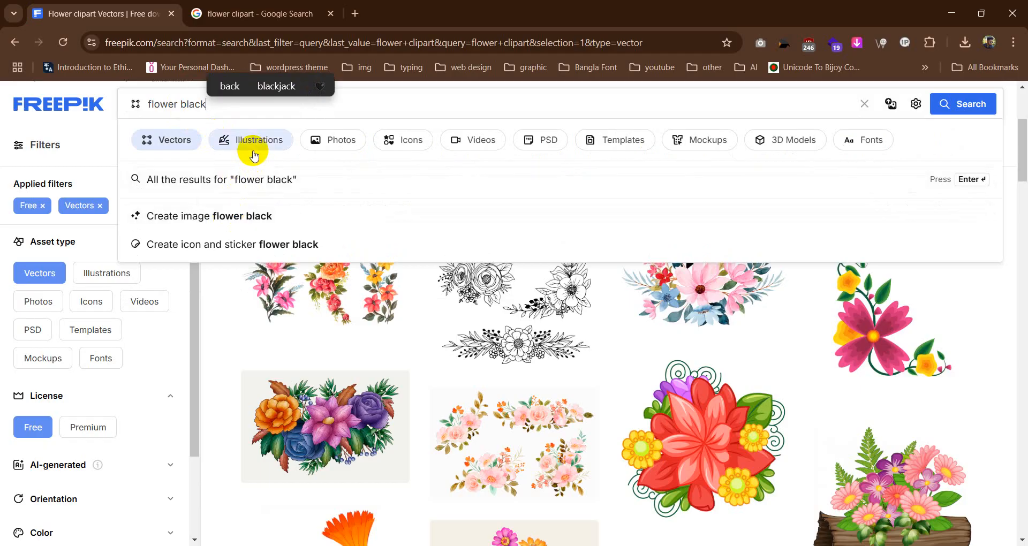
{"action": "type", "text": " &"}
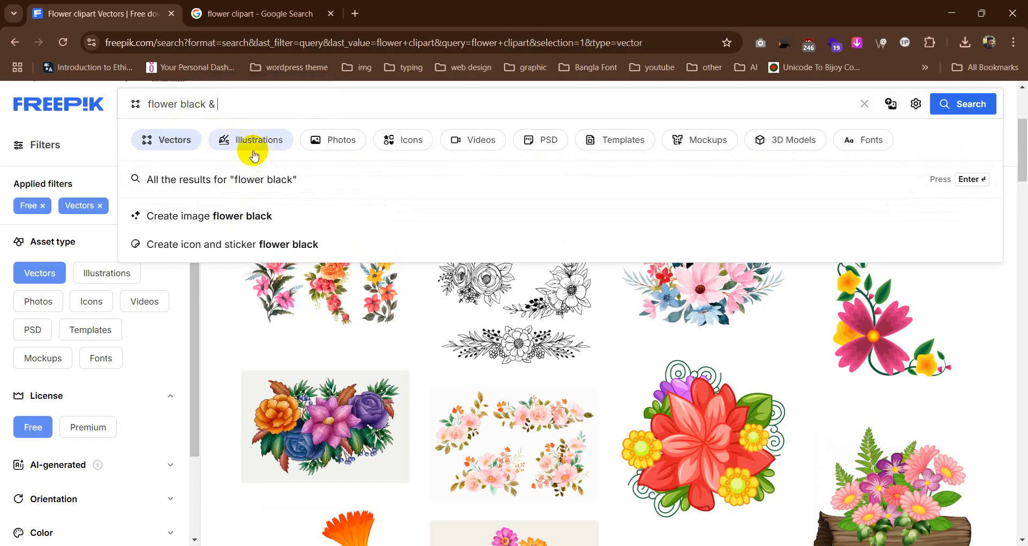
{"action": "type", "text": " white"}
{"action": "key", "text": "Return"}
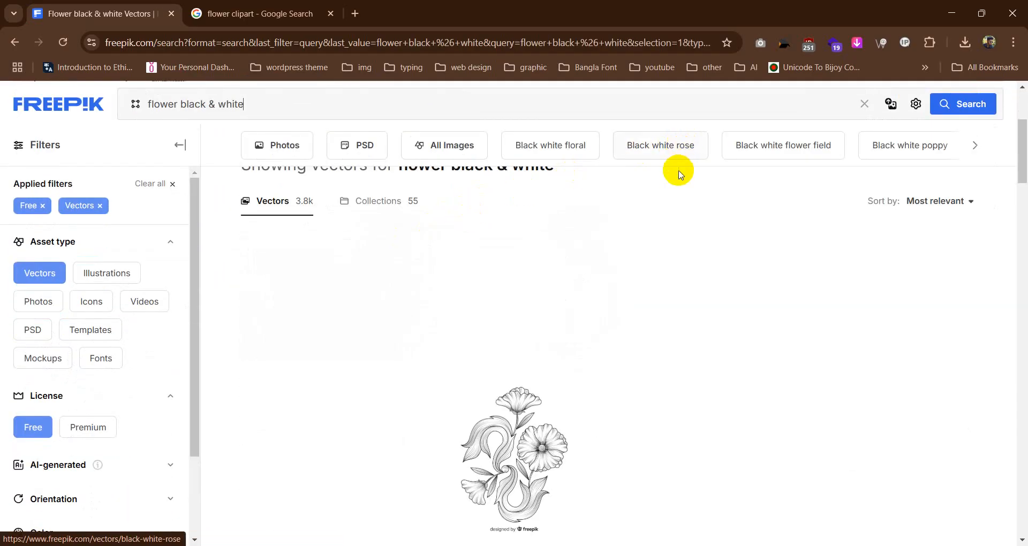
- Examine the black and white flower vectors for line-art bouquets that suit the logo
{"action": "scroll", "coordinate": [678, 224], "scroll_direction": "down", "scroll_amount": 2}
{"action": "scroll", "coordinate": [413, 322], "scroll_direction": "down", "scroll_amount": 1}
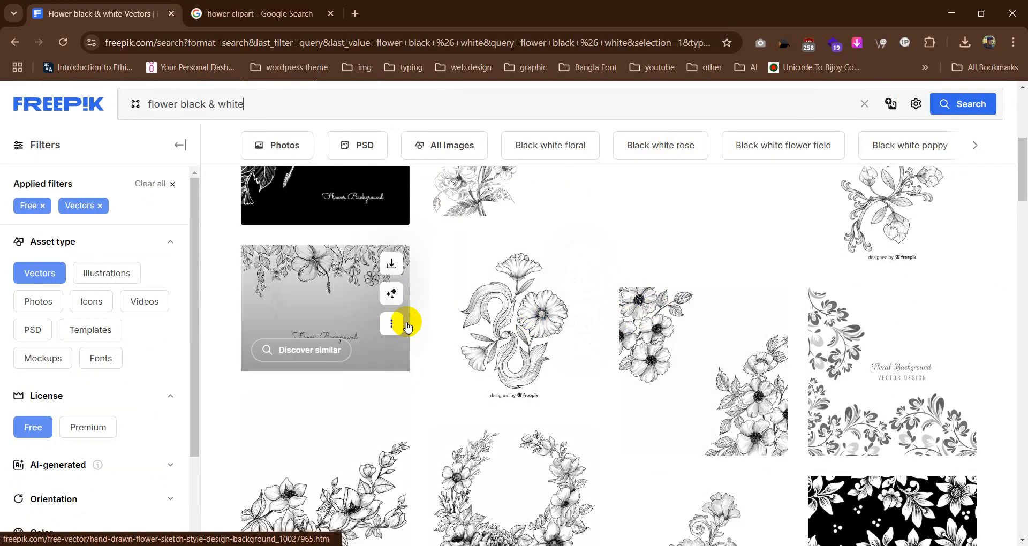
{"action": "scroll", "coordinate": [681, 325], "scroll_direction": "down", "scroll_amount": 3}
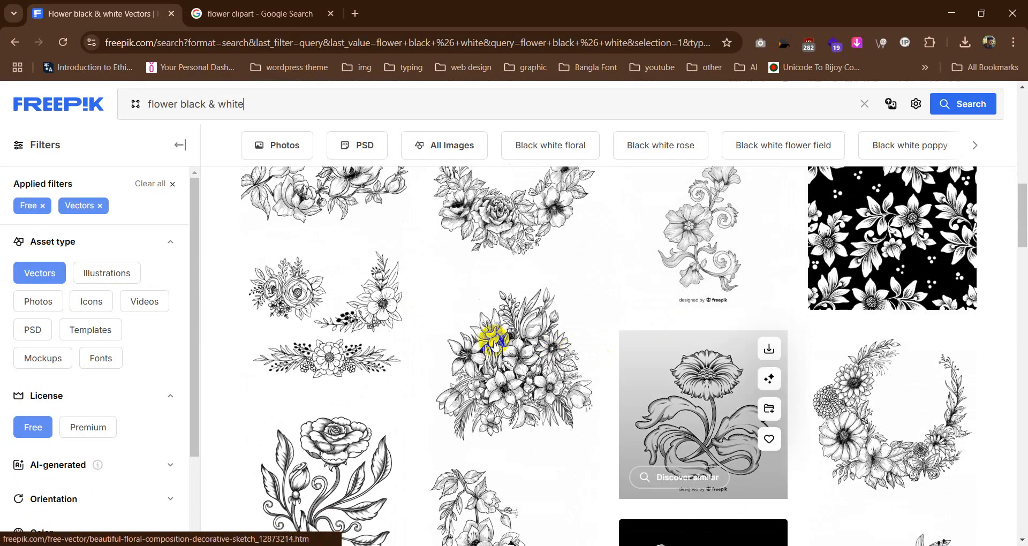
{"action": "scroll", "coordinate": [442, 323], "scroll_direction": "down", "scroll_amount": 4}
{"action": "scroll", "coordinate": [442, 323], "scroll_direction": "down", "scroll_amount": 5}
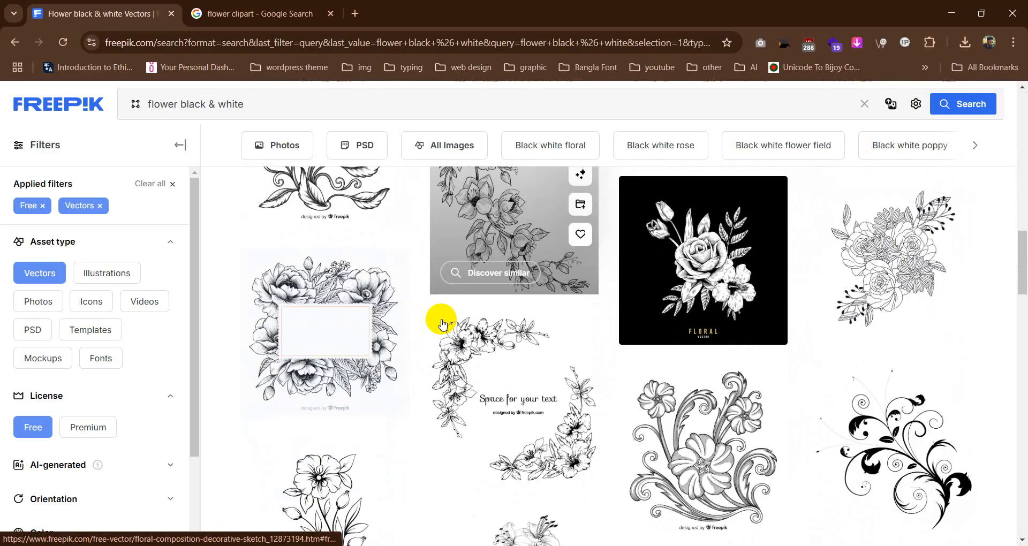
{"action": "mouse_move", "coordinate": [441, 322]}
{"action": "scroll", "coordinate": [581, 330], "scroll_direction": "down", "scroll_amount": 5}
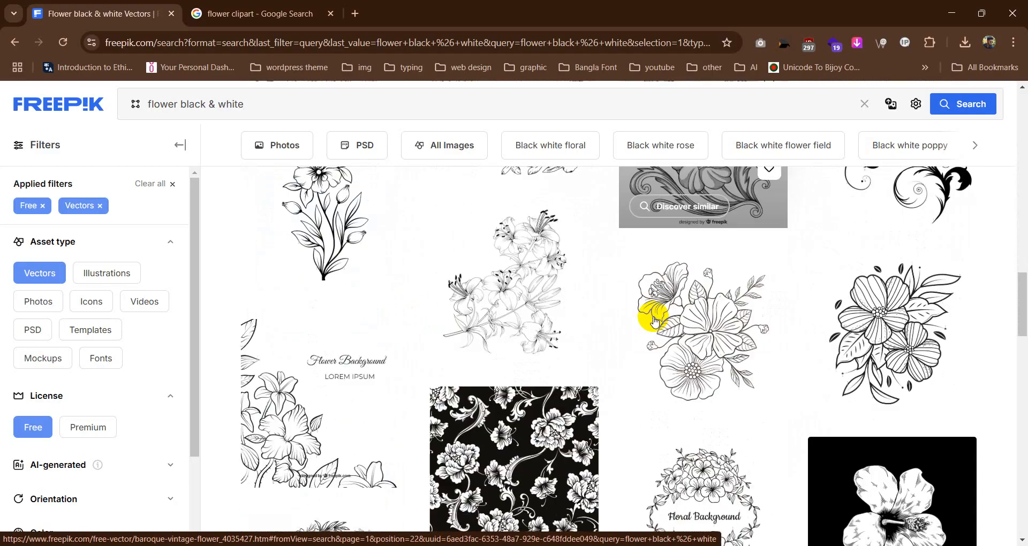
{"action": "scroll", "coordinate": [592, 321], "scroll_direction": "down", "scroll_amount": 2}
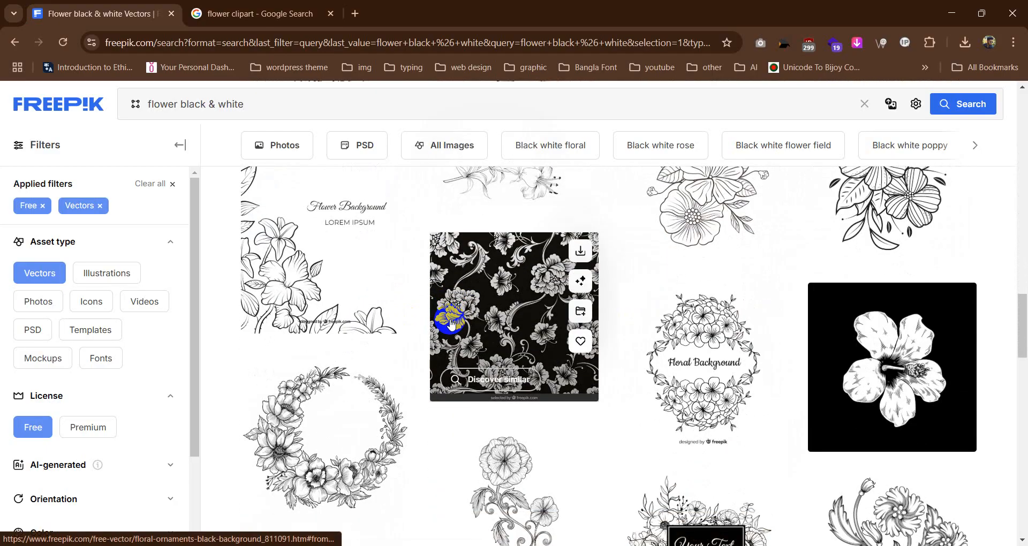
{"action": "scroll", "coordinate": [452, 322], "scroll_direction": "down", "scroll_amount": 5}
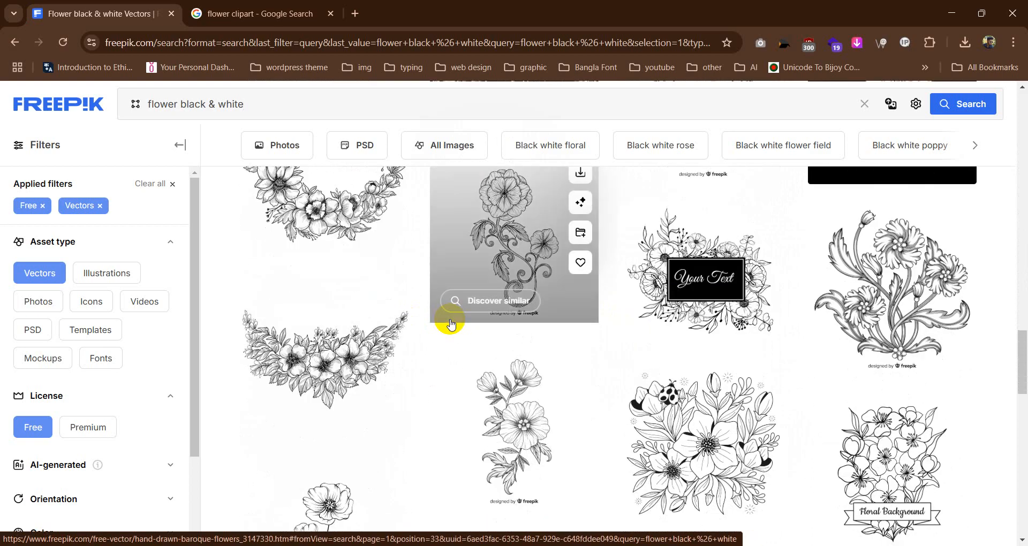
{"action": "scroll", "coordinate": [450, 323], "scroll_direction": "down", "scroll_amount": 2}
{"action": "scroll", "coordinate": [451, 324], "scroll_direction": "down", "scroll_amount": 5}
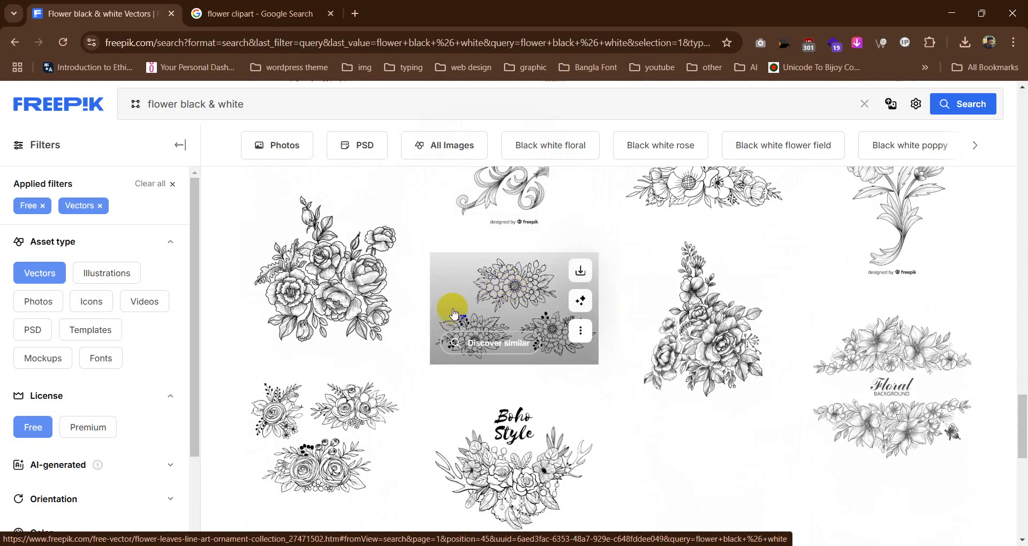
- Download the flower and leaves line art ornament collection as EPS and save it as 27471502_2_mei_5.eps in Downloads
{"action": "left_click", "coordinate": [506, 298]}
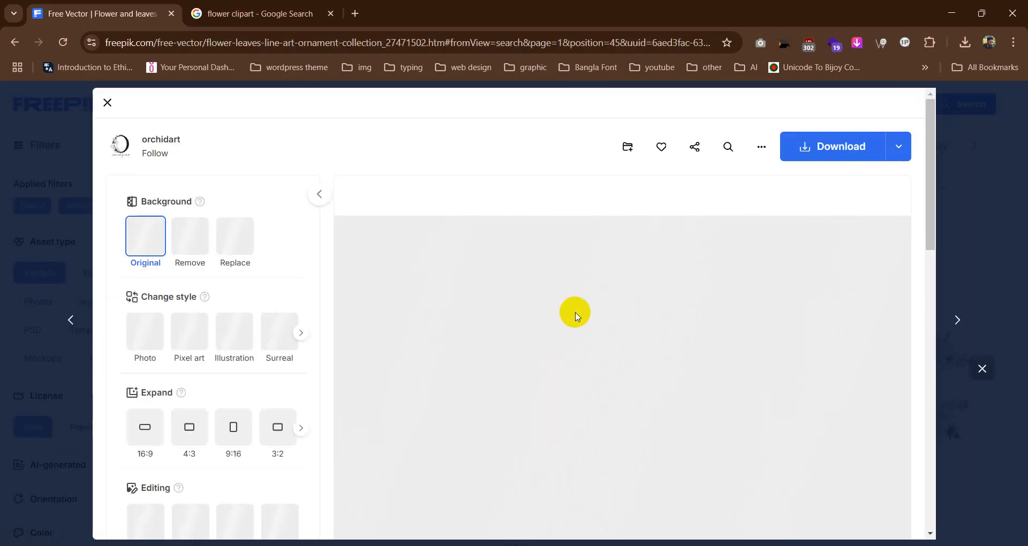
{"action": "left_click", "coordinate": [911, 154]}
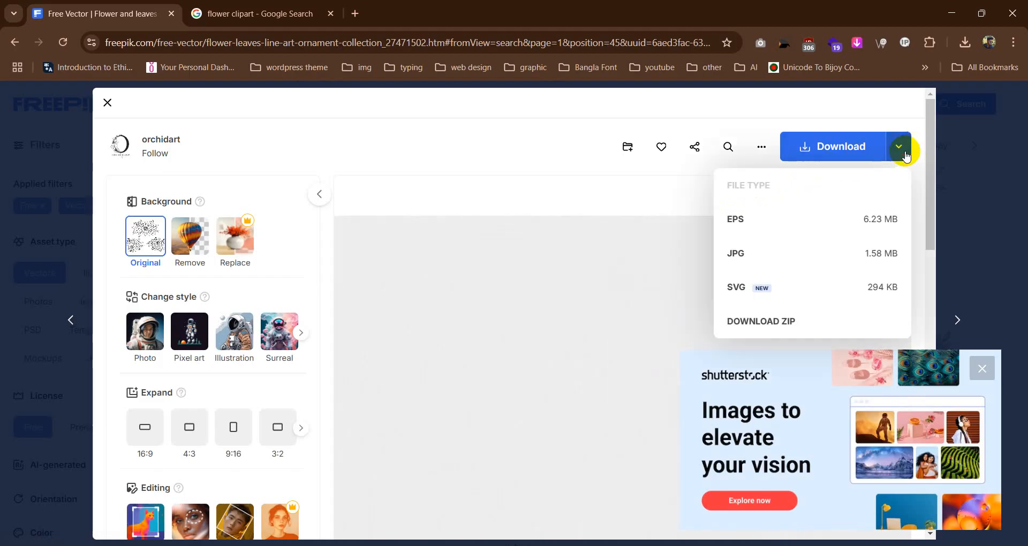
{"action": "left_click", "coordinate": [800, 220]}
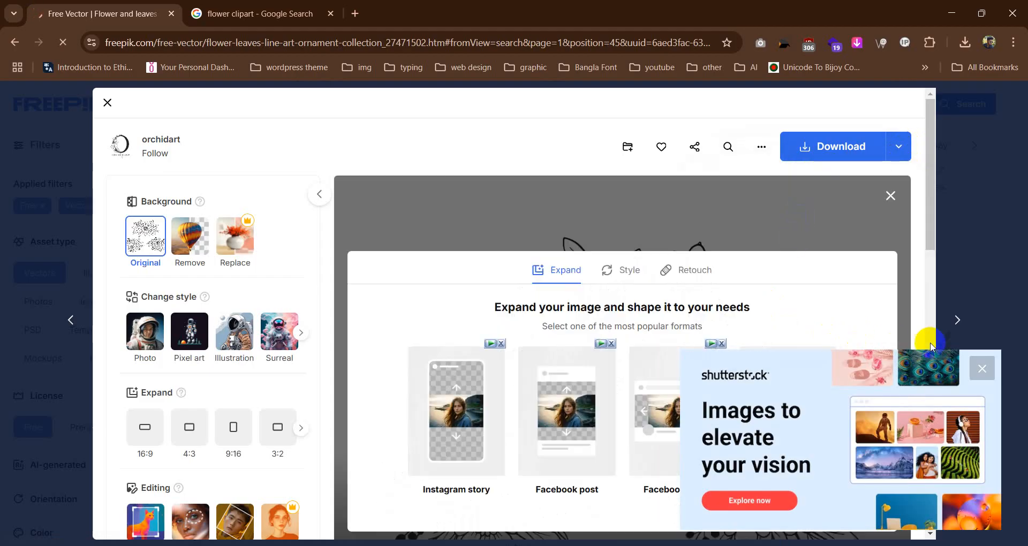
{"action": "left_click", "coordinate": [982, 369]}
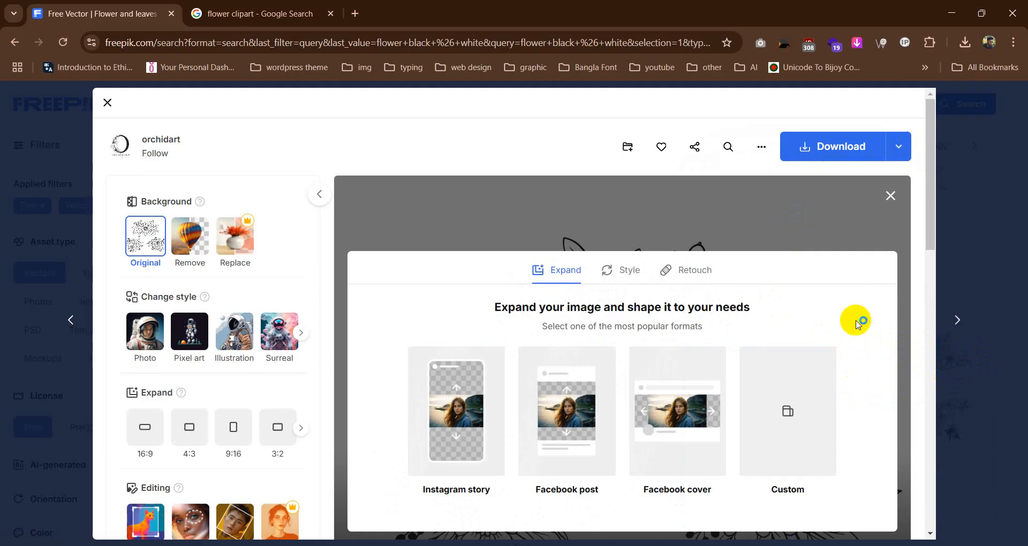
{"action": "left_click", "coordinate": [891, 196]}
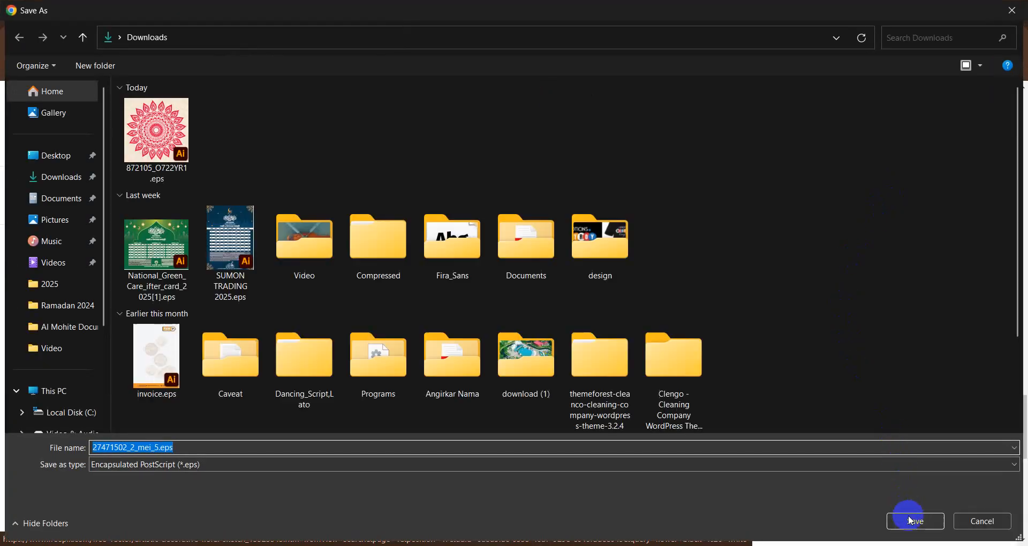
{"action": "left_click", "coordinate": [908, 518]}
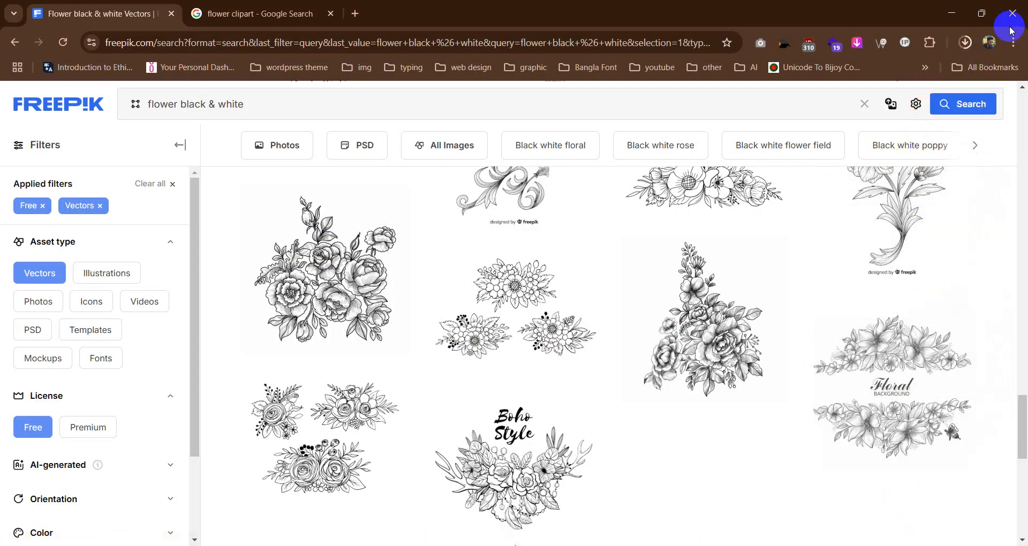
- Open the downloaded EPS in Illustrator, retaining 9-slice scaling for symbols, and copy its upper bouquet into the mandala document
{"action": "mouse_move", "coordinate": [808, 323]}
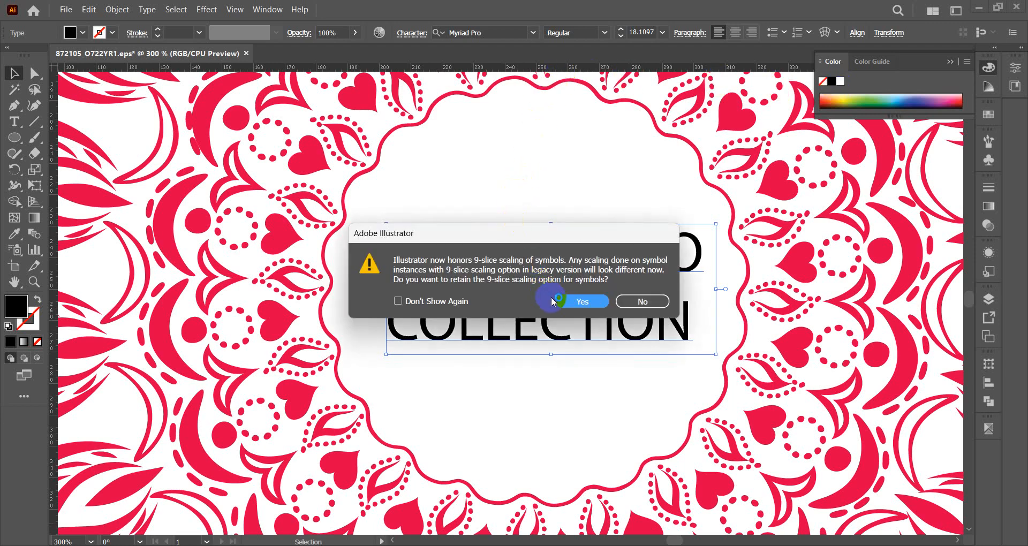
{"action": "left_click", "coordinate": [568, 302]}
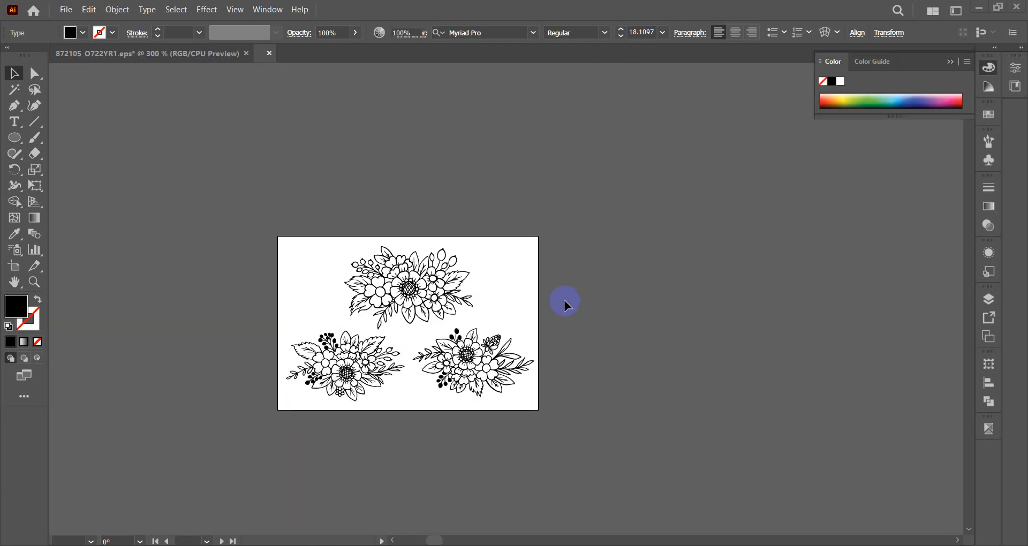
{"action": "scroll", "coordinate": [363, 303], "scroll_direction": "up", "scroll_amount": 2}
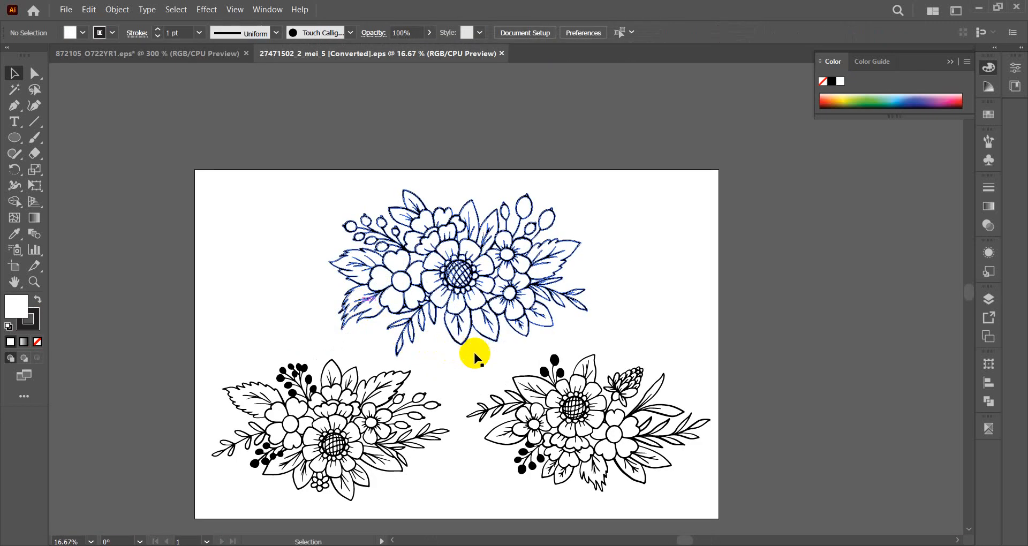
{"action": "scroll", "coordinate": [476, 354], "scroll_direction": "down", "scroll_amount": 2}
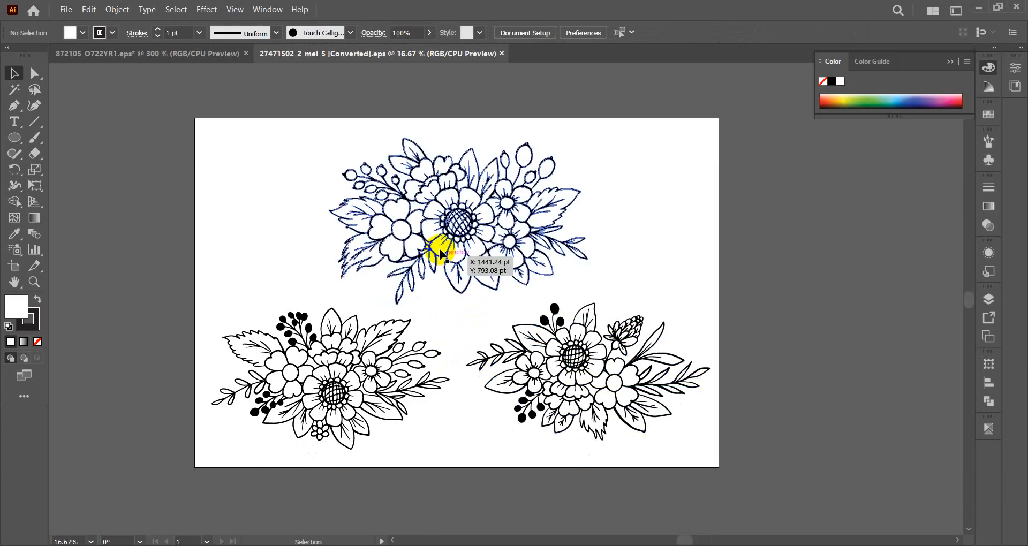
{"action": "left_click", "coordinate": [455, 225]}
{"action": "left_click_drag", "start_coordinate": [458, 222], "coordinate": [537, 181]}
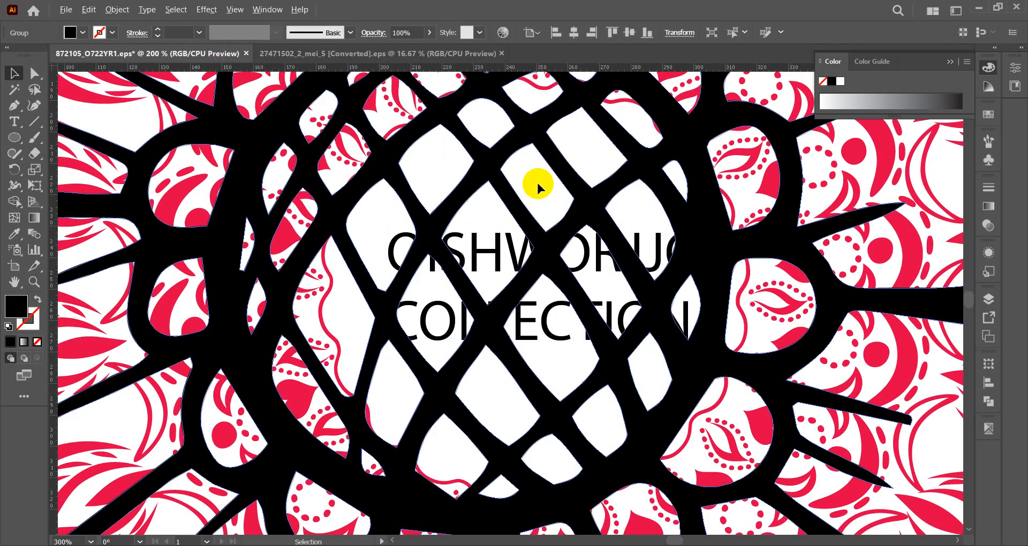
- Scale the pasted bouquet down proportionally so it is small enough for the mandala's empty center
{"action": "scroll", "coordinate": [536, 181], "scroll_direction": "down", "scroll_amount": 7}
{"action": "scroll", "coordinate": [538, 185], "scroll_direction": "down", "scroll_amount": 3}
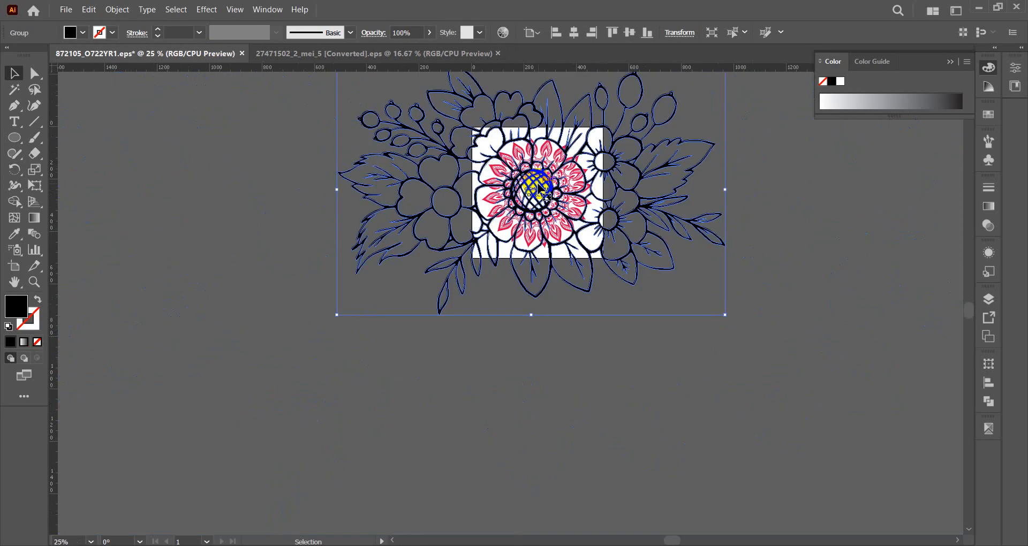
{"action": "left_click_drag", "start_coordinate": [725, 314], "coordinate": [540, 234]}
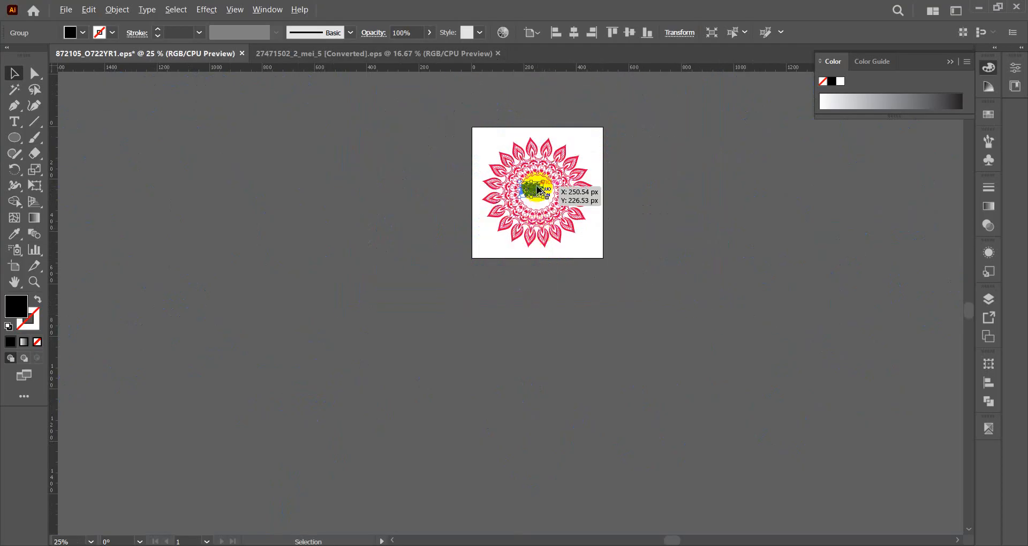
{"action": "scroll", "coordinate": [535, 187], "scroll_direction": "up", "scroll_amount": 7}
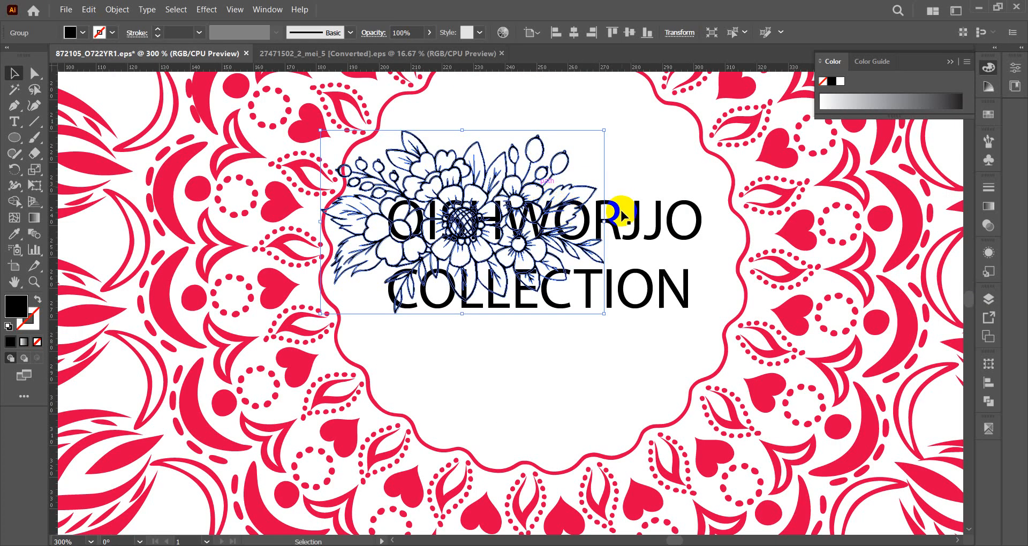
- Move the brand text below the bouquet and center the bouquet horizontally and vertically on the mandala
{"action": "left_click_drag", "start_coordinate": [626, 218], "coordinate": [601, 345]}
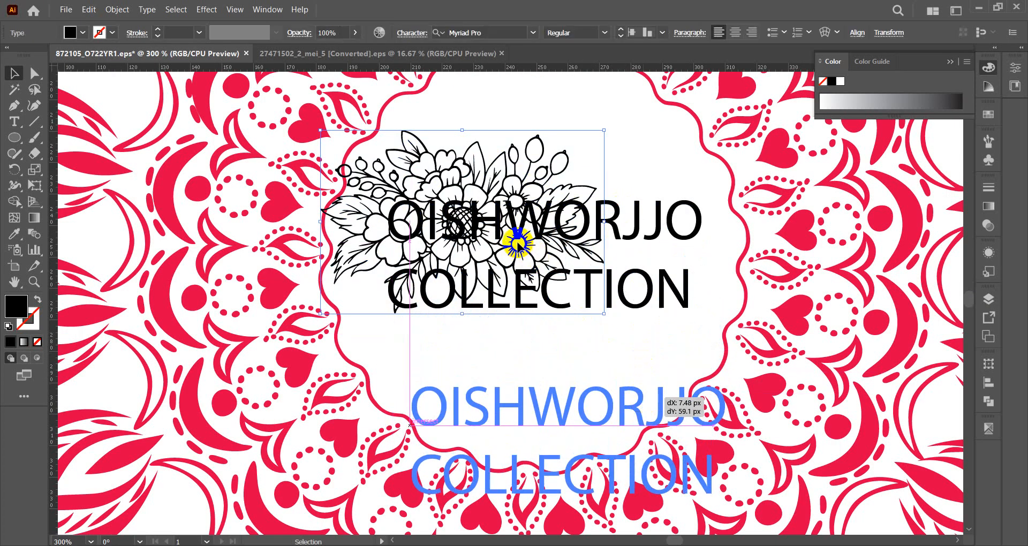
{"action": "left_click_drag", "start_coordinate": [509, 224], "coordinate": [588, 258]}
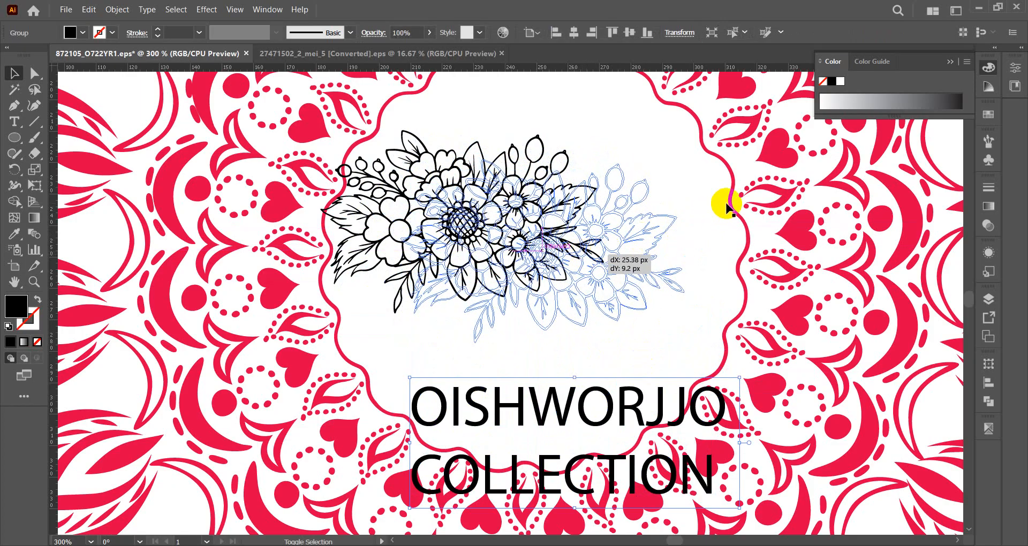
{"action": "left_click", "coordinate": [731, 190]}
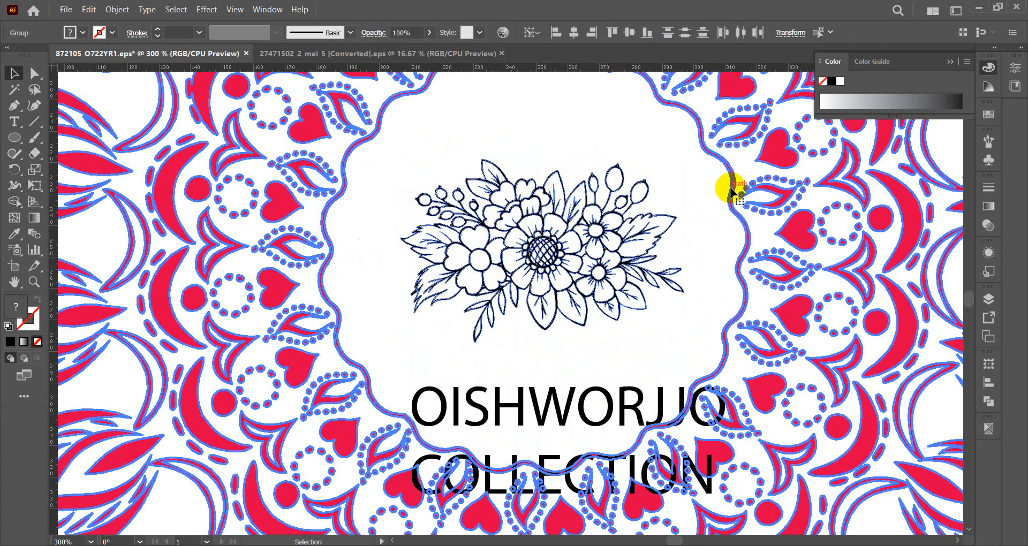
{"action": "left_click", "coordinate": [574, 33]}
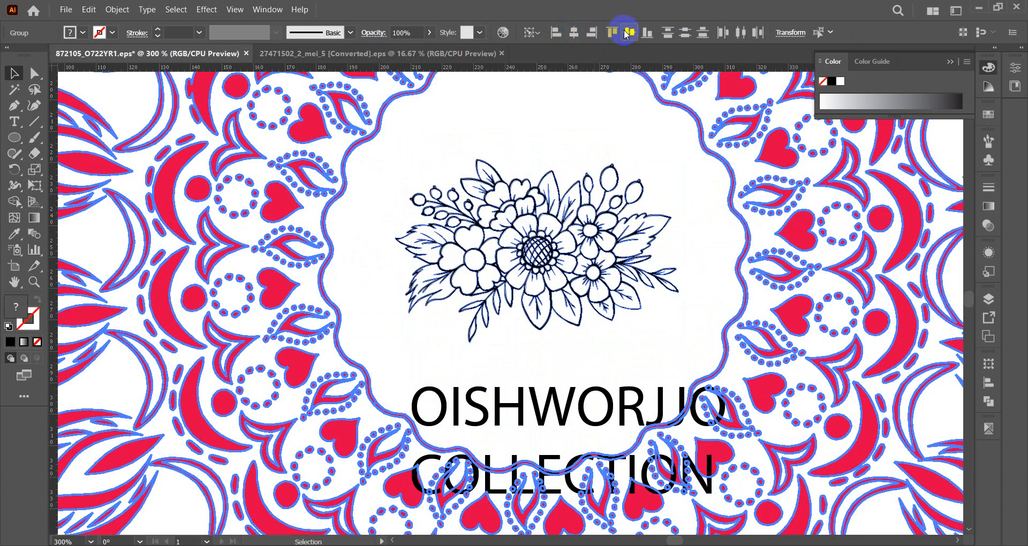
{"action": "left_click", "coordinate": [627, 32]}
{"action": "left_click", "coordinate": [571, 127]}
- Enlarge the bouquet slightly about its center and recolor it with the mandala's red using the Eyedropper
{"action": "scroll", "coordinate": [571, 126], "scroll_direction": "down", "scroll_amount": 1}
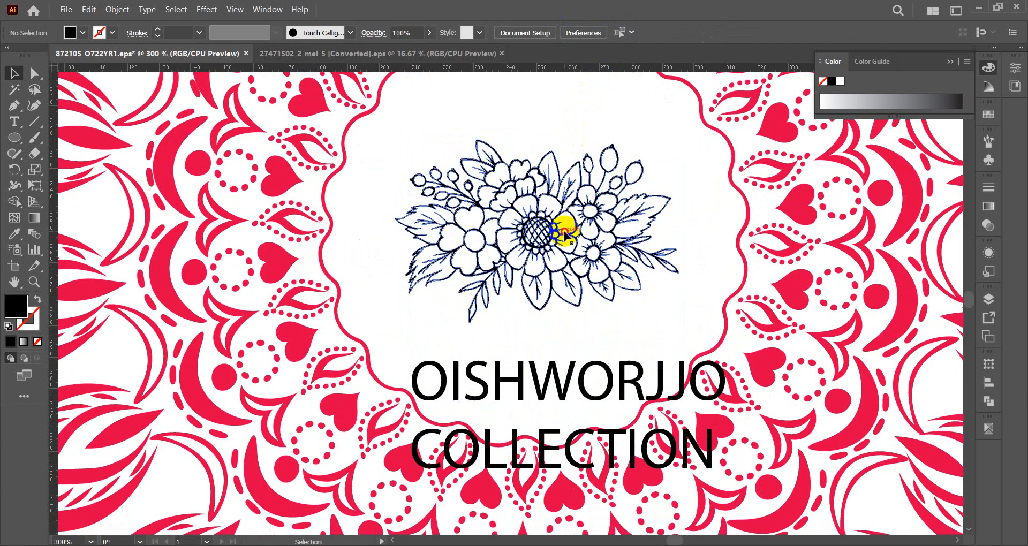
{"action": "left_click", "coordinate": [562, 230]}
{"action": "left_click_drag", "start_coordinate": [678, 322], "coordinate": [690, 331]}
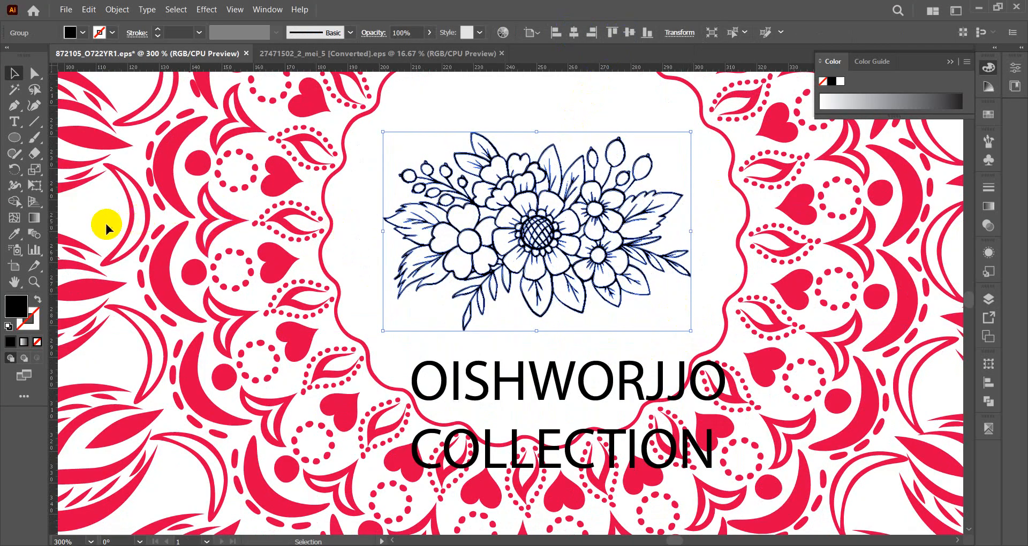
{"action": "left_click", "coordinate": [15, 234]}
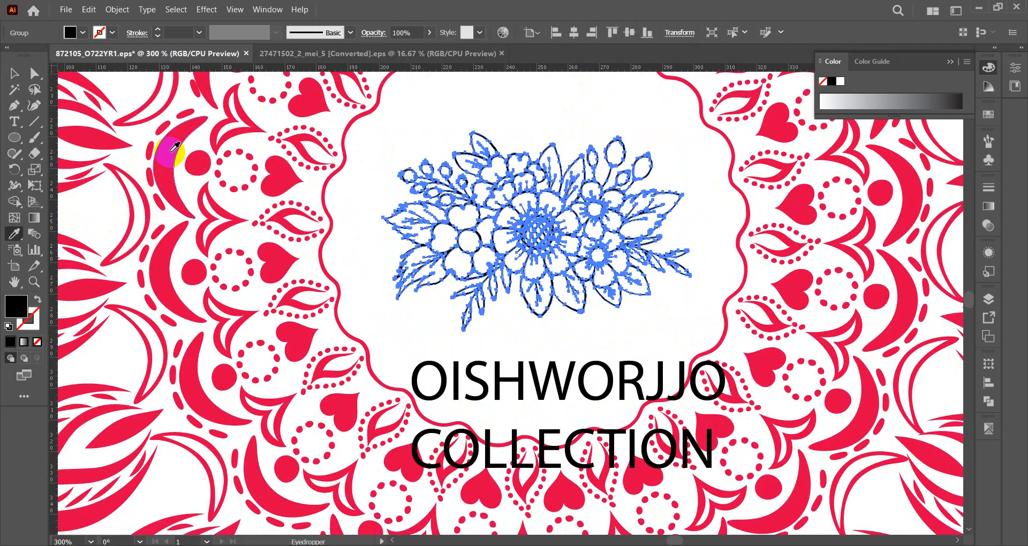
{"action": "left_click", "coordinate": [174, 147]}
{"action": "key", "text": "v"}
{"action": "left_click", "coordinate": [556, 100]}
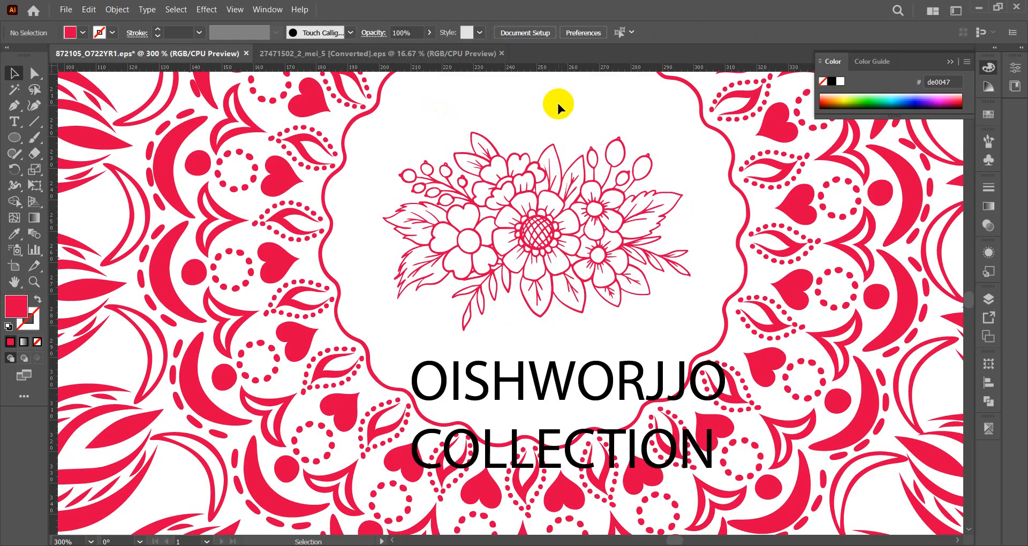
- Move the brand text slightly closer to the bouquet and check the layout of the client's reference logo photo
{"action": "scroll", "coordinate": [527, 122], "scroll_direction": "down", "scroll_amount": 1}
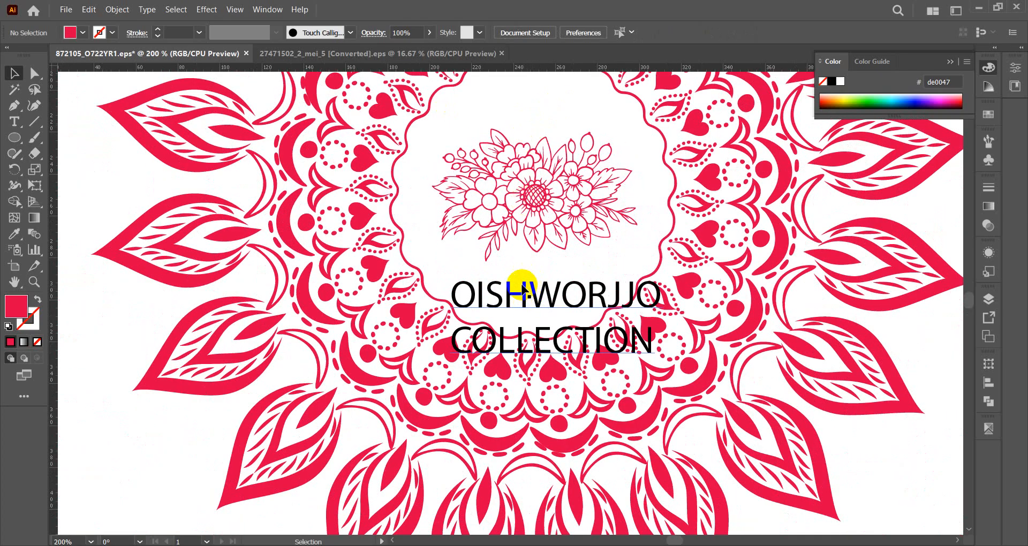
{"action": "left_click_drag", "start_coordinate": [522, 291], "coordinate": [319, 545]}
{"action": "left_click", "coordinate": [319, 545]}
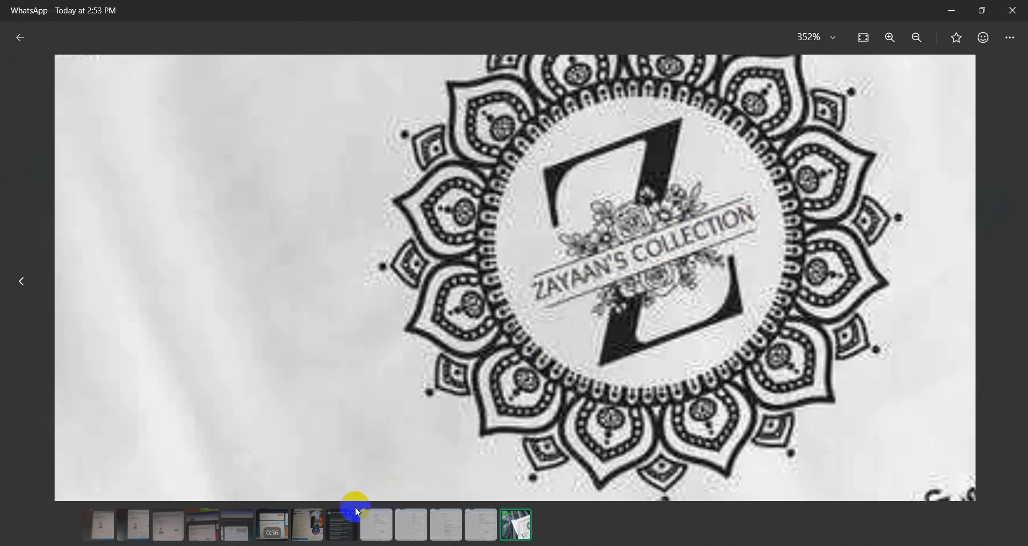
{"action": "left_click", "coordinate": [319, 545]}
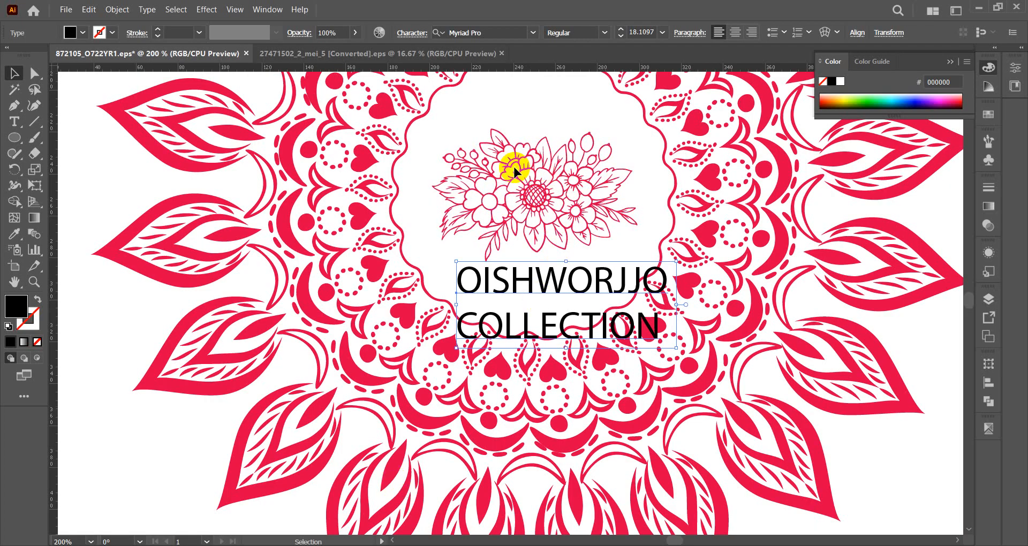
{"action": "left_click", "coordinate": [106, 161]}
- Draw a thin horizontal rectangle across the middle of the bouquet and fill it with the white background color using the Eyedropper
{"action": "left_click", "coordinate": [28, 138]}
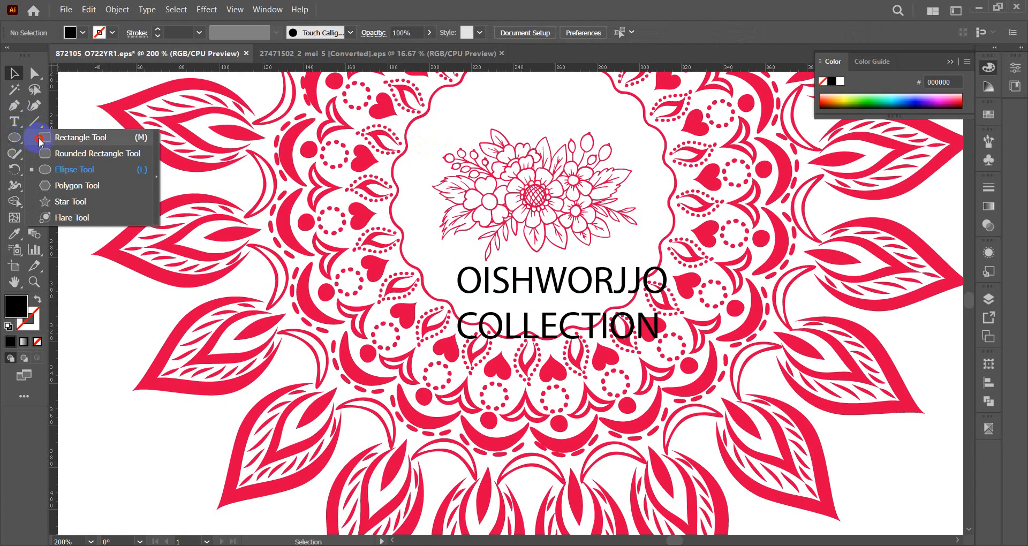
{"action": "left_click", "coordinate": [40, 138]}
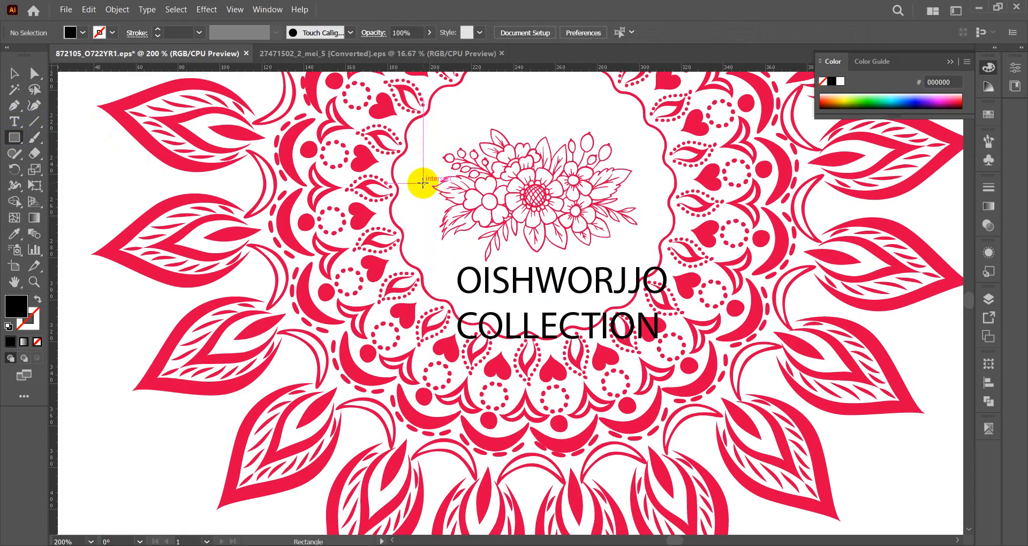
{"action": "left_click_drag", "start_coordinate": [423, 184], "coordinate": [653, 203]}
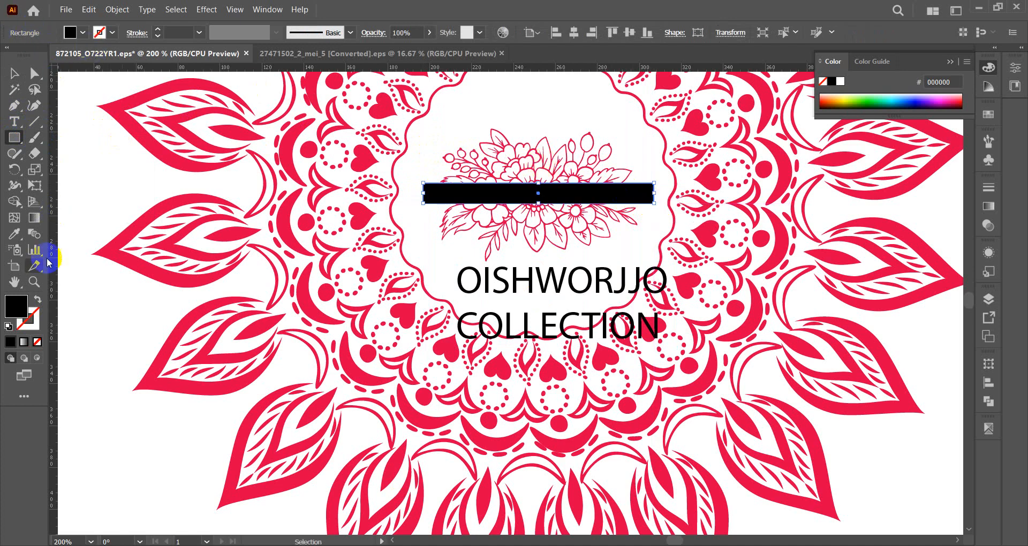
{"action": "left_click", "coordinate": [16, 235]}
{"action": "left_click", "coordinate": [75, 122]}
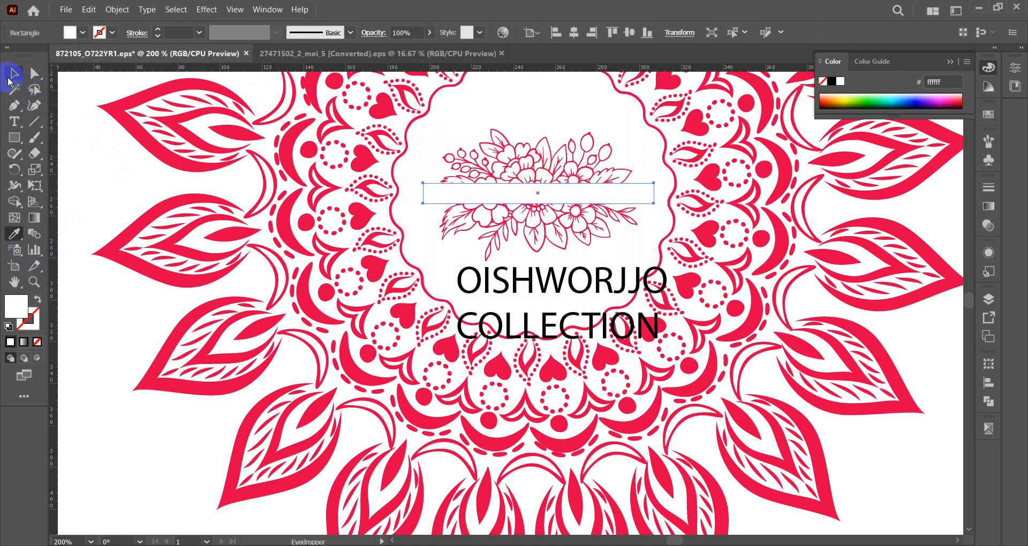
{"action": "left_click", "coordinate": [12, 75]}
- Center the white band vertically on the bouquet and increase its height evenly to widen the gap between the flower halves
{"action": "left_click", "coordinate": [551, 167], "text": "shift"}
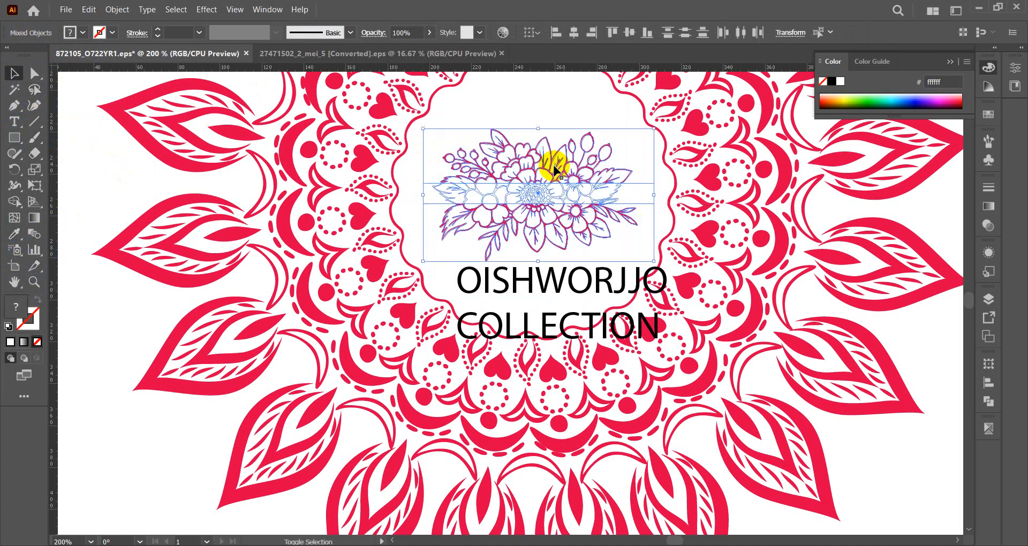
{"action": "left_click", "coordinate": [630, 33]}
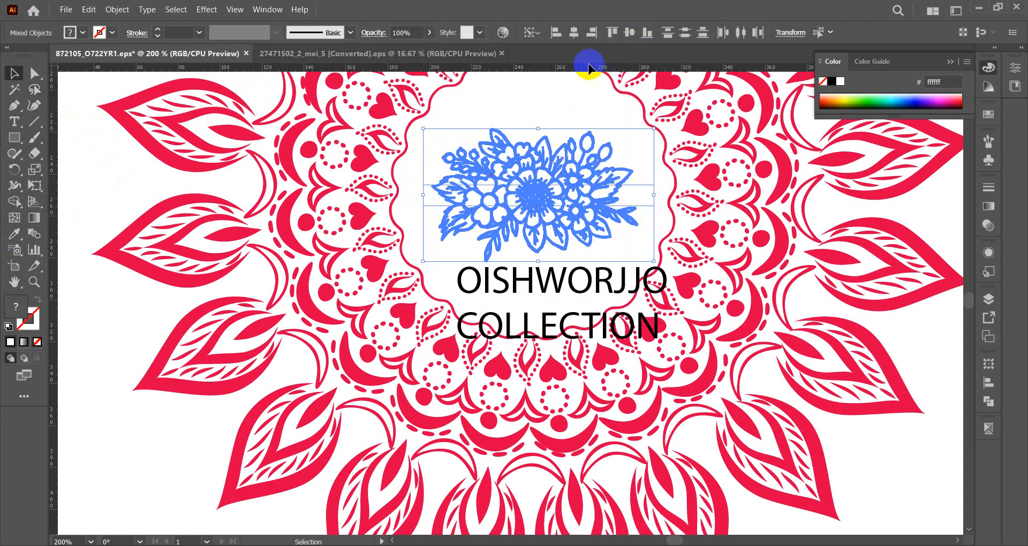
{"action": "left_click", "coordinate": [557, 105]}
{"action": "left_click", "coordinate": [604, 201]}
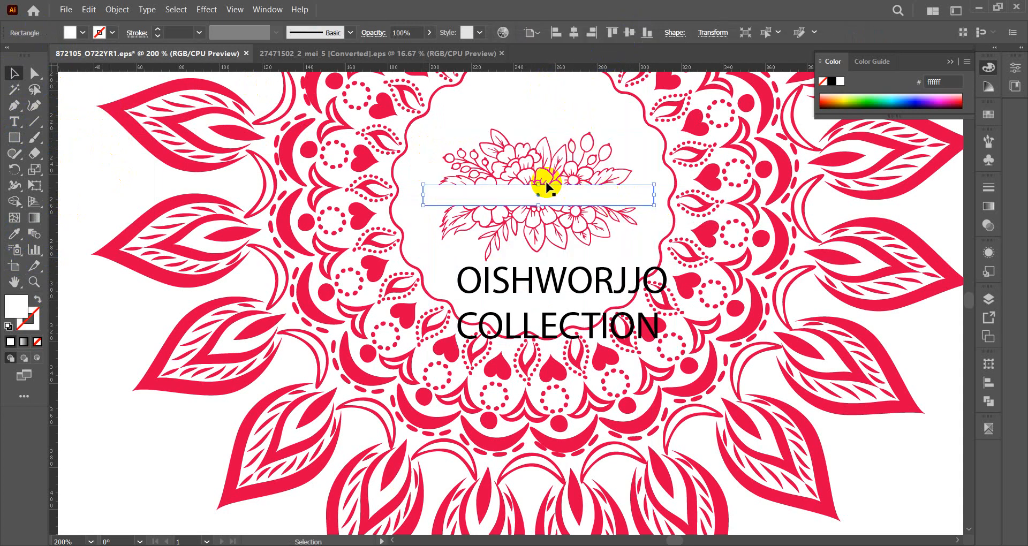
{"action": "left_click_drag", "start_coordinate": [538, 185], "coordinate": [538, 210]}
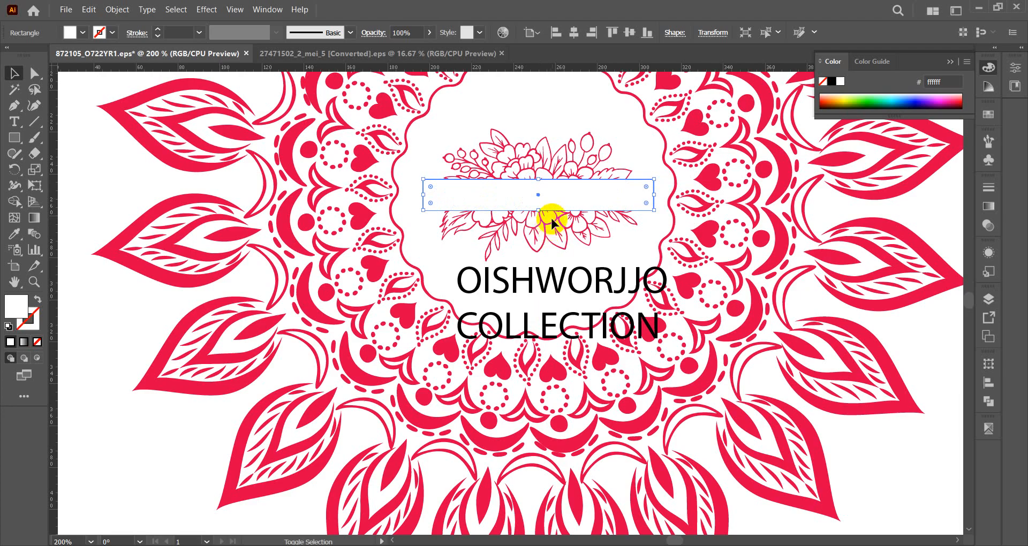
{"action": "left_click", "coordinate": [551, 222], "text": "shift"}
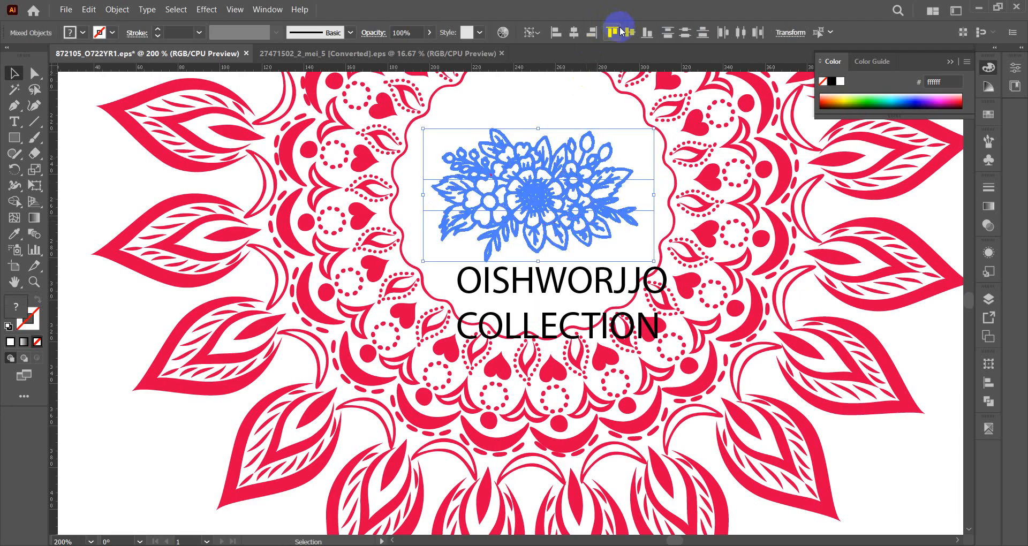
{"action": "left_click", "coordinate": [546, 87]}
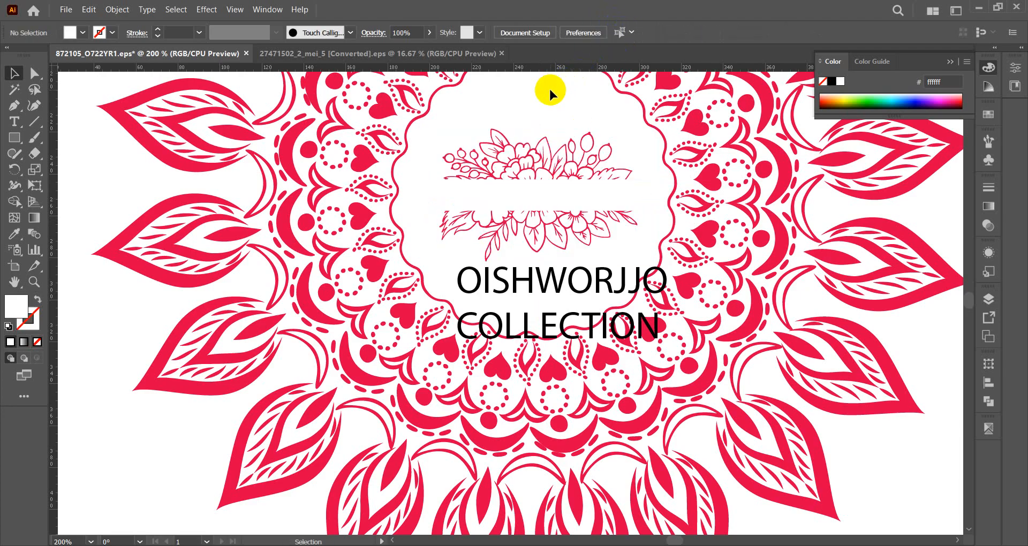
- Join the two lines of the brand text into a single line reading OISHWORJJO COLLECTION
{"action": "left_click", "coordinate": [542, 282]}
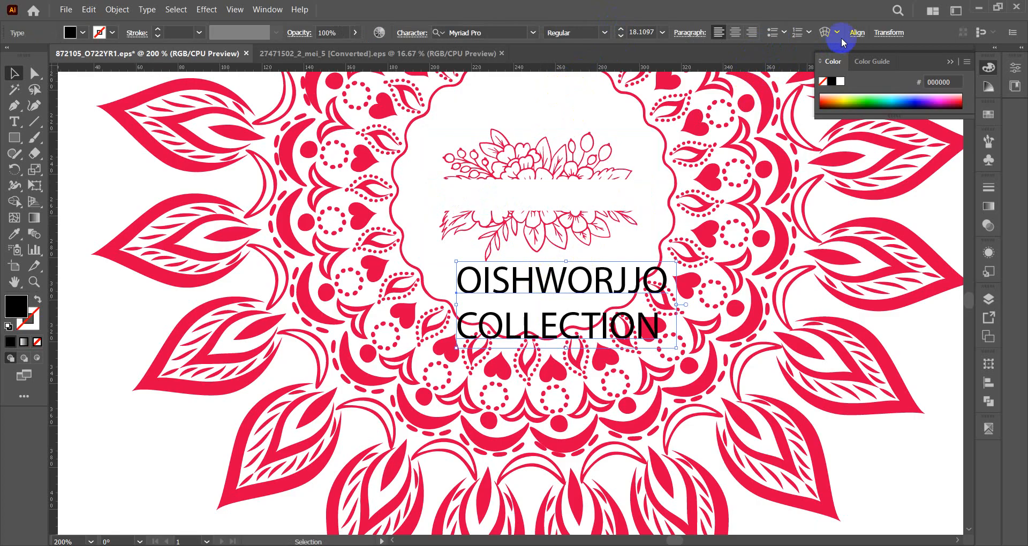
{"action": "left_click", "coordinate": [14, 121]}
{"action": "left_click", "coordinate": [457, 327]}
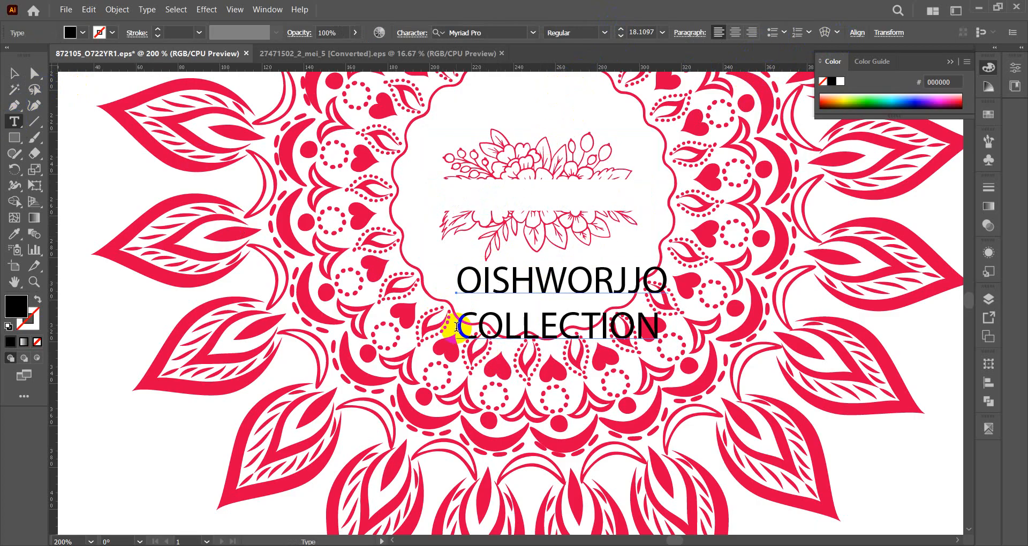
{"action": "key", "text": "BackSpace"}
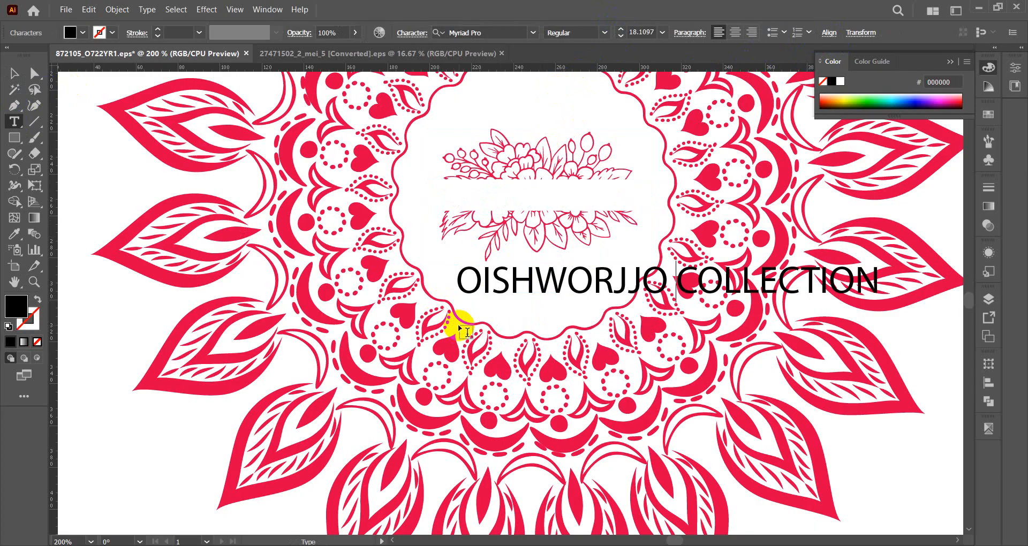
- Move the brand text onto the white band across the bouquet and scale it down to about 6.6 pt
{"action": "left_click", "coordinate": [16, 78]}
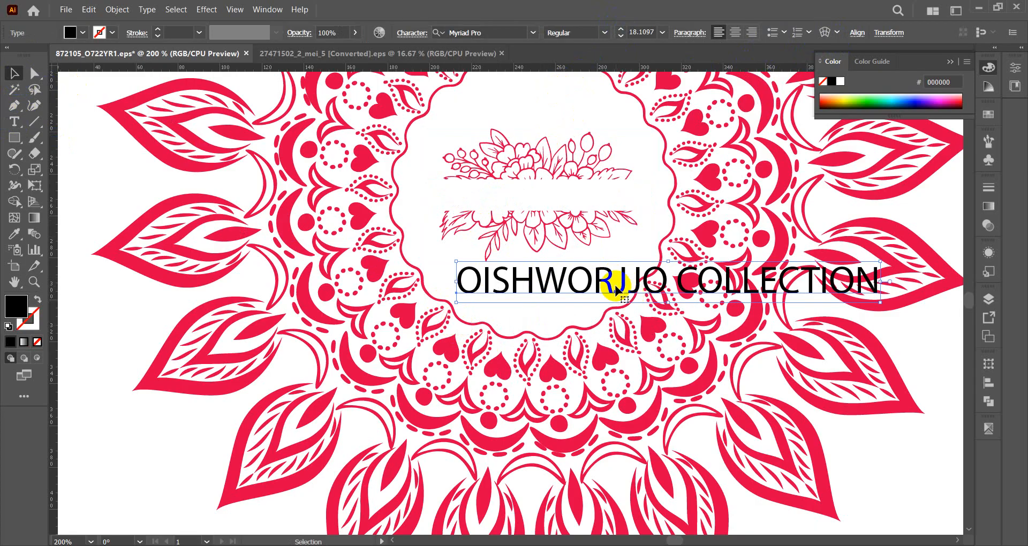
{"action": "left_click_drag", "start_coordinate": [614, 285], "coordinate": [516, 202]}
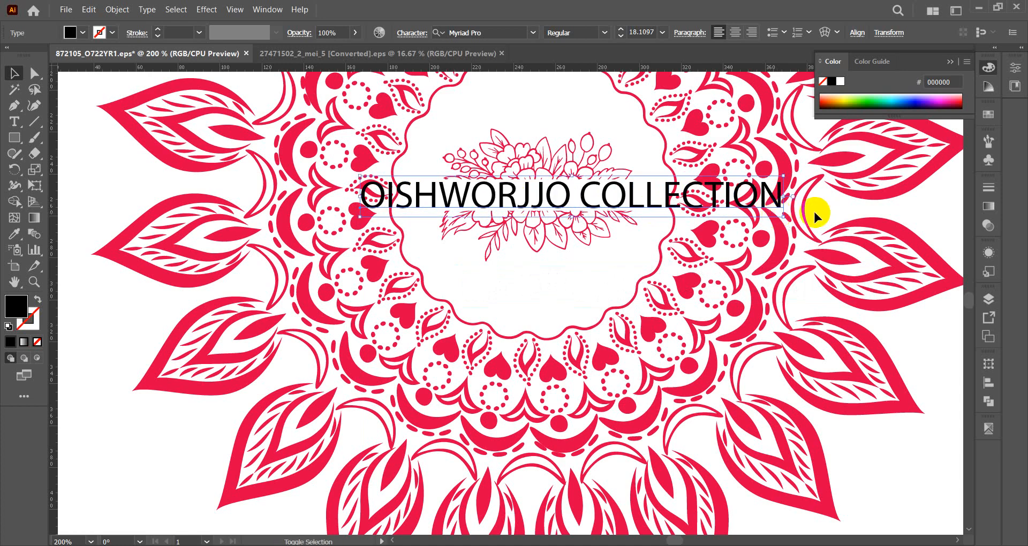
{"action": "left_click_drag", "start_coordinate": [783, 213], "coordinate": [695, 203]}
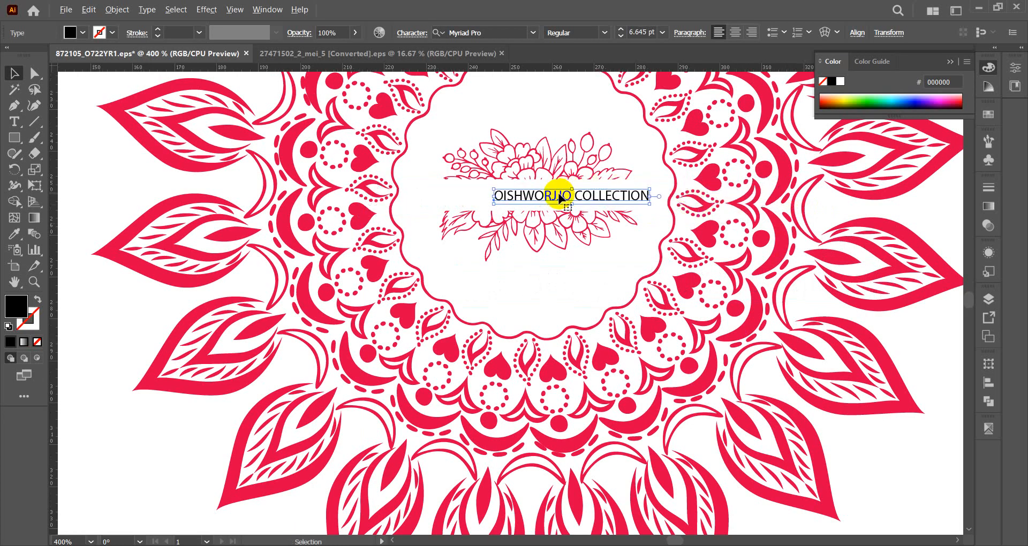
{"action": "scroll", "coordinate": [559, 193], "scroll_direction": "up", "scroll_amount": 2}
{"action": "left_click_drag", "start_coordinate": [558, 193], "coordinate": [498, 190]}
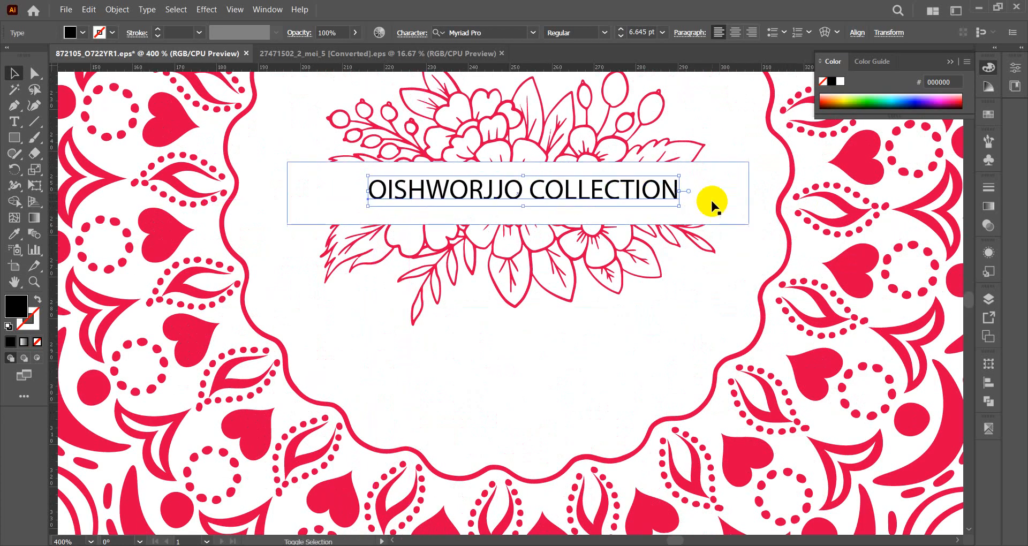
- Enlarge the brand text to about 10.7 pt and center it horizontally and vertically on the white band
{"action": "left_click_drag", "start_coordinate": [680, 207], "coordinate": [744, 216]}
{"action": "left_click", "coordinate": [565, 215], "text": "shift"}
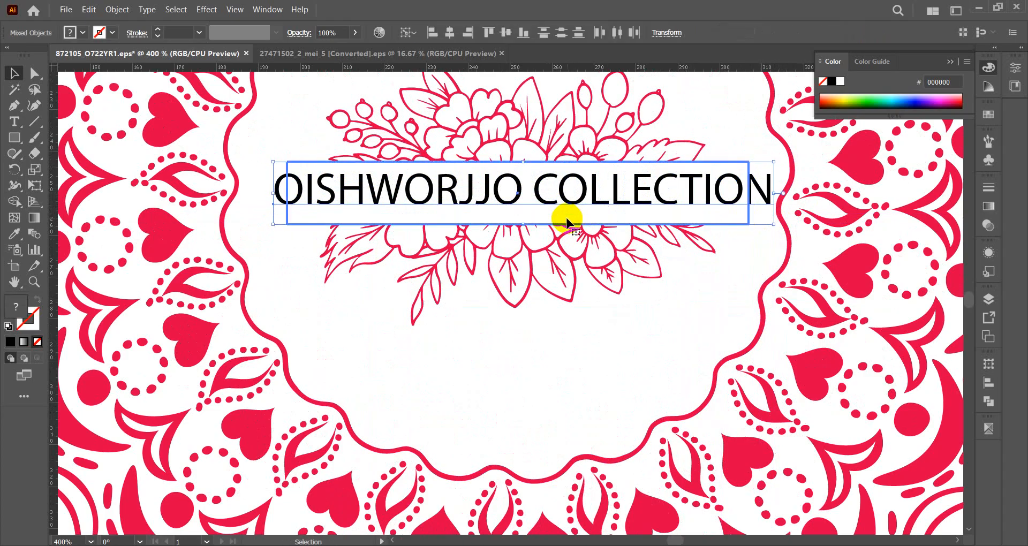
{"action": "left_click", "coordinate": [449, 33]}
{"action": "left_click", "coordinate": [505, 32]}
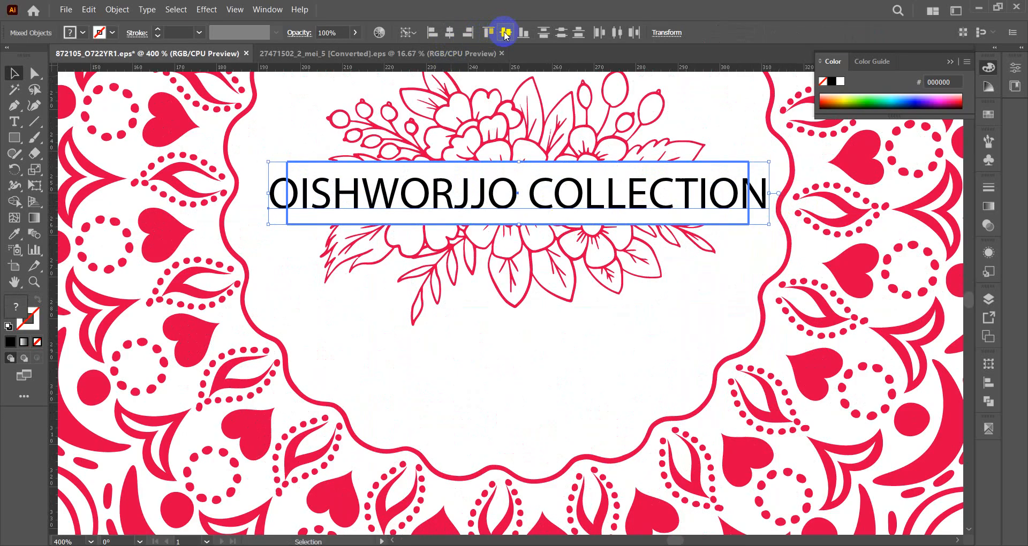
{"action": "left_click", "coordinate": [546, 348]}
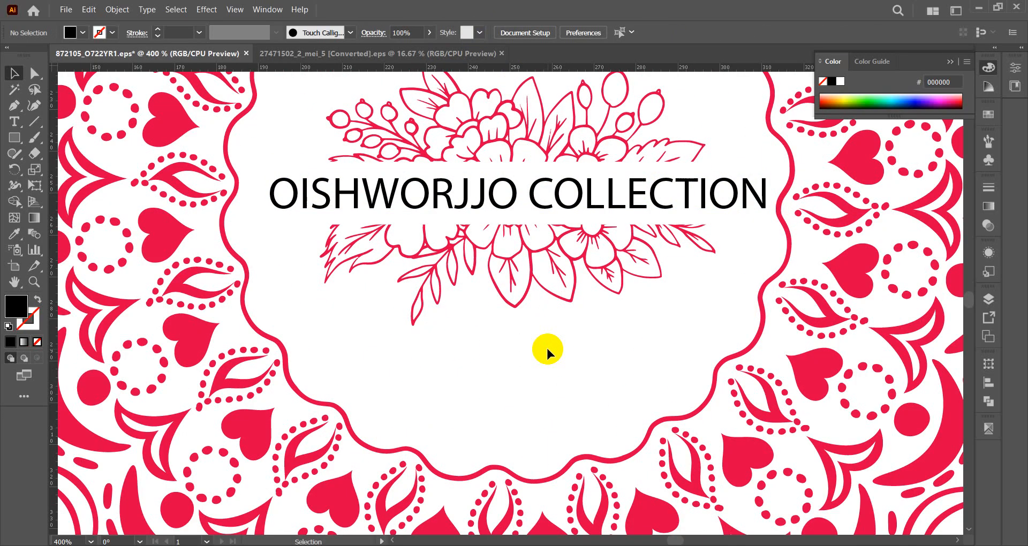
- Align the white band and the bouquet to a common horizontal center
{"action": "left_click", "coordinate": [569, 184]}
{"action": "left_click", "coordinate": [431, 166], "text": "shift"}
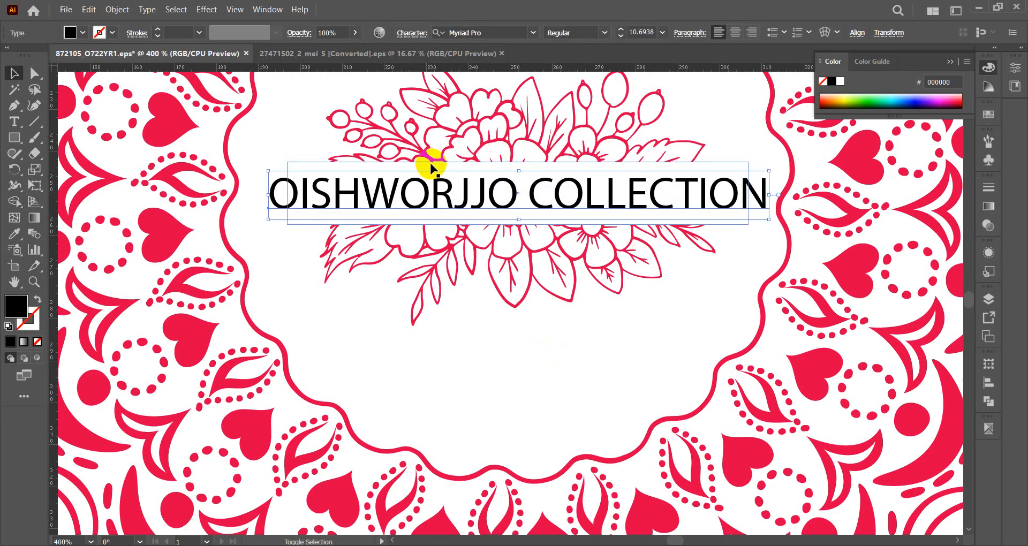
{"action": "left_click", "coordinate": [444, 293]}
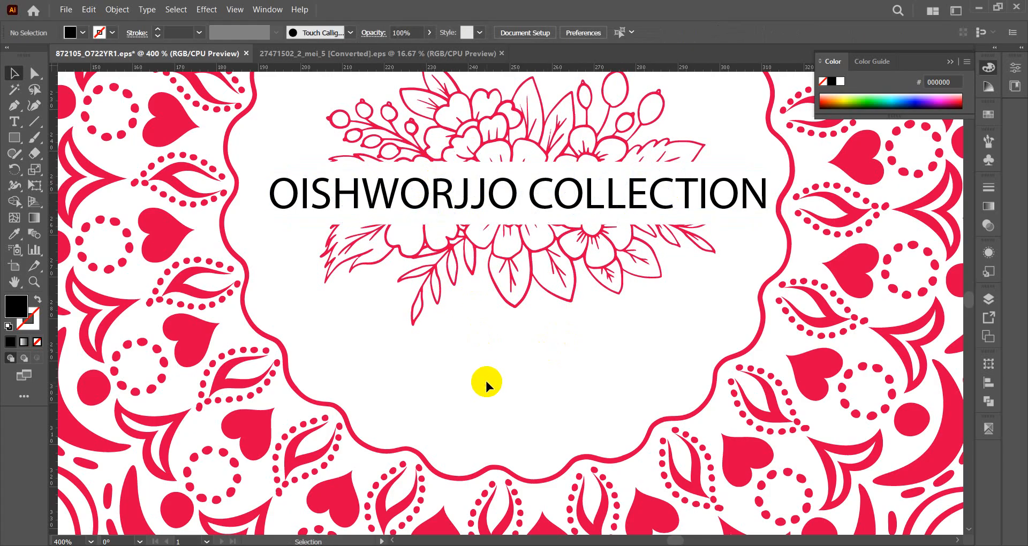
{"action": "left_click", "coordinate": [446, 167]}
{"action": "left_click", "coordinate": [471, 134], "text": "shift"}
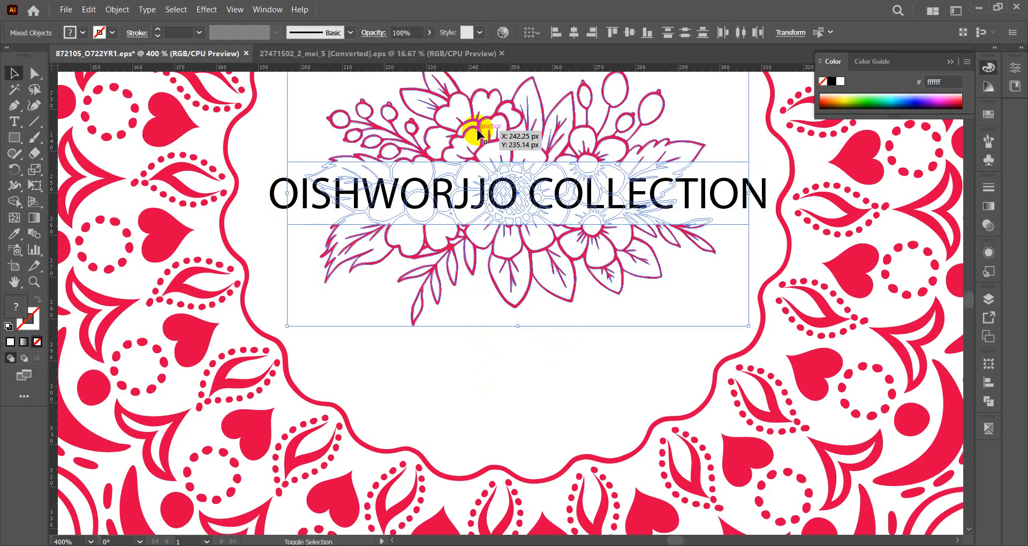
{"action": "left_click", "coordinate": [582, 32]}
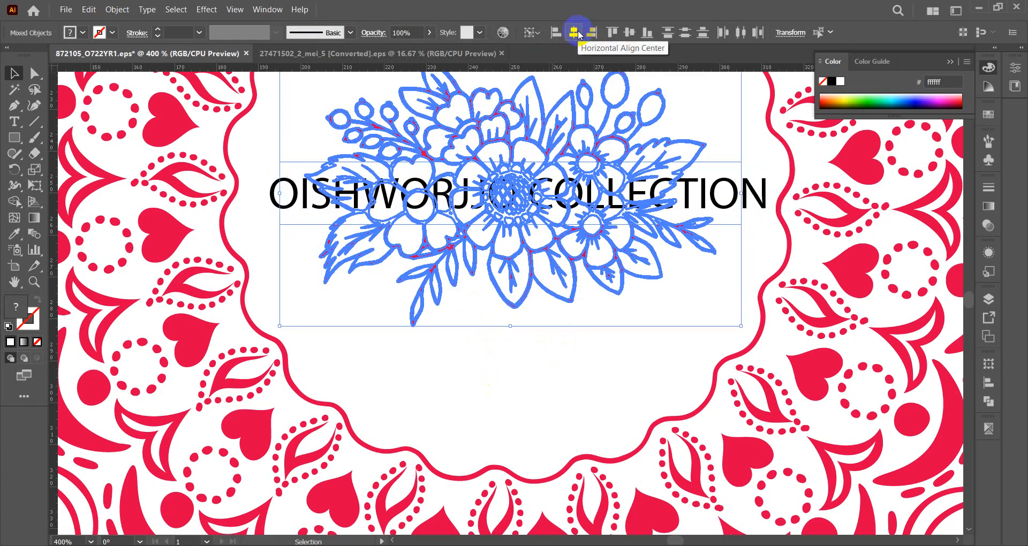
{"action": "left_click", "coordinate": [596, 383]}
- Center the brand text horizontally on the repositioned white band
{"action": "left_click", "coordinate": [749, 199]}
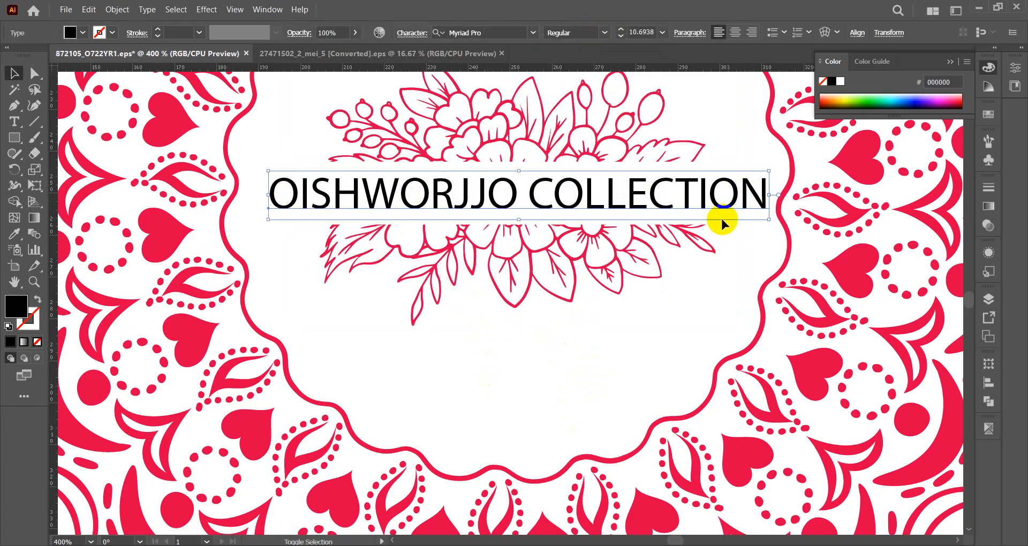
{"action": "left_click", "coordinate": [588, 188], "text": "shift"}
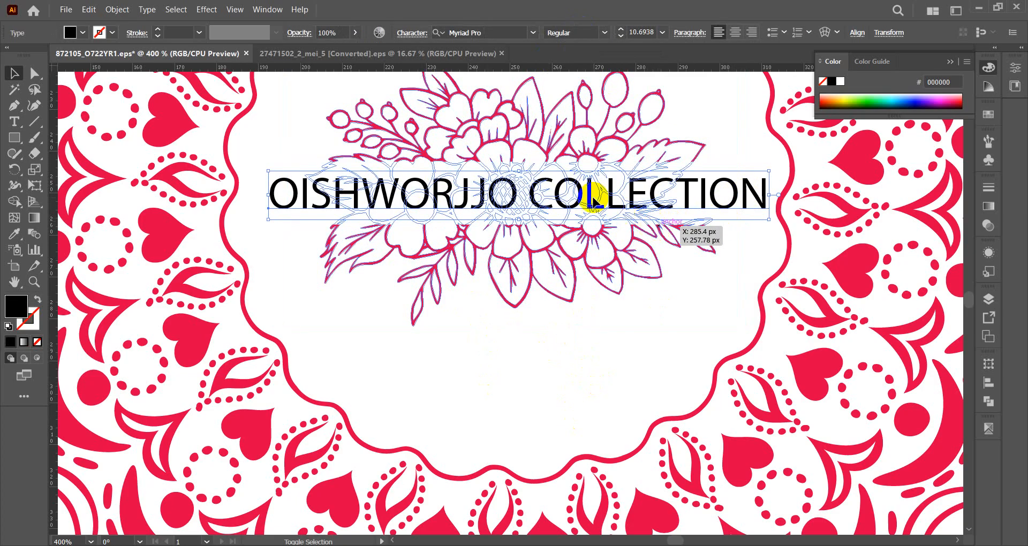
{"action": "left_click", "coordinate": [464, 164], "text": "shift"}
{"action": "left_click", "coordinate": [450, 33]}
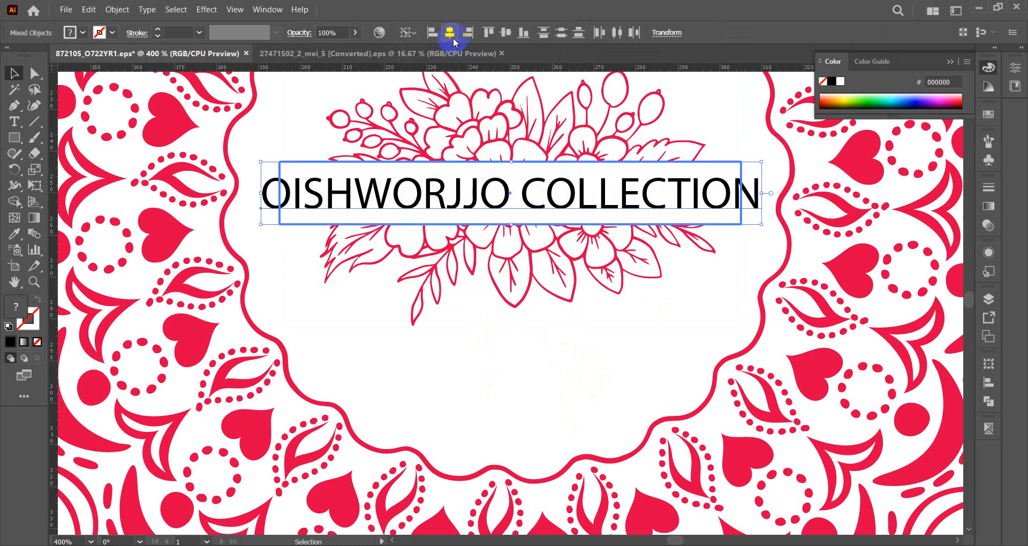
{"action": "left_click", "coordinate": [547, 370]}
{"action": "scroll", "coordinate": [667, 303], "scroll_direction": "down", "scroll_amount": 1}
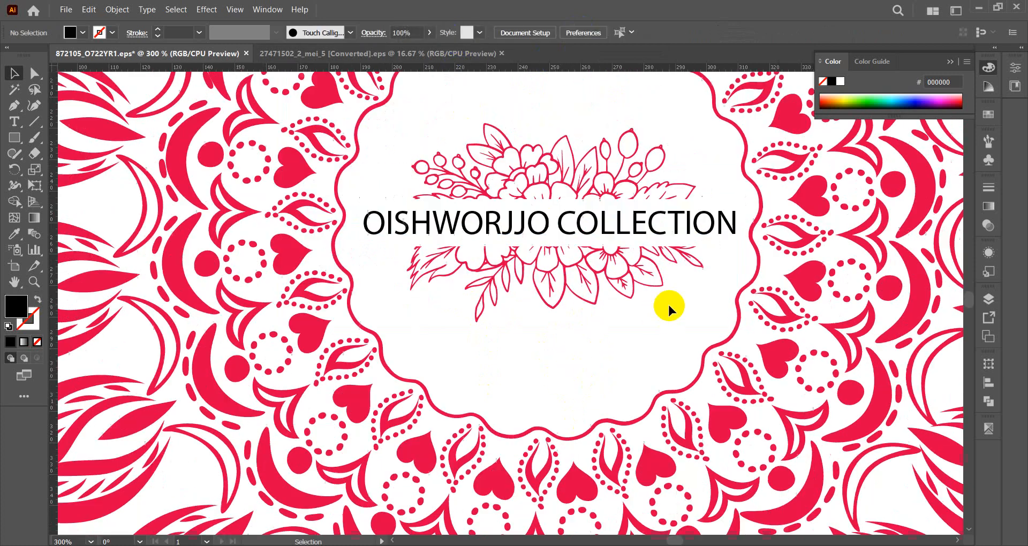
- Change the brand text's font to Areogas Vintage - Demo Version Regular
{"action": "left_click", "coordinate": [571, 229]}
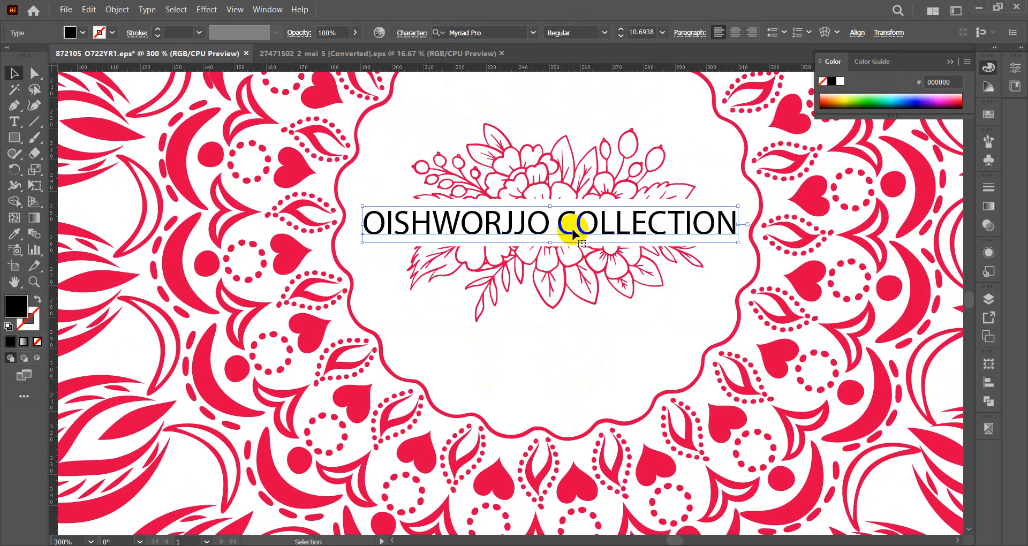
{"action": "scroll", "coordinate": [570, 227], "scroll_direction": "right", "scroll_amount": 5}
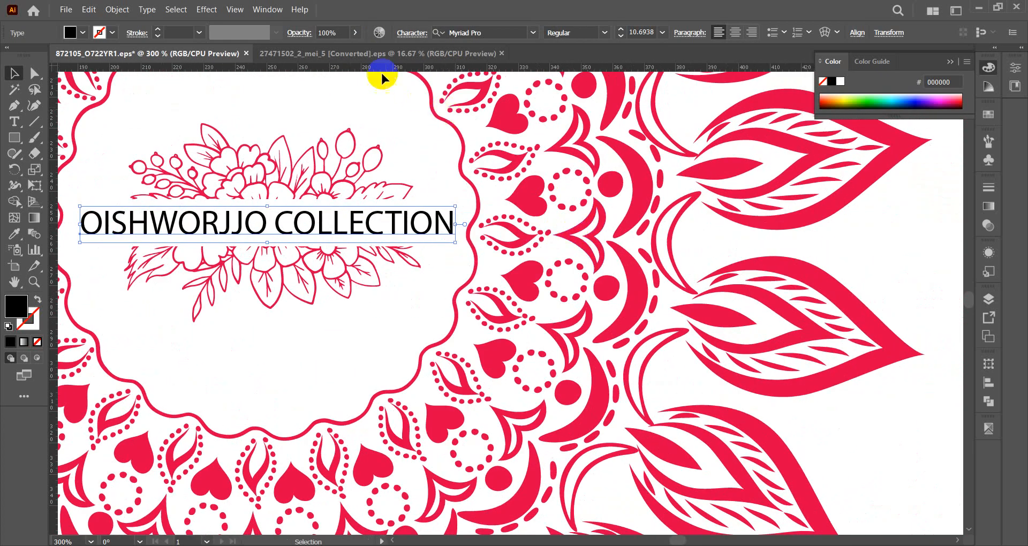
{"action": "left_click", "coordinate": [523, 33]}
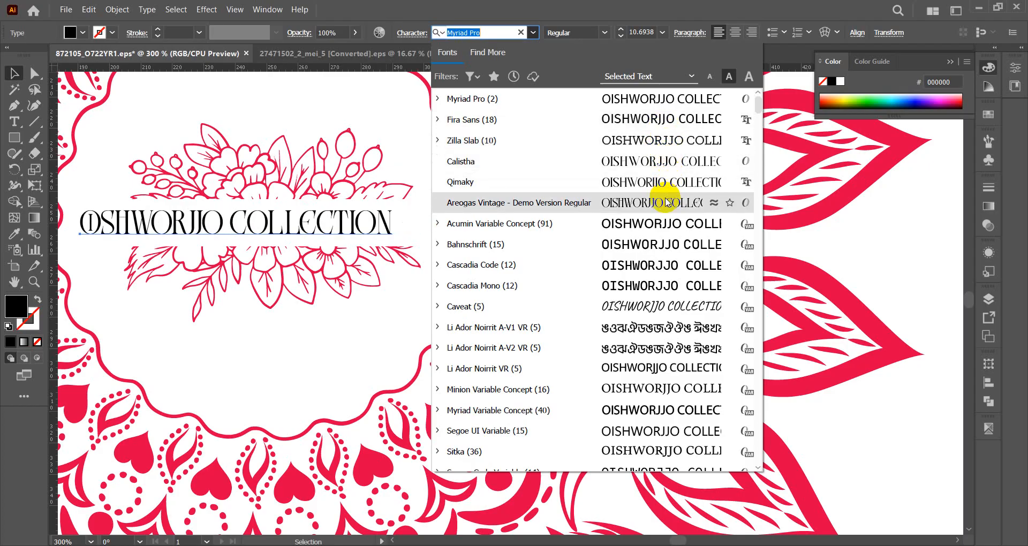
{"action": "left_click", "coordinate": [664, 213]}
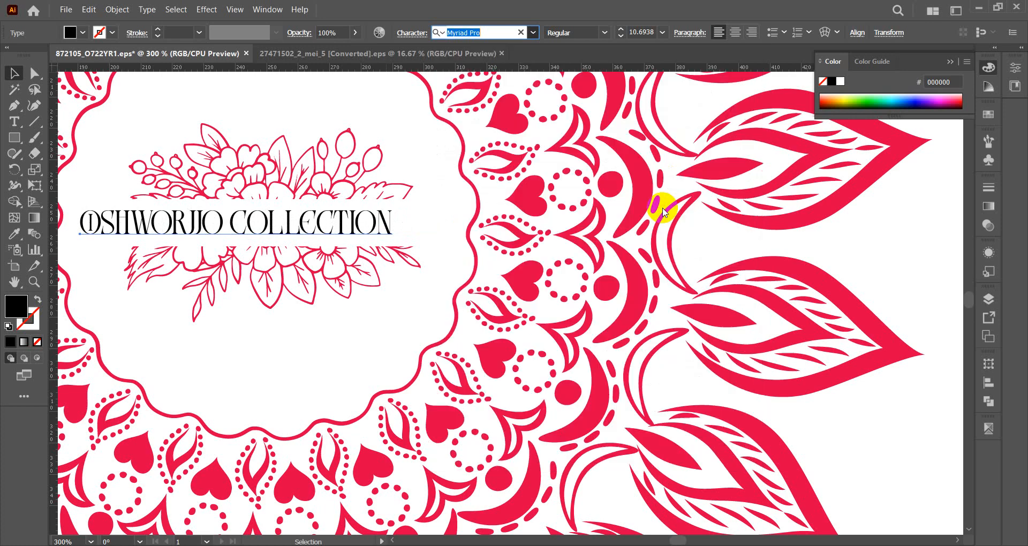
{"action": "scroll", "coordinate": [597, 217], "scroll_direction": "left", "scroll_amount": 3}
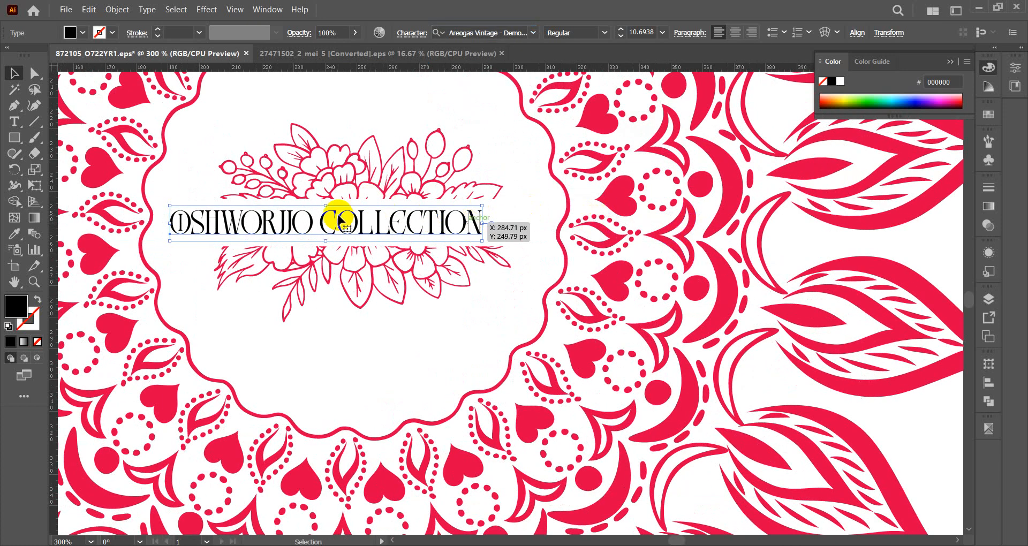
- Enlarge the brand text to about 12.65 pt and center it vertically and horizontally on the white band
{"action": "left_click_drag", "start_coordinate": [482, 241], "coordinate": [538, 255]}
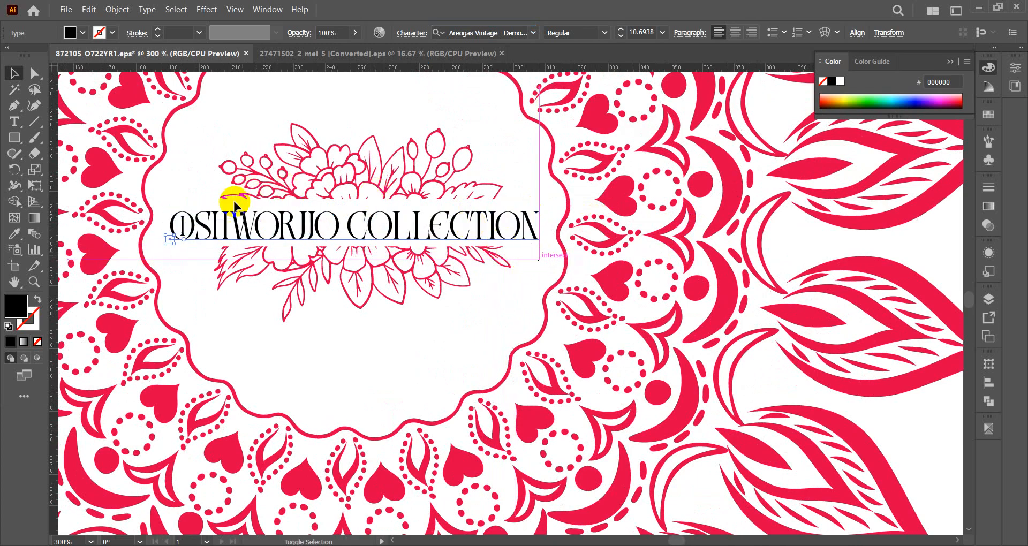
{"action": "left_click", "coordinate": [234, 202], "text": "shift"}
{"action": "left_click", "coordinate": [233, 205]}
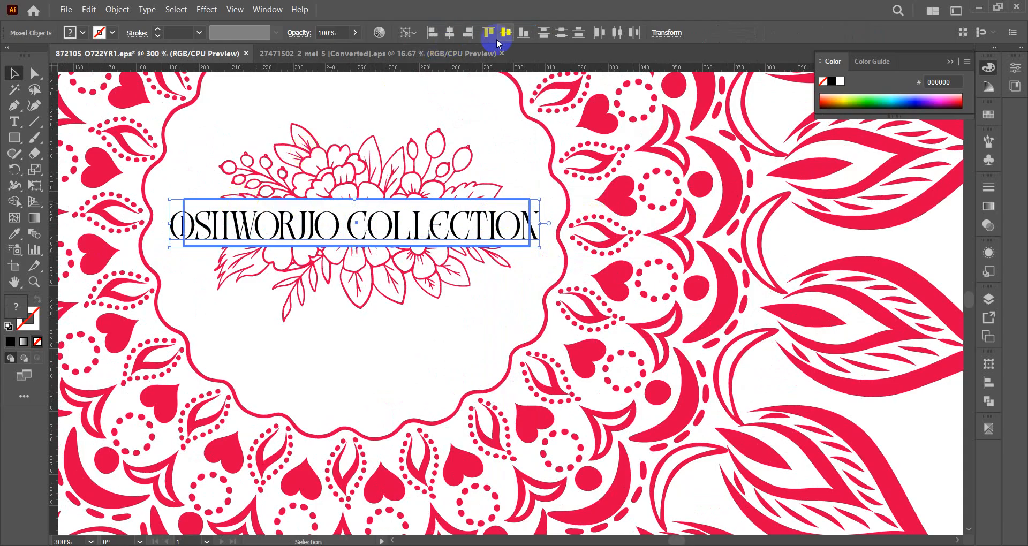
{"action": "left_click", "coordinate": [505, 34]}
{"action": "left_click", "coordinate": [450, 32]}
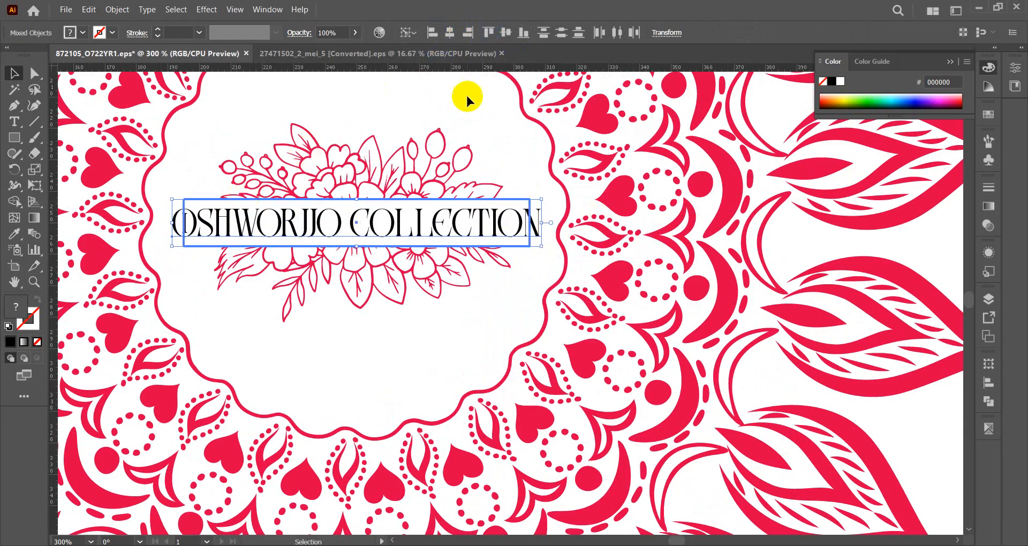
{"action": "left_click", "coordinate": [352, 330]}
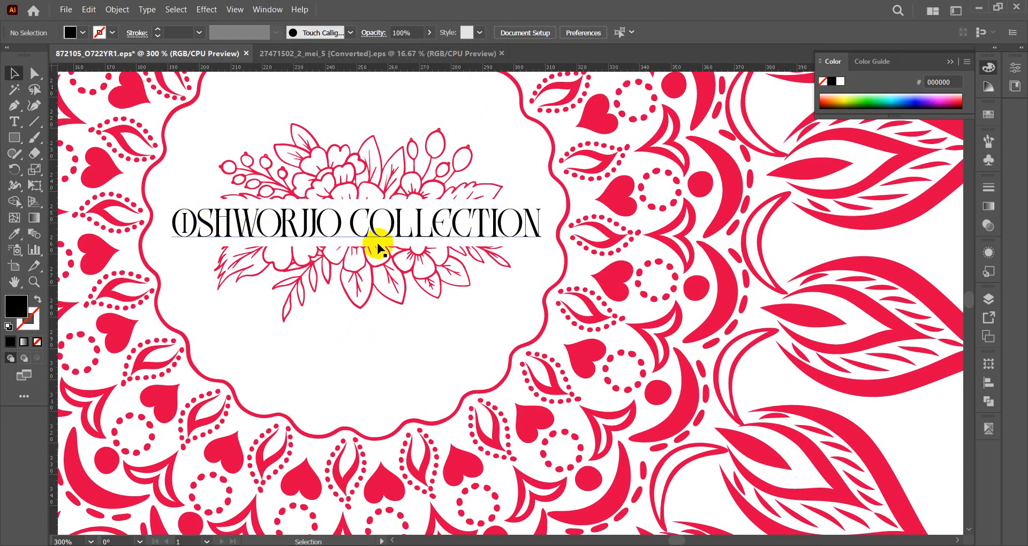
- Recolor the brand text with the mandala's red using the Eyedropper and check which styles its font offers
{"action": "scroll", "coordinate": [454, 226], "scroll_direction": "down", "scroll_amount": 2}
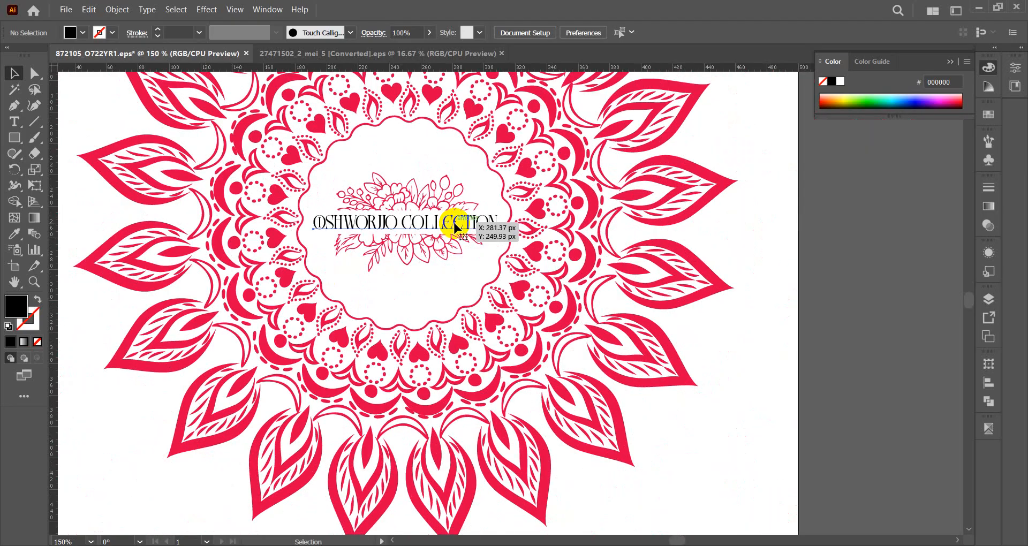
{"action": "left_click", "coordinate": [454, 226]}
{"action": "left_click", "coordinate": [14, 234]}
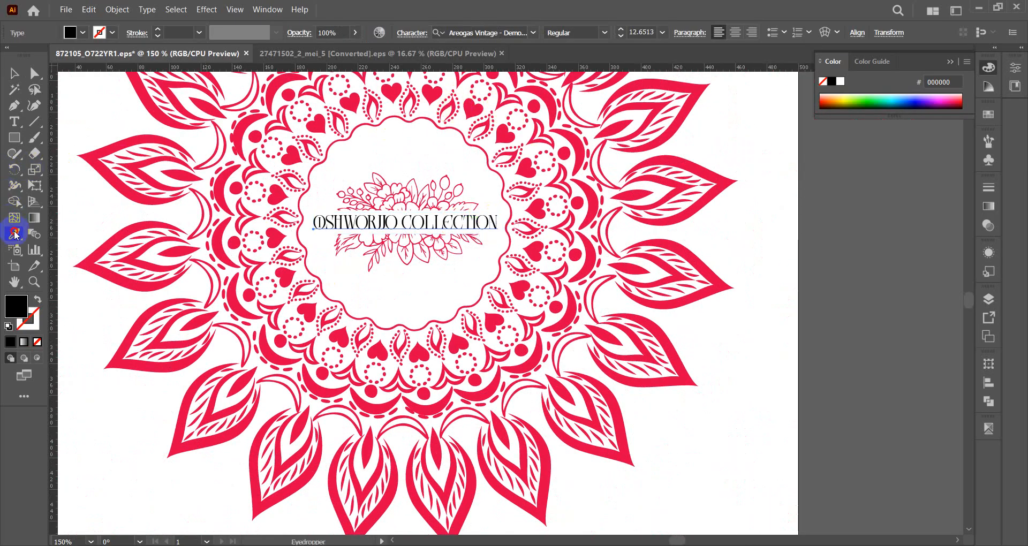
{"action": "left_click", "coordinate": [112, 235]}
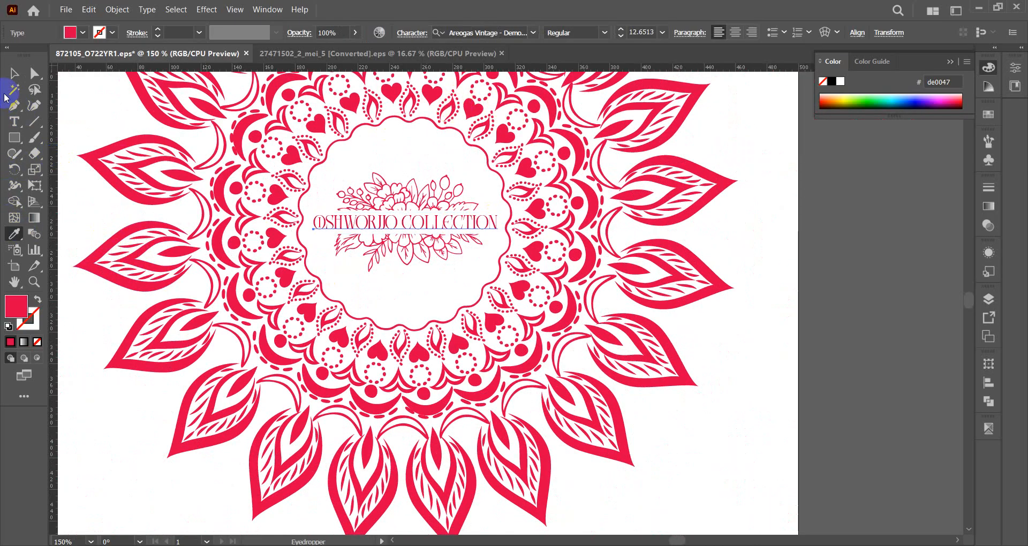
{"action": "left_click", "coordinate": [14, 73]}
{"action": "left_click", "coordinate": [87, 103]}
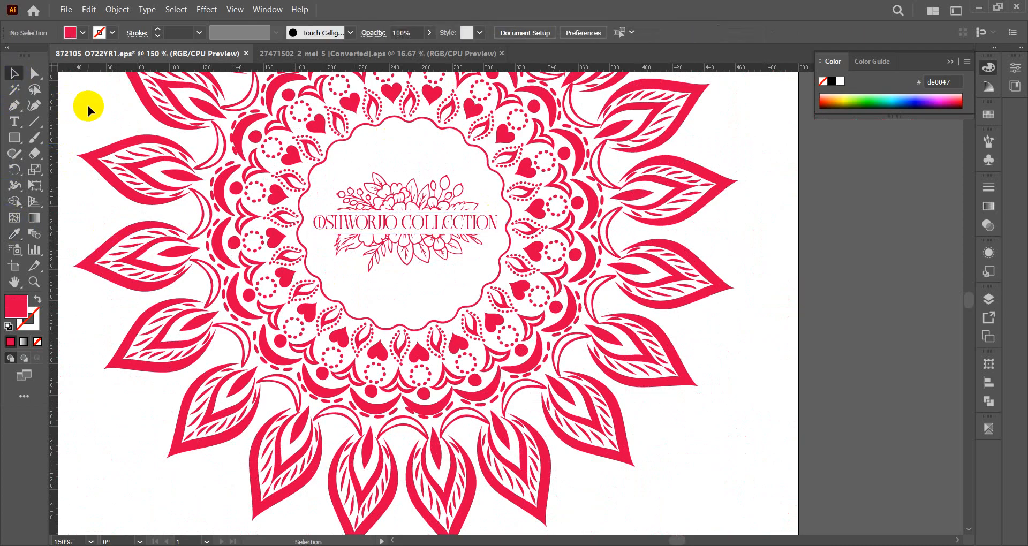
{"action": "left_click", "coordinate": [386, 222]}
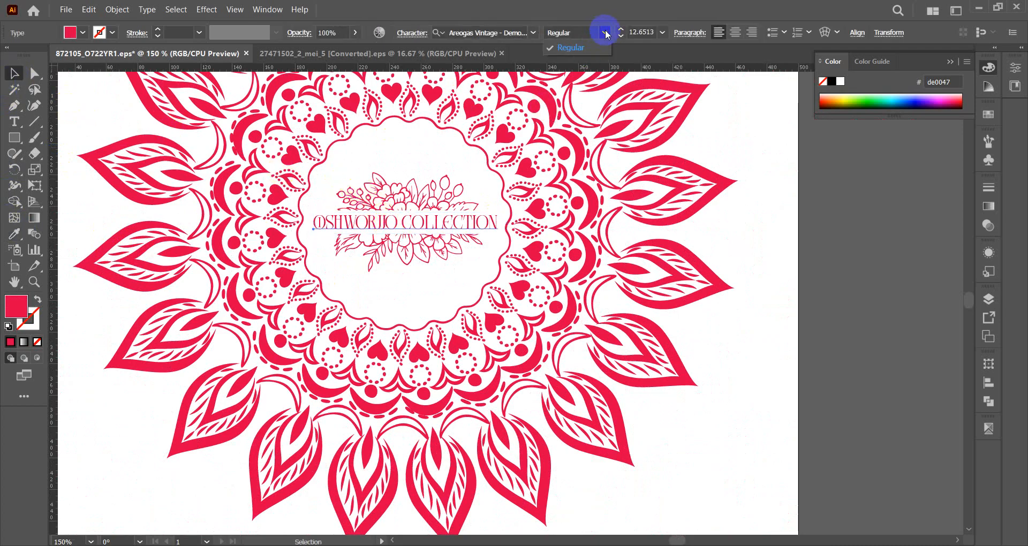
{"action": "left_click", "coordinate": [787, 168]}
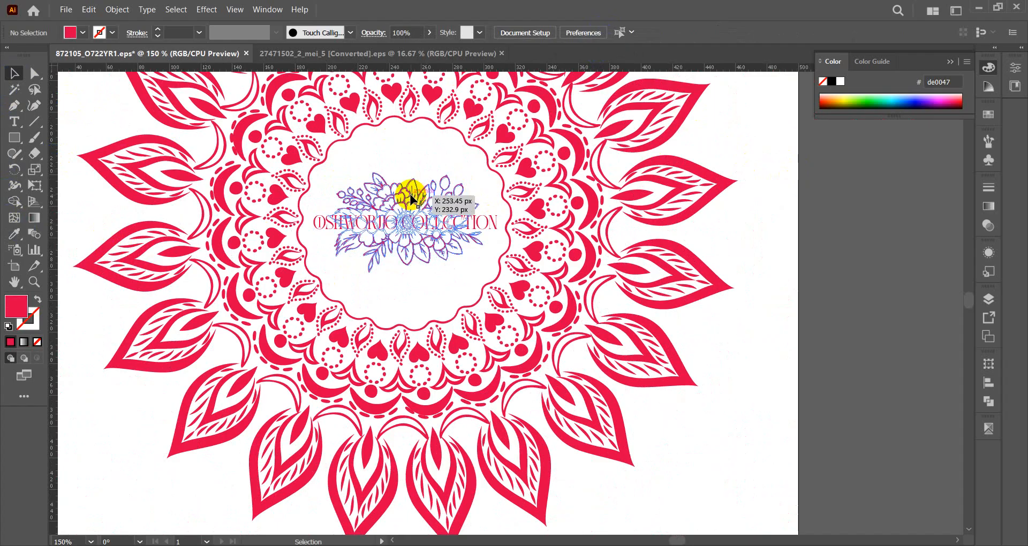
- Trim the upper and lower edges of the white band behind the brand text so it fits the lettering more tightly
{"action": "scroll", "coordinate": [462, 221], "scroll_direction": "up", "scroll_amount": 2}
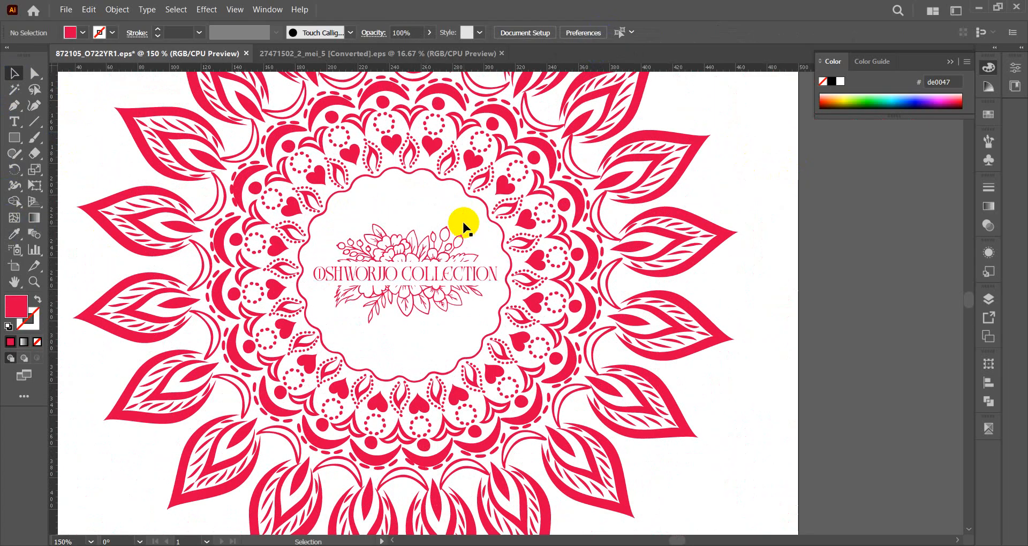
{"action": "left_click", "coordinate": [411, 239]}
{"action": "scroll", "coordinate": [428, 265], "scroll_direction": "up", "scroll_amount": 3}
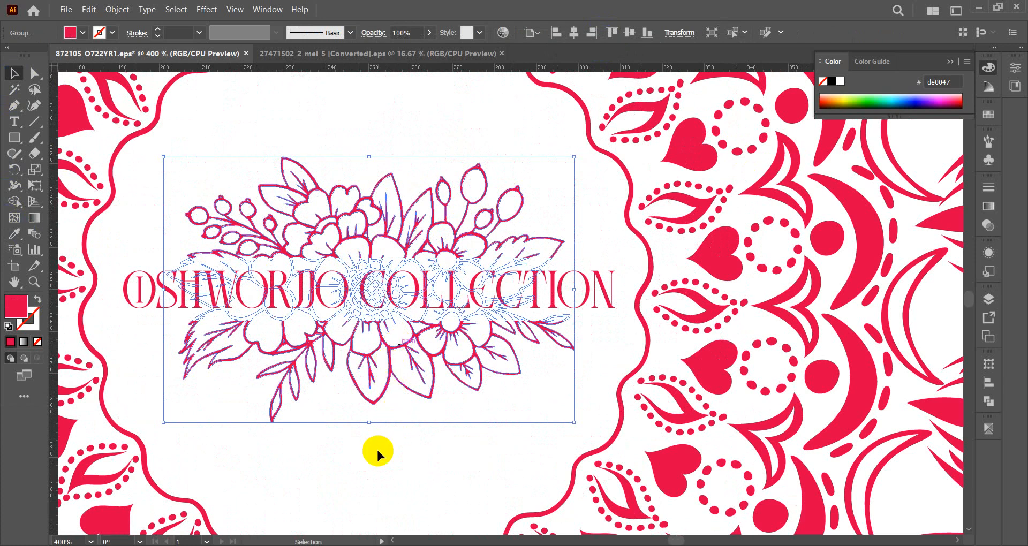
{"action": "left_click", "coordinate": [351, 460]}
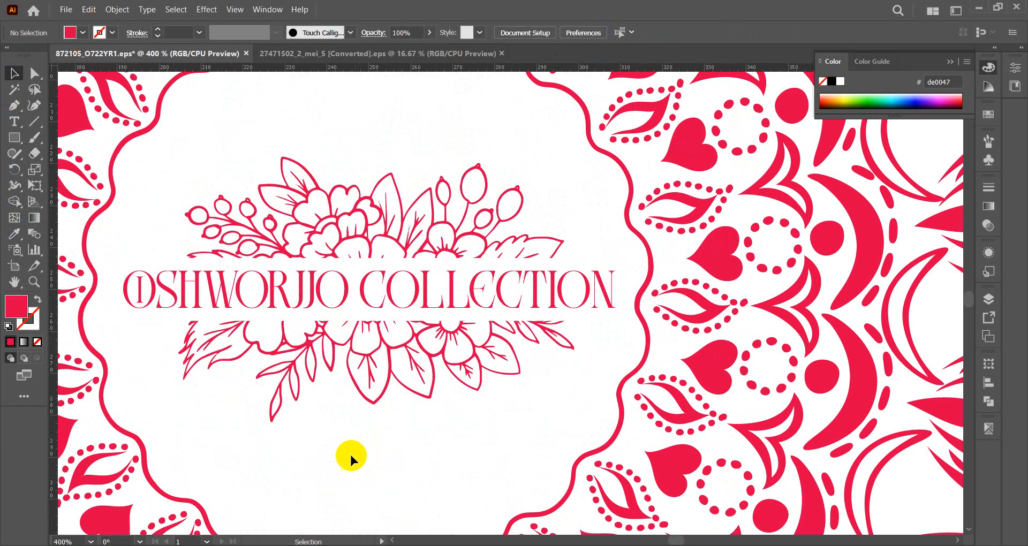
{"action": "left_click", "coordinate": [364, 259]}
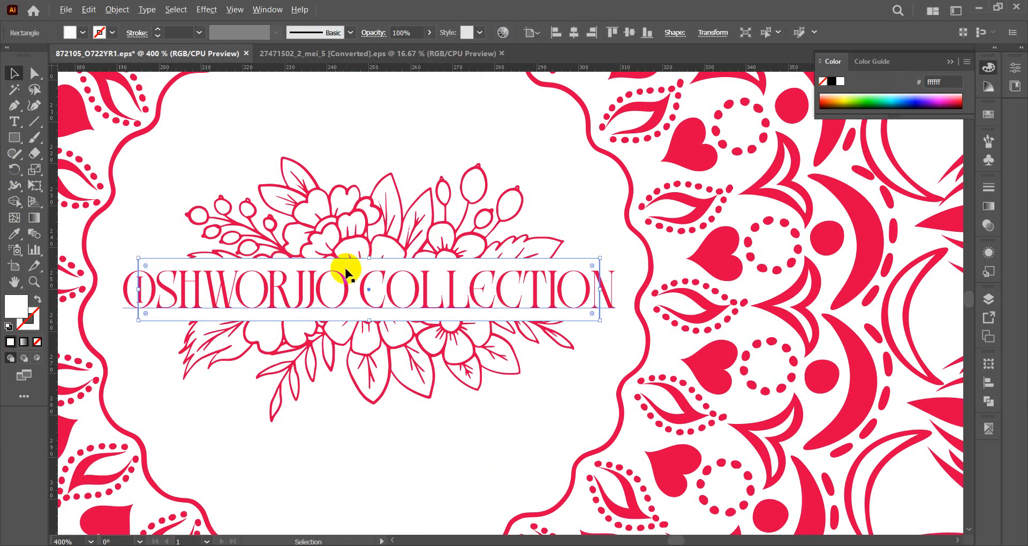
{"action": "scroll", "coordinate": [364, 259], "scroll_direction": "up", "scroll_amount": 1}
{"action": "mouse_move", "coordinate": [377, 251]}
{"action": "left_mouse_down"}
{"action": "mouse_move", "coordinate": [374, 241]}
{"action": "mouse_move", "coordinate": [376, 257]}
{"action": "left_mouse_up"}
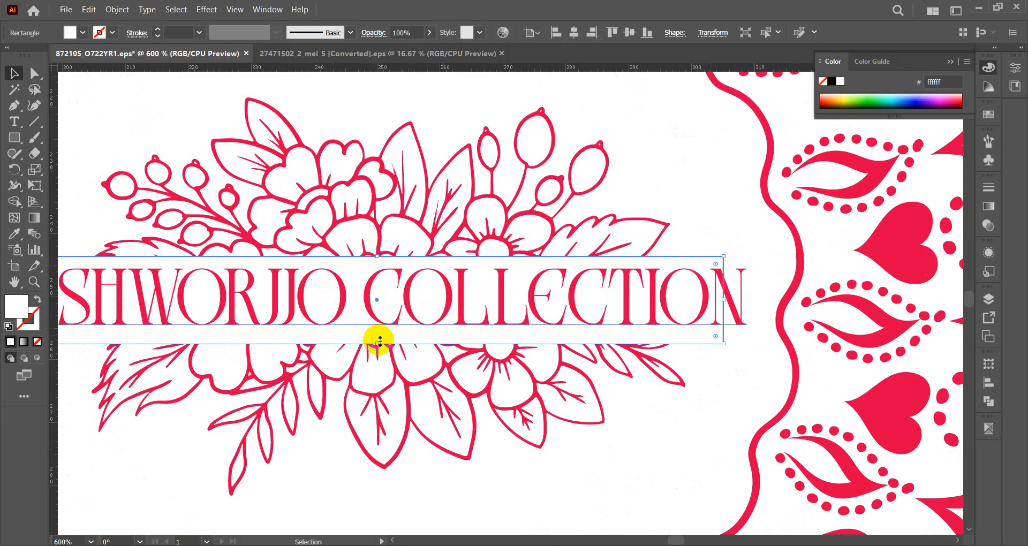
{"action": "left_click_drag", "start_coordinate": [377, 343], "coordinate": [377, 337]}
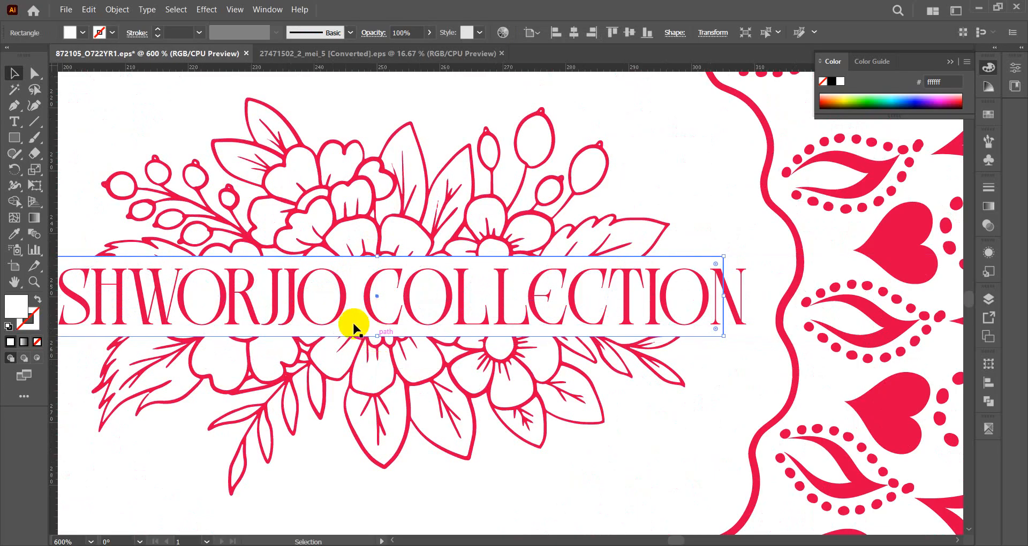
- Center the brand text and the trimmed white band vertically on each other
{"action": "left_click", "coordinate": [281, 298], "text": "shift"}
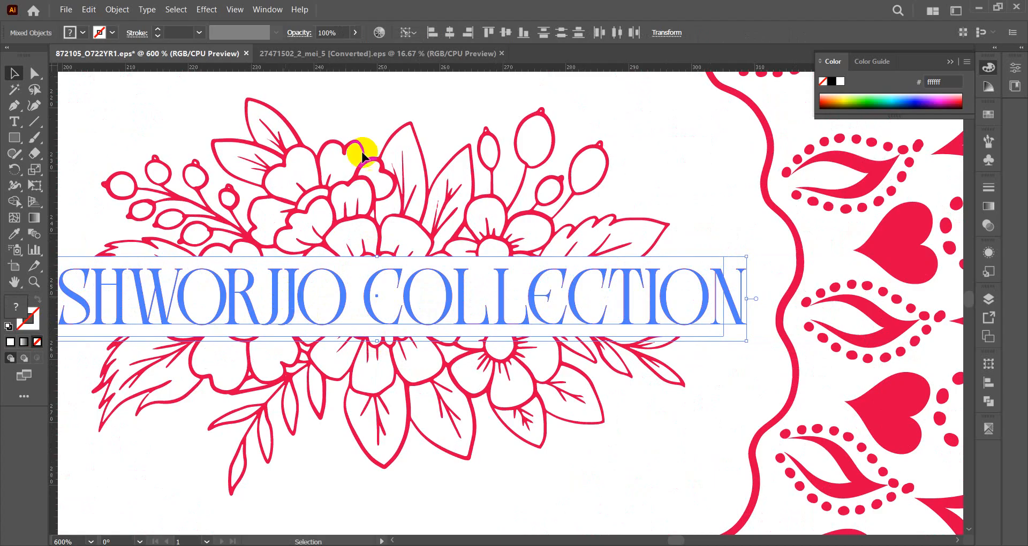
{"action": "left_click", "coordinate": [505, 33]}
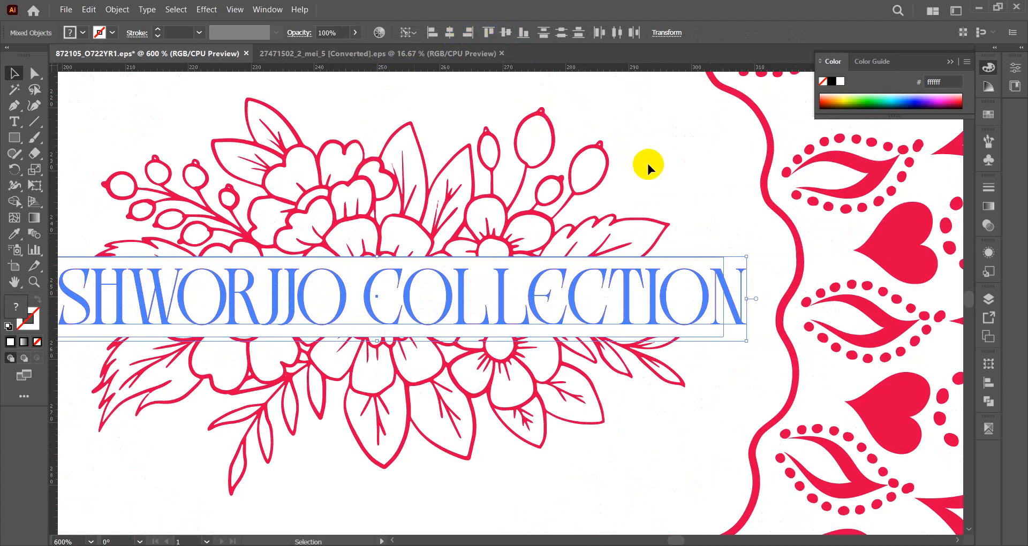
{"action": "left_click", "coordinate": [536, 248]}
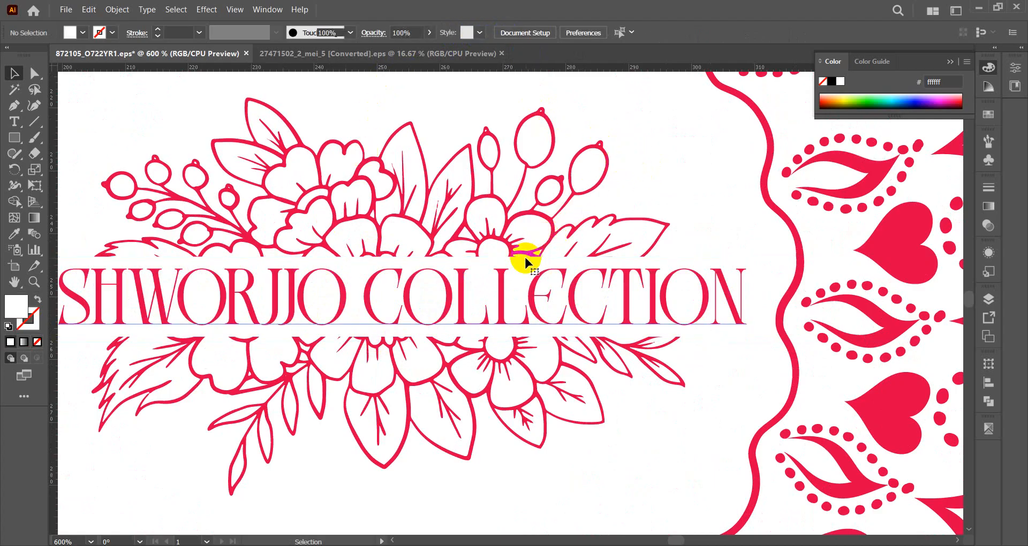
{"action": "left_click", "coordinate": [524, 256]}
{"action": "left_click", "coordinate": [626, 419]}
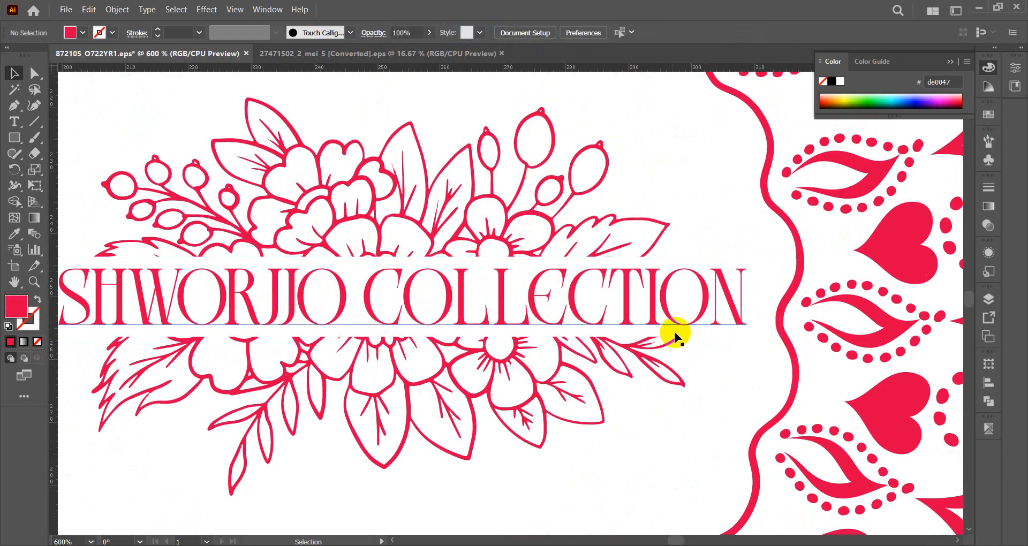
- Enlarge the brand text from its center to about 13.12 pt and lock it
{"action": "scroll", "coordinate": [842, 246], "scroll_direction": "down", "scroll_amount": 2}
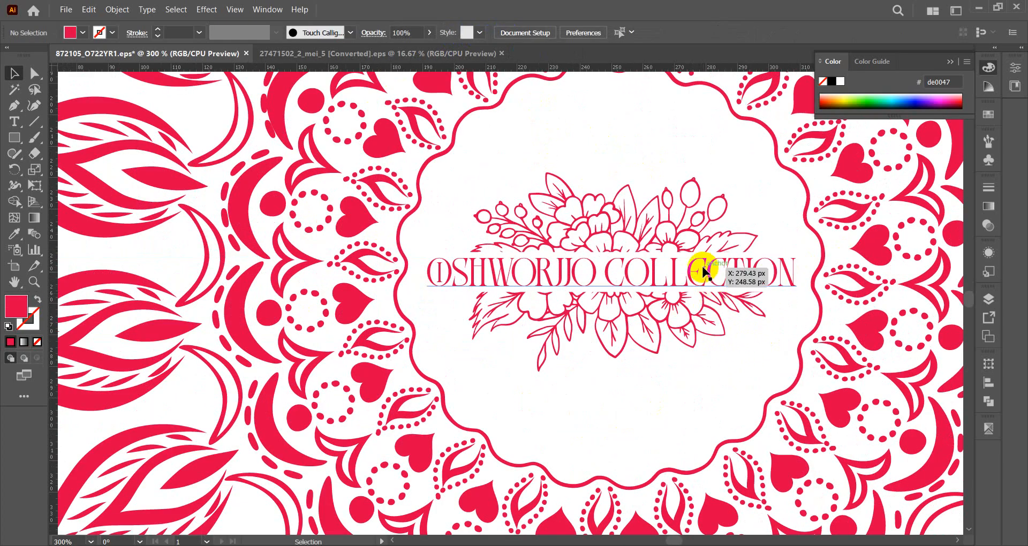
{"action": "left_click", "coordinate": [702, 272]}
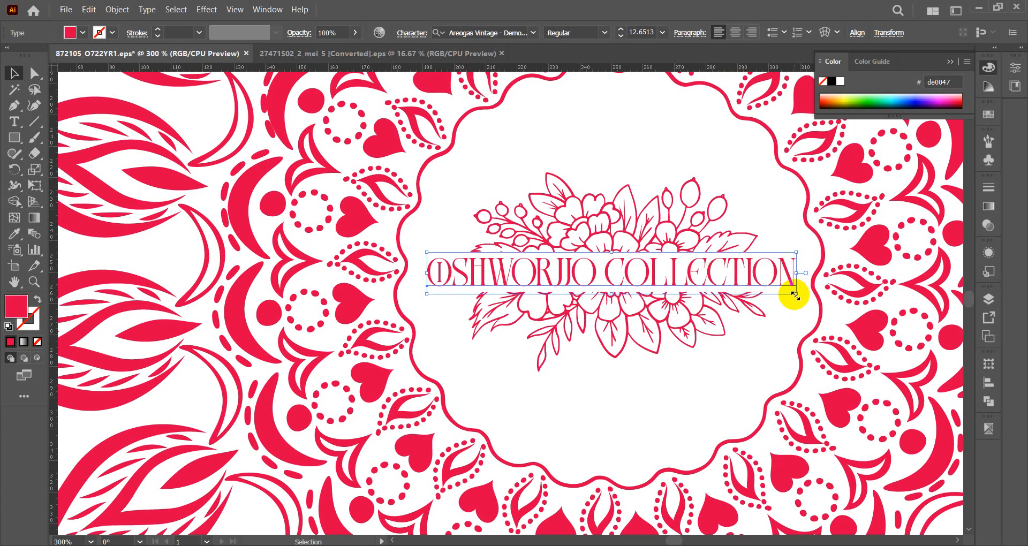
{"action": "left_click_drag", "start_coordinate": [796, 295], "coordinate": [803, 302]}
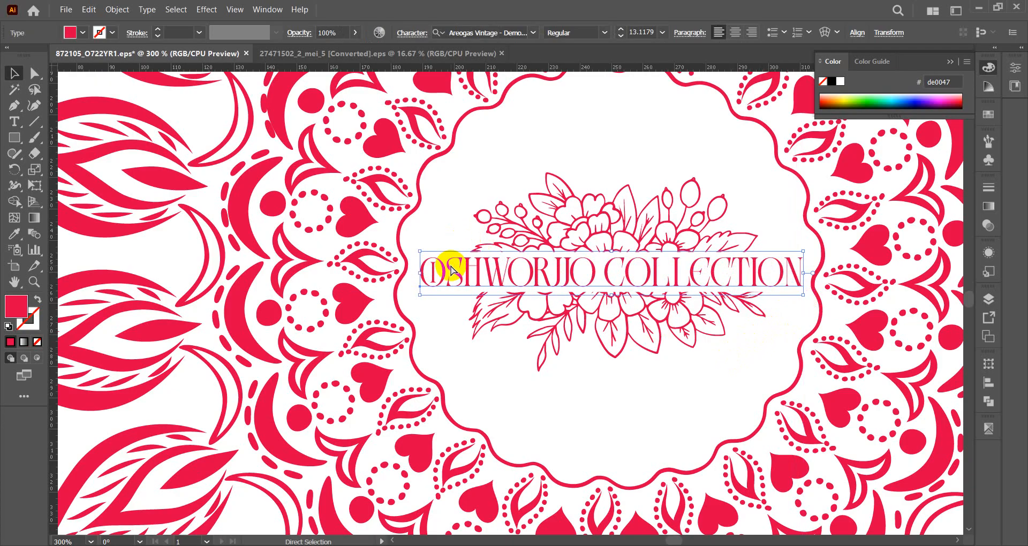
{"action": "key", "text": "ctrl+2"}
- Enlarge the white band from its center to just beyond both ends of the brand text and center it vertically with the bouquet
{"action": "left_click", "coordinate": [547, 274]}
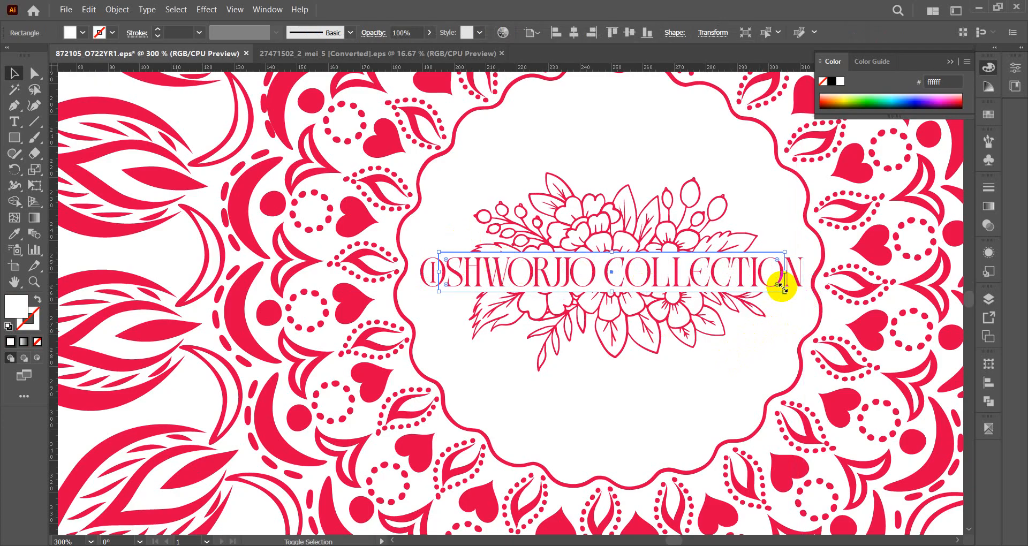
{"action": "left_click_drag", "start_coordinate": [783, 289], "coordinate": [806, 303]}
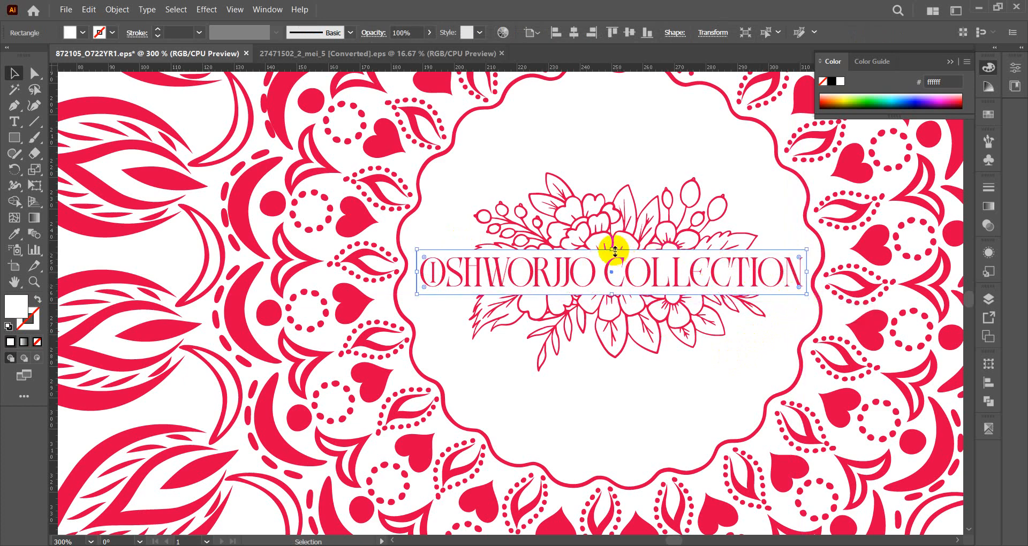
{"action": "left_click", "coordinate": [591, 244], "text": "shift"}
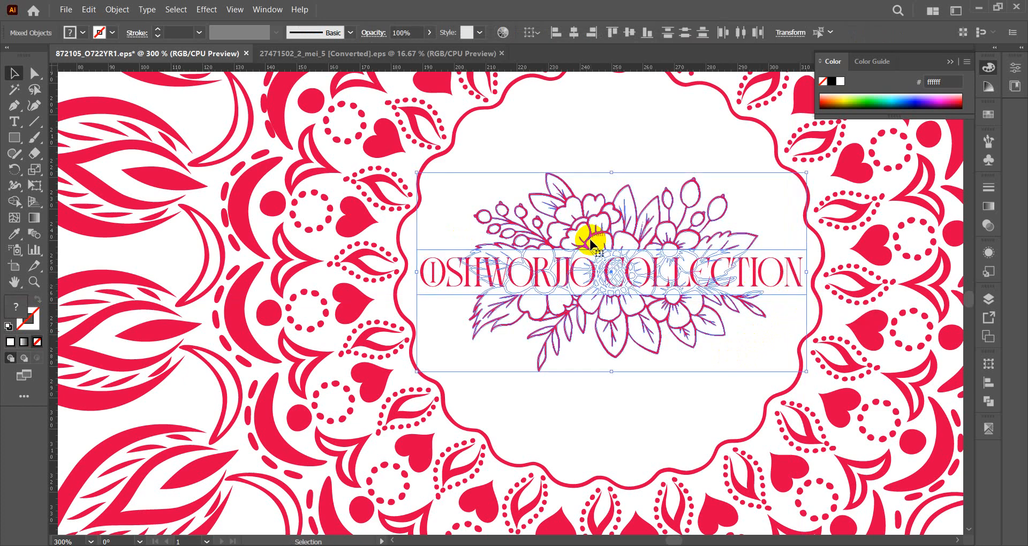
{"action": "left_click", "coordinate": [627, 33]}
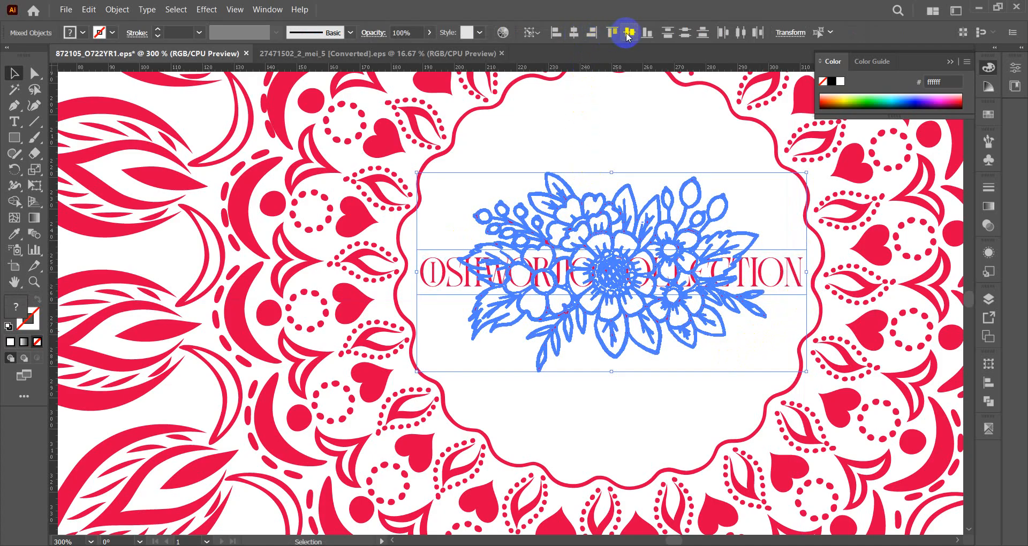
{"action": "left_click", "coordinate": [620, 119]}
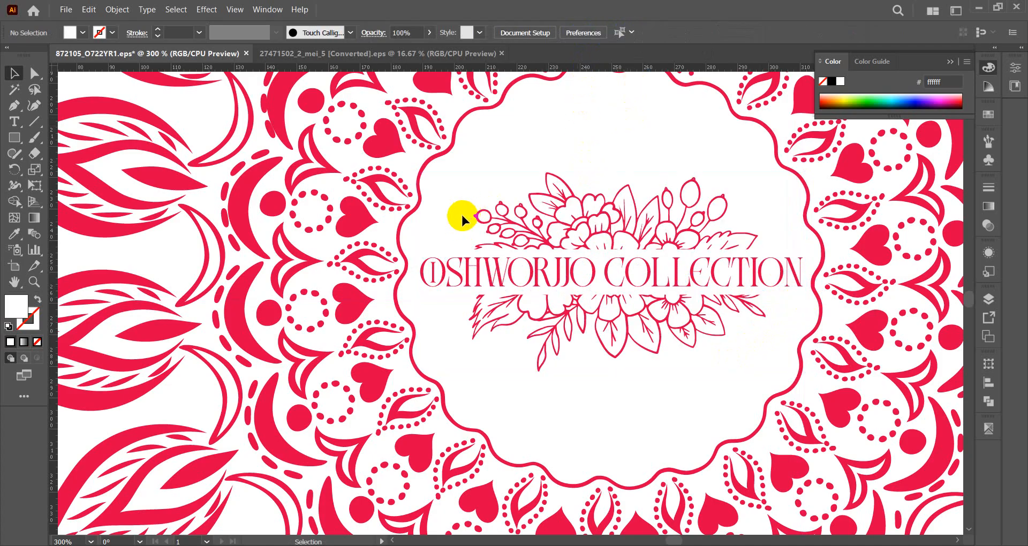
- Add a 0.5 pt black stroke around the white band and inspect its edge beside the mandala's inner outline
{"action": "left_click", "coordinate": [444, 251]}
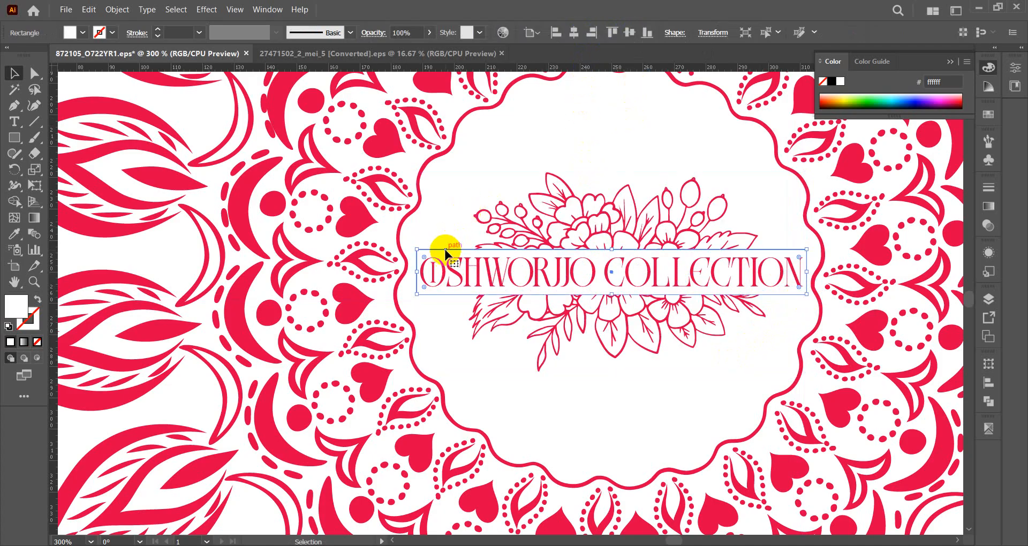
{"action": "left_click", "coordinate": [157, 30]}
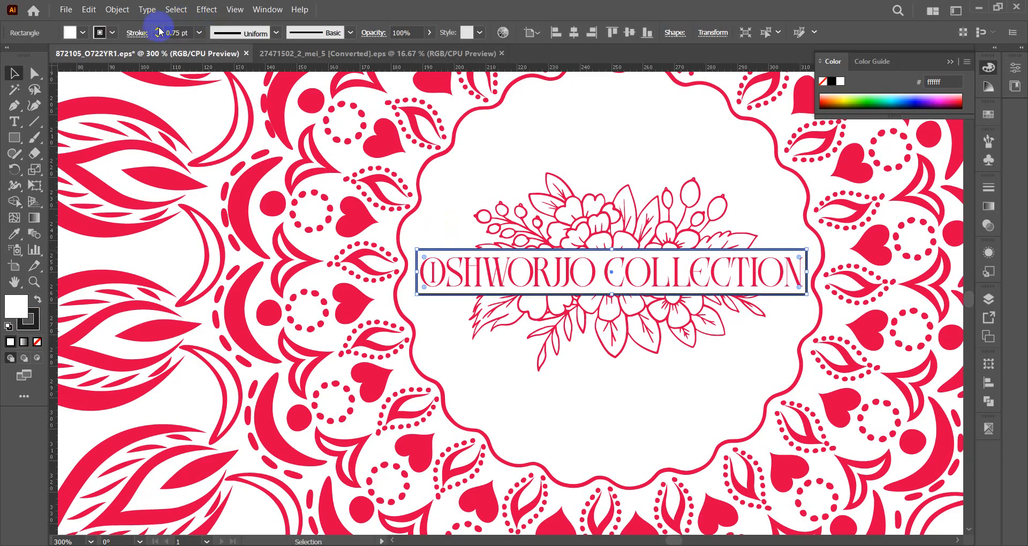
{"action": "left_click", "coordinate": [170, 34]}
{"action": "left_click", "coordinate": [157, 36]}
{"action": "left_click", "coordinate": [551, 136]}
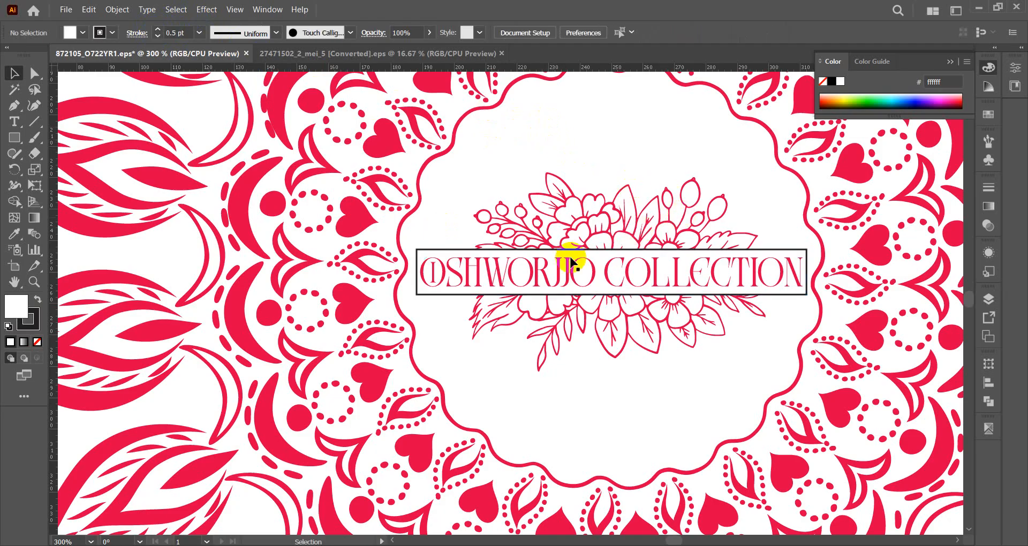
{"action": "scroll", "coordinate": [429, 300], "scroll_direction": "up", "scroll_amount": 1}
{"action": "scroll", "coordinate": [402, 258], "scroll_direction": "up", "scroll_amount": 3}
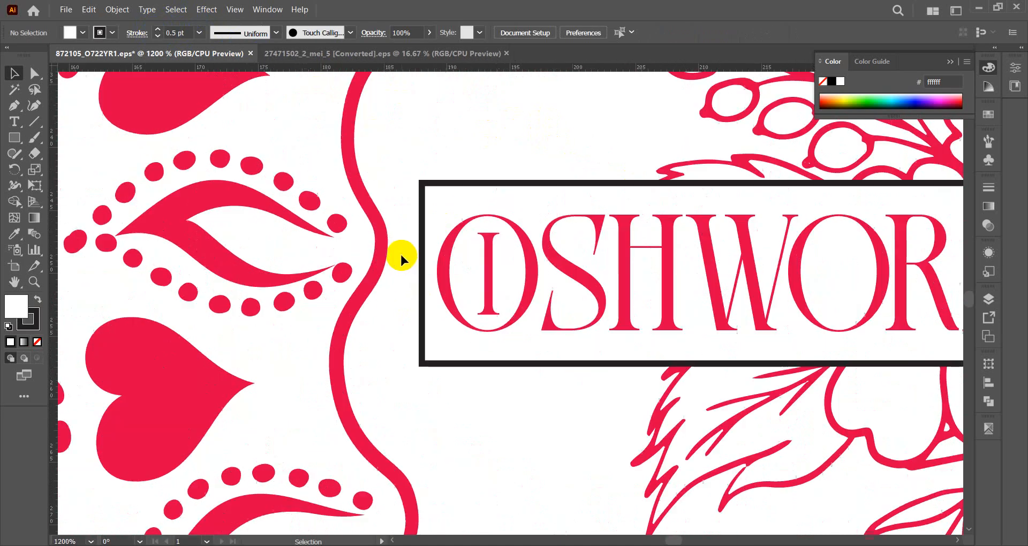
- Expand the fill and stroke of the black-outlined rectangle framing the collection title
{"action": "left_click", "coordinate": [429, 211]}
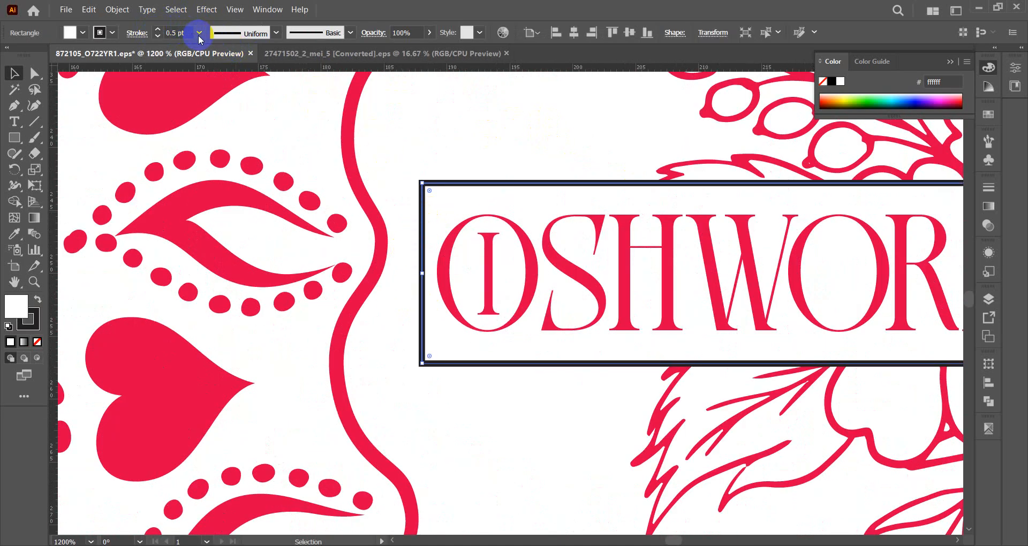
{"action": "left_click", "coordinate": [138, 34]}
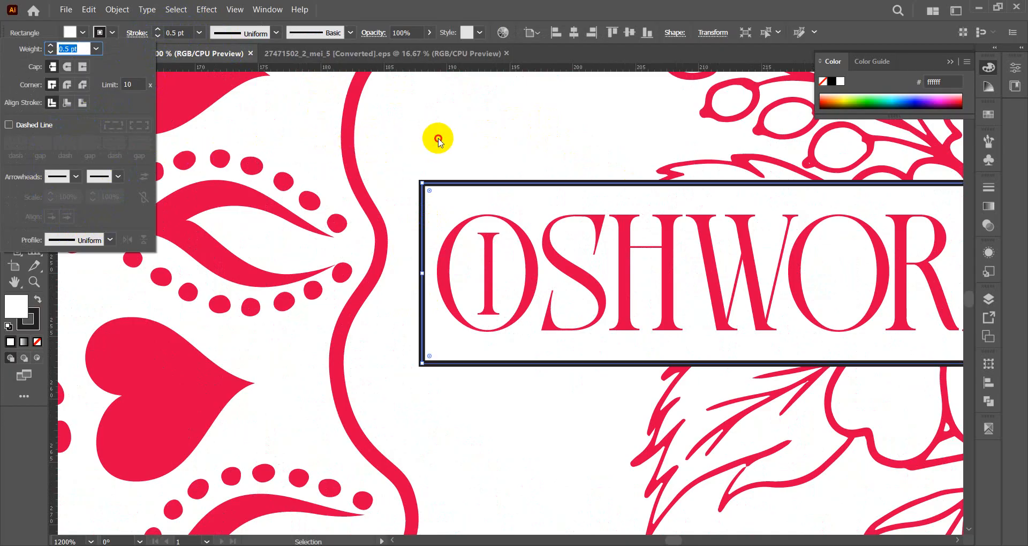
{"action": "left_click", "coordinate": [438, 140]}
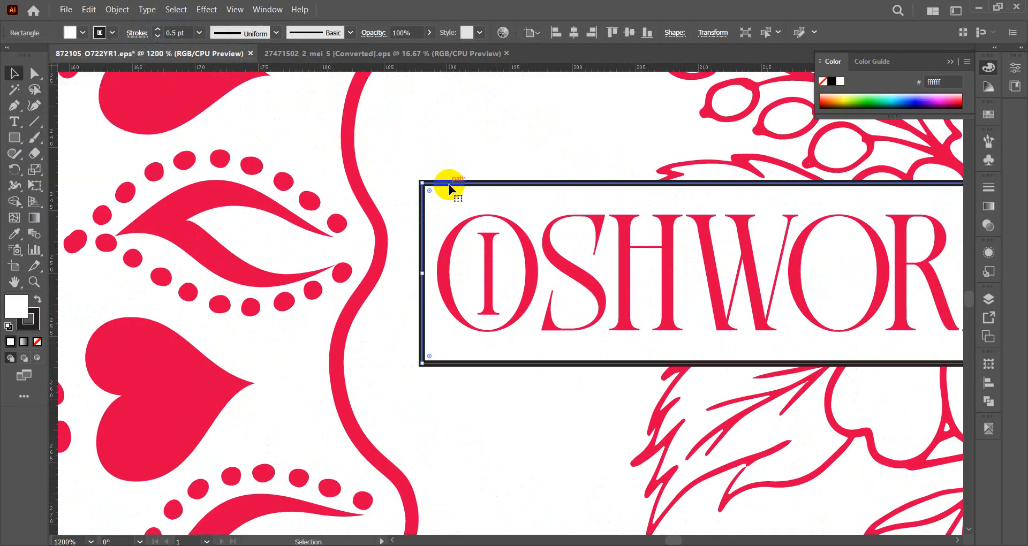
{"action": "right_click", "coordinate": [448, 184]}
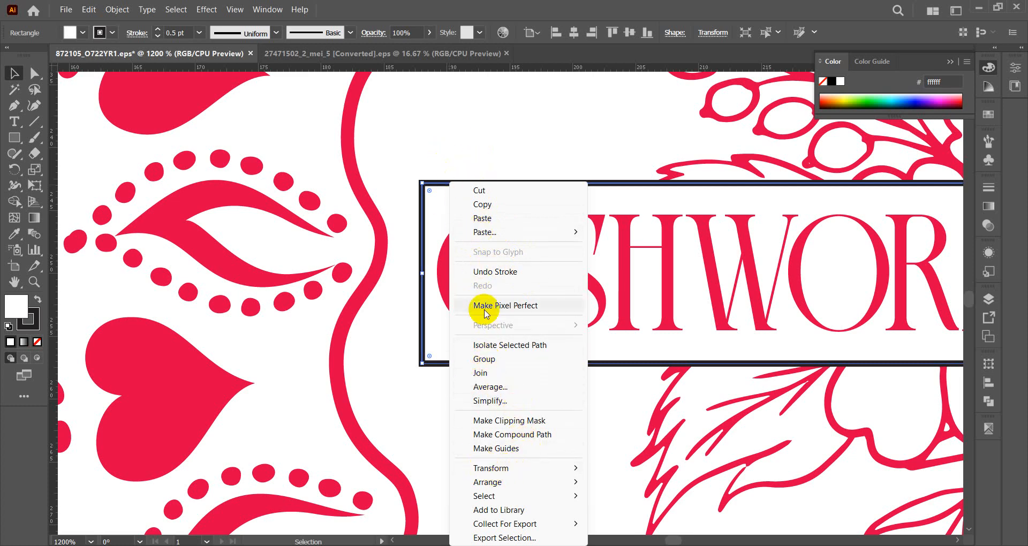
{"action": "left_click", "coordinate": [116, 10]}
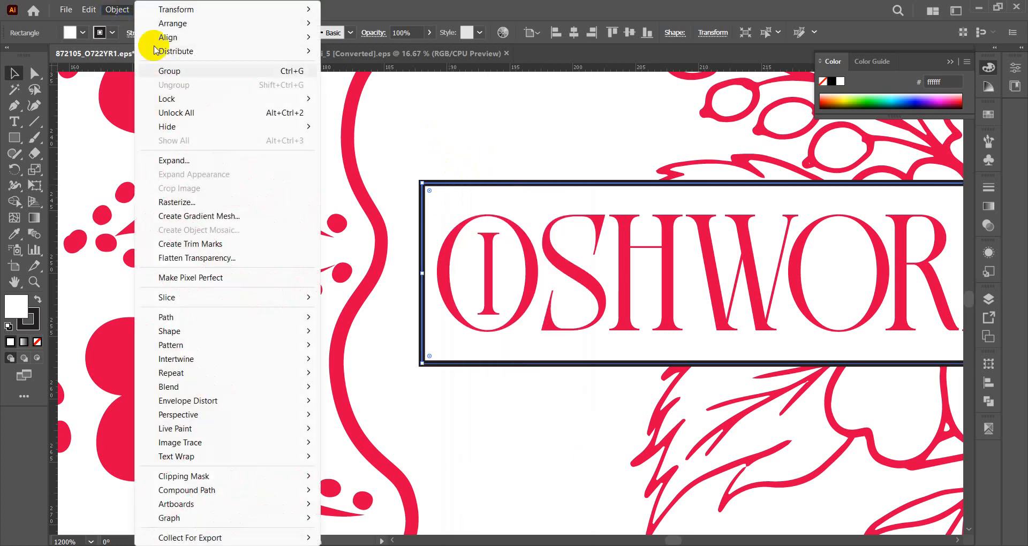
{"action": "left_click", "coordinate": [183, 159]}
{"action": "left_click", "coordinate": [477, 356]}
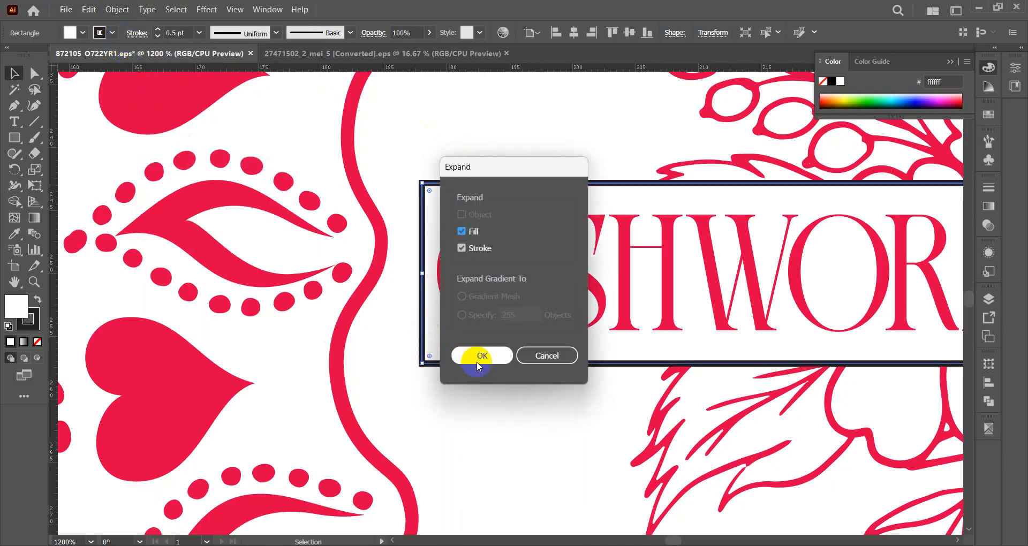
{"action": "left_click", "coordinate": [119, 10]}
{"action": "left_click", "coordinate": [168, 160]}
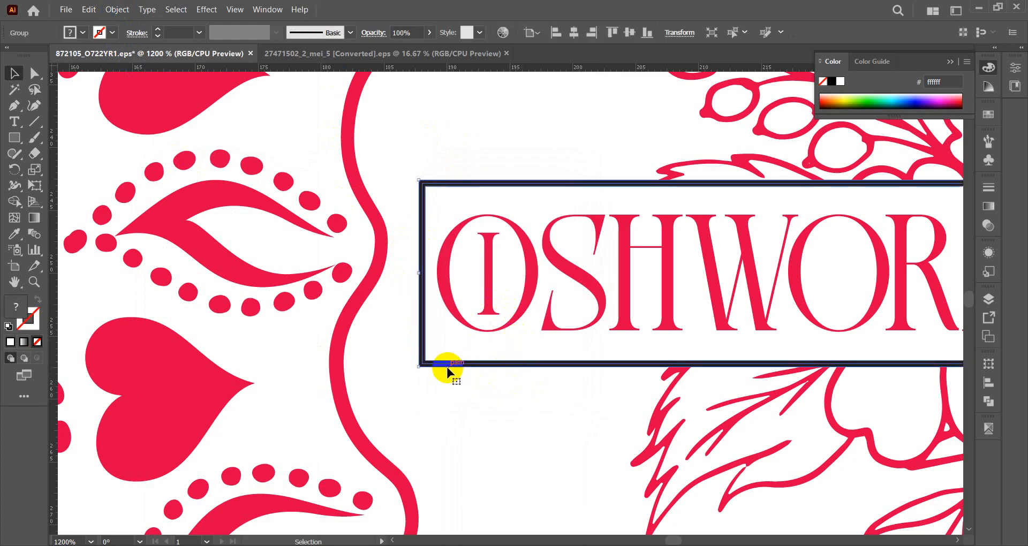
{"action": "left_click", "coordinate": [119, 9]}
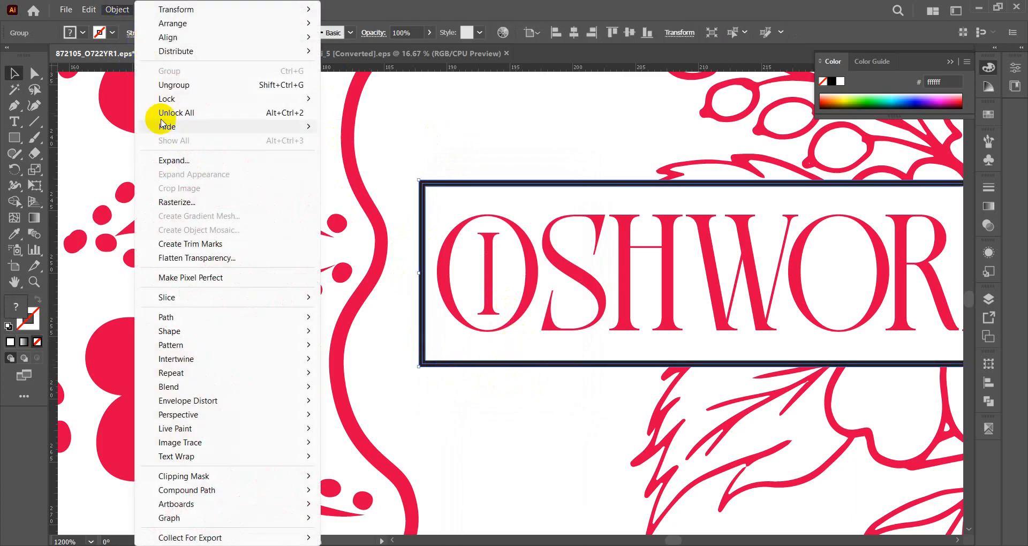
{"action": "left_click", "coordinate": [166, 160]}
{"action": "left_click", "coordinate": [406, 157]}
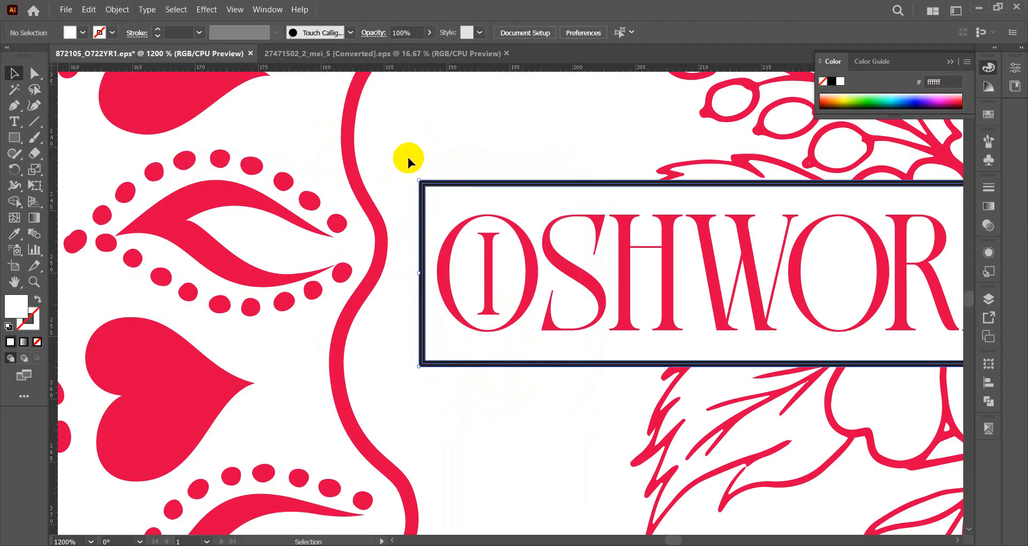
- Draw a straight vertical path about 21 px long across the title frame, just inside its left side
{"action": "scroll", "coordinate": [408, 161], "scroll_direction": "down", "scroll_amount": 3}
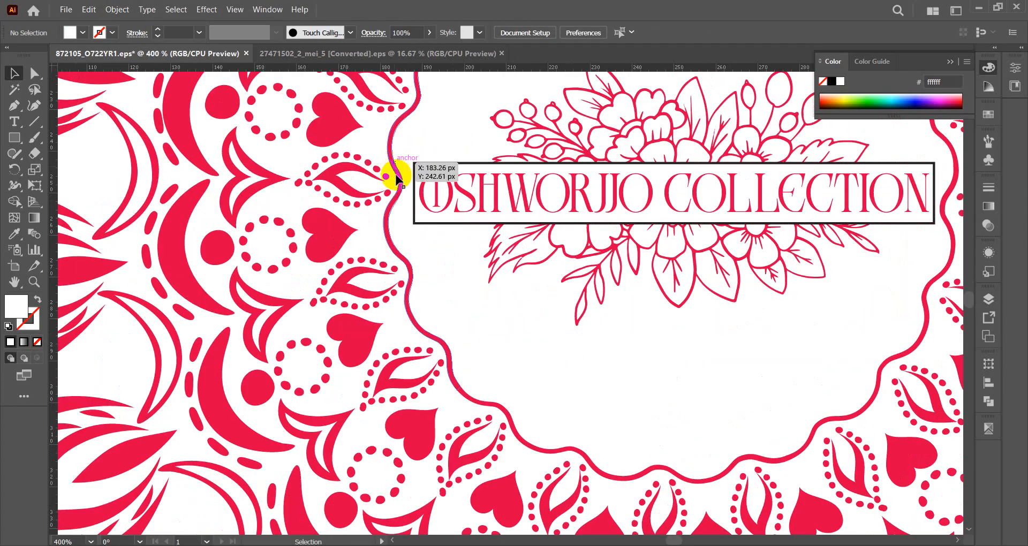
{"action": "scroll", "coordinate": [397, 182], "scroll_direction": "up", "scroll_amount": 3}
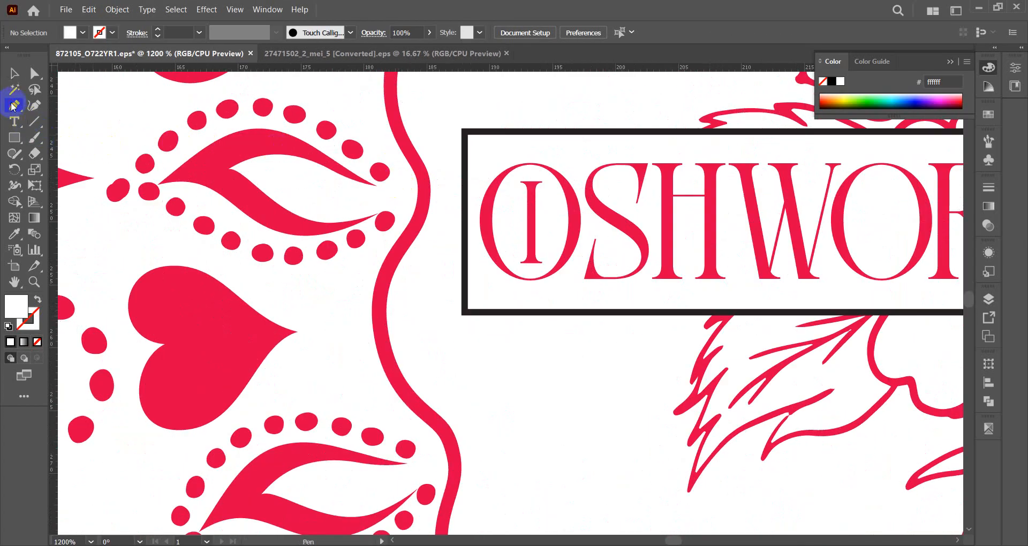
{"action": "left_click", "coordinate": [13, 105]}
{"action": "left_click", "coordinate": [471, 116]}
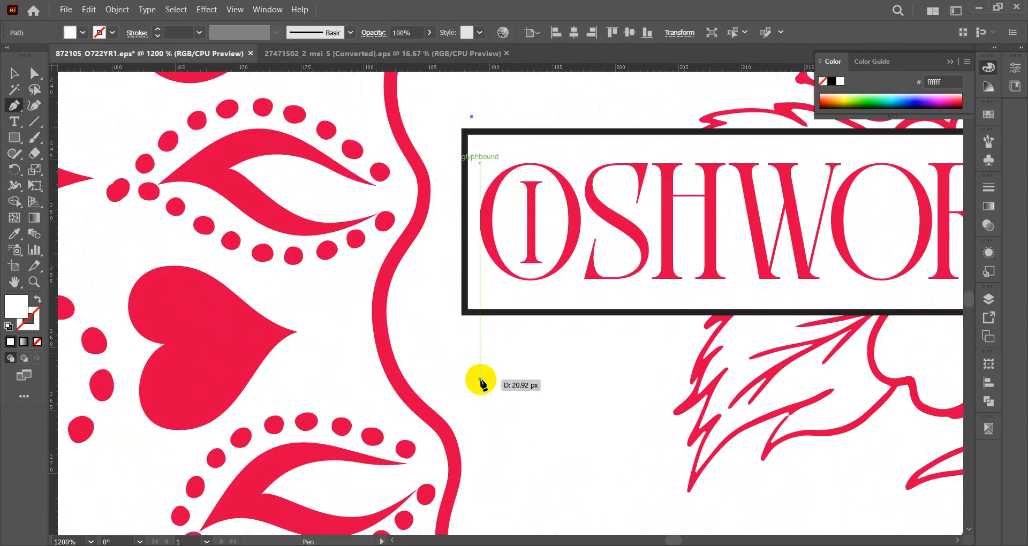
{"action": "left_click", "coordinate": [480, 379], "text": "shift"}
{"action": "left_click", "coordinate": [15, 75]}
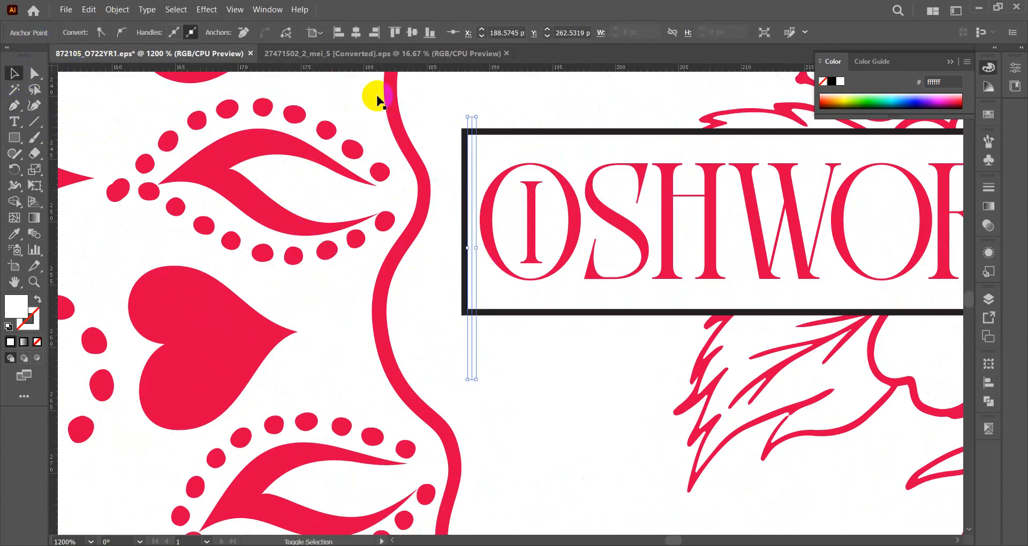
- Cut away the left side of the title frame along the vertical path with Shape Builder
{"action": "left_click", "coordinate": [465, 140], "text": "shift"}
{"action": "left_click", "coordinate": [14, 201]}
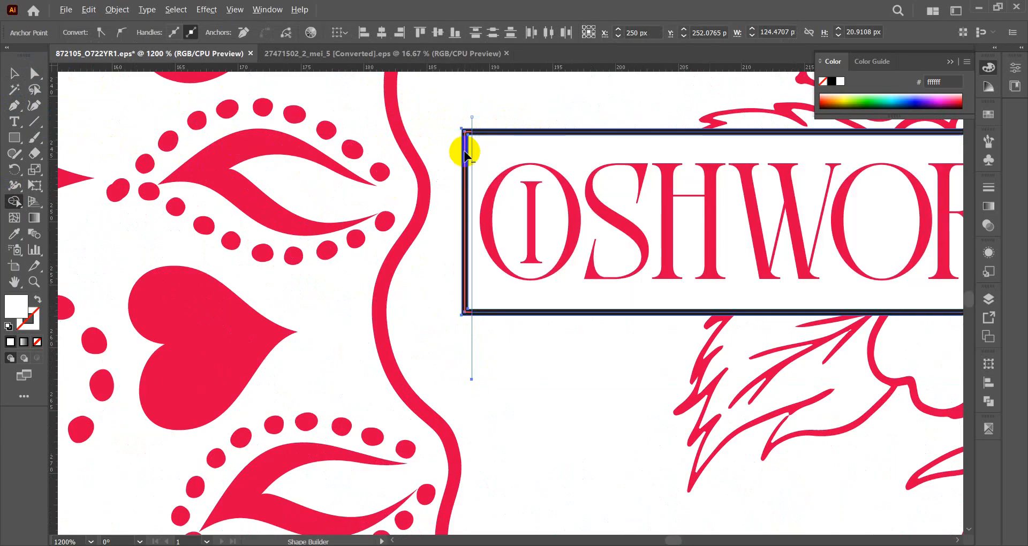
{"action": "left_click", "coordinate": [466, 151], "text": "alt"}
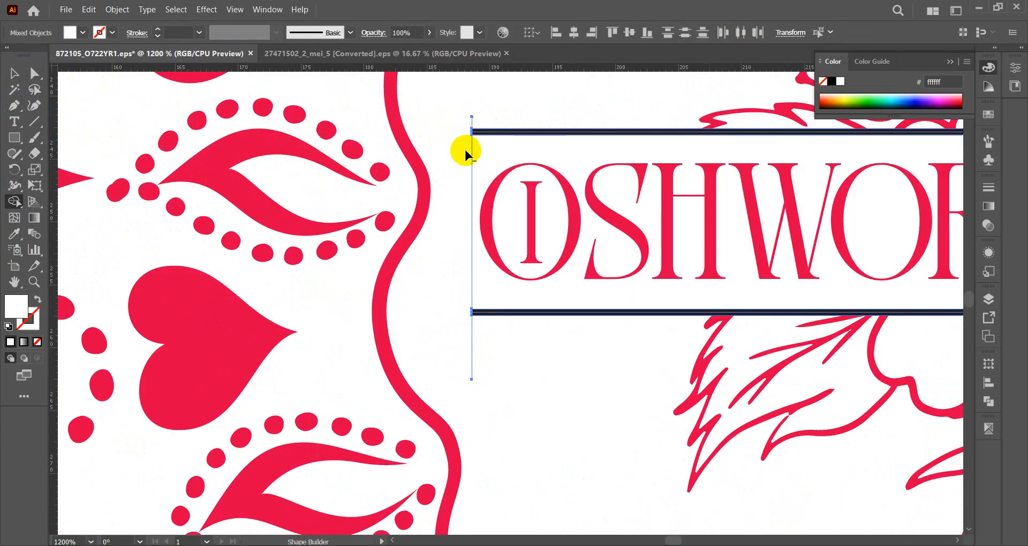
{"action": "left_click", "coordinate": [9, 74]}
{"action": "left_click", "coordinate": [450, 120]}
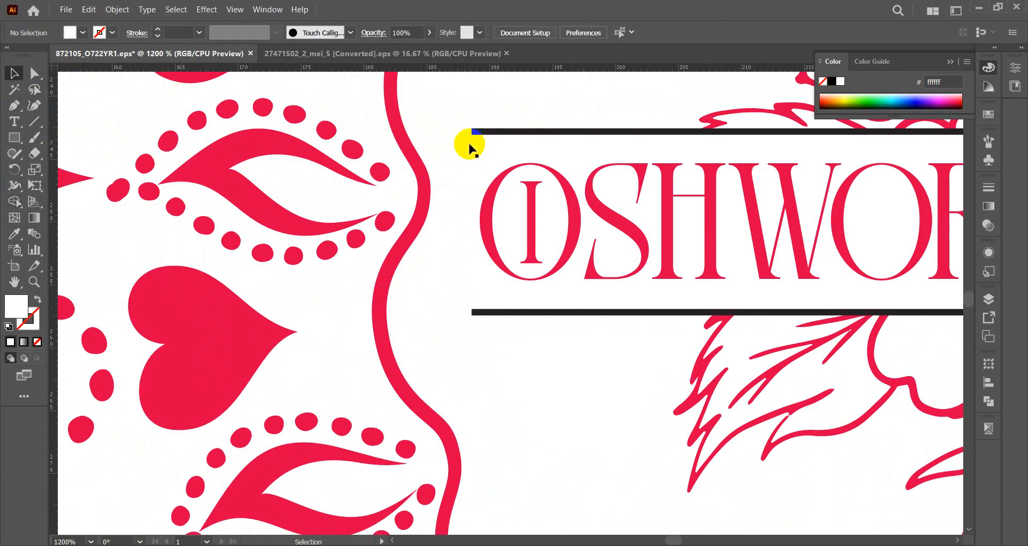
{"action": "left_click", "coordinate": [468, 142]}
{"action": "left_click", "coordinate": [373, 180]}
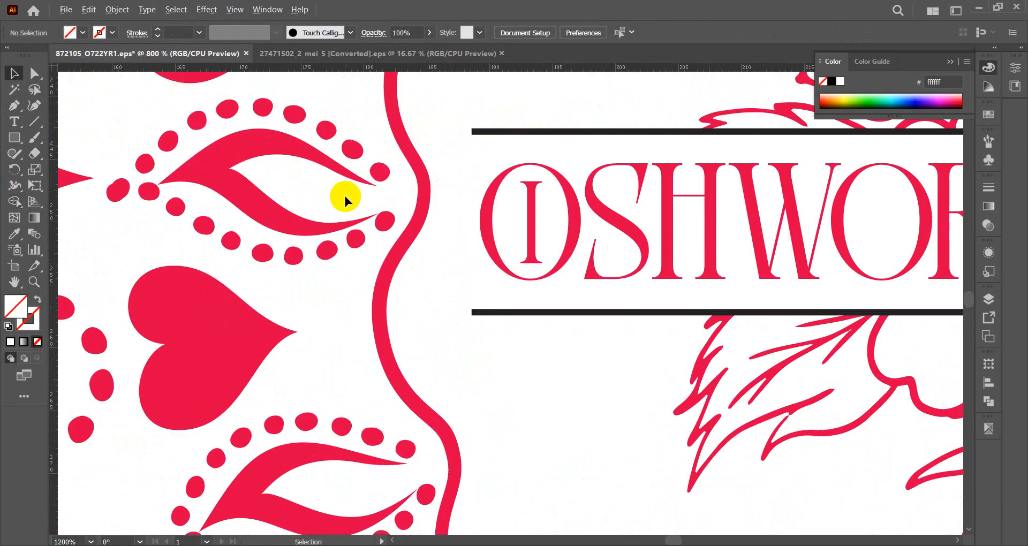
- Draw a straight vertical path about 16 px long across the title frame, just inside its right side
{"action": "scroll", "coordinate": [344, 196], "scroll_direction": "down", "scroll_amount": 3}
{"action": "scroll", "coordinate": [958, 187], "scroll_direction": "up", "scroll_amount": 3}
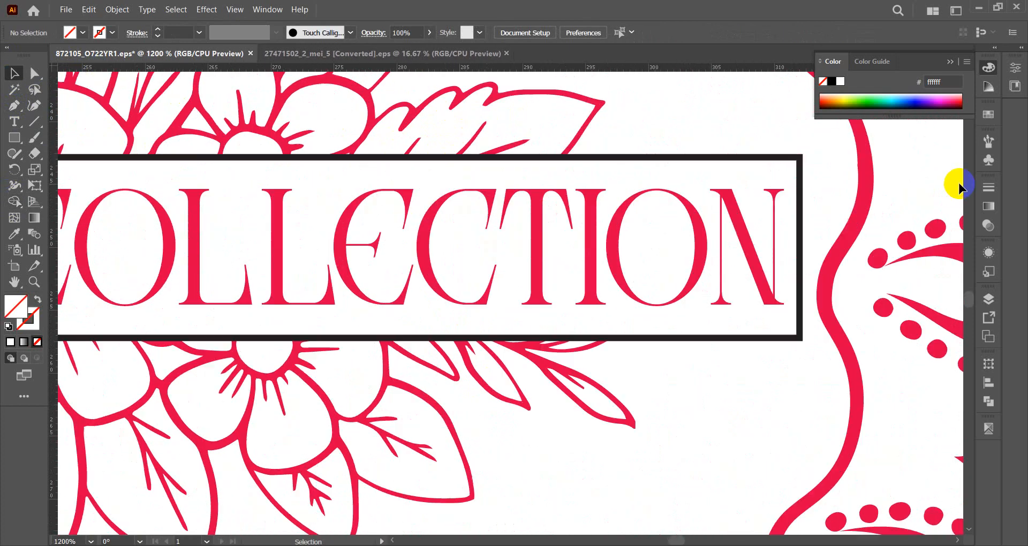
{"action": "scroll", "coordinate": [958, 187], "scroll_direction": "up", "scroll_amount": 1}
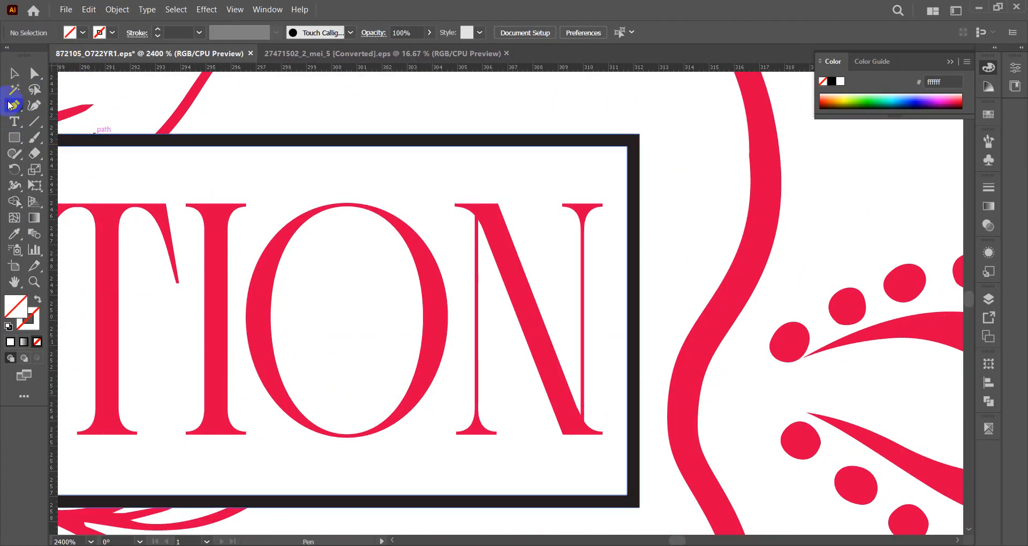
{"action": "left_click", "coordinate": [11, 106]}
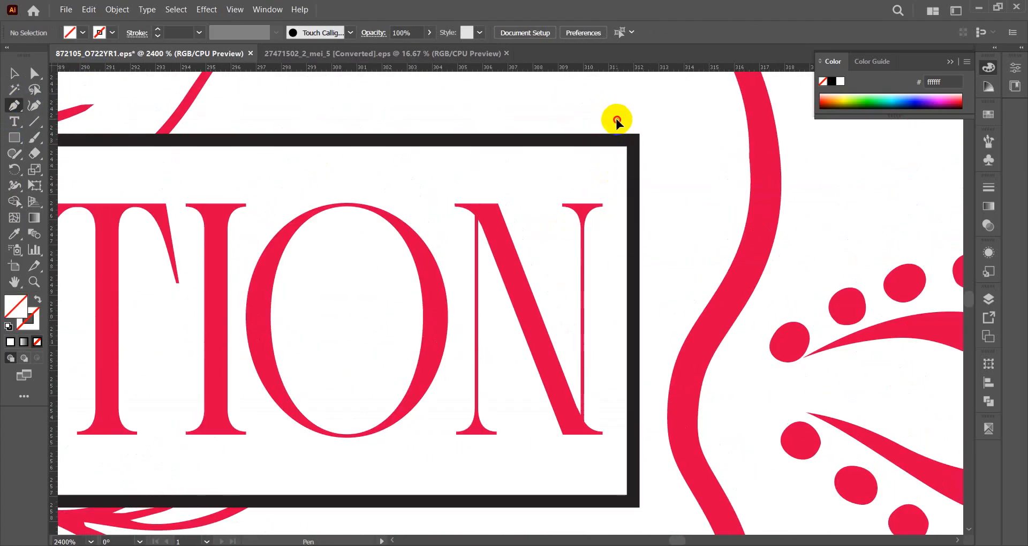
{"action": "left_click", "coordinate": [616, 119]}
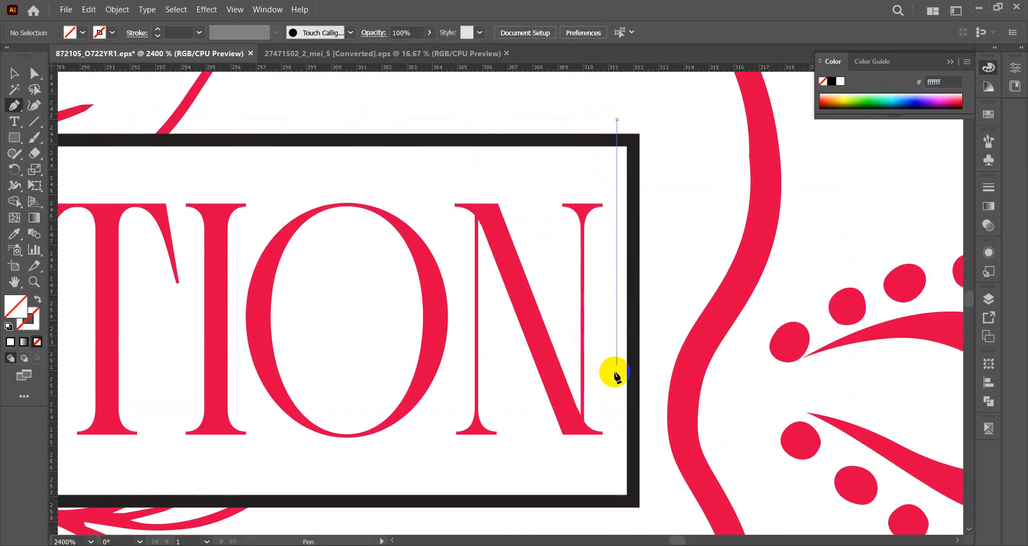
{"action": "left_click", "coordinate": [617, 524], "text": "shift"}
{"action": "left_click", "coordinate": [14, 73]}
- Cut away the right side of the title frame with Shape Builder, keeping the bars above and below the title
{"action": "left_click", "coordinate": [172, 140], "text": "shift"}
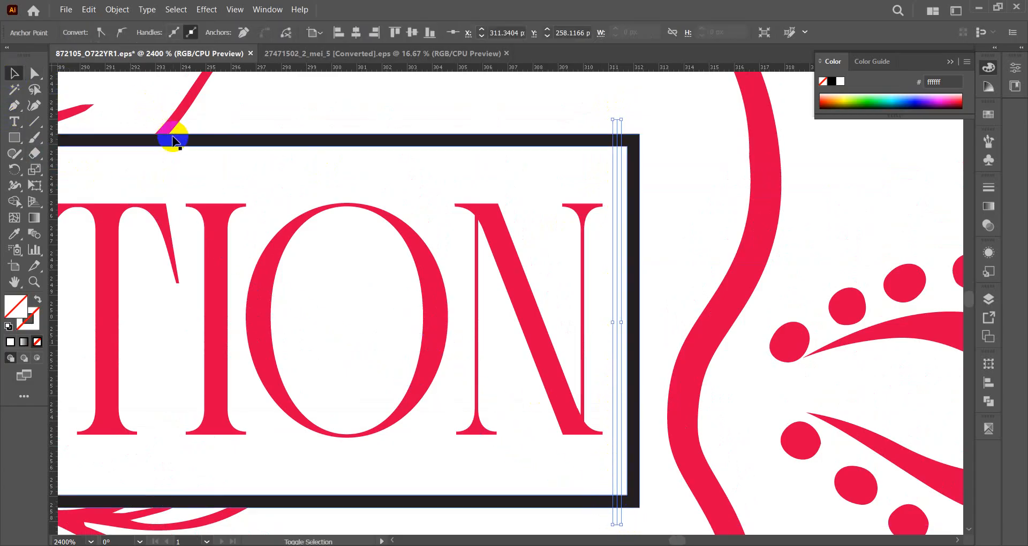
{"action": "left_click", "coordinate": [15, 202]}
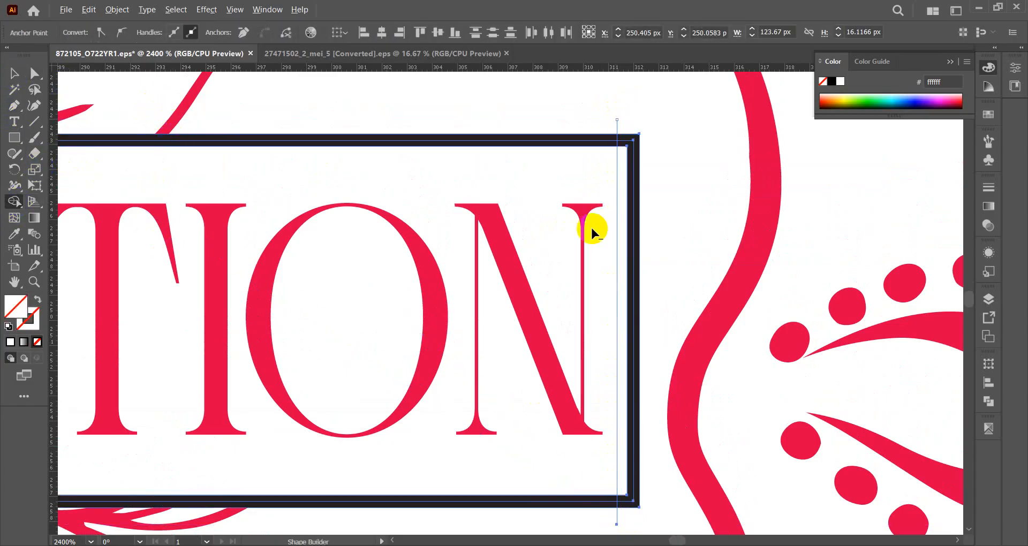
{"action": "left_click", "coordinate": [633, 189]}
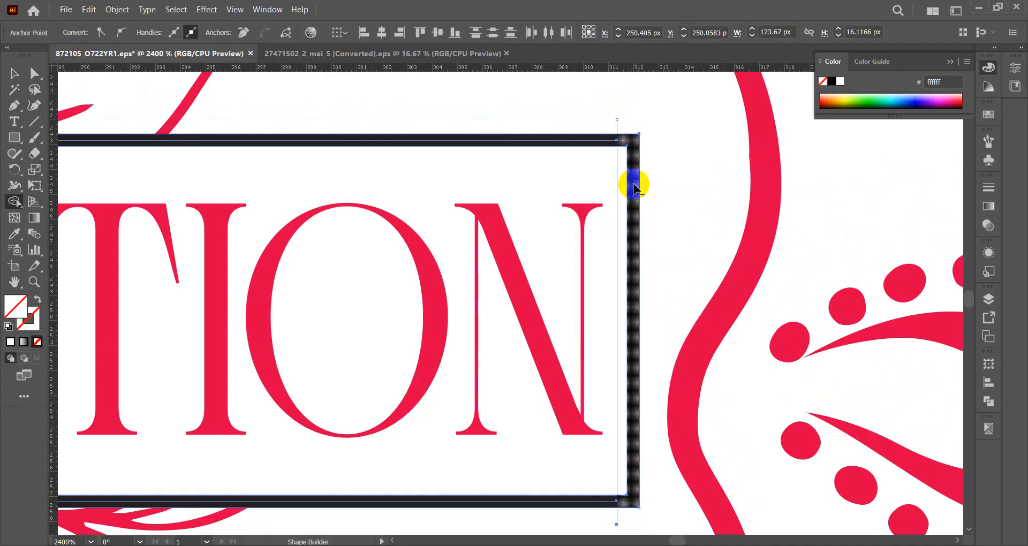
{"action": "left_click", "coordinate": [633, 188], "text": "alt"}
{"action": "left_click", "coordinate": [15, 73]}
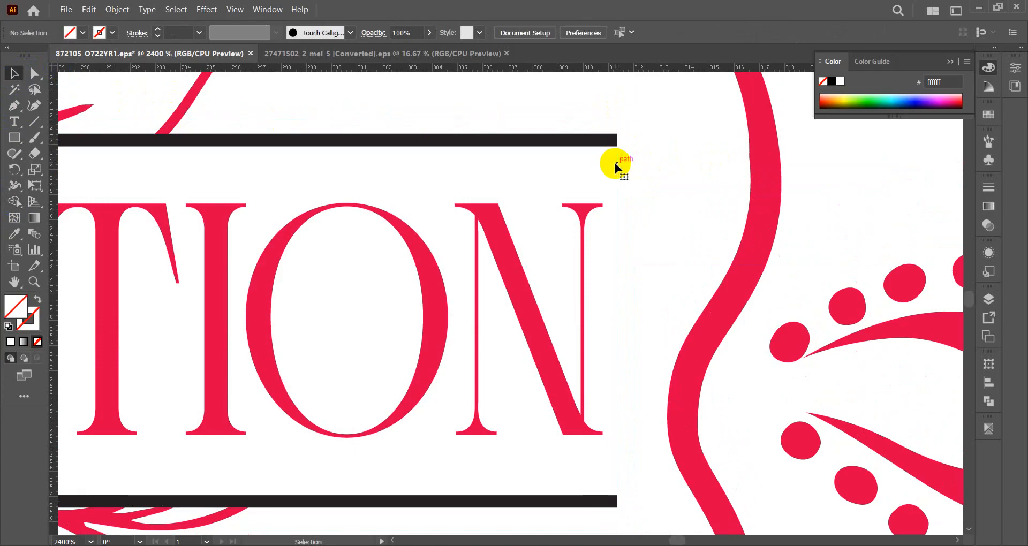
- Save the mandala's fill colour as a new global RGB process swatch named R=222 G=0 B=71
{"action": "scroll", "coordinate": [686, 150], "scroll_direction": "down", "scroll_amount": 7}
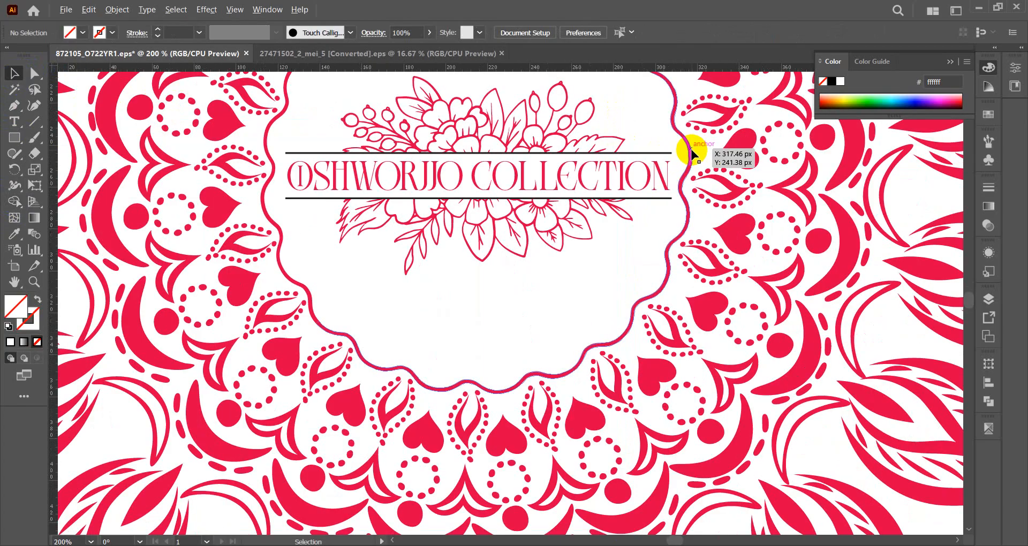
{"action": "scroll", "coordinate": [690, 153], "scroll_direction": "down", "scroll_amount": 1}
{"action": "scroll", "coordinate": [482, 230], "scroll_direction": "up", "scroll_amount": 3}
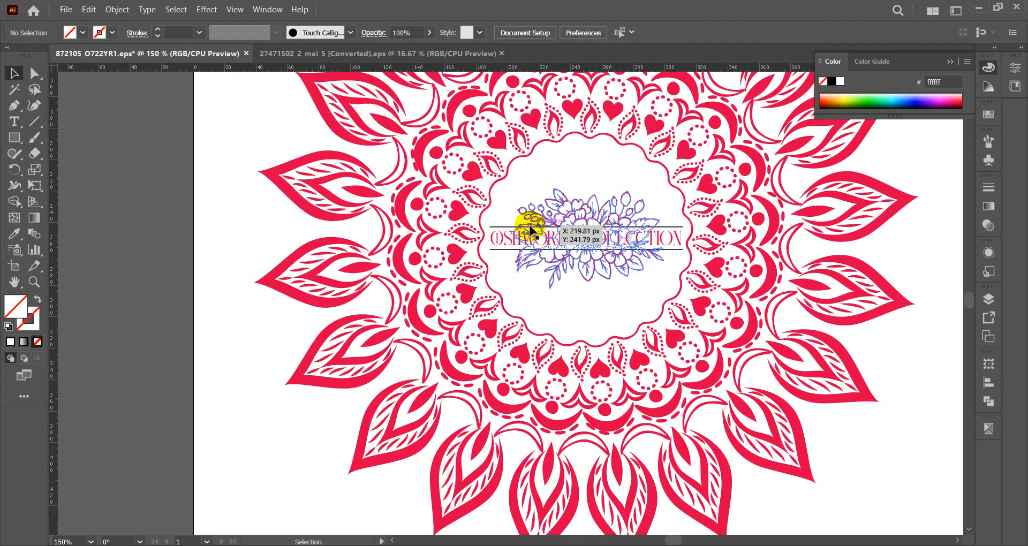
{"action": "left_click", "coordinate": [293, 169]}
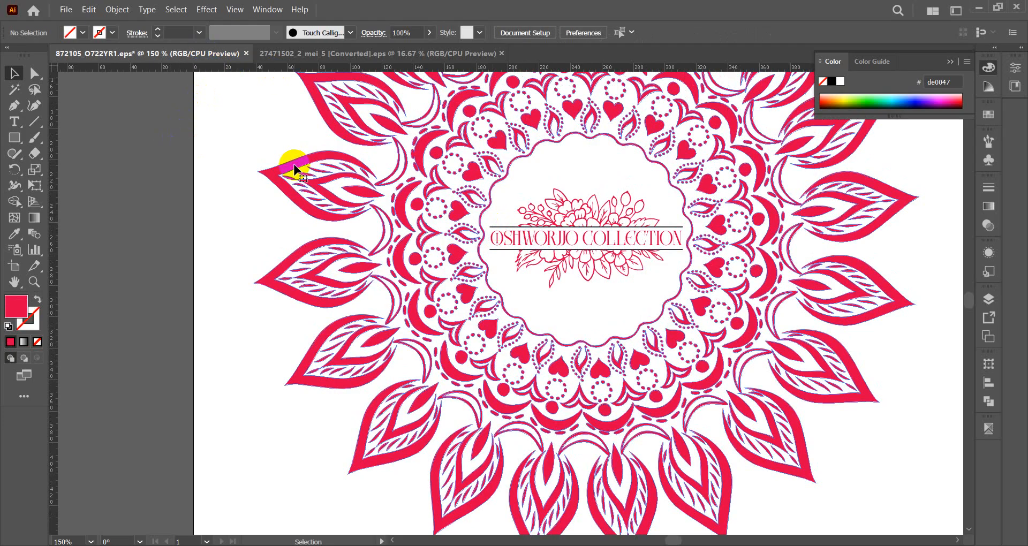
{"action": "left_click", "coordinate": [83, 33]}
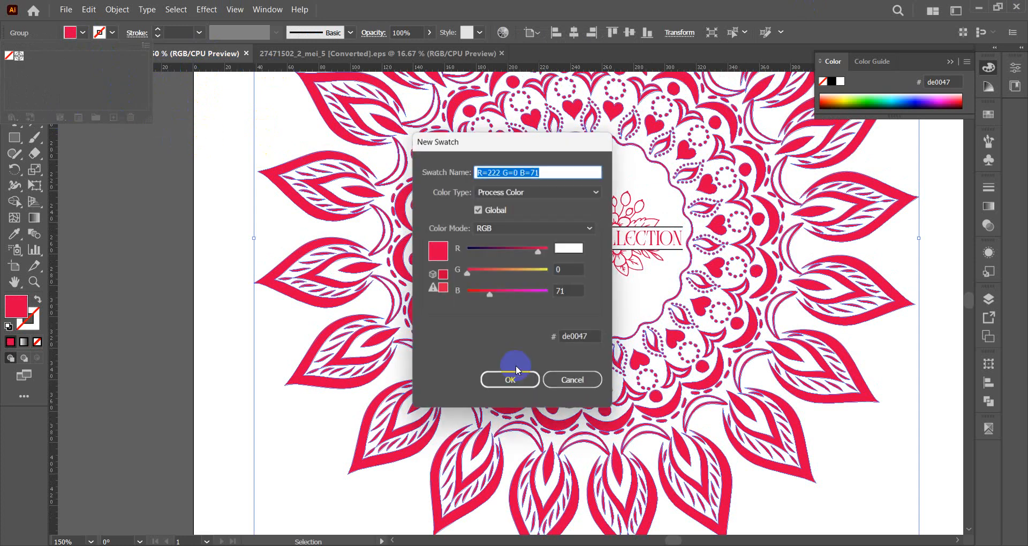
{"action": "left_click", "coordinate": [511, 381]}
{"action": "left_click", "coordinate": [128, 171]}
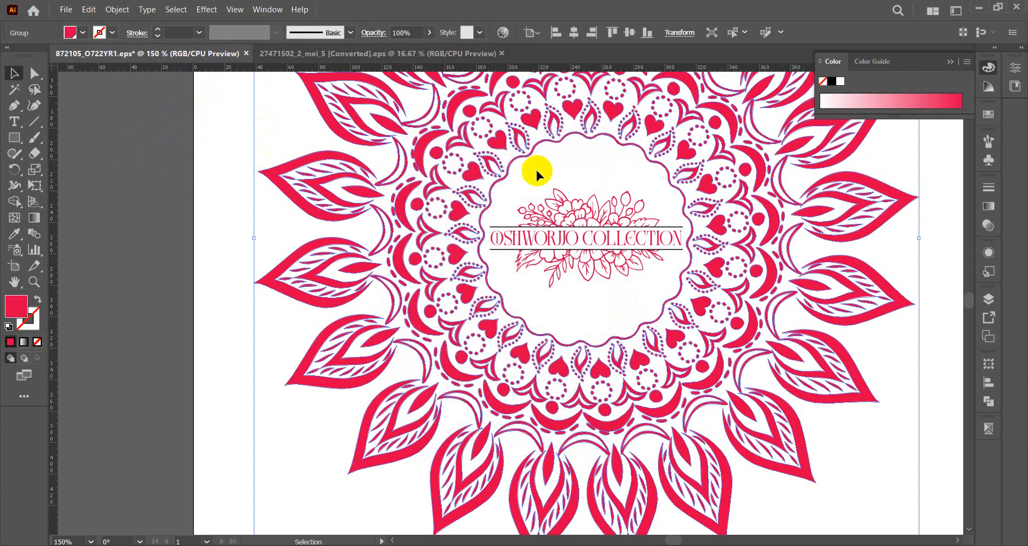
- Try to recolour the two bars around the title by applying the saved R=222 G=0 B=71 swatch to their stroke
{"action": "left_click", "coordinate": [497, 223]}
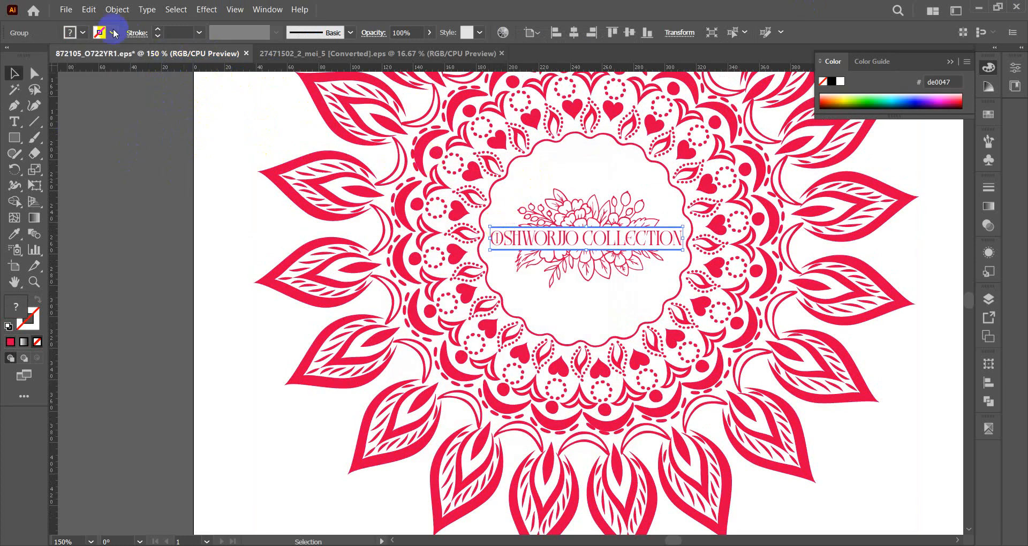
{"action": "left_click", "coordinate": [83, 33]}
{"action": "left_click", "coordinate": [27, 56]}
{"action": "left_click", "coordinate": [93, 183]}
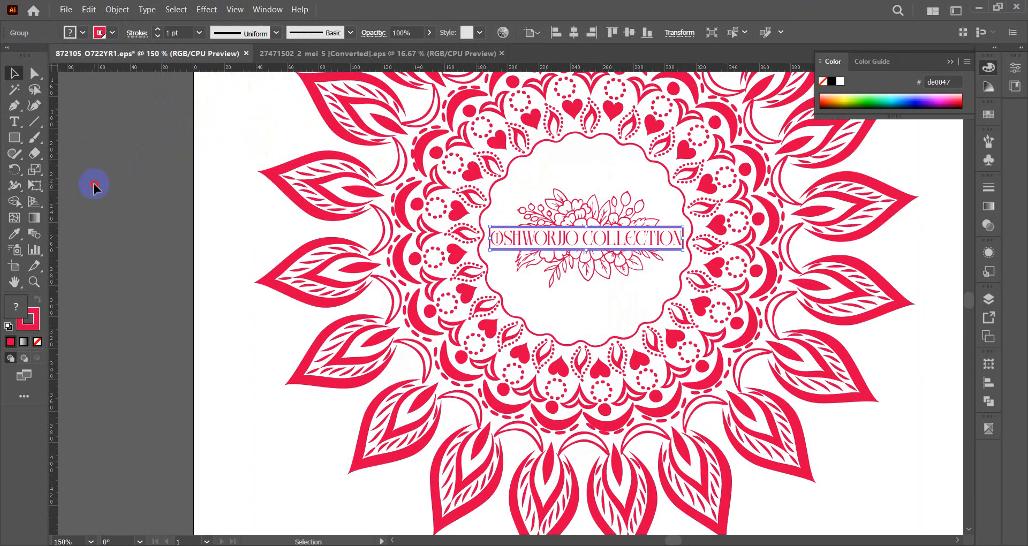
{"action": "left_click", "coordinate": [93, 183]}
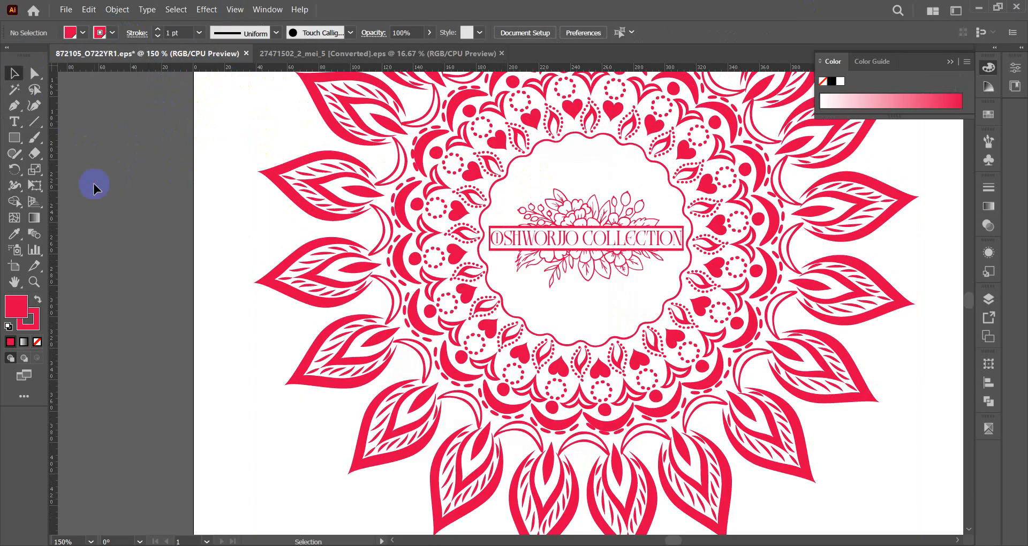
- Undo the red stroke on the two title bars and keep the bars selected
{"action": "left_click", "coordinate": [496, 231]}
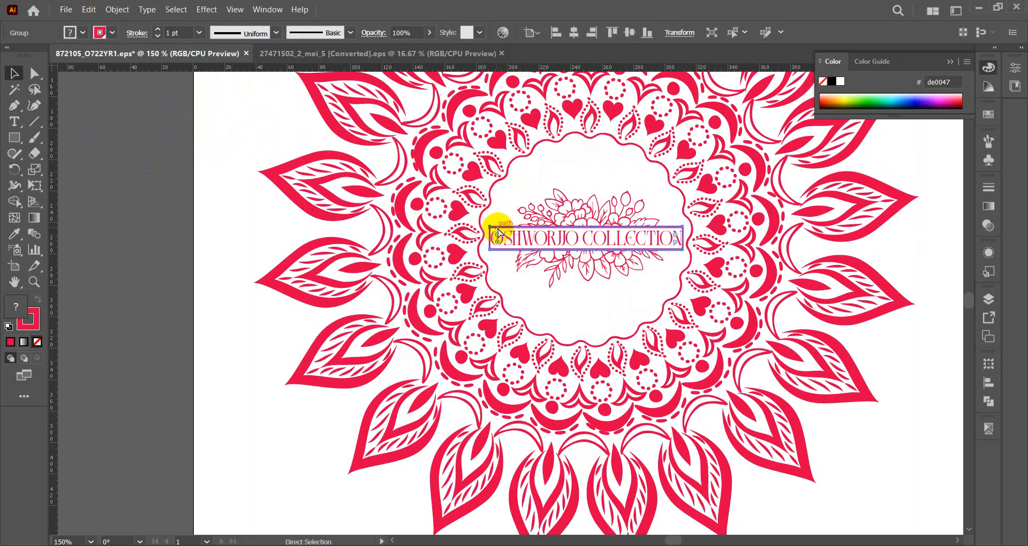
{"action": "left_click", "coordinate": [500, 233]}
{"action": "scroll", "coordinate": [501, 231], "scroll_direction": "up", "scroll_amount": 3}
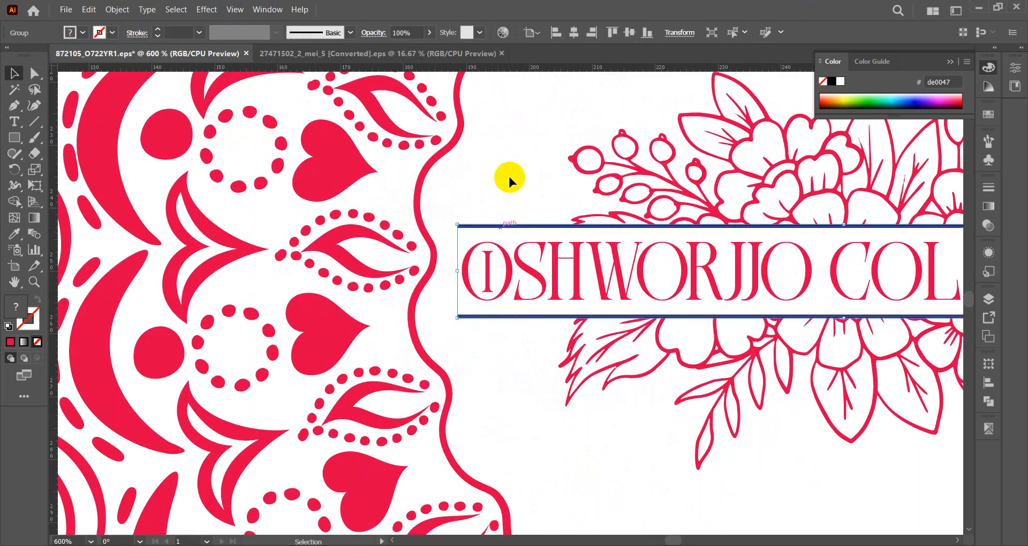
- Fill the two bars above and below the title with the saved R=222 G=0 B=71 swatch
{"action": "left_click", "coordinate": [505, 176]}
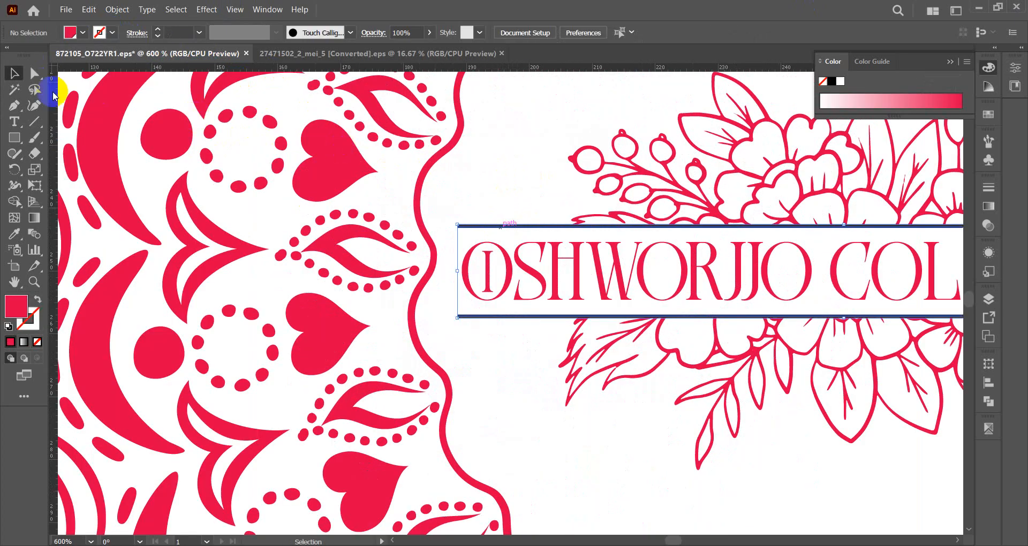
{"action": "left_click", "coordinate": [465, 225]}
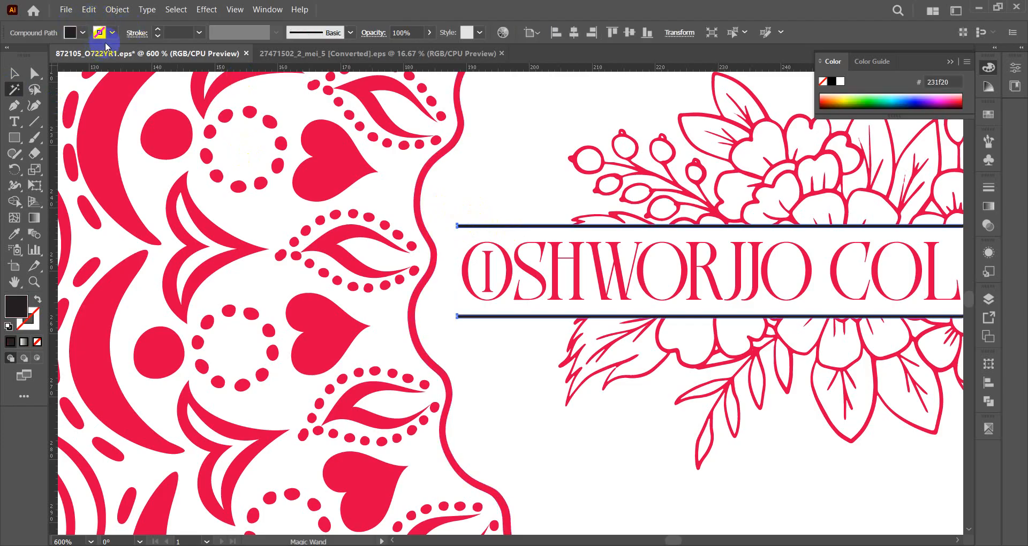
{"action": "left_click", "coordinate": [83, 32]}
{"action": "left_click", "coordinate": [28, 55]}
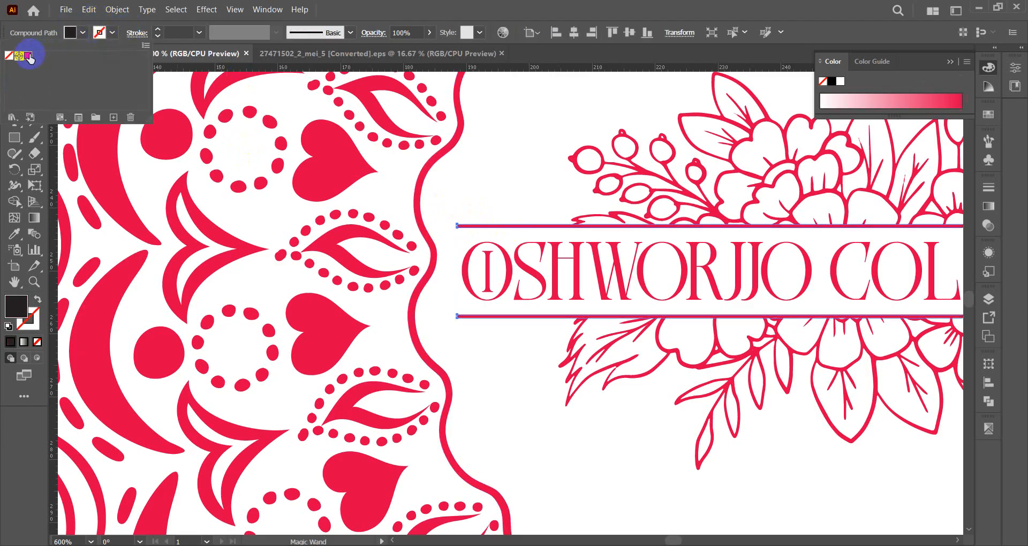
{"action": "left_click", "coordinate": [538, 164]}
{"action": "left_click", "coordinate": [12, 74]}
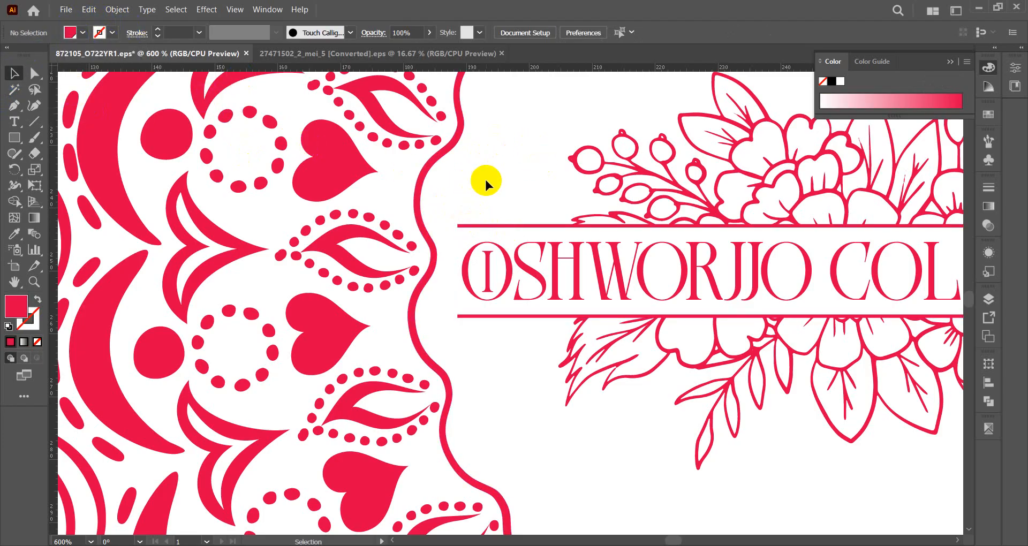
- Add a separate text with the capital letter O above the flowers in the mandala's centre
{"action": "scroll", "coordinate": [485, 182], "scroll_direction": "down", "scroll_amount": 2, "text": "alt"}
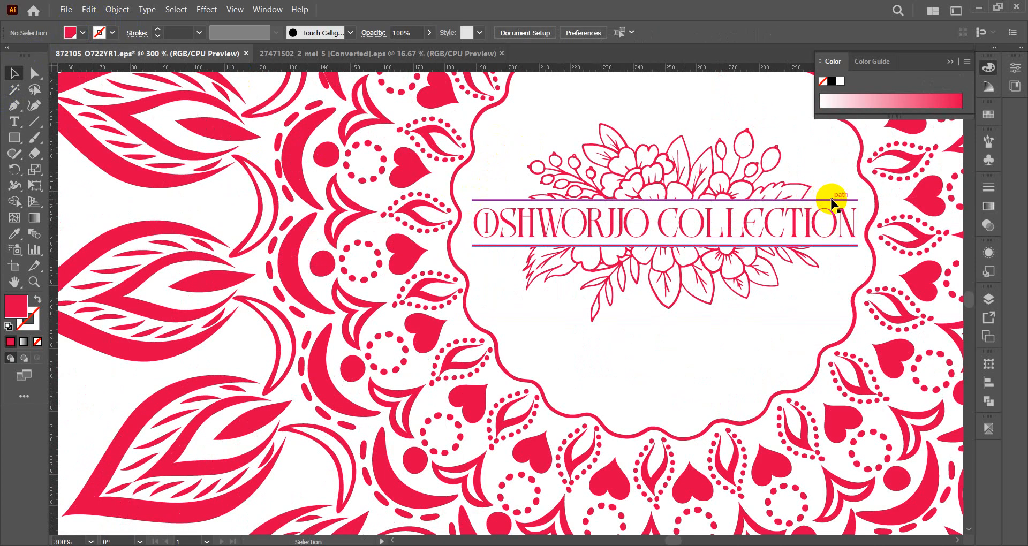
{"action": "scroll", "coordinate": [569, 221], "scroll_direction": "down", "scroll_amount": 2, "text": "alt"}
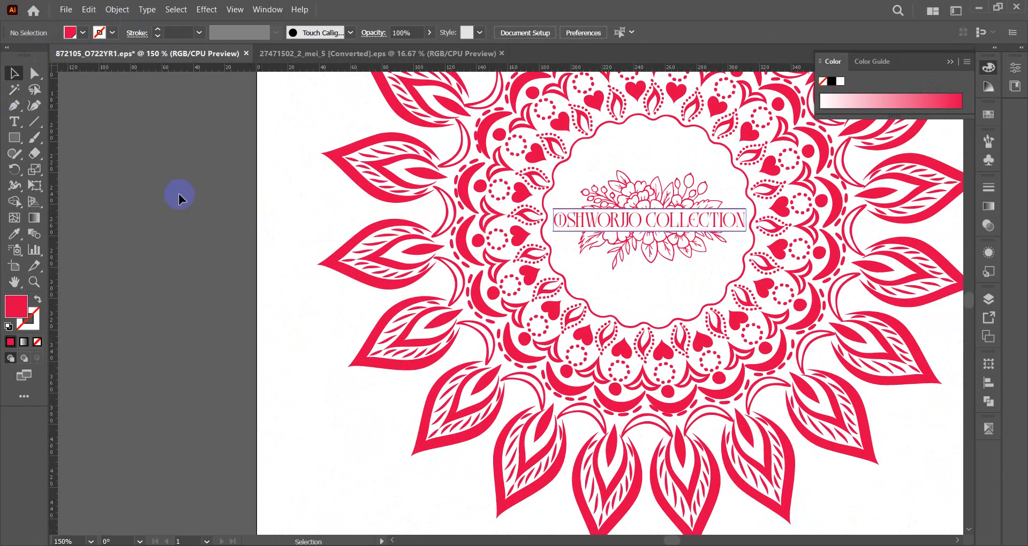
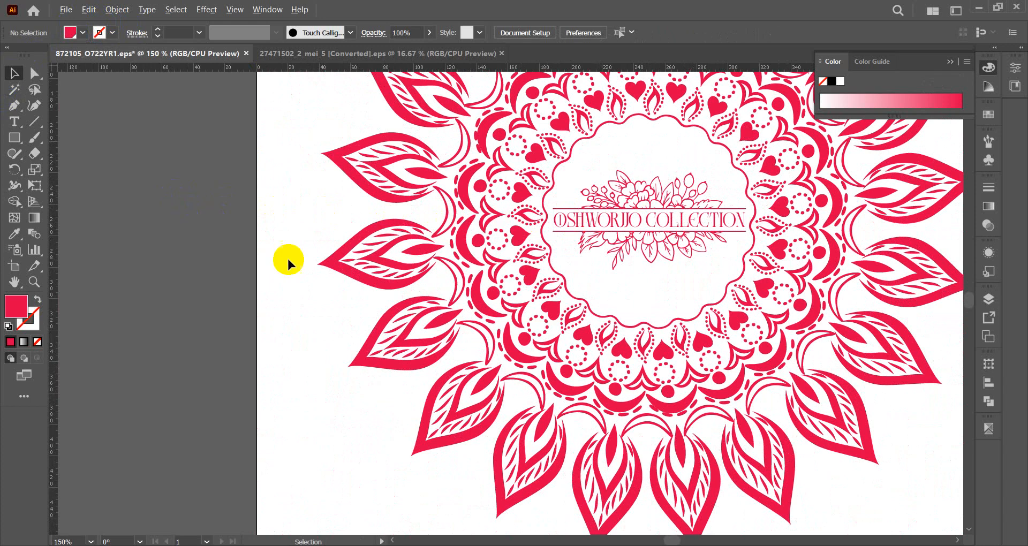
{"action": "scroll", "coordinate": [314, 203], "scroll_direction": "down", "scroll_amount": 2, "text": "alt"}
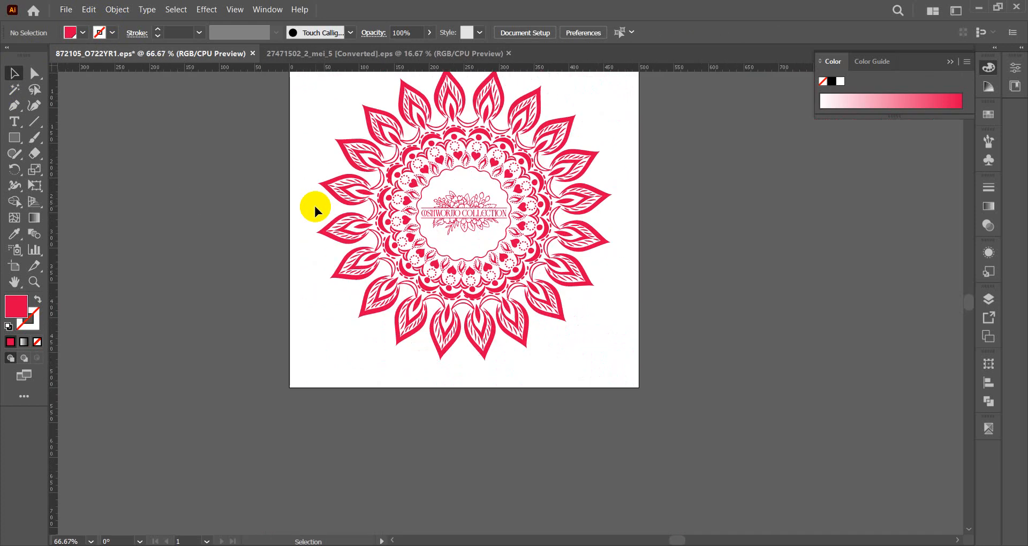
{"action": "scroll", "coordinate": [334, 213], "scroll_direction": "up", "scroll_amount": 2}
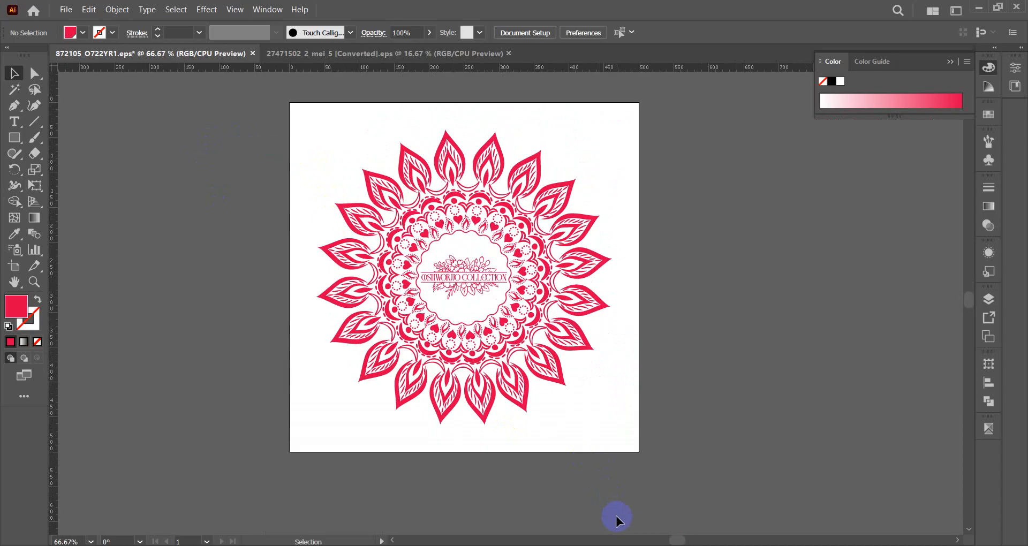
{"action": "scroll", "coordinate": [405, 284], "scroll_direction": "up", "scroll_amount": 2, "text": "alt"}
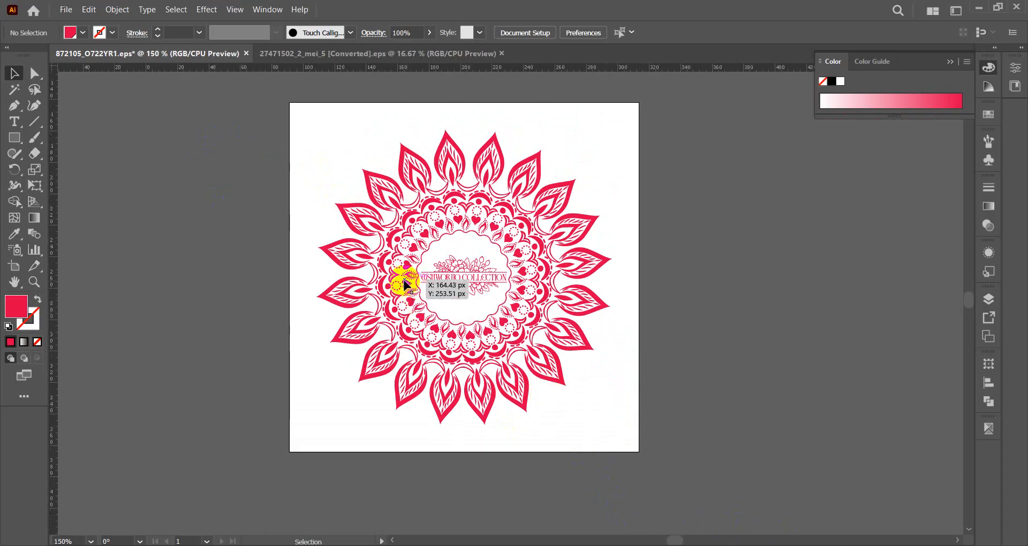
{"action": "scroll", "coordinate": [500, 304], "scroll_direction": "up", "scroll_amount": 2, "text": "alt"}
{"action": "scroll", "coordinate": [515, 295], "scroll_direction": "up", "scroll_amount": 2, "text": "alt"}
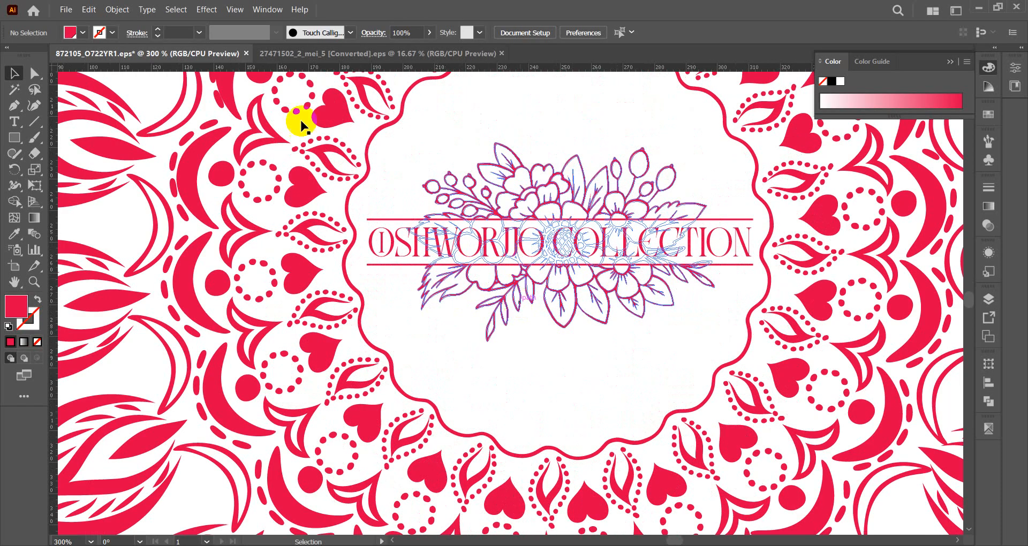
{"action": "left_click", "coordinate": [16, 138]}
{"action": "key", "text": "t"}
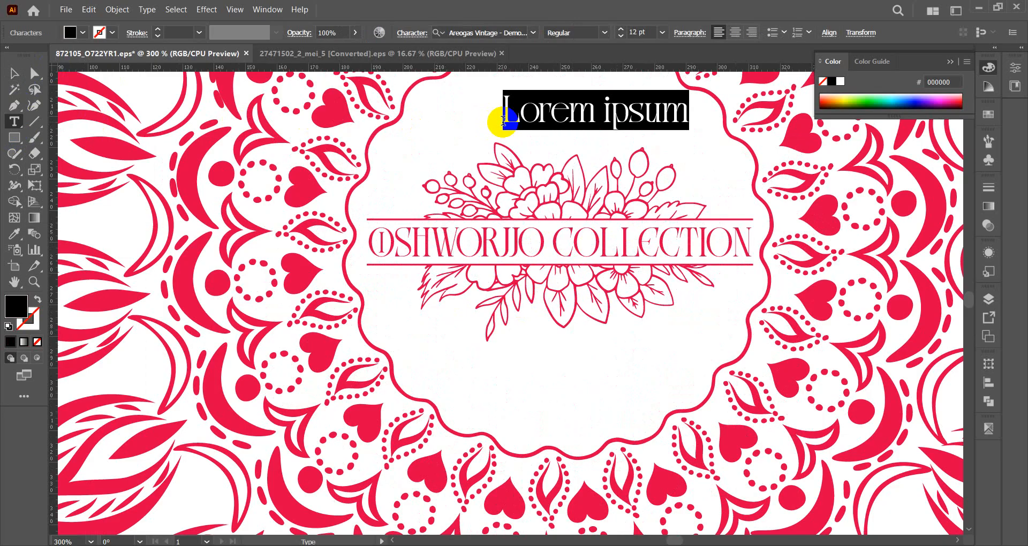
{"action": "type", "text": "O"}
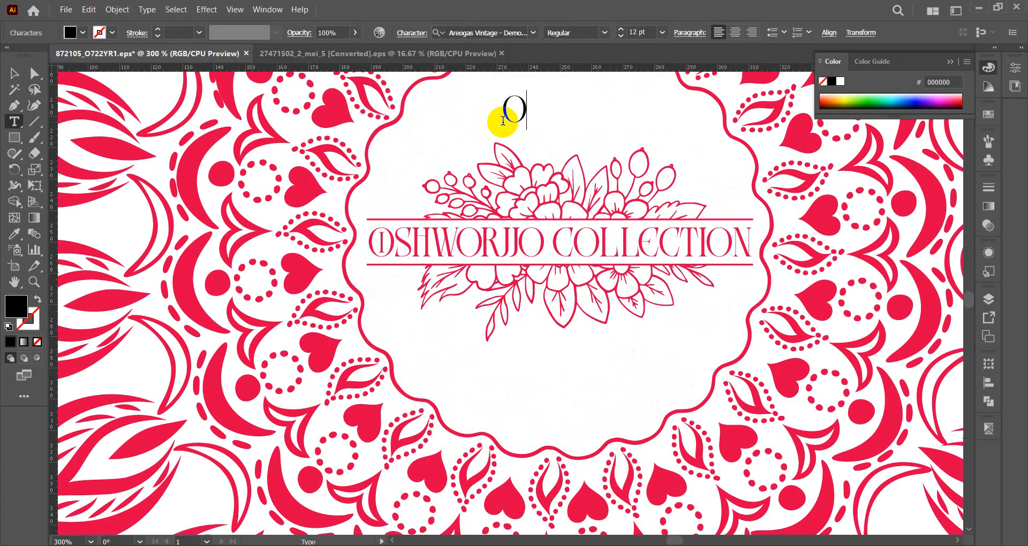
{"action": "left_click", "coordinate": [14, 72]}
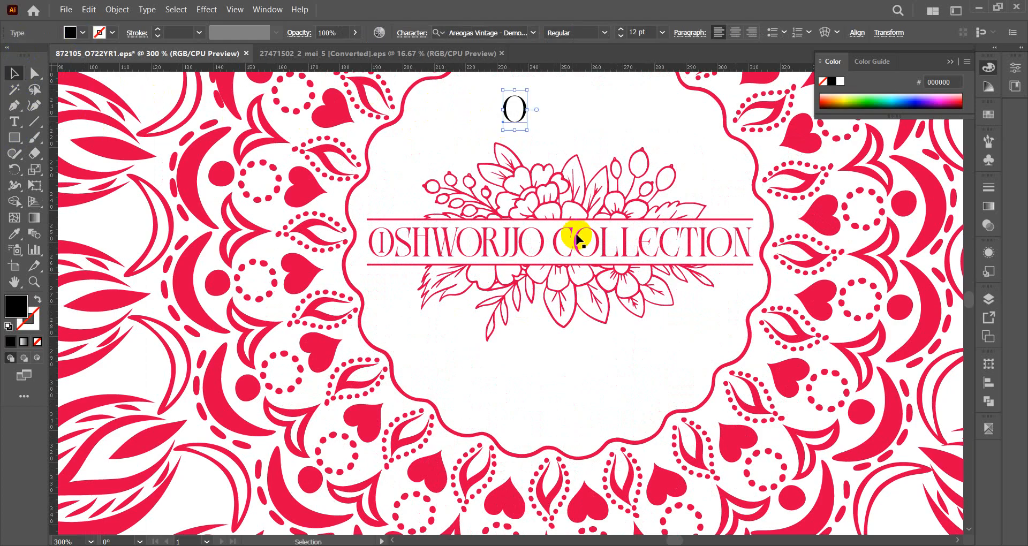
- Enlarge the letter O to about 137 pt over the title and centre it horizontally and vertically on the mandala
{"action": "left_click_drag", "start_coordinate": [528, 125], "coordinate": [726, 465]}
{"action": "left_click_drag", "start_coordinate": [689, 301], "coordinate": [665, 315]}
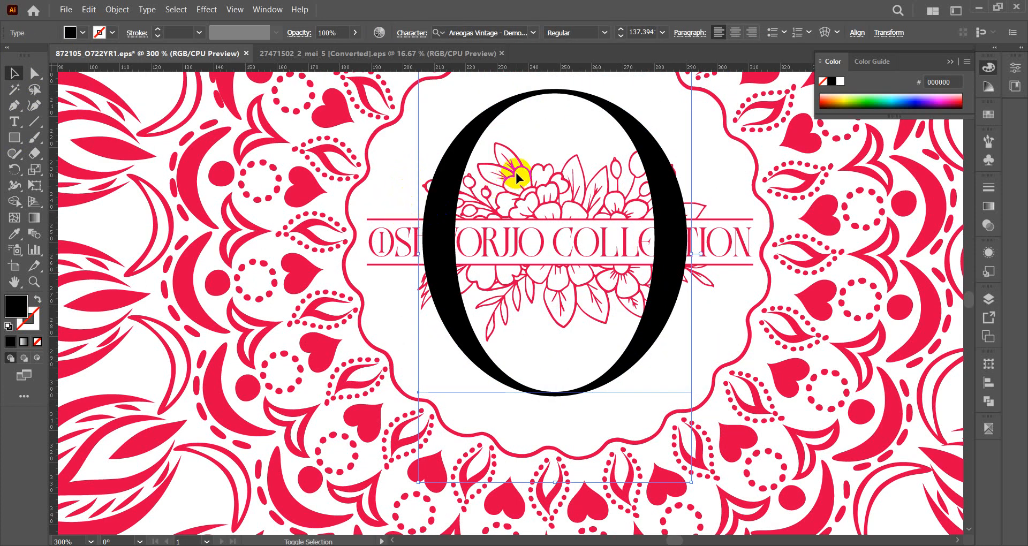
{"action": "left_click", "coordinate": [367, 170], "text": "shift"}
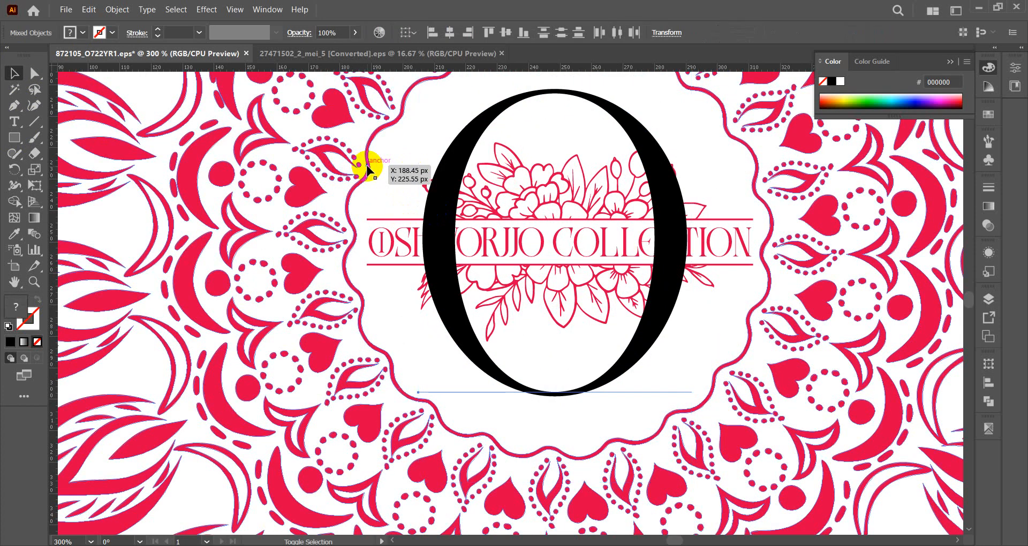
{"action": "left_click", "coordinate": [450, 33]}
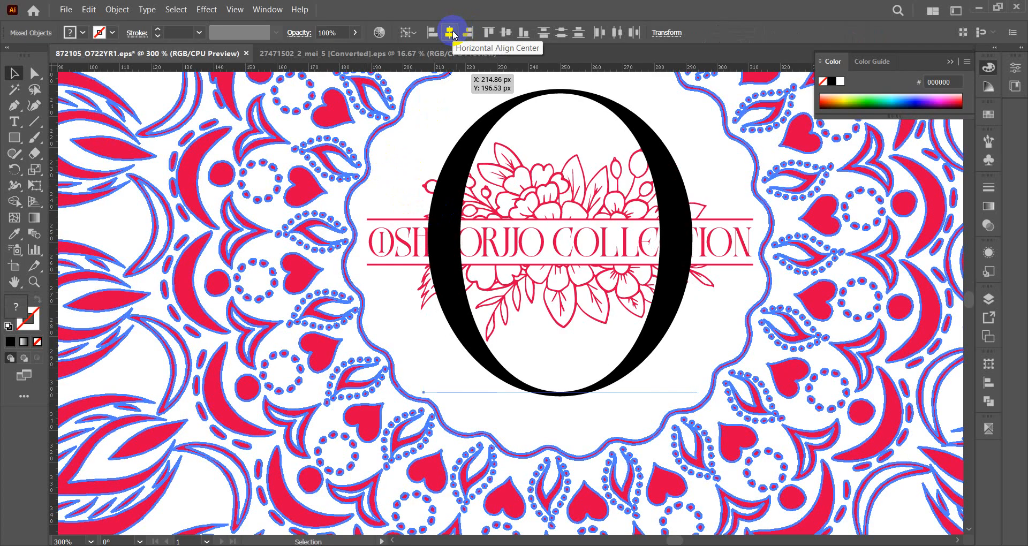
{"action": "left_click", "coordinate": [505, 33]}
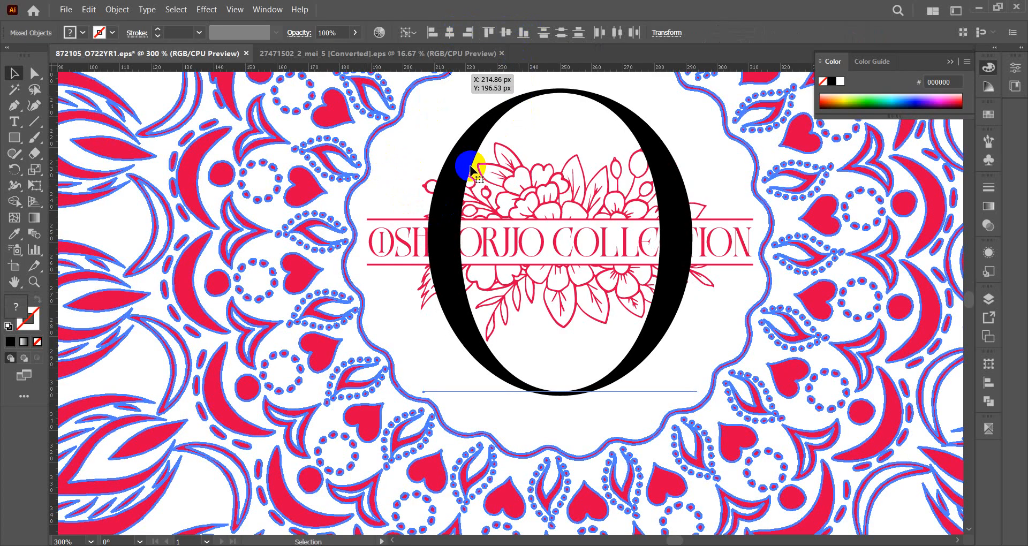
{"action": "left_click", "coordinate": [403, 153]}
{"action": "left_click", "coordinate": [467, 167]}
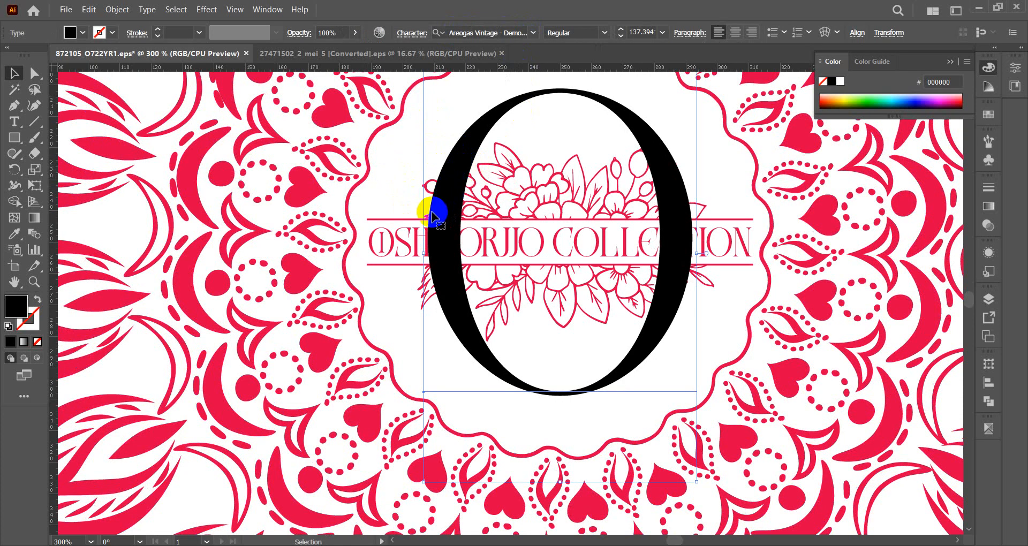
- Narrow the large O from both sides and send it behind the flowers and title
{"action": "left_click_drag", "start_coordinate": [423, 253], "coordinate": [452, 250]}
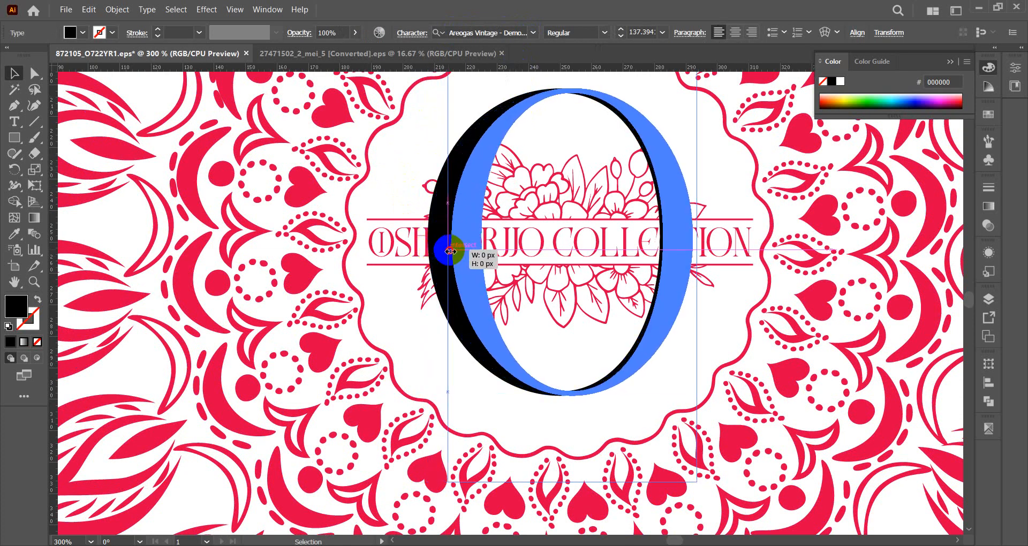
{"action": "left_click_drag", "start_coordinate": [697, 253], "coordinate": [677, 253]}
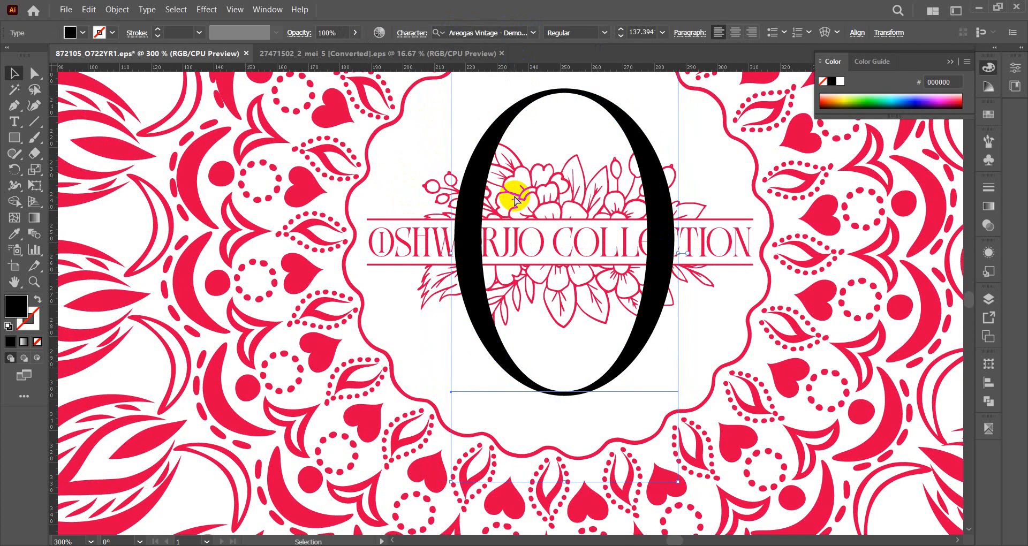
{"action": "key", "text": "ctrl+["}
{"action": "left_click", "coordinate": [515, 201]}
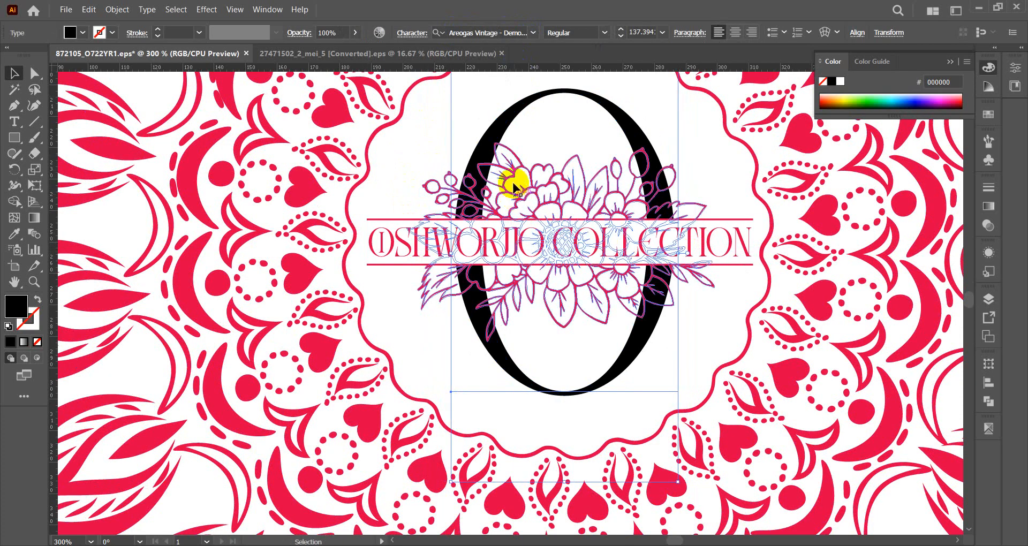
- Recolour the large O with the mandala's red, sampled from one of its hearts with the Eyedropper
{"action": "left_click", "coordinate": [522, 96]}
{"action": "left_click", "coordinate": [15, 233]}
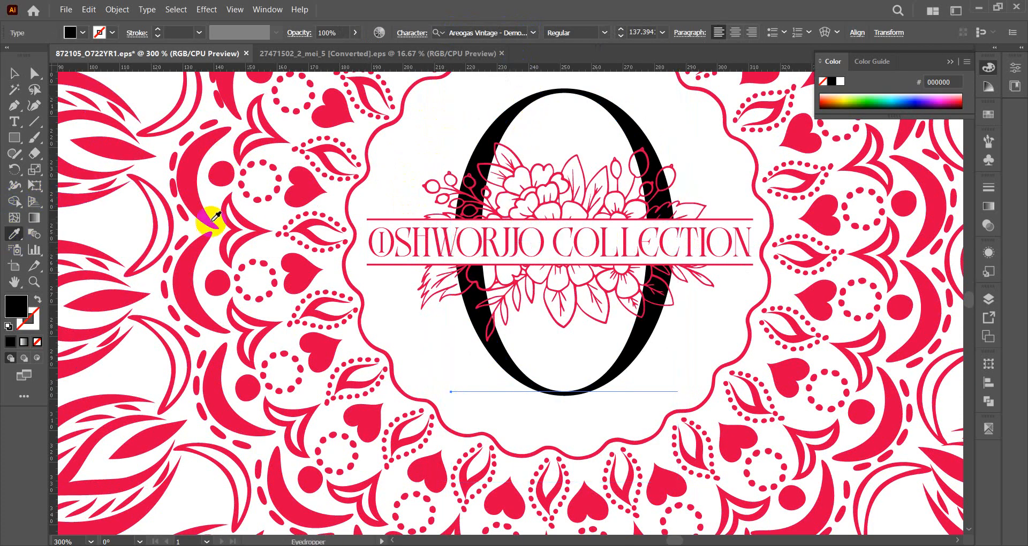
{"action": "left_click", "coordinate": [307, 191]}
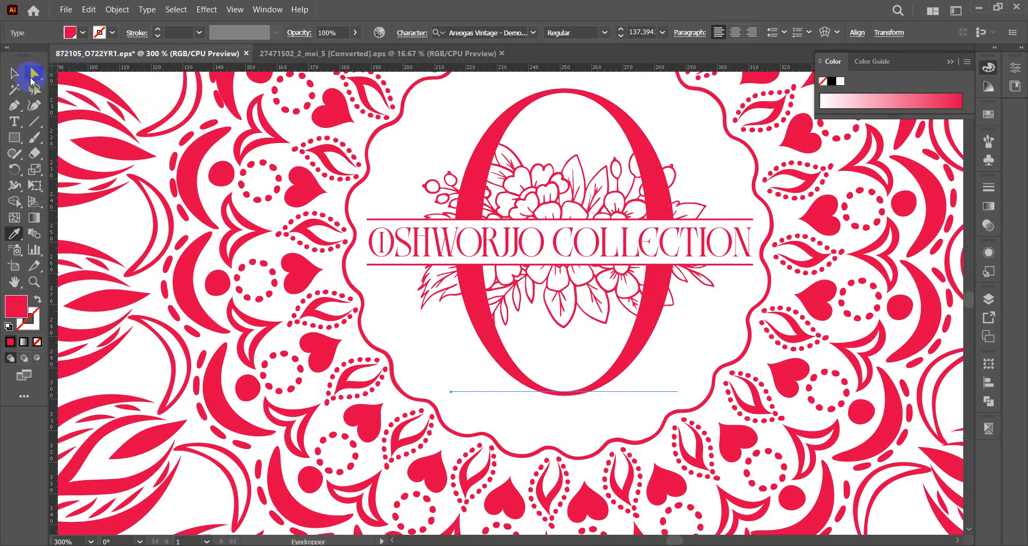
{"action": "left_click", "coordinate": [14, 73]}
{"action": "left_click", "coordinate": [446, 145]}
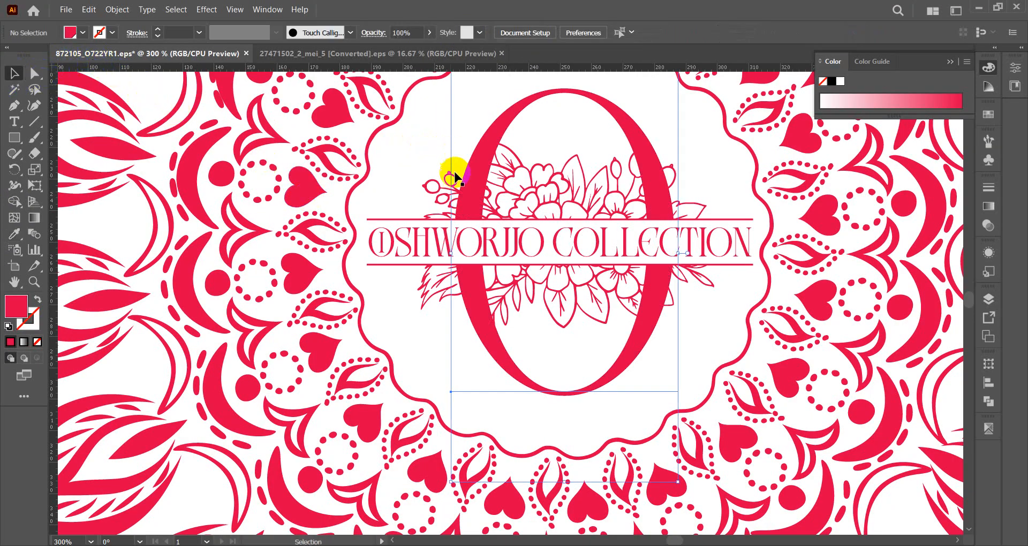
- Try to bring the flowers and title bars in front of all other artwork
{"action": "left_click_drag", "start_coordinate": [437, 188], "coordinate": [436, 188]}
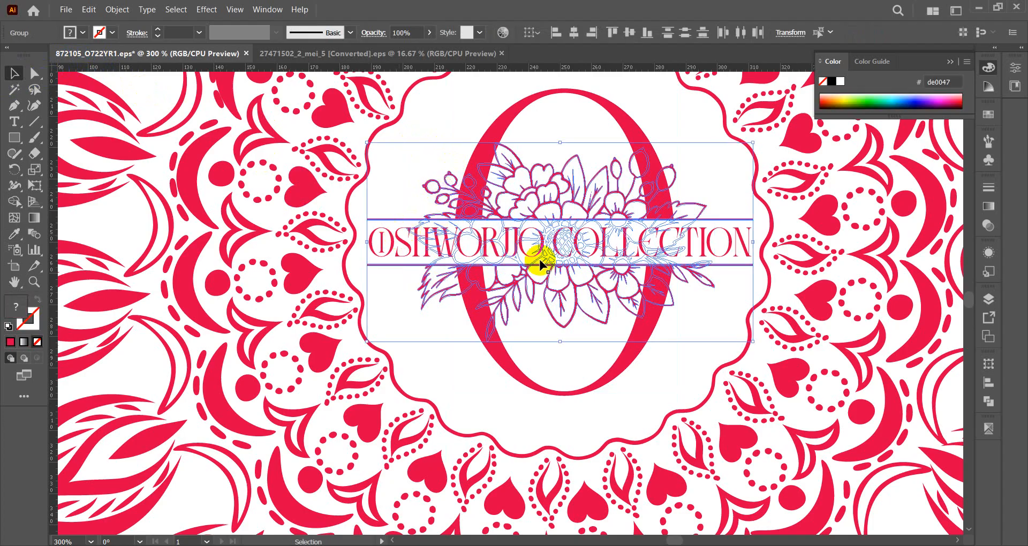
{"action": "left_click", "coordinate": [571, 265], "text": "ctrl"}
{"action": "key", "text": "ctrl+shift+bracketright"}
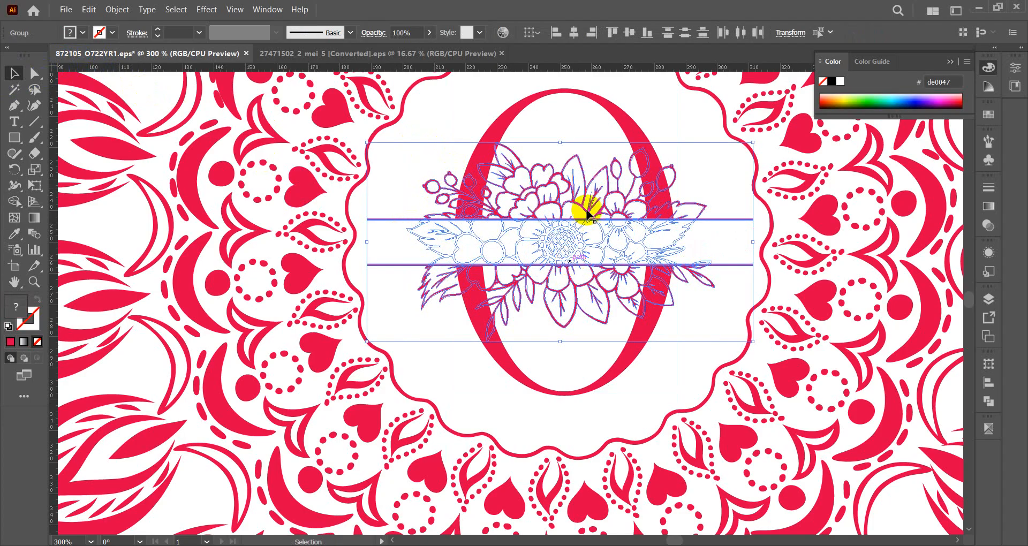
{"action": "key", "text": "ctrl+z"}
- Convert the large letter O from text to outlines
{"action": "left_click", "coordinate": [639, 374]}
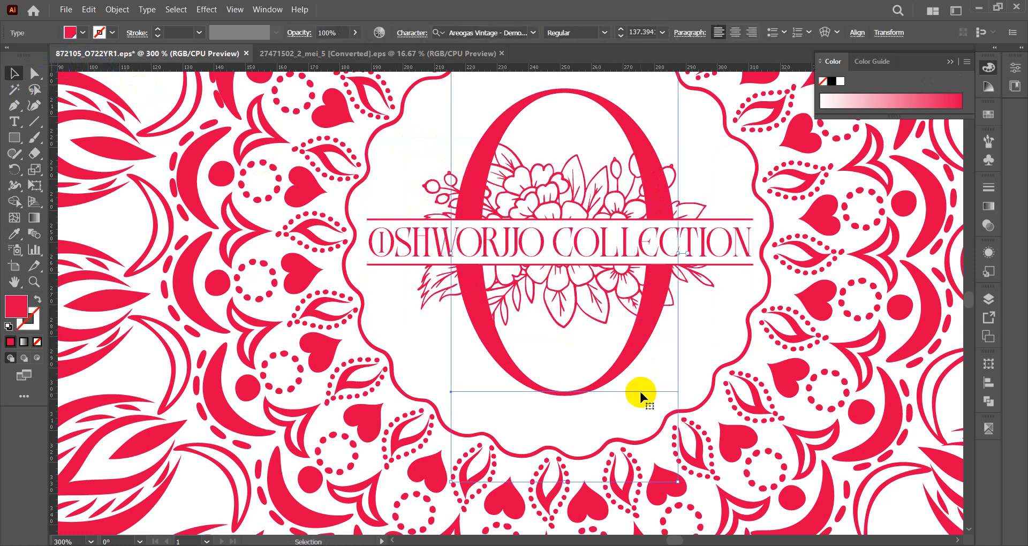
{"action": "left_click", "coordinate": [642, 327], "text": "ctrl"}
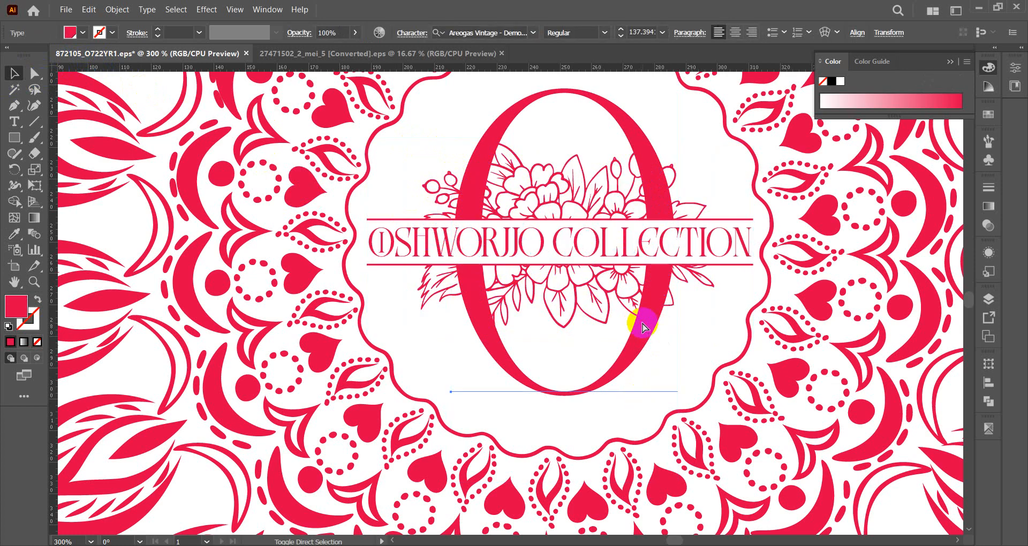
{"action": "key", "text": "ctrl"}
- Select the flowers together with the large O and use Shape Builder to erase the upper bud outline crossing the O's right stroke
{"action": "left_click", "coordinate": [684, 276]}
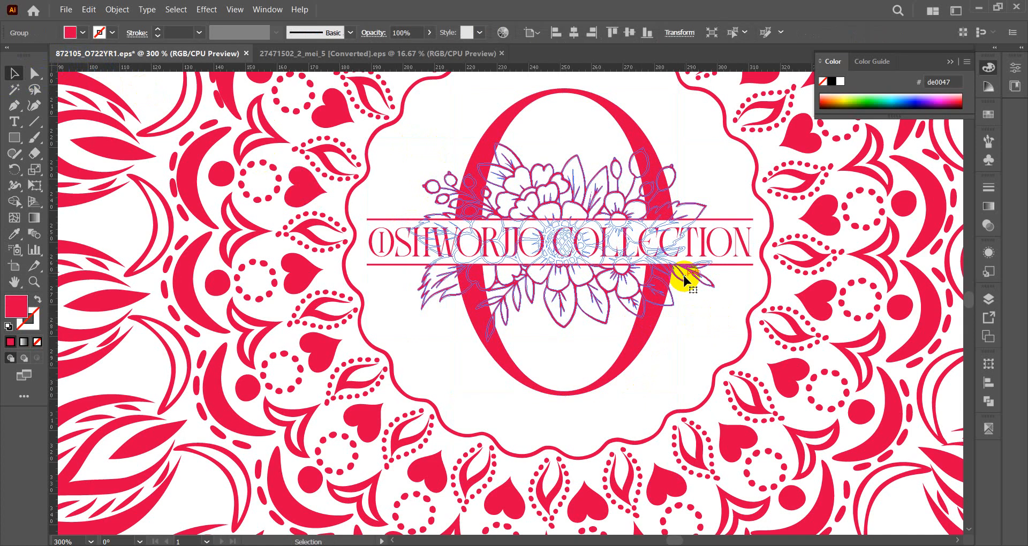
{"action": "left_click", "coordinate": [645, 346], "text": "shift"}
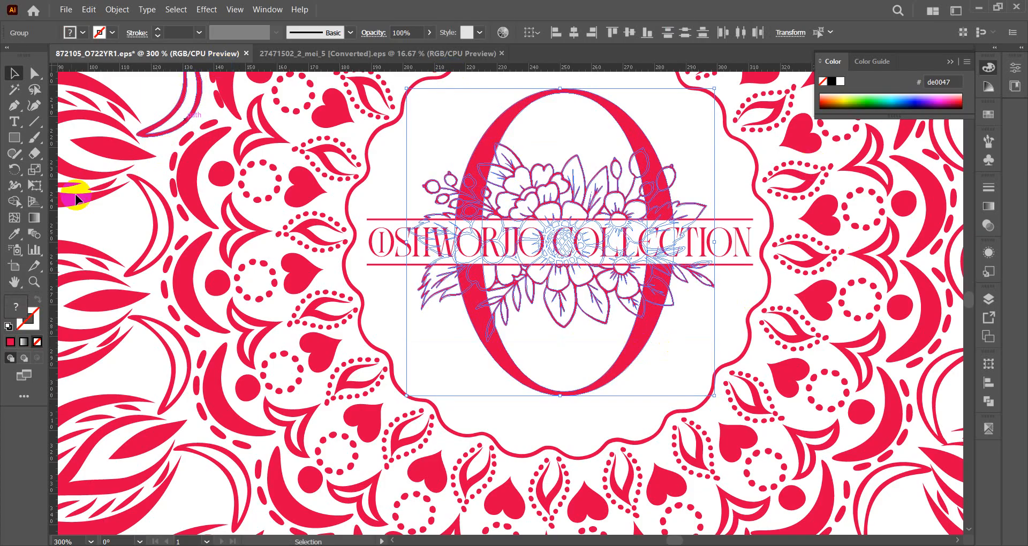
{"action": "scroll", "coordinate": [688, 270], "scroll_direction": "up", "scroll_amount": 2}
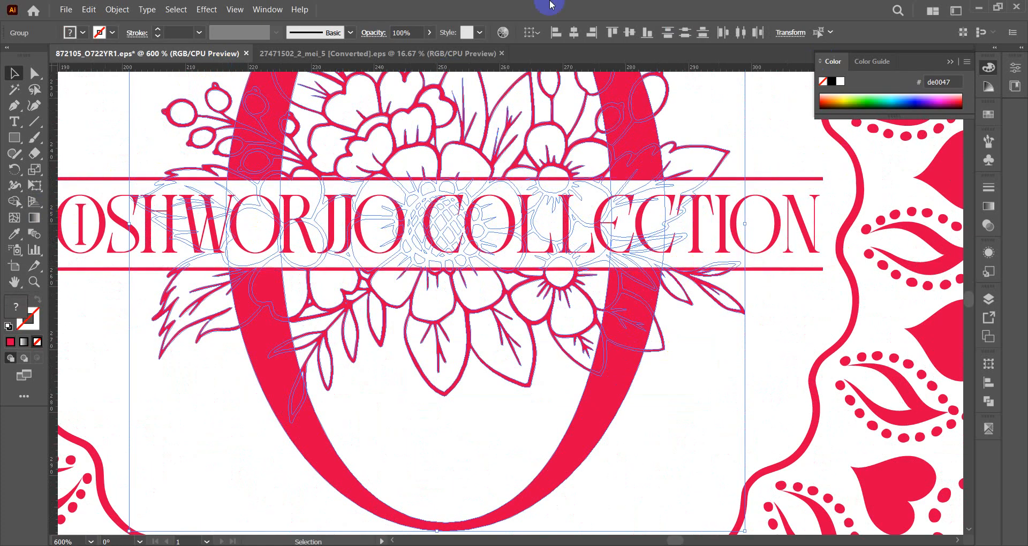
{"action": "left_click", "coordinate": [16, 203]}
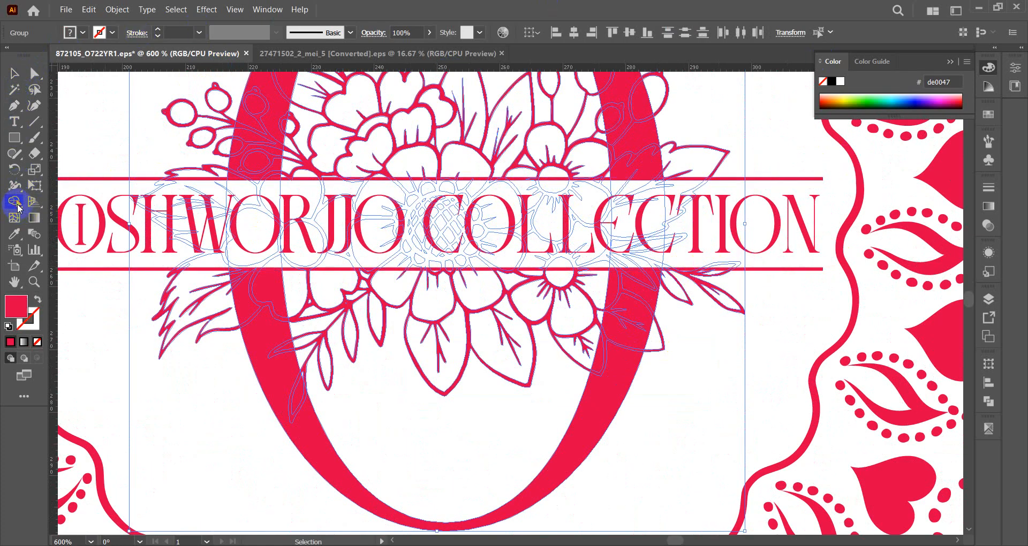
{"action": "scroll", "coordinate": [663, 118], "scroll_direction": "up", "scroll_amount": 3}
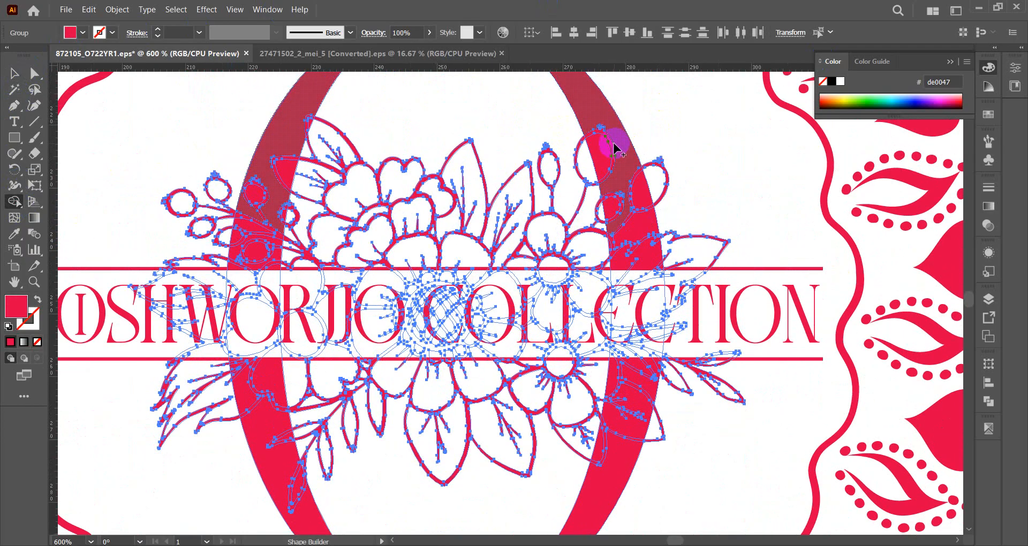
{"action": "left_click", "coordinate": [612, 143]}
{"action": "left_click", "coordinate": [608, 144], "text": "alt"}
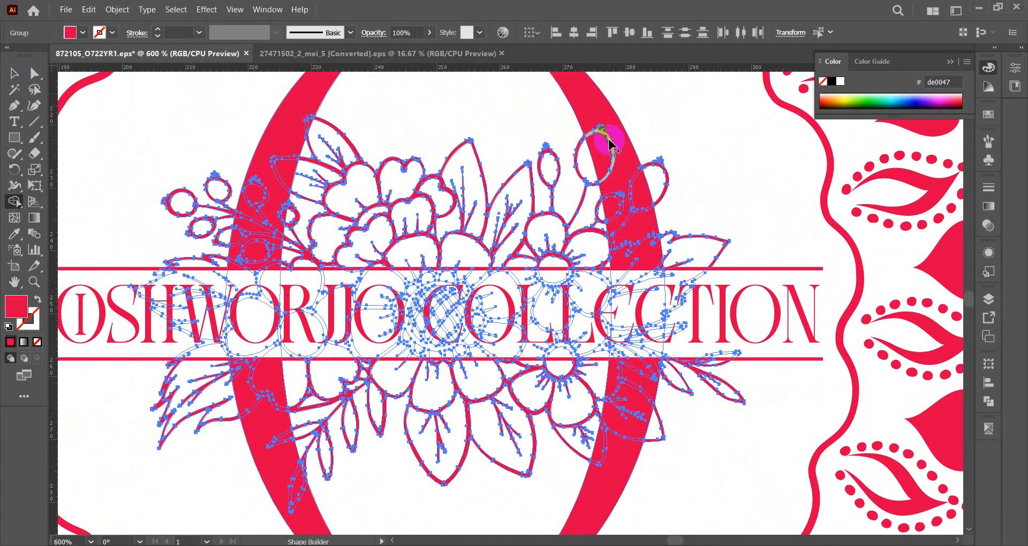
{"action": "mouse_move", "coordinate": [609, 144]}
{"action": "left_mouse_down"}
{"action": "mouse_move", "coordinate": [614, 215]}
{"action": "mouse_move", "coordinate": [621, 200]}
{"action": "mouse_move", "coordinate": [616, 193]}
{"action": "mouse_move", "coordinate": [613, 214]}
{"action": "mouse_move", "coordinate": [634, 161]}
{"action": "mouse_move", "coordinate": [674, 283]}
{"action": "mouse_move", "coordinate": [625, 305]}
{"action": "left_mouse_up"}
- Erase the berry stem, leaf edge and leaf vein shapes overlapping the O's right stroke just above the title
{"action": "scroll", "coordinate": [615, 199], "scroll_direction": "up", "scroll_amount": 3}
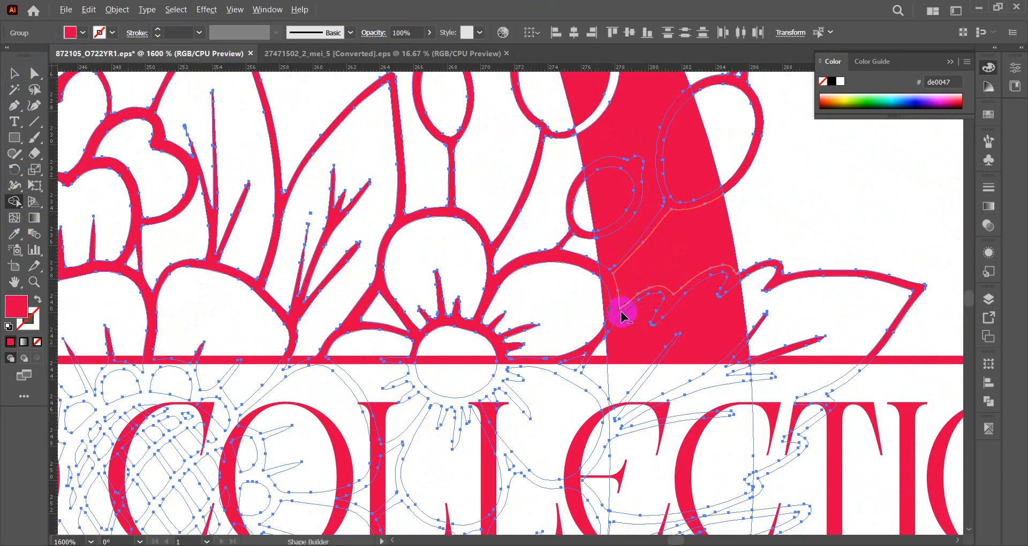
{"action": "left_click", "coordinate": [675, 207]}
{"action": "scroll", "coordinate": [654, 289], "scroll_direction": "down", "scroll_amount": 3}
{"action": "mouse_move", "coordinate": [653, 284]}
{"action": "left_mouse_down"}
{"action": "mouse_move", "coordinate": [661, 268]}
{"action": "mouse_move", "coordinate": [672, 275]}
{"action": "left_mouse_up"}
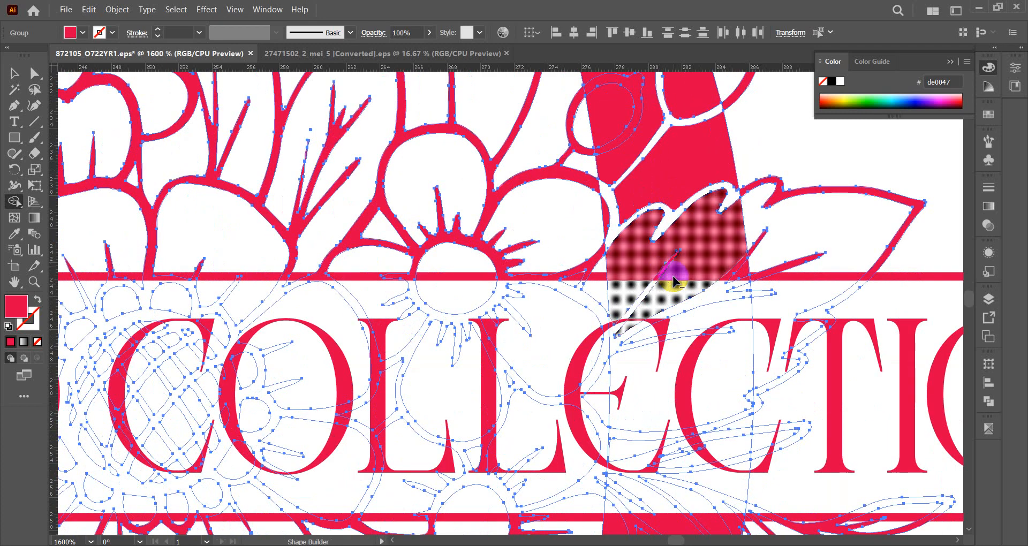
{"action": "scroll", "coordinate": [674, 279], "scroll_direction": "up", "scroll_amount": 3}
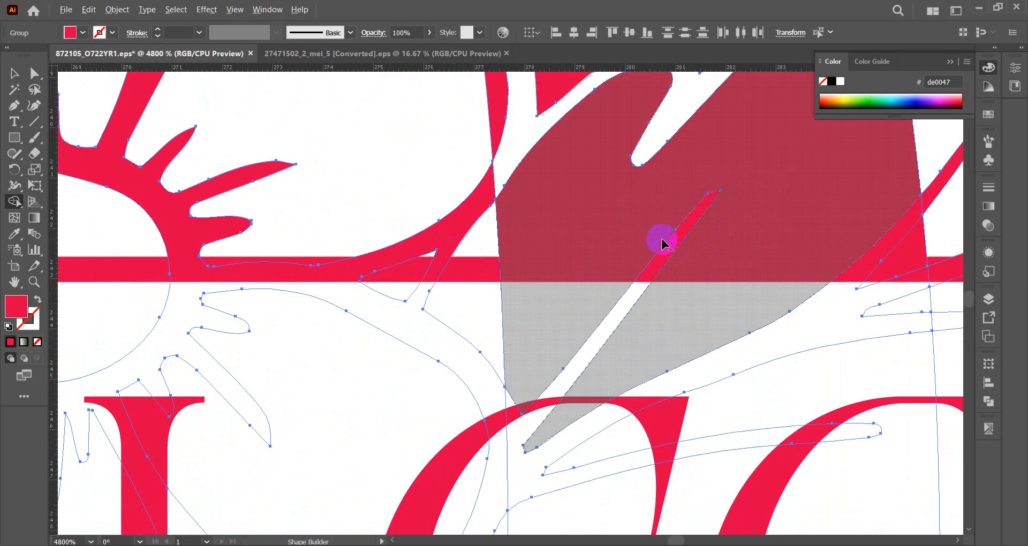
{"action": "left_click", "coordinate": [665, 250]}
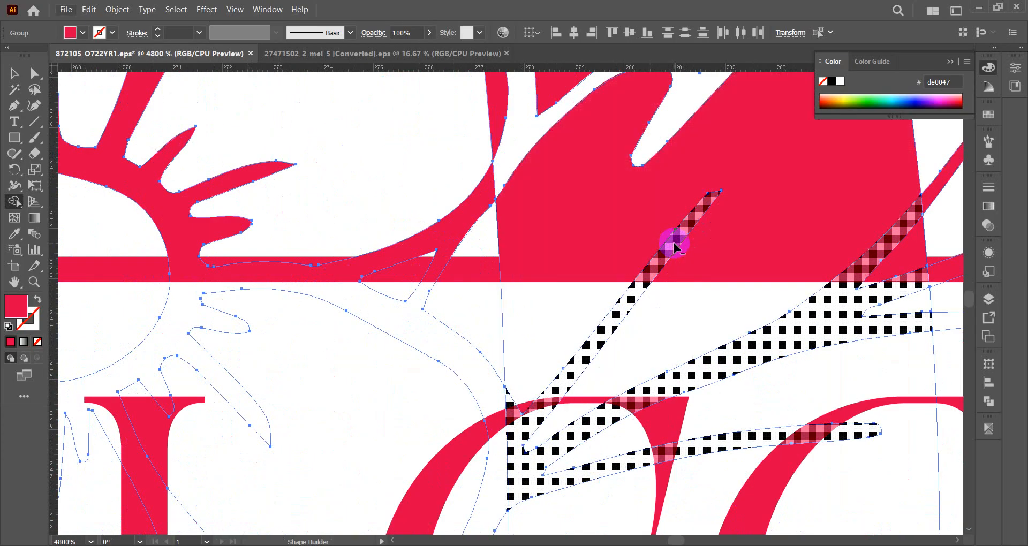
{"action": "left_click", "coordinate": [674, 246]}
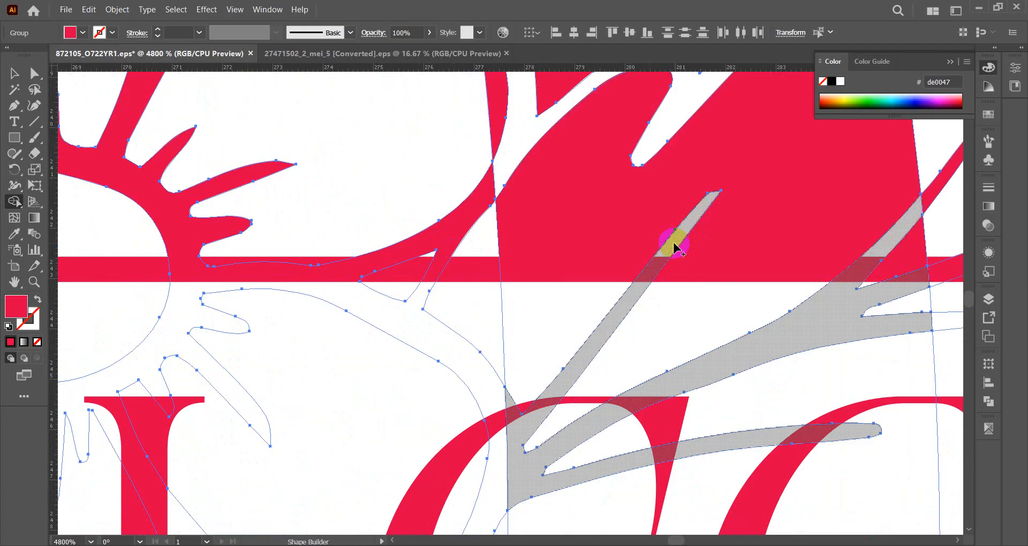
- Cut the leaf outlines and branching veins below the title out of the O's right stroke
{"action": "scroll", "coordinate": [673, 238], "scroll_direction": "down", "scroll_amount": 3}
{"action": "scroll", "coordinate": [673, 238], "scroll_direction": "down", "scroll_amount": 2}
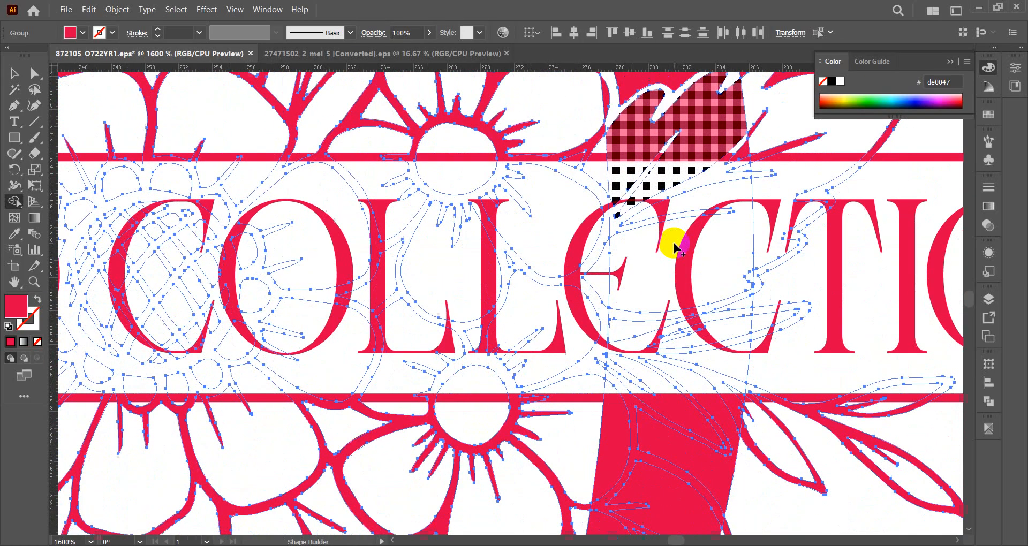
{"action": "scroll", "coordinate": [701, 231], "scroll_direction": "down", "scroll_amount": 2}
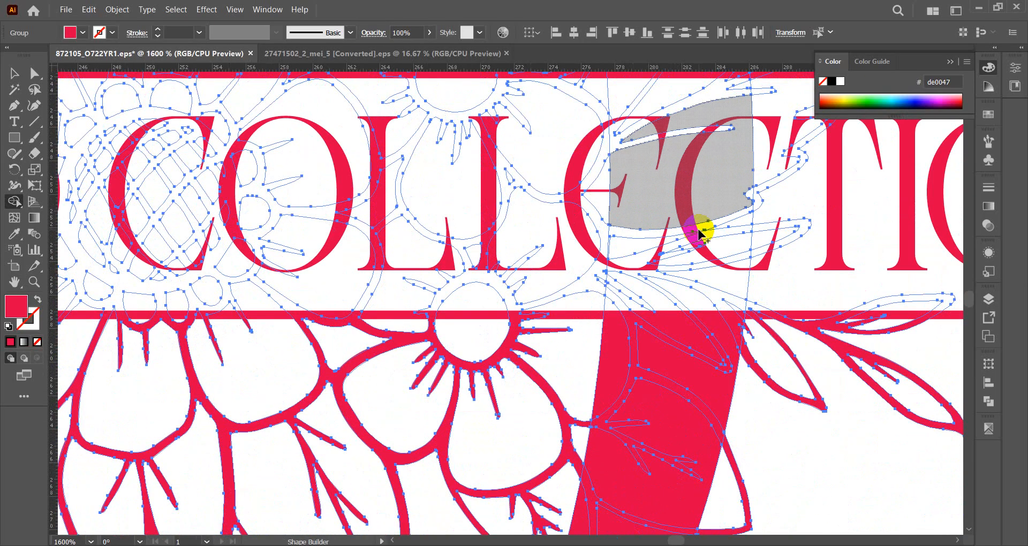
{"action": "scroll", "coordinate": [704, 229], "scroll_direction": "down", "scroll_amount": 2}
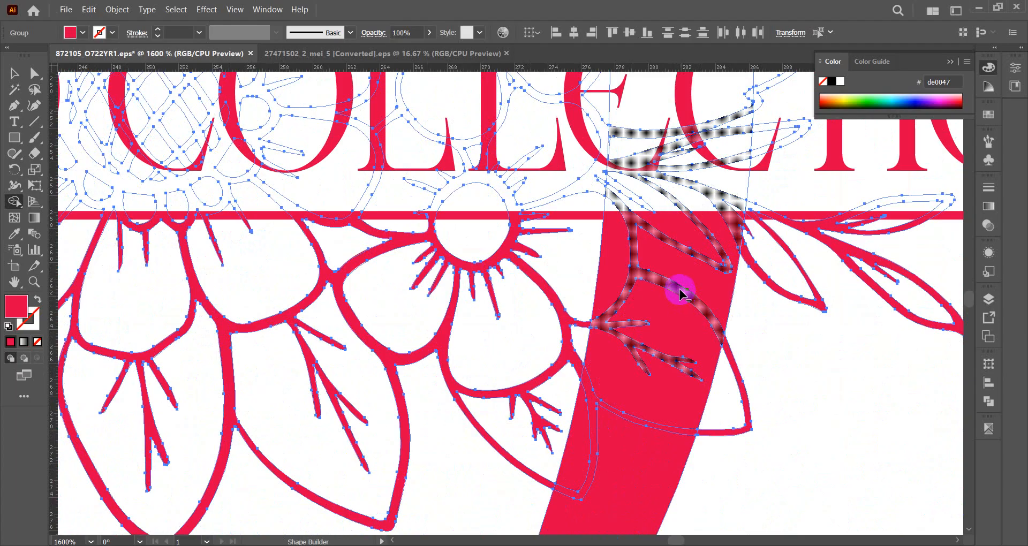
{"action": "left_click", "coordinate": [680, 293], "text": "alt"}
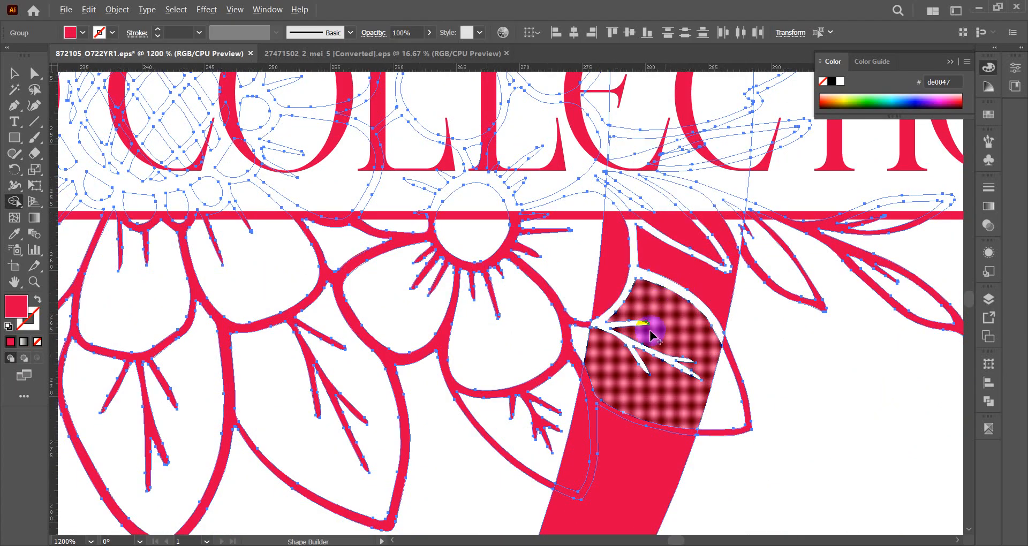
{"action": "scroll", "coordinate": [654, 333], "scroll_direction": "down", "scroll_amount": 1}
{"action": "left_click", "coordinate": [602, 377]}
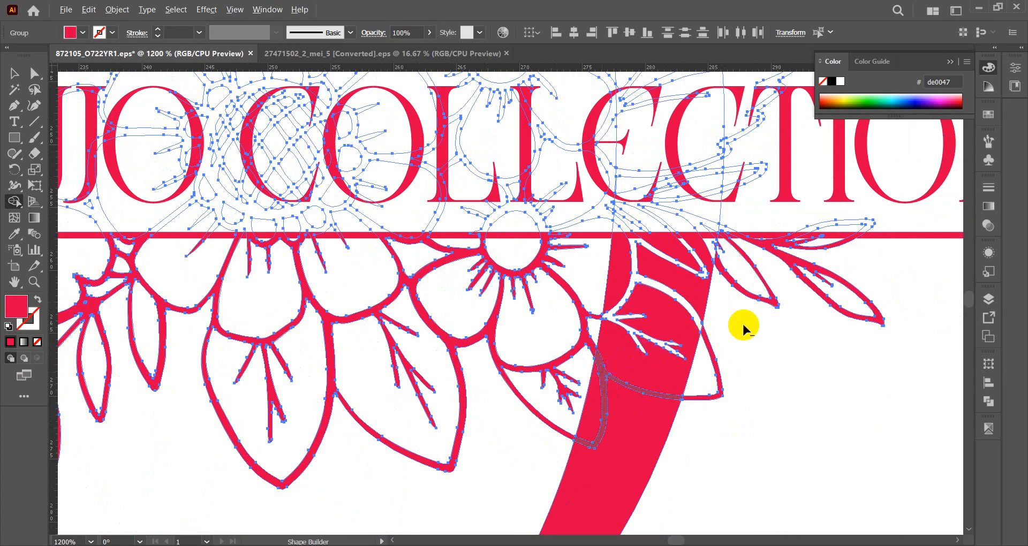
- Erase the petal and leaf outlines overlapping the O's left stroke directly below the title
{"action": "scroll", "coordinate": [779, 308], "scroll_direction": "down", "scroll_amount": 4}
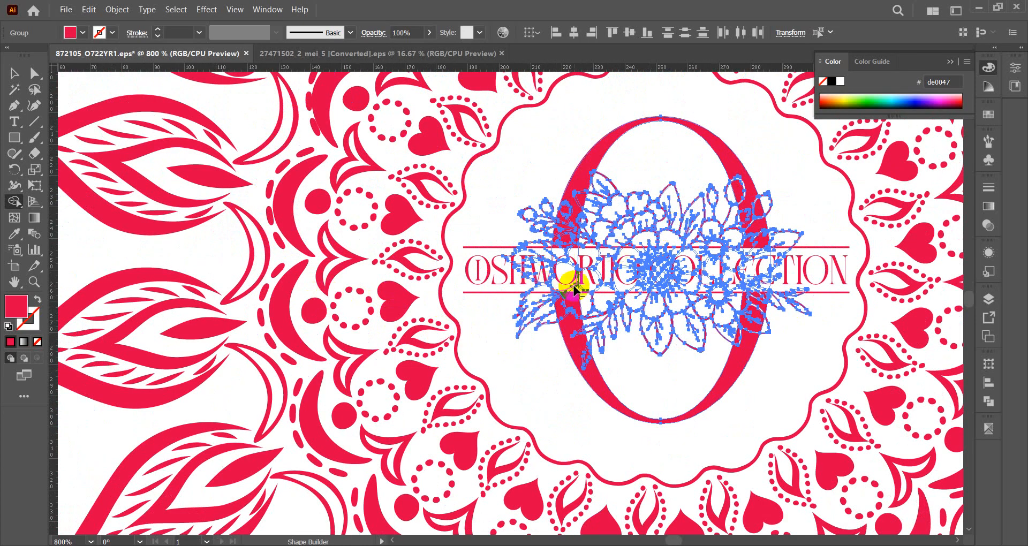
{"action": "scroll", "coordinate": [573, 287], "scroll_direction": "up", "scroll_amount": 4}
{"action": "left_click", "coordinate": [534, 314]}
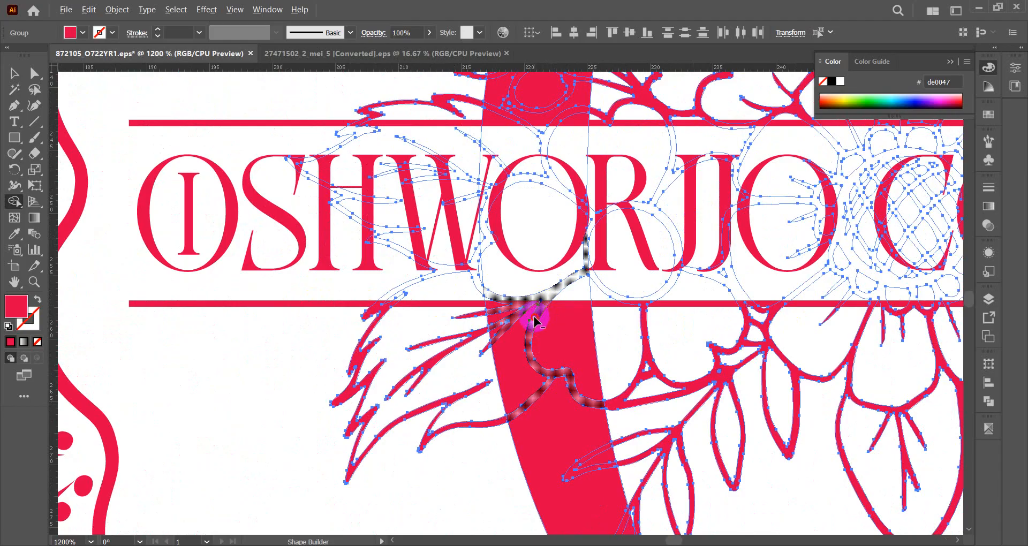
{"action": "left_click", "coordinate": [602, 453]}
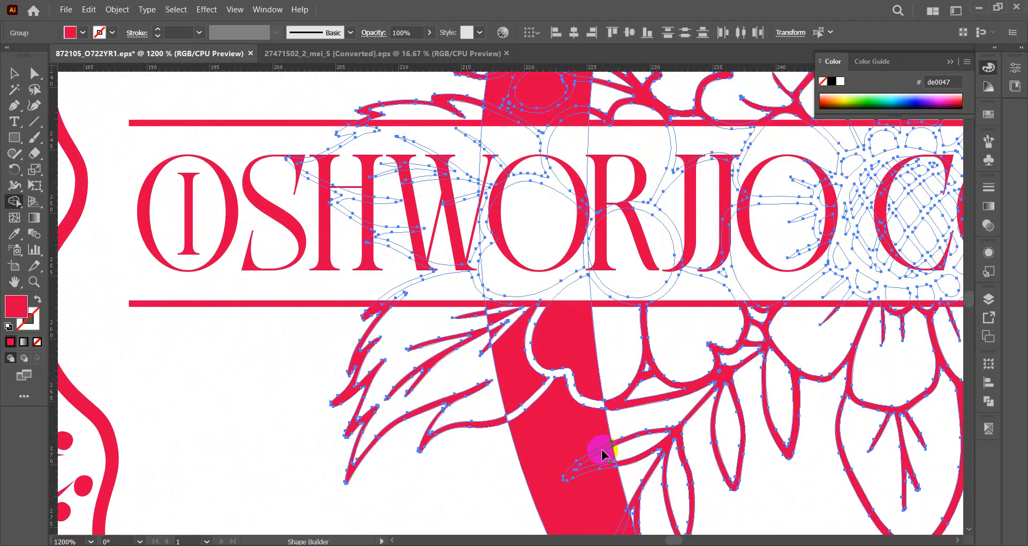
{"action": "left_click", "coordinate": [613, 428]}
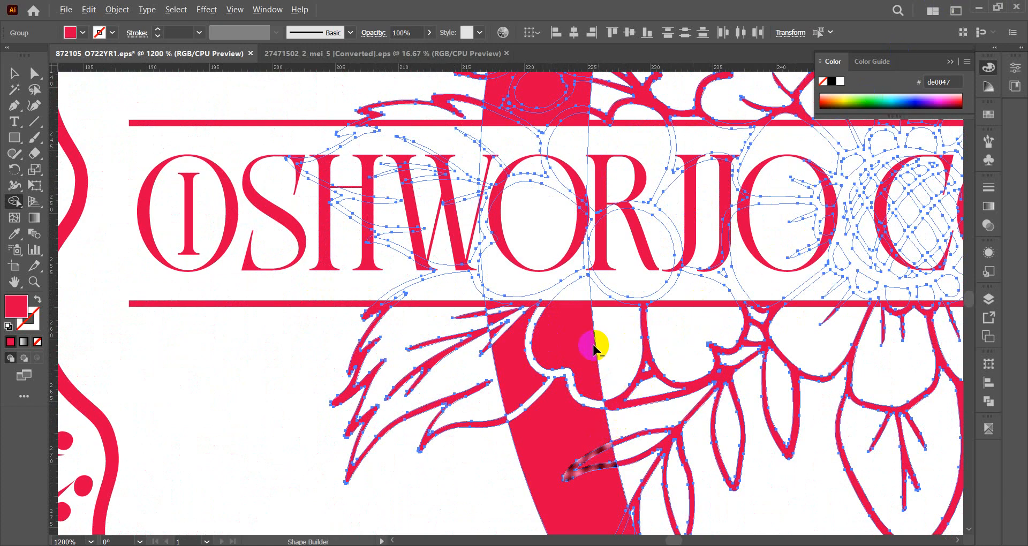
- Erase the outline of the lowest hanging leaf from the O's left stroke and deselect the artwork
{"action": "scroll", "coordinate": [602, 368], "scroll_direction": "down", "scroll_amount": 2}
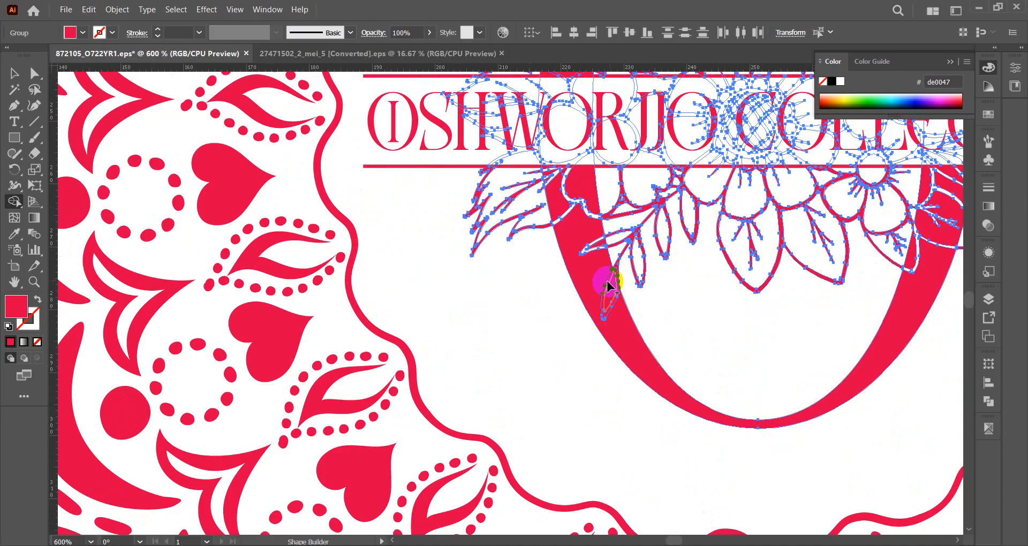
{"action": "scroll", "coordinate": [608, 280], "scroll_direction": "up", "scroll_amount": 3}
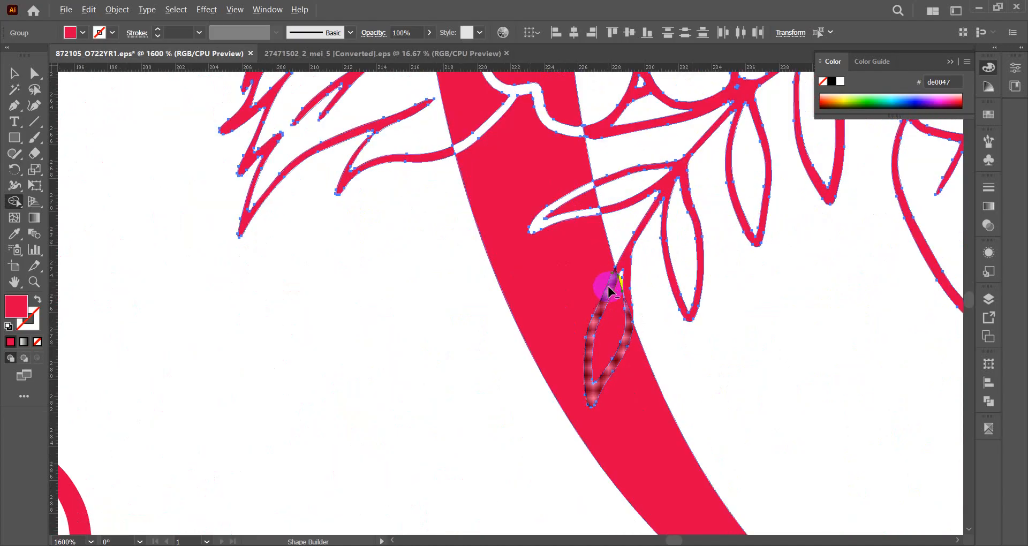
{"action": "left_click_drag", "start_coordinate": [608, 285], "coordinate": [699, 305]}
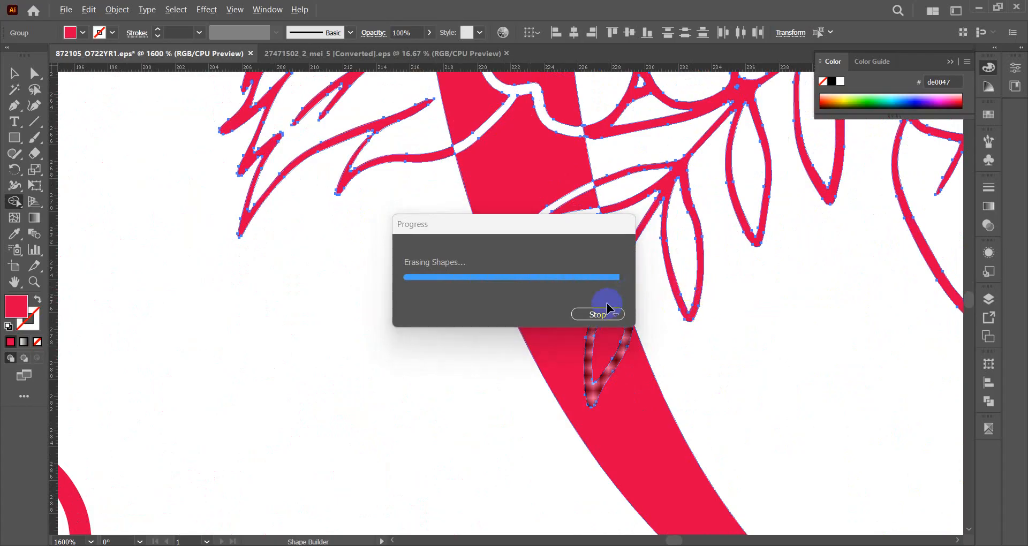
{"action": "key", "text": "v"}
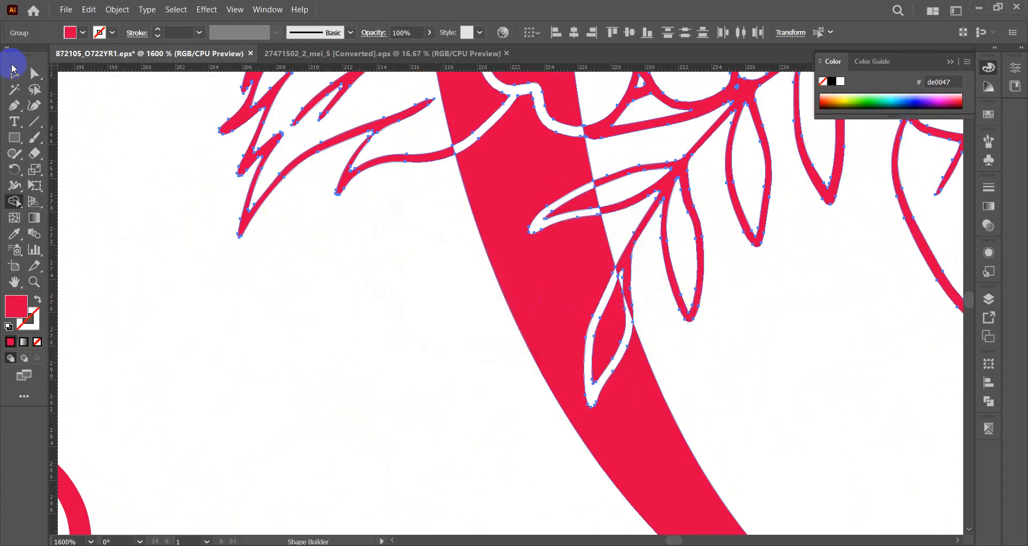
{"action": "key", "text": "ctrl+minus"}
{"action": "key", "text": "ctrl+minus"}
{"action": "key", "text": "ctrl+minus"}
{"action": "key", "text": "ctrl+minus"}
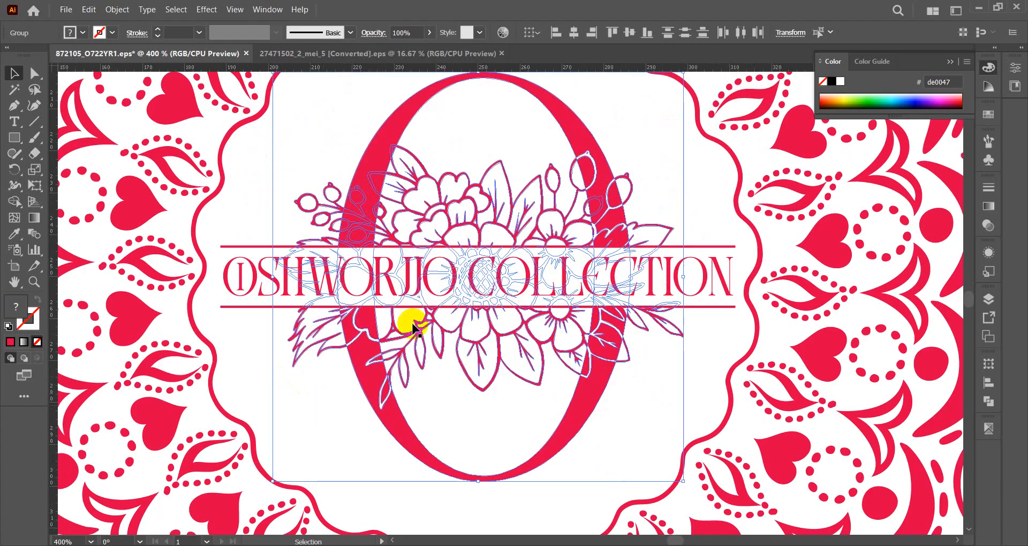
{"action": "left_click", "coordinate": [621, 92]}
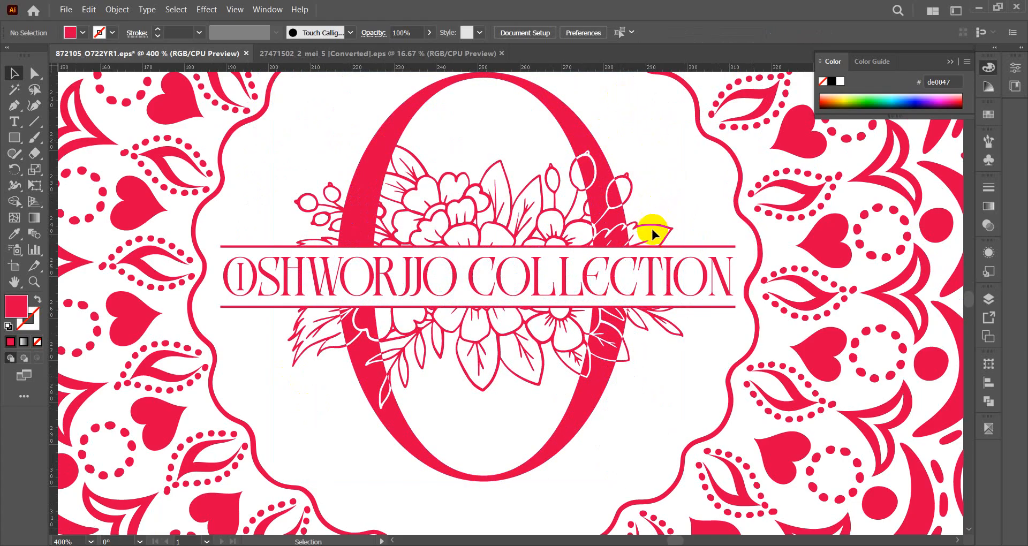
- Erase the berry and stem outlines overlapping the O's left stroke just above the title with Shape Builder
{"action": "left_click", "coordinate": [591, 258]}
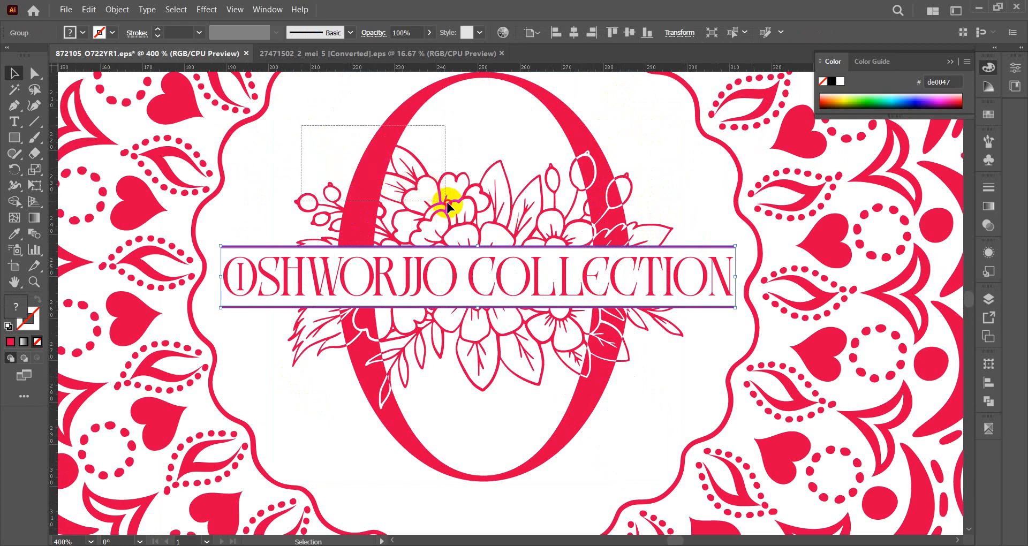
{"action": "left_click", "coordinate": [463, 225]}
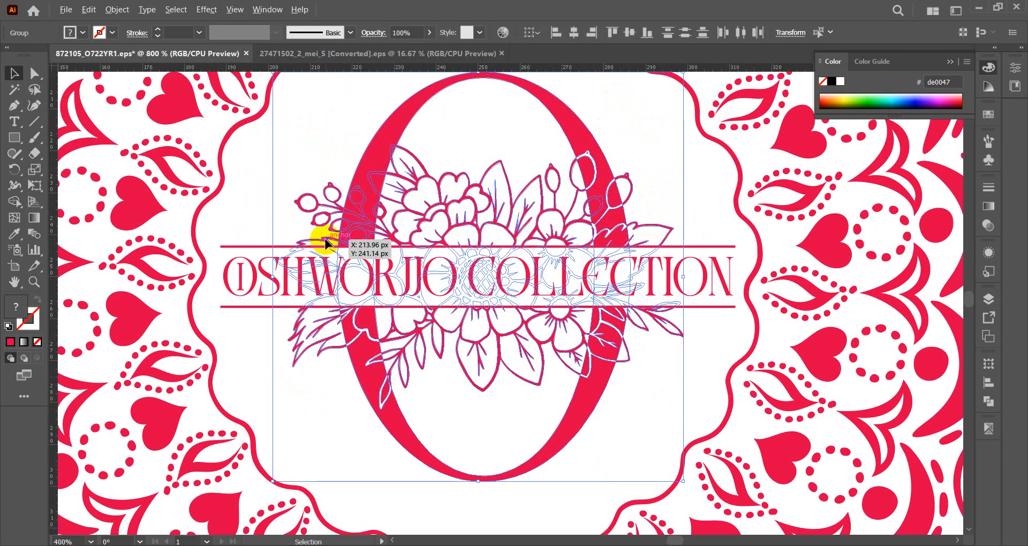
{"action": "scroll", "coordinate": [323, 237], "scroll_direction": "up", "scroll_amount": 3}
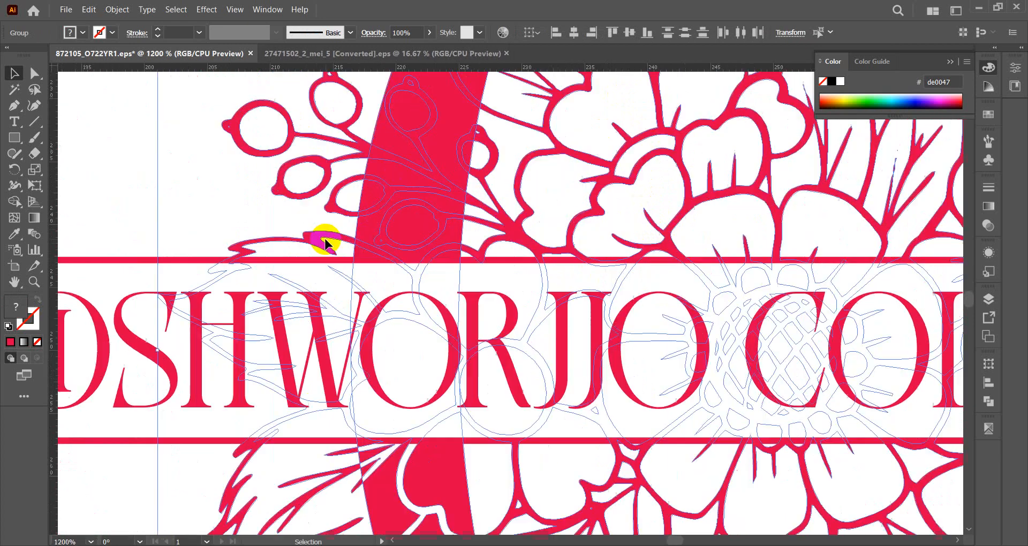
{"action": "left_click", "coordinate": [15, 201]}
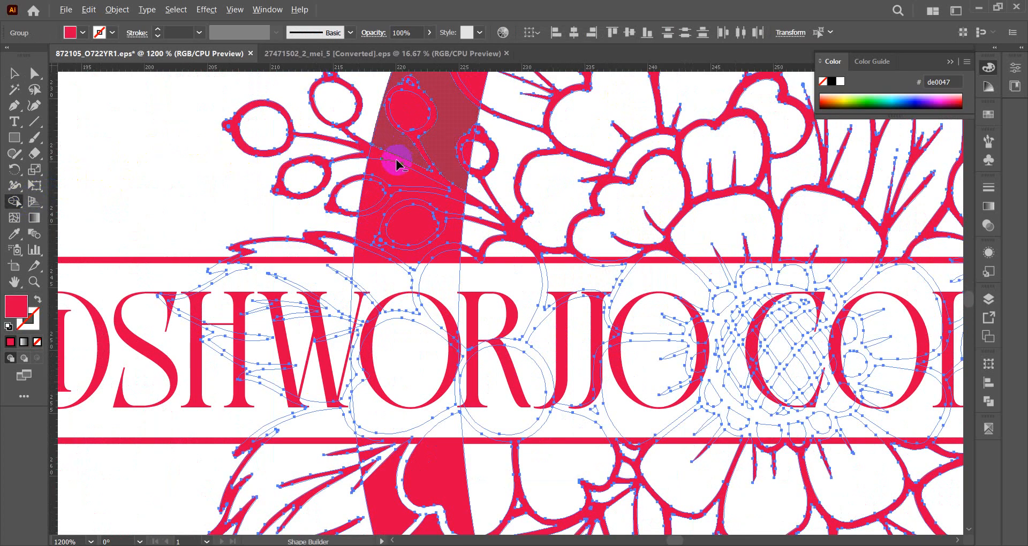
{"action": "mouse_move", "coordinate": [377, 157]}
{"action": "left_mouse_down"}
{"action": "mouse_move", "coordinate": [424, 180]}
{"action": "mouse_move", "coordinate": [462, 224]}
{"action": "mouse_move", "coordinate": [412, 241]}
{"action": "left_mouse_up"}
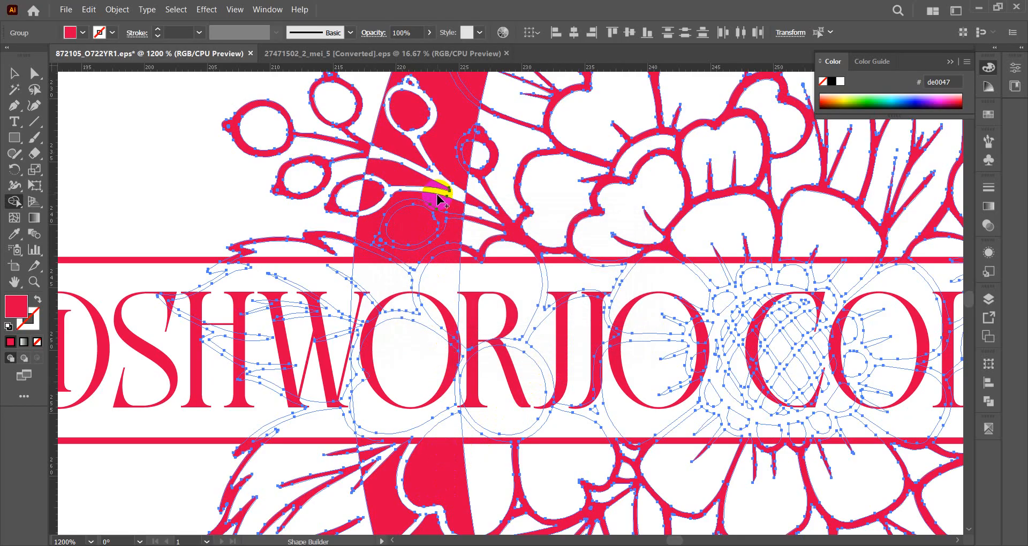
{"action": "left_click_drag", "start_coordinate": [438, 200], "coordinate": [373, 248]}
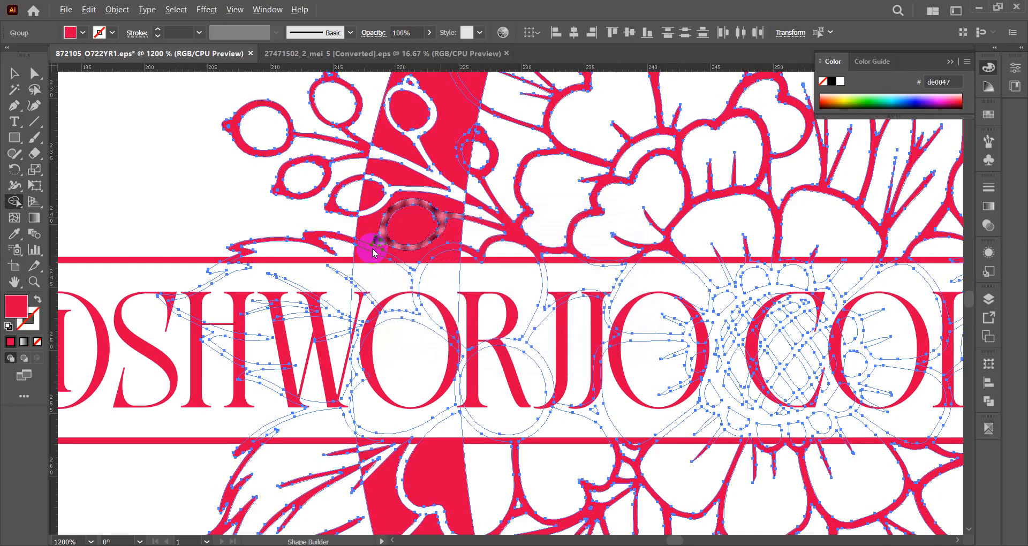
{"action": "left_click", "coordinate": [374, 251]}
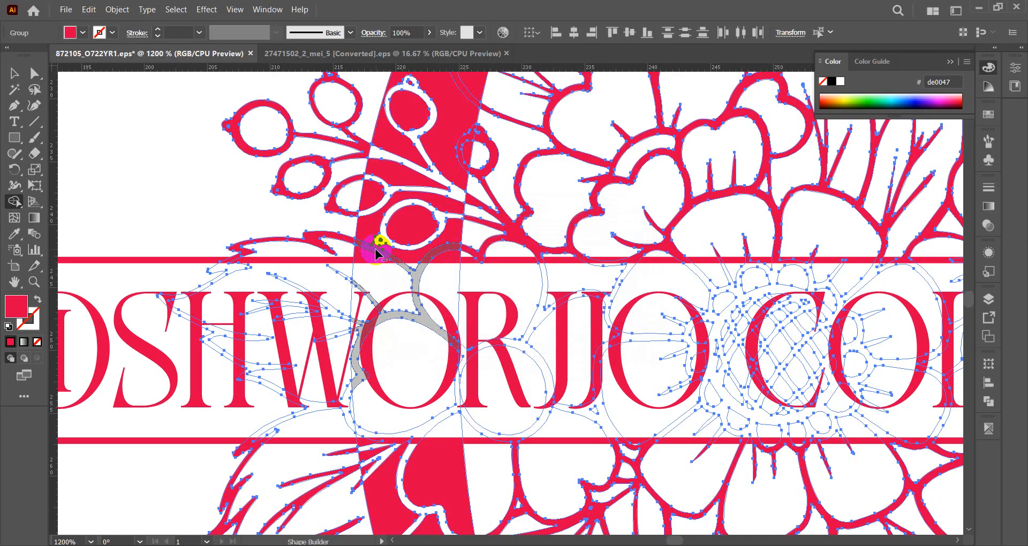
{"action": "left_click_drag", "start_coordinate": [375, 252], "coordinate": [376, 251]}
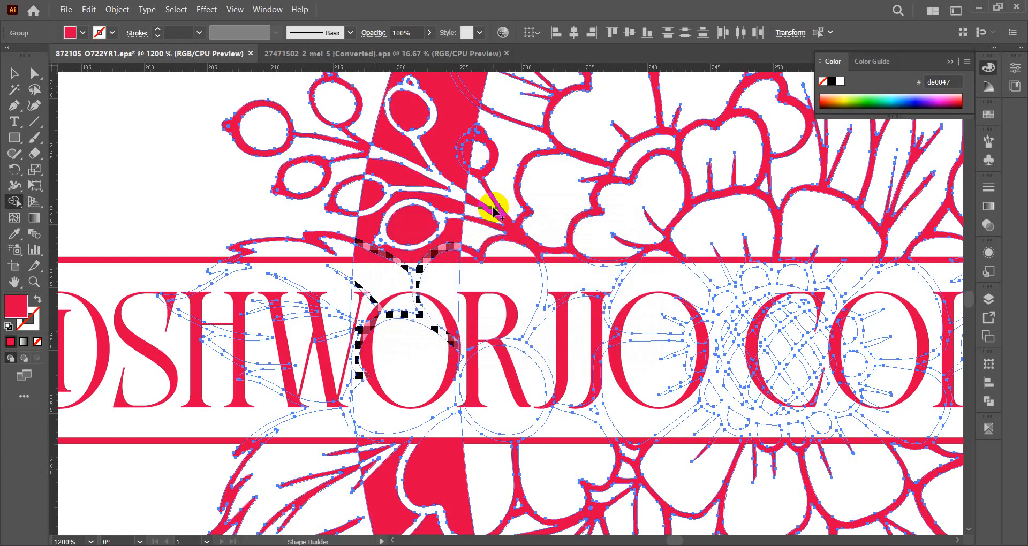
- Erase the two leaf-tip outlines and the small berry outline from the upper part of the O's left stroke, and deselect the artwork
{"action": "scroll", "coordinate": [492, 210], "scroll_direction": "up", "scroll_amount": 4}
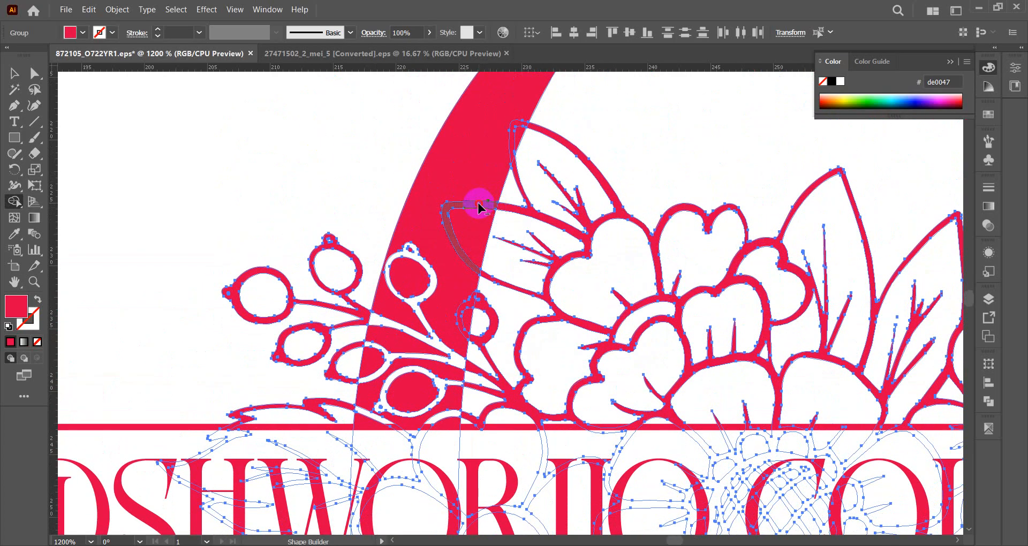
{"action": "left_click", "coordinate": [480, 208], "text": "alt"}
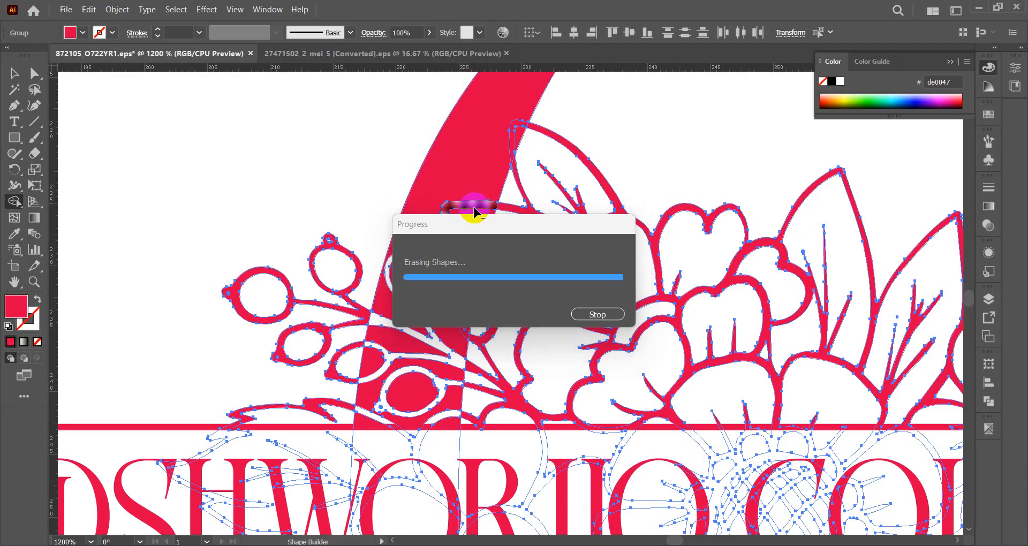
{"action": "left_click", "coordinate": [475, 211], "text": "alt"}
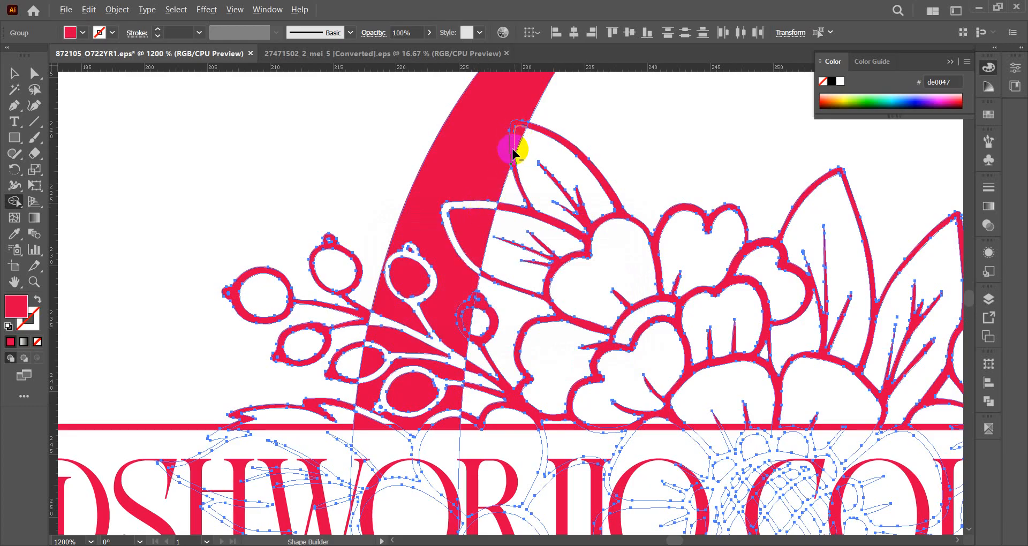
{"action": "left_click_drag", "start_coordinate": [512, 147], "coordinate": [454, 308]}
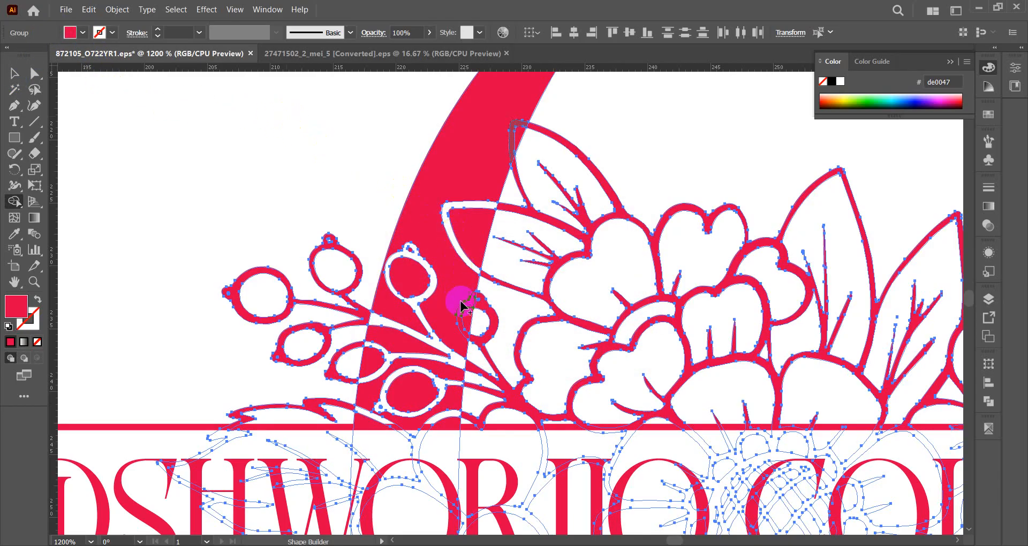
{"action": "key", "text": "alt"}
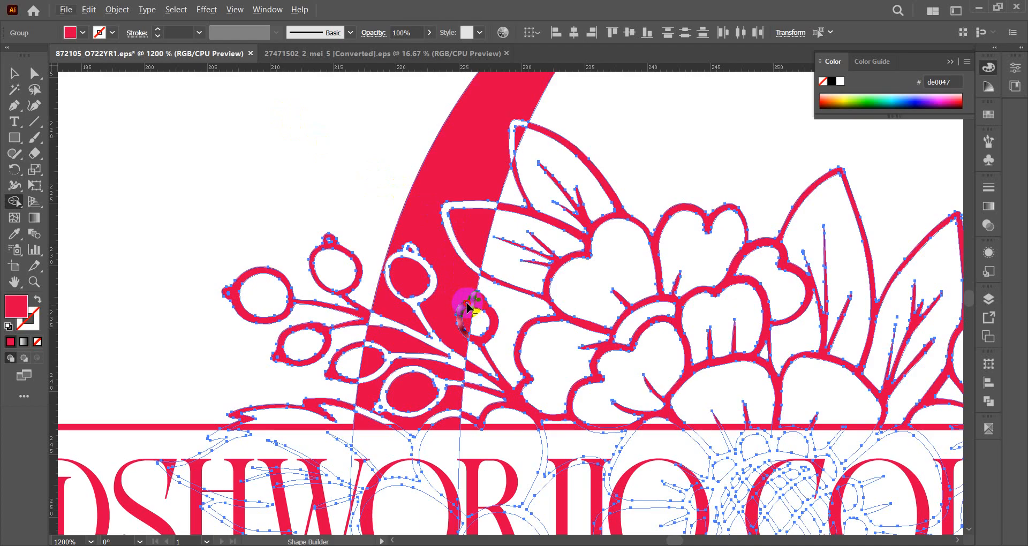
{"action": "key", "text": "alt"}
{"action": "left_click", "coordinate": [466, 307], "text": "alt"}
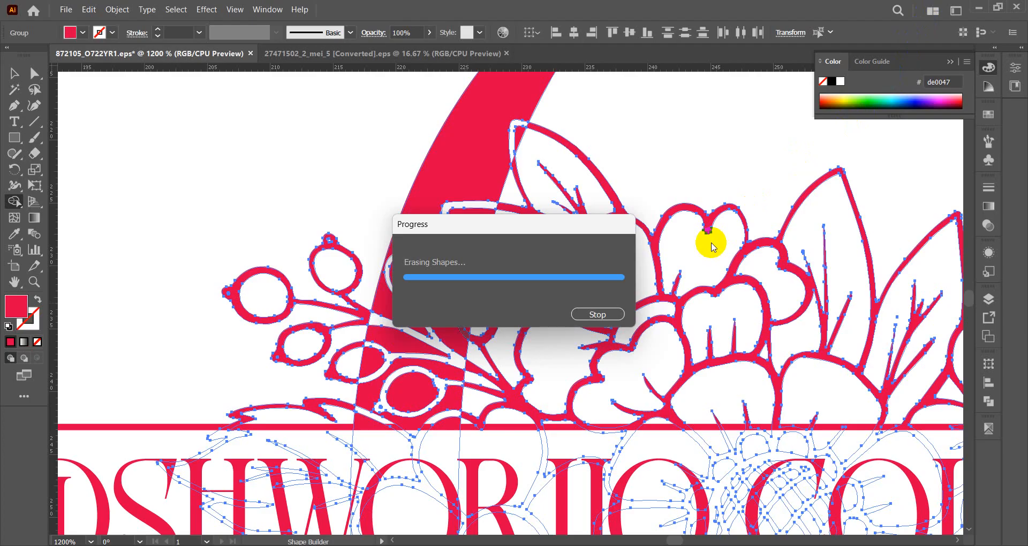
{"action": "left_click", "coordinate": [14, 73]}
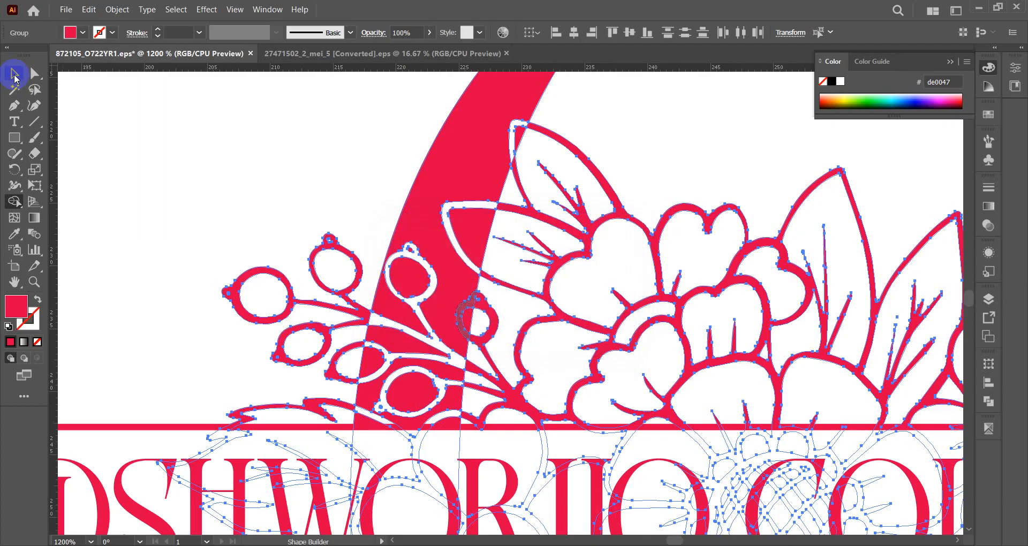
{"action": "left_click", "coordinate": [15, 75]}
{"action": "key", "text": "ctrl+shift+a"}
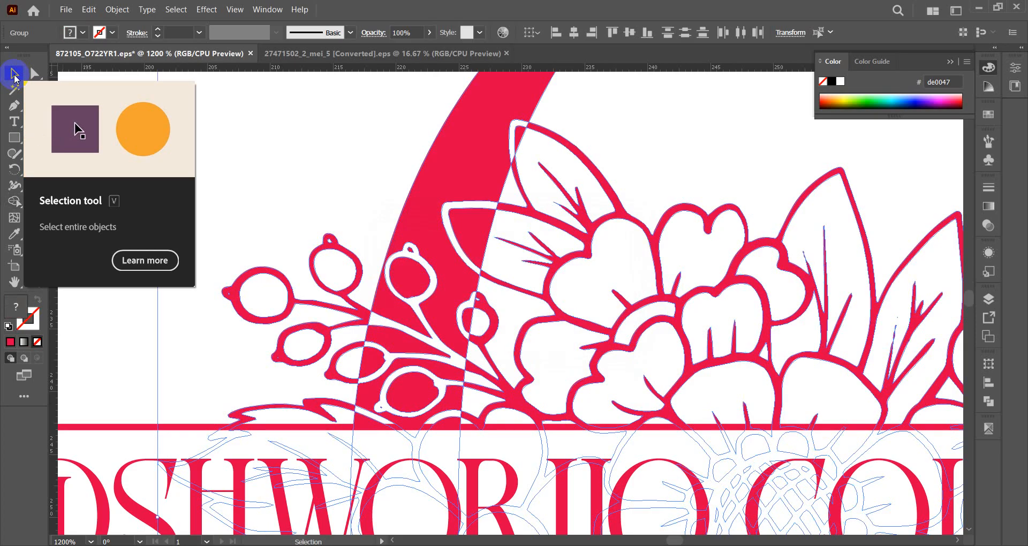
{"action": "left_click", "coordinate": [235, 121]}
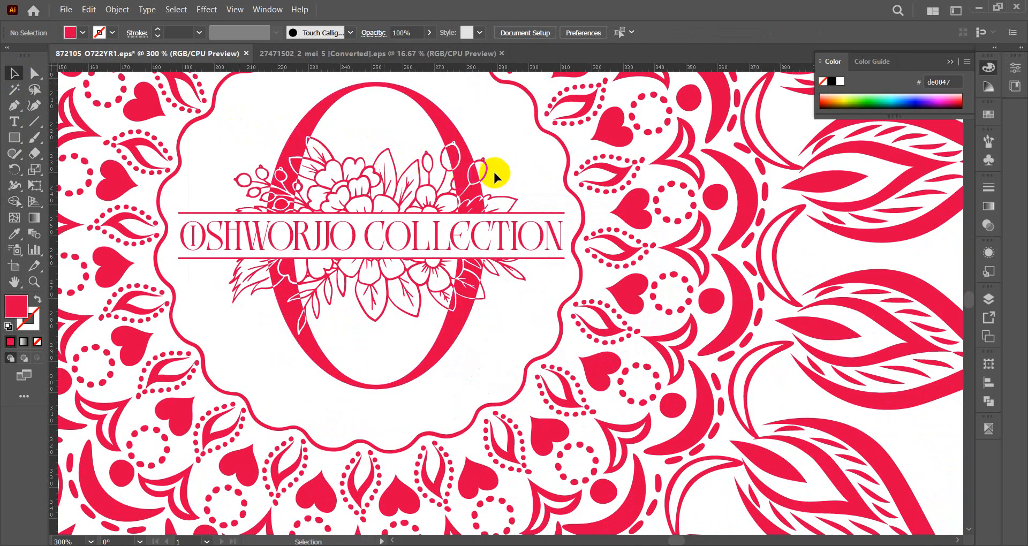
- Examine the whole mandala on its artboard and the floral O monogram with the title at its centre
{"action": "scroll", "coordinate": [545, 159], "scroll_direction": "down", "scroll_amount": 2}
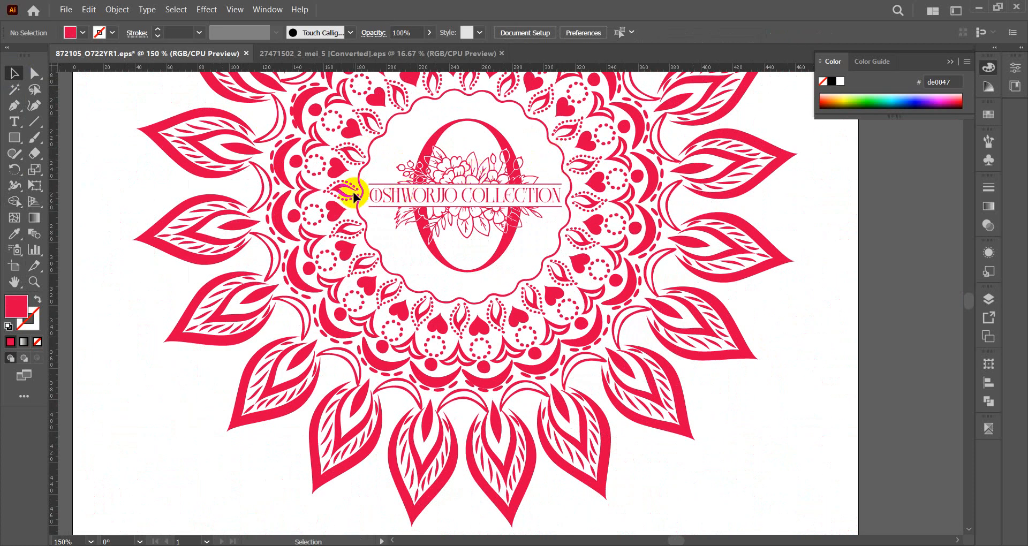
{"action": "scroll", "coordinate": [345, 196], "scroll_direction": "up", "scroll_amount": 2}
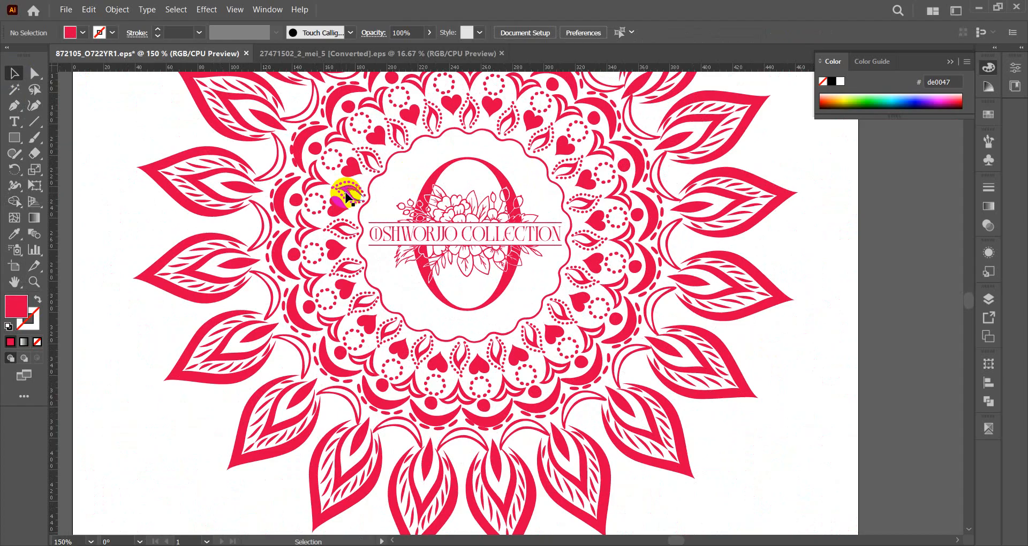
{"action": "scroll", "coordinate": [345, 196], "scroll_direction": "up", "scroll_amount": 2}
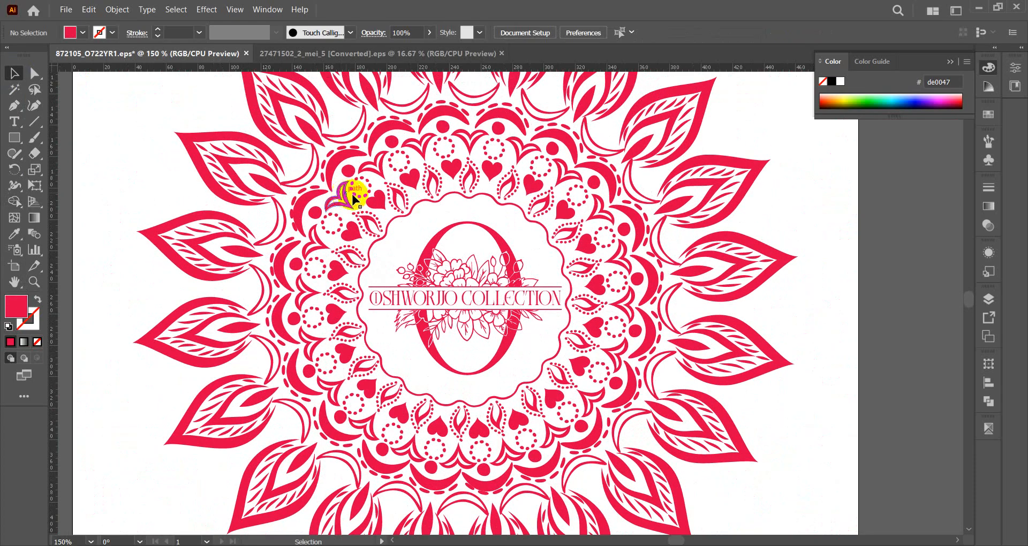
{"action": "scroll", "coordinate": [364, 187], "scroll_direction": "down", "scroll_amount": 2}
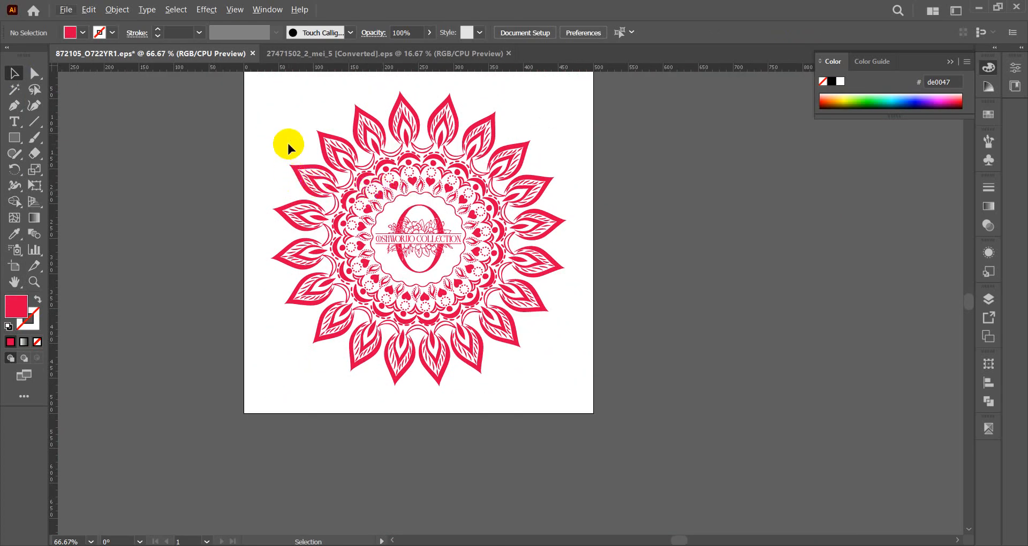
{"action": "scroll", "coordinate": [287, 142], "scroll_direction": "up", "scroll_amount": 1}
{"action": "scroll", "coordinate": [287, 145], "scroll_direction": "up", "scroll_amount": 1}
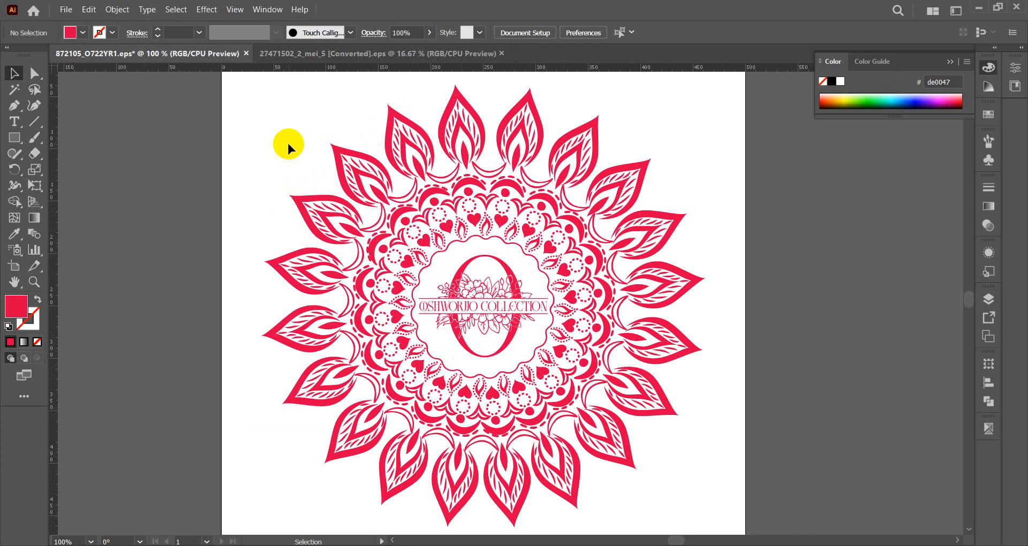
{"action": "key", "text": "ctrl+minus"}
{"action": "key", "text": "ctrl+minus"}
{"action": "key", "text": "ctrl+minus"}
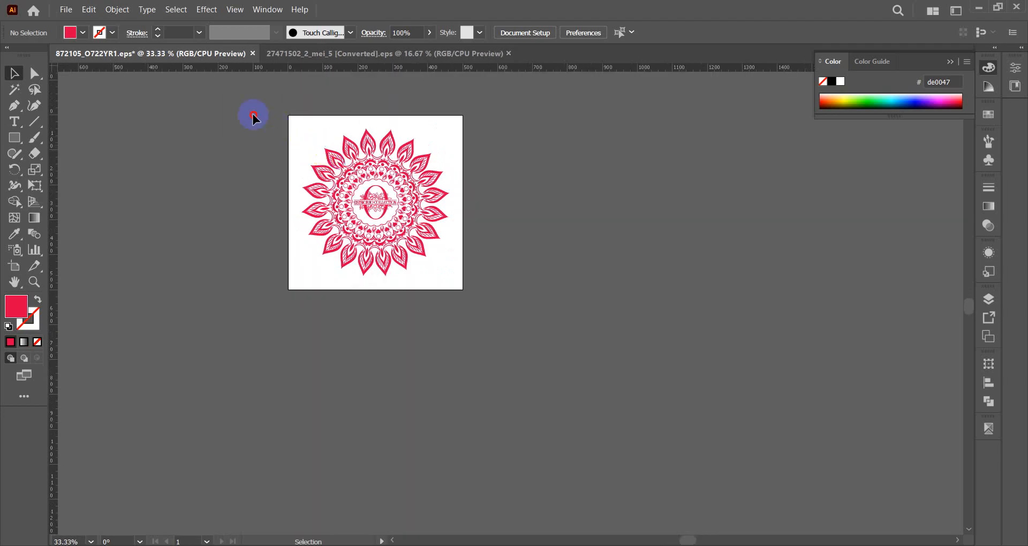
{"action": "left_click_drag", "start_coordinate": [253, 118], "coordinate": [523, 324]}
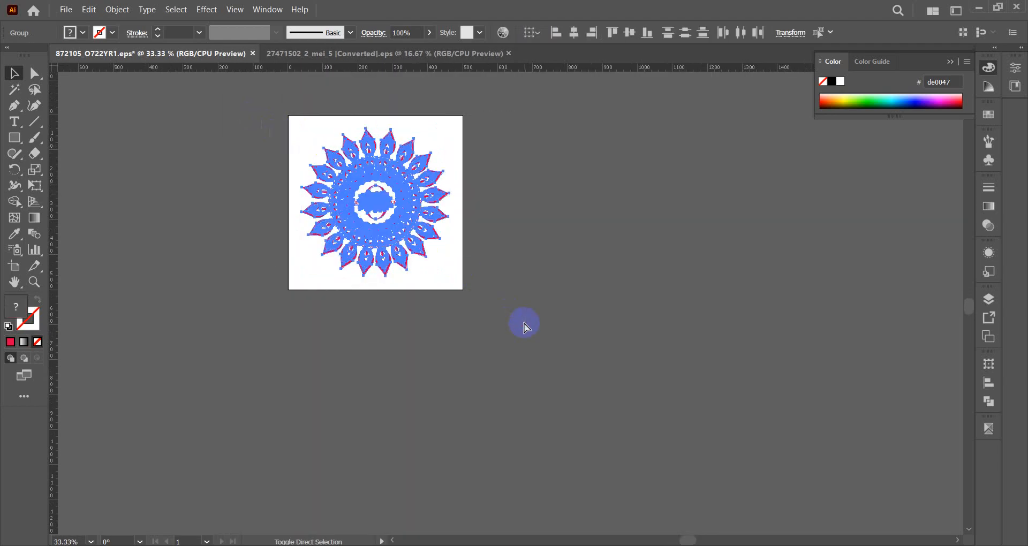
{"action": "left_click", "coordinate": [624, 259]}
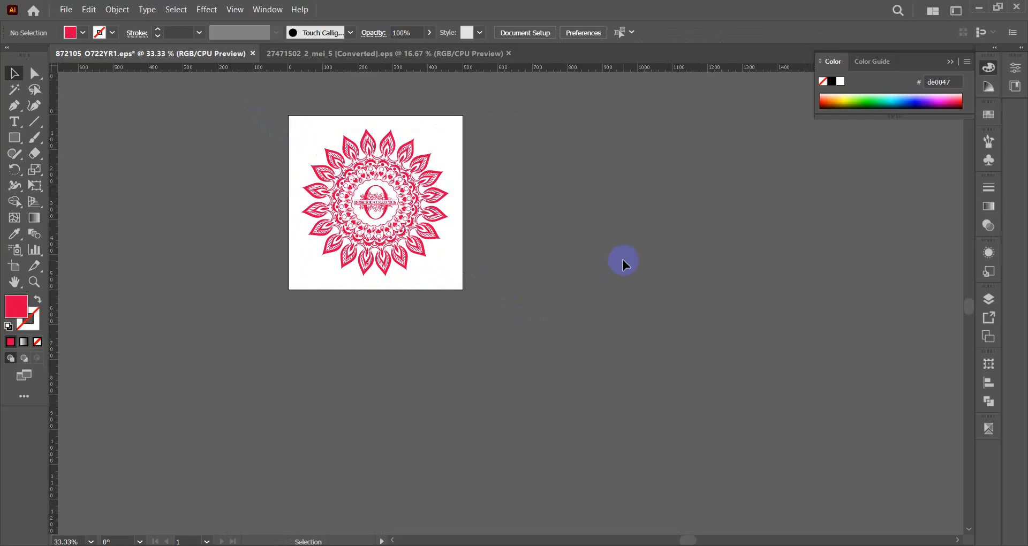
{"action": "left_click_drag", "start_coordinate": [264, 103], "coordinate": [503, 297]}
{"action": "left_click", "coordinate": [538, 260]}
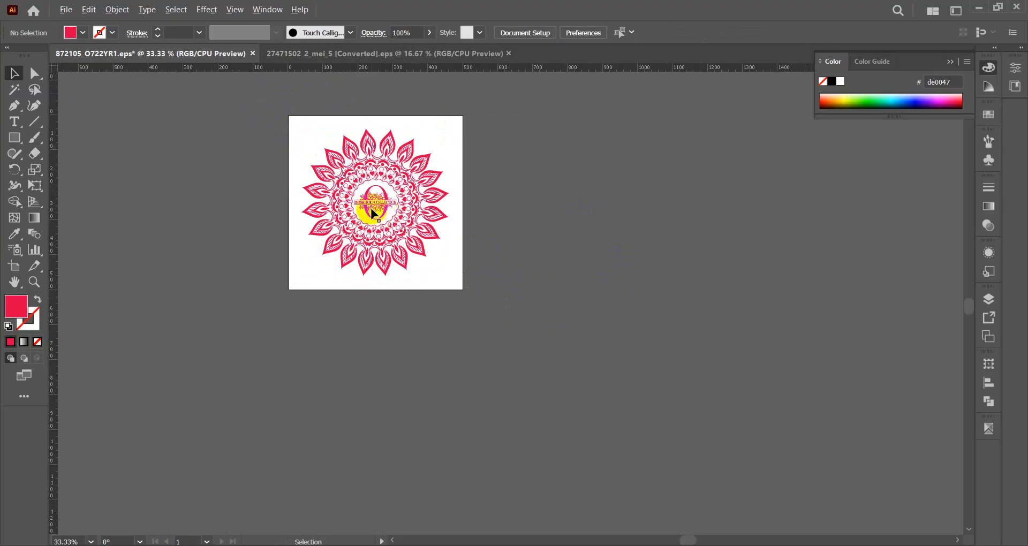
{"action": "scroll", "coordinate": [370, 211], "scroll_direction": "up", "scroll_amount": 3}
{"action": "scroll", "coordinate": [371, 211], "scroll_direction": "up", "scroll_amount": 2}
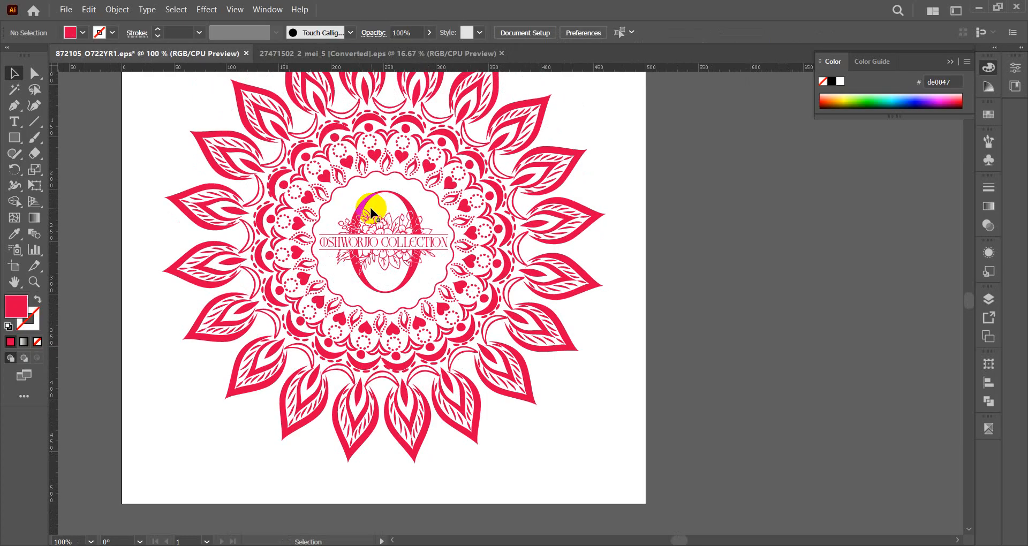
{"action": "scroll", "coordinate": [379, 209], "scroll_direction": "up", "scroll_amount": 1}
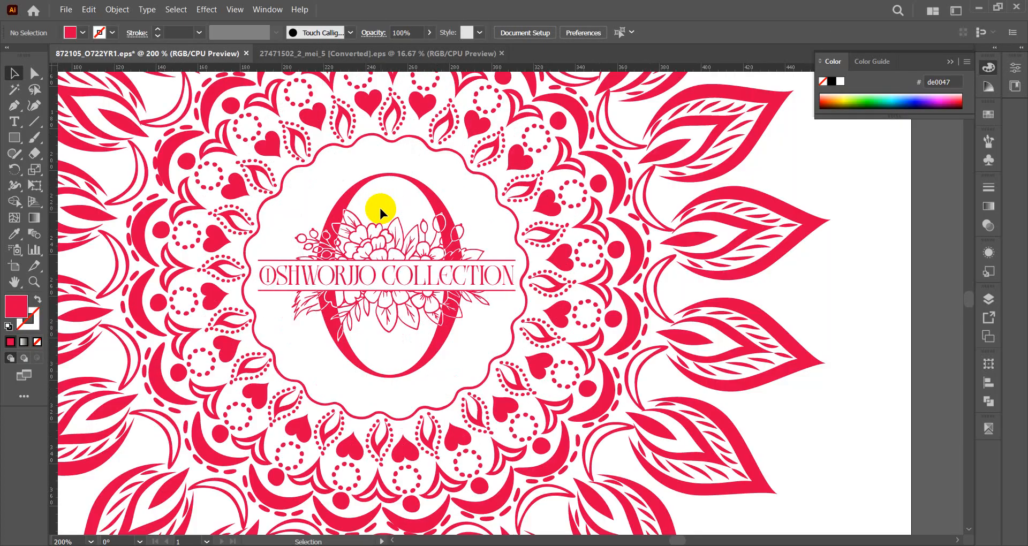
{"action": "scroll", "coordinate": [379, 209], "scroll_direction": "down", "scroll_amount": 1}
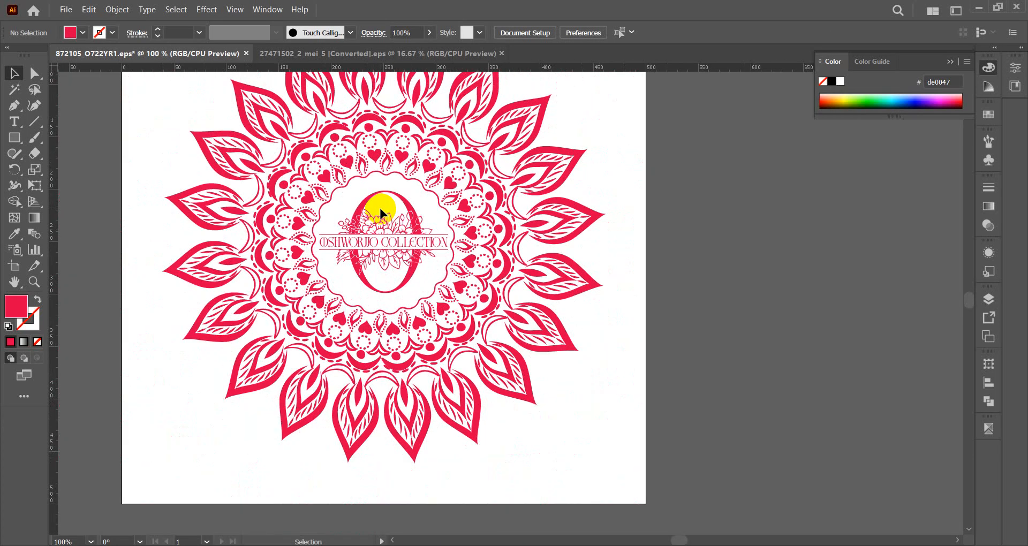
{"action": "scroll", "coordinate": [379, 209], "scroll_direction": "up", "scroll_amount": 2}
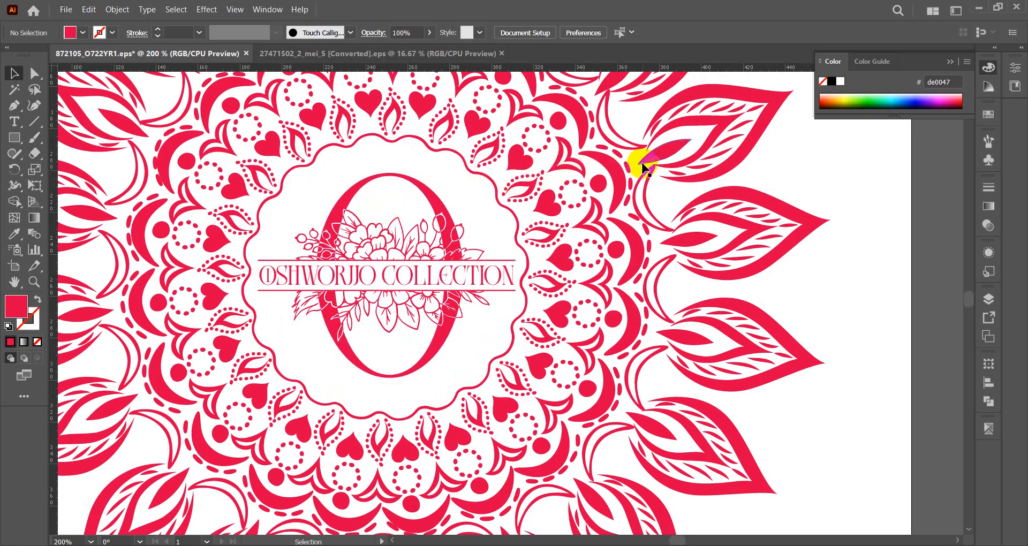
{"action": "scroll", "coordinate": [643, 165], "scroll_direction": "down", "scroll_amount": 1}
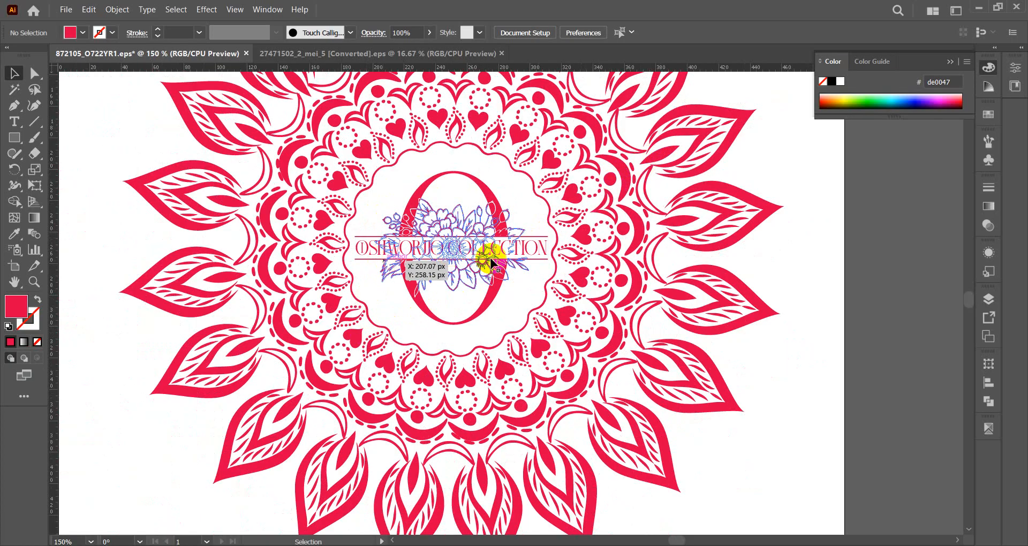
{"action": "scroll", "coordinate": [545, 271], "scroll_direction": "down", "scroll_amount": 1}
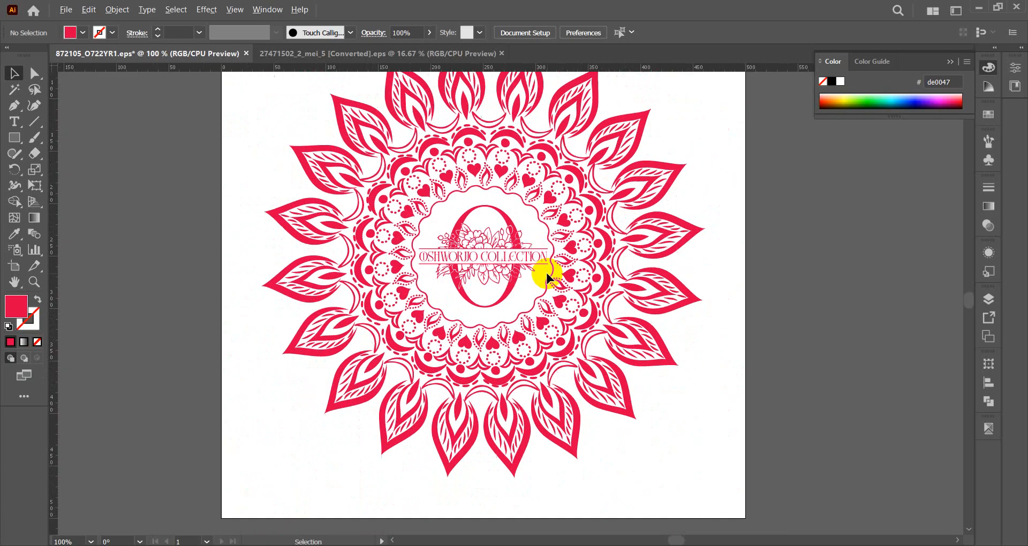
- Undo the floral cut-outs in the O back to the point where the letter is live text
{"action": "left_click", "coordinate": [487, 209]}
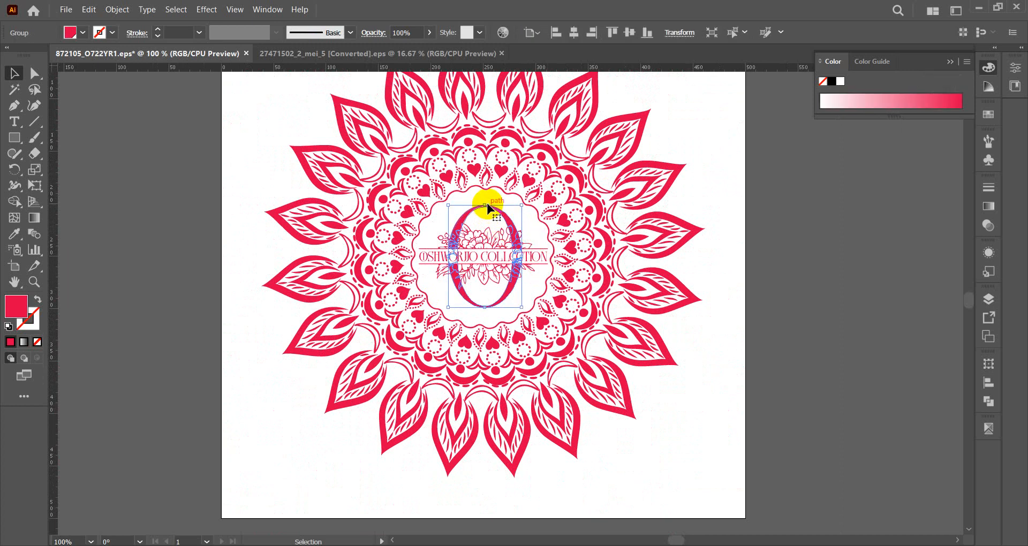
{"action": "left_click", "coordinate": [487, 209], "text": "ctrl"}
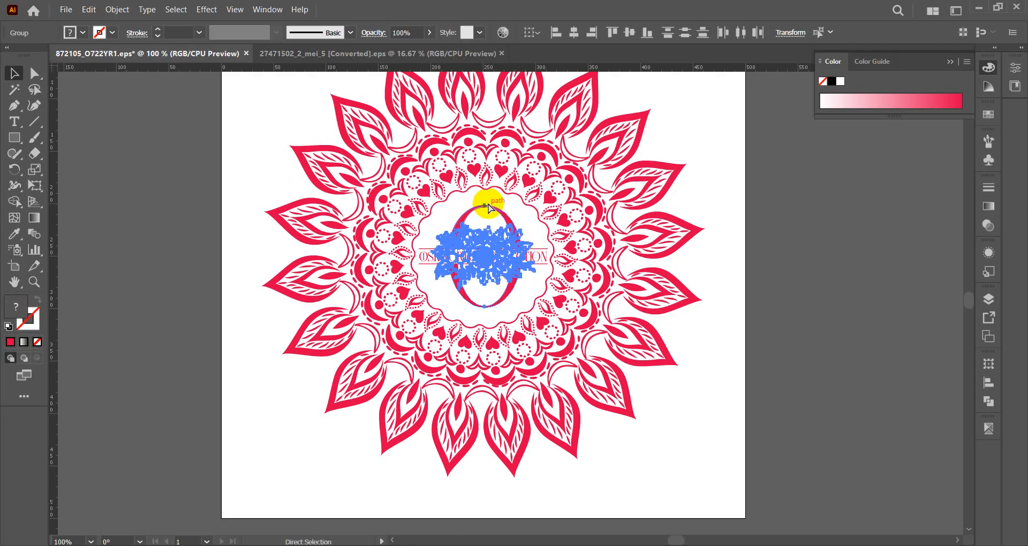
{"action": "left_click", "coordinate": [489, 208]}
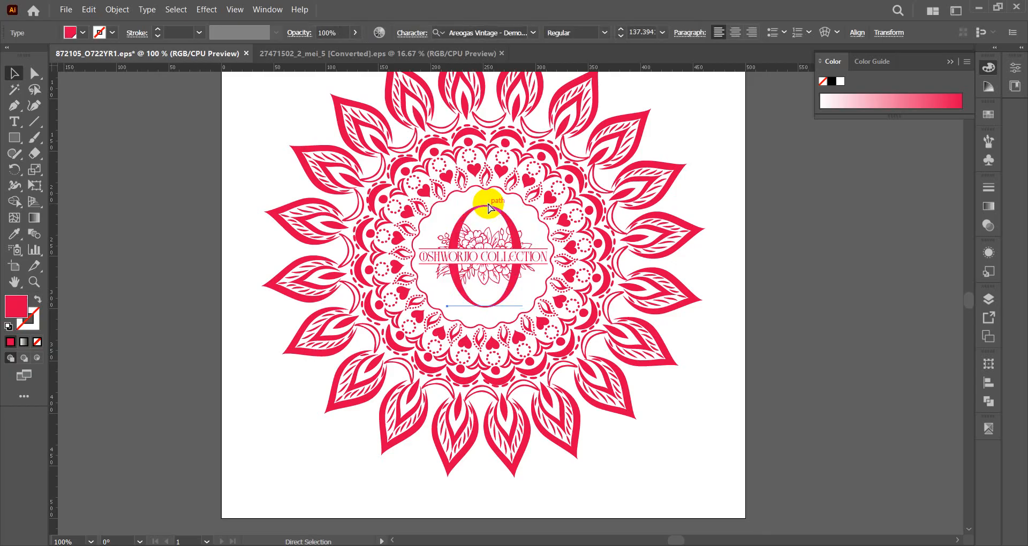
- Undo the red fill of the large O, move the letter off the artboard and delete it
{"action": "key", "text": "ctrl+z"}
{"action": "left_click", "coordinate": [828, 239]}
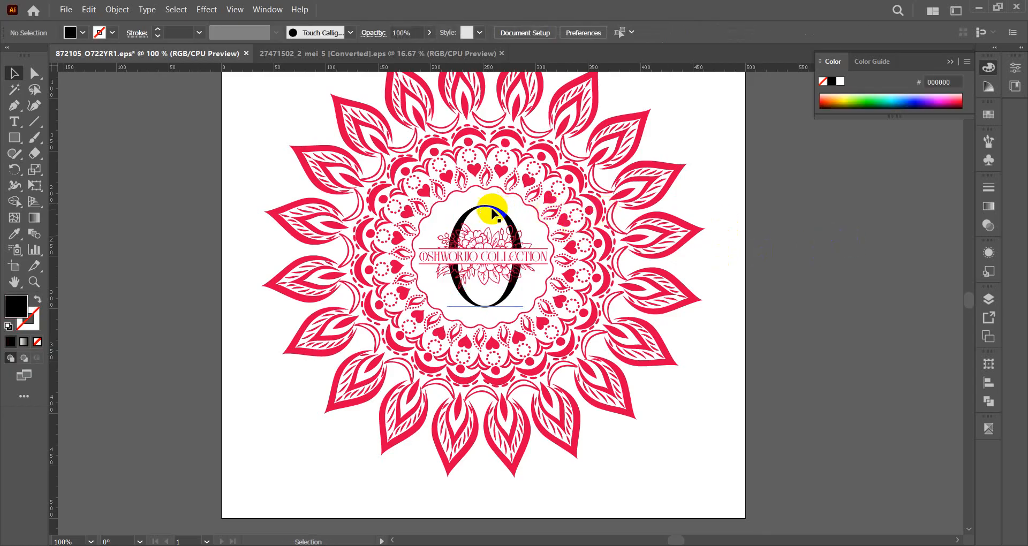
{"action": "left_click_drag", "start_coordinate": [490, 207], "coordinate": [163, 201]}
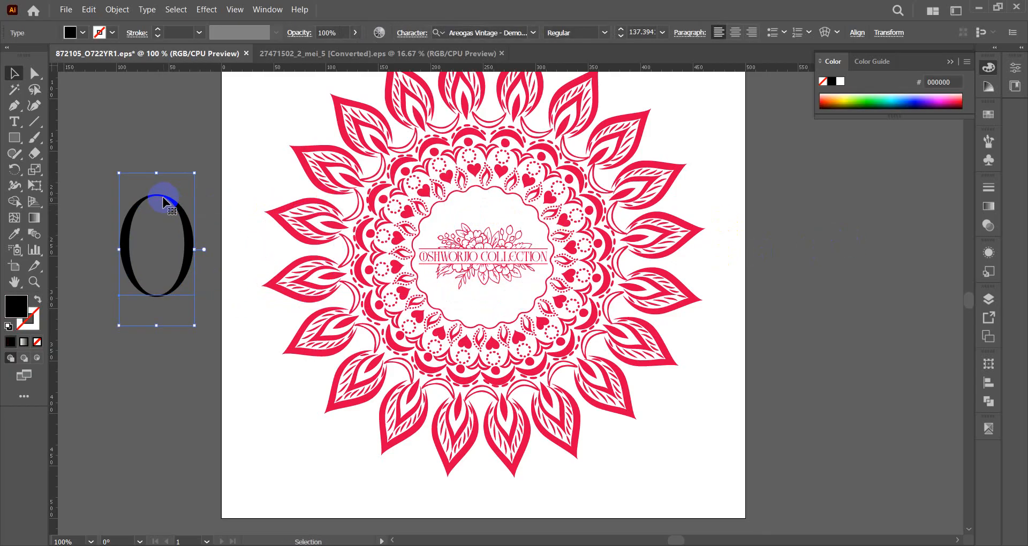
{"action": "key", "text": "Delete"}
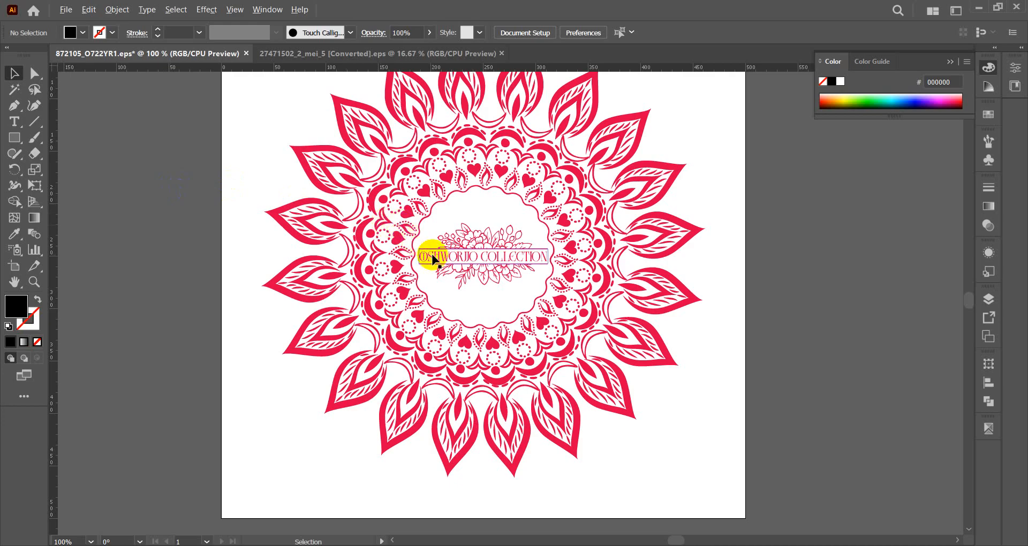
- Examine the white band behind the centre title in isolation mode, and return to the full artwork
{"action": "scroll", "coordinate": [428, 262], "scroll_direction": "up", "scroll_amount": 3}
{"action": "scroll", "coordinate": [428, 263], "scroll_direction": "up", "scroll_amount": 2}
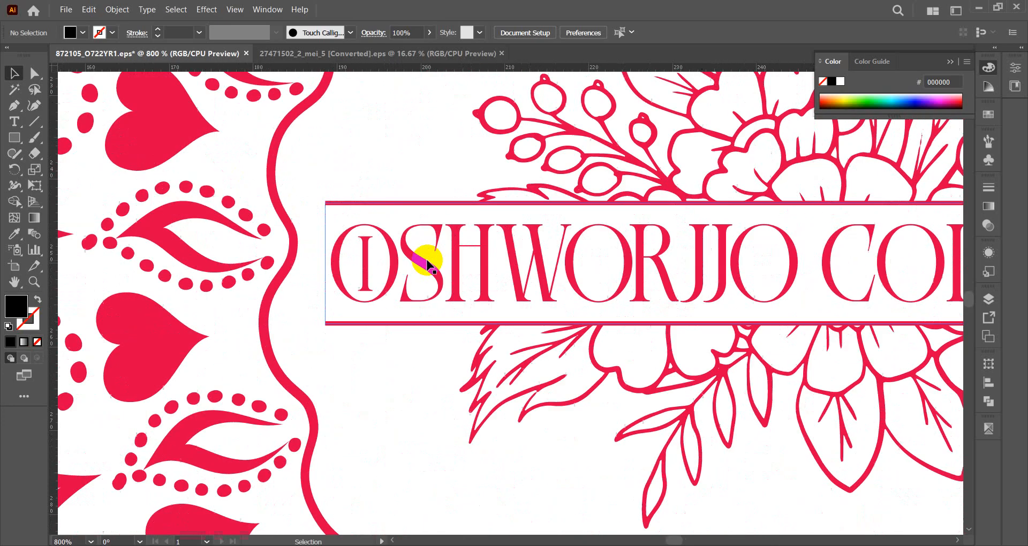
{"action": "left_click", "coordinate": [365, 261]}
{"action": "double_click", "coordinate": [365, 260]}
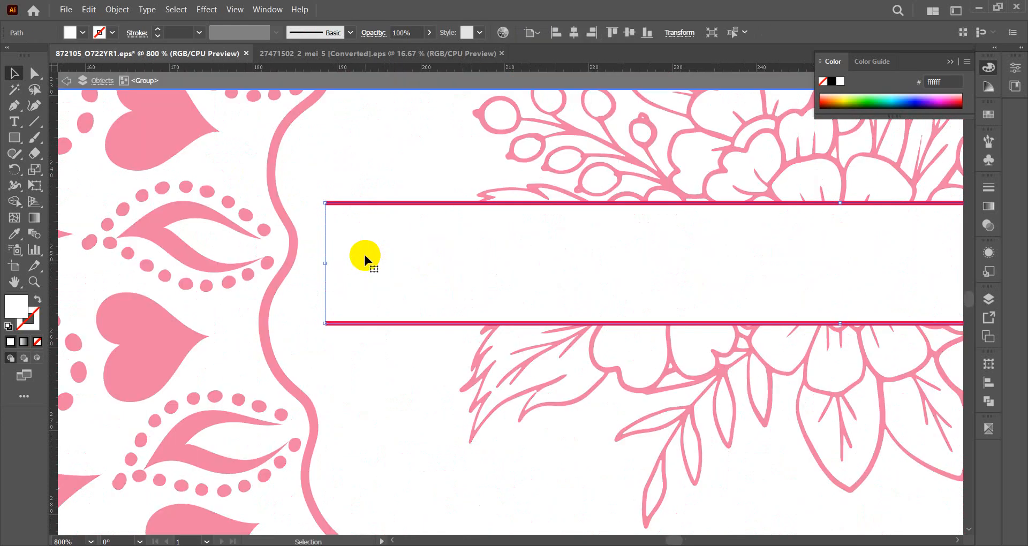
{"action": "double_click", "coordinate": [363, 166]}
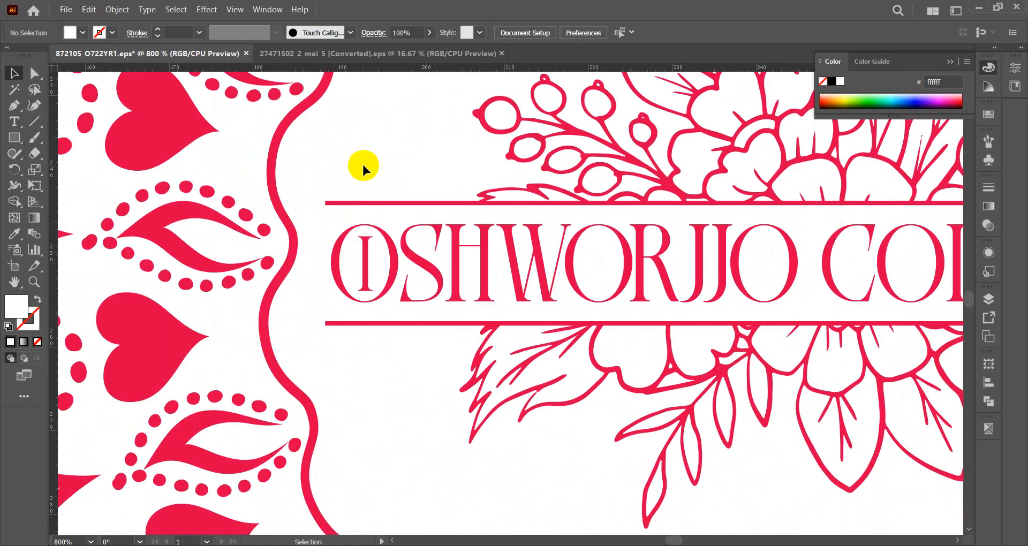
- Try moving the white band with its border lines away from the title, and undo the move
{"action": "left_click", "coordinate": [460, 246]}
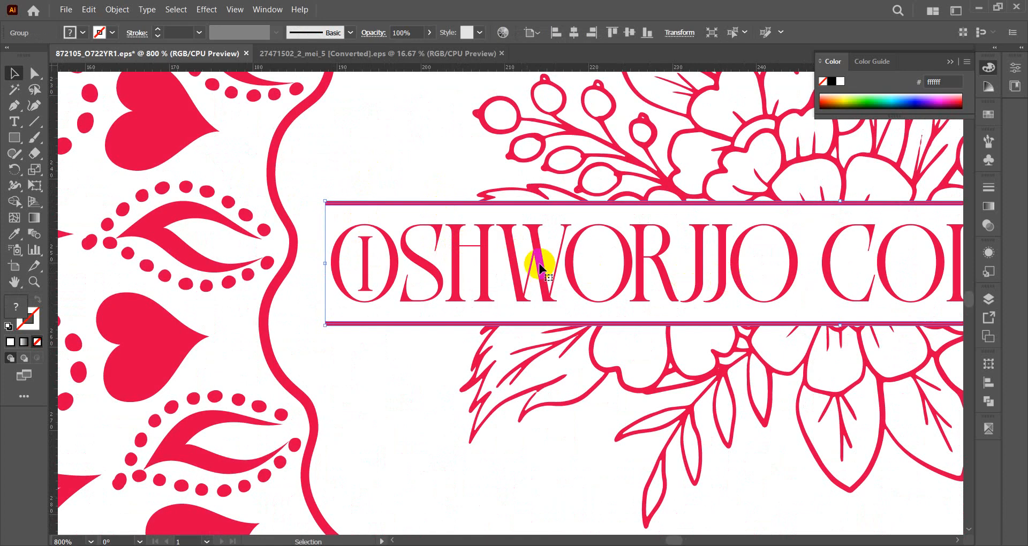
{"action": "scroll", "coordinate": [403, 258], "scroll_direction": "down", "scroll_amount": 3}
{"action": "left_click", "coordinate": [417, 187]}
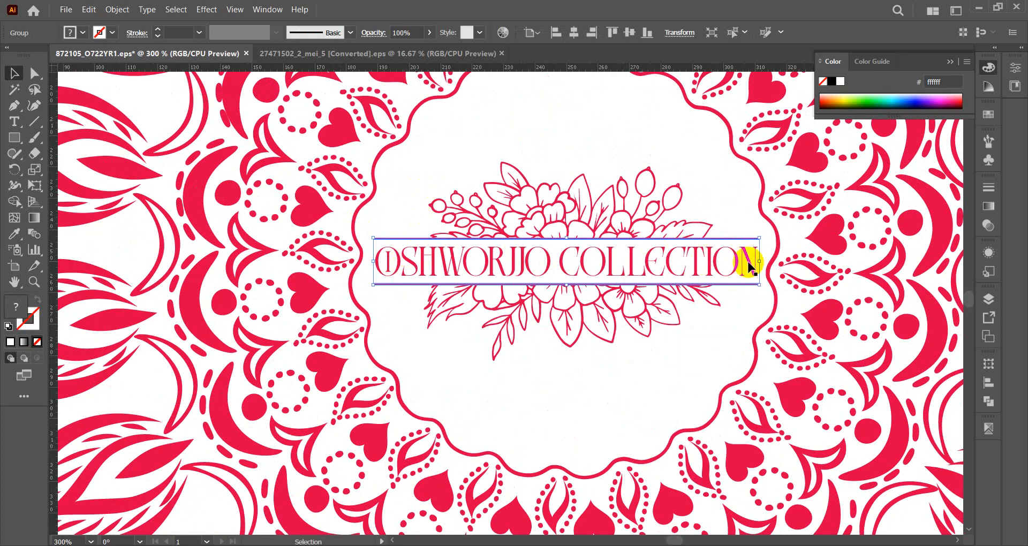
{"action": "left_click_drag", "start_coordinate": [755, 267], "coordinate": [769, 247]}
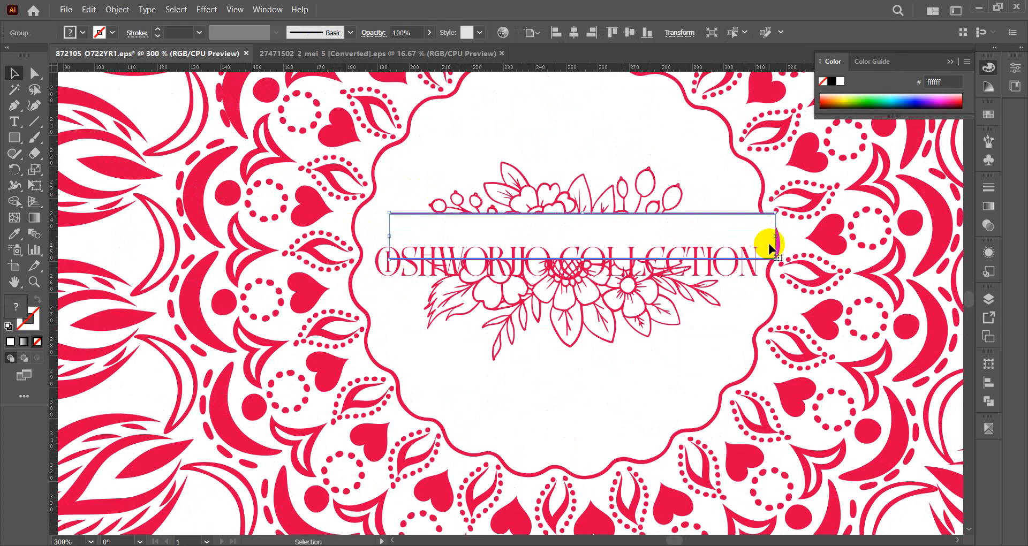
{"action": "left_click", "coordinate": [630, 382]}
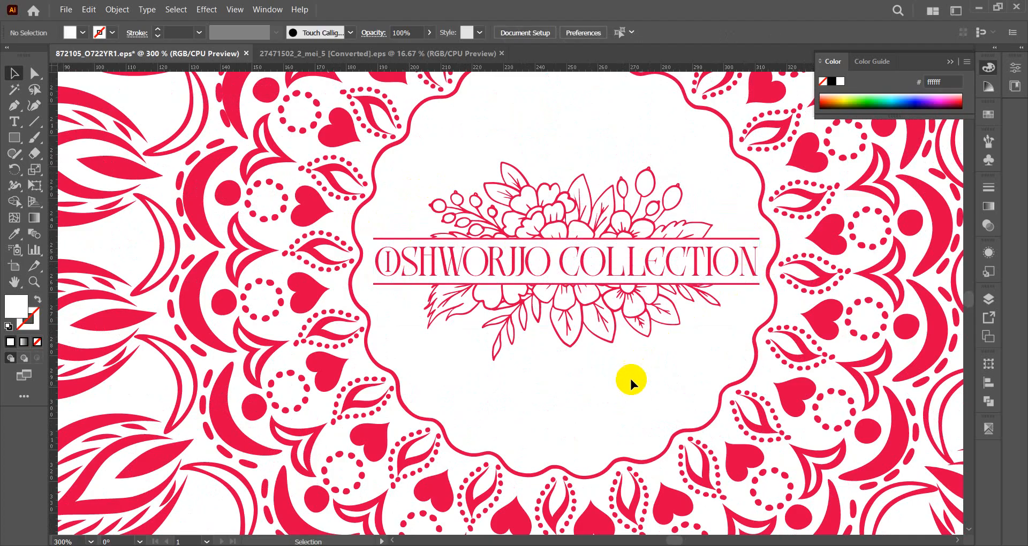
- Examine the whole mandala on its artboard, highlighting all of its artwork and clearing the selection
{"action": "scroll", "coordinate": [592, 268], "scroll_direction": "down", "scroll_amount": 3}
{"action": "left_click", "coordinate": [250, 189]}
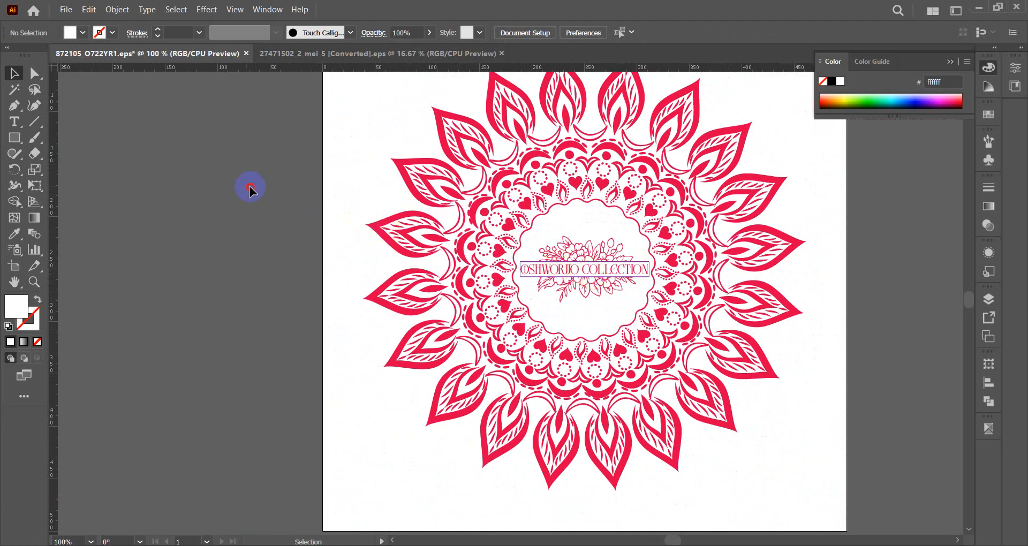
{"action": "scroll", "coordinate": [268, 230], "scroll_direction": "up", "scroll_amount": 2}
{"action": "scroll", "coordinate": [268, 230], "scroll_direction": "down", "scroll_amount": 2}
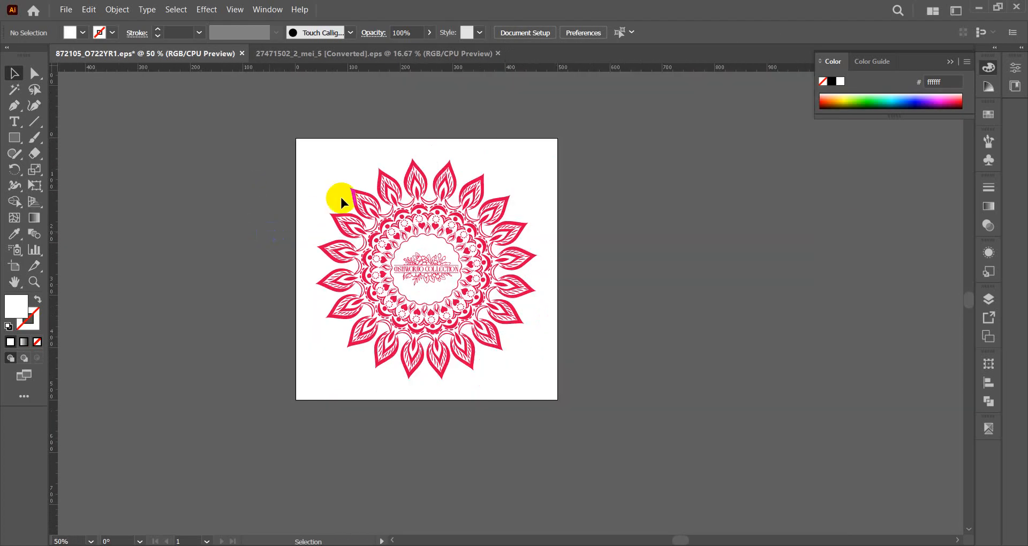
{"action": "left_click_drag", "start_coordinate": [645, 430], "coordinate": [645, 430]}
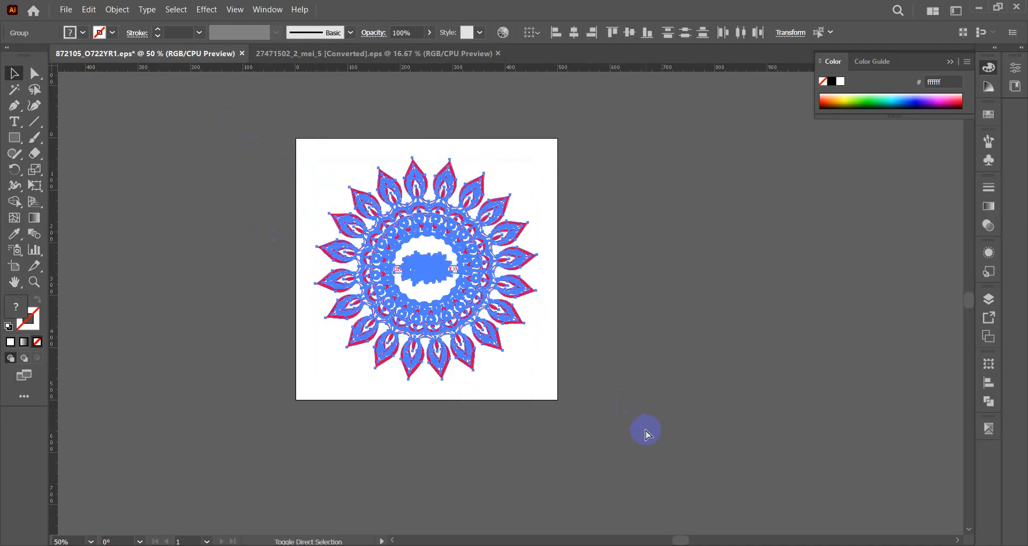
{"action": "left_click", "coordinate": [715, 204]}
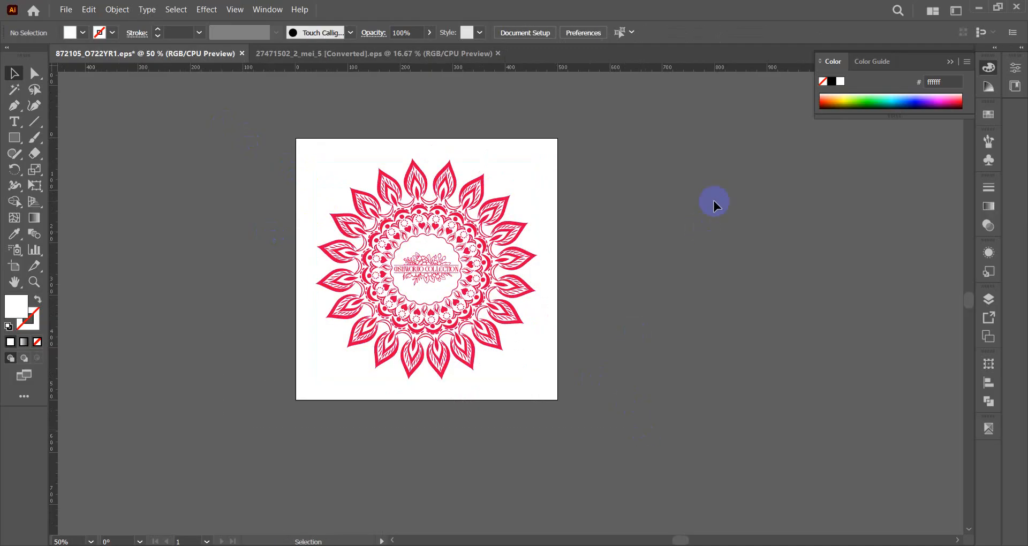
{"action": "left_click_drag", "start_coordinate": [287, 170], "coordinate": [597, 409]}
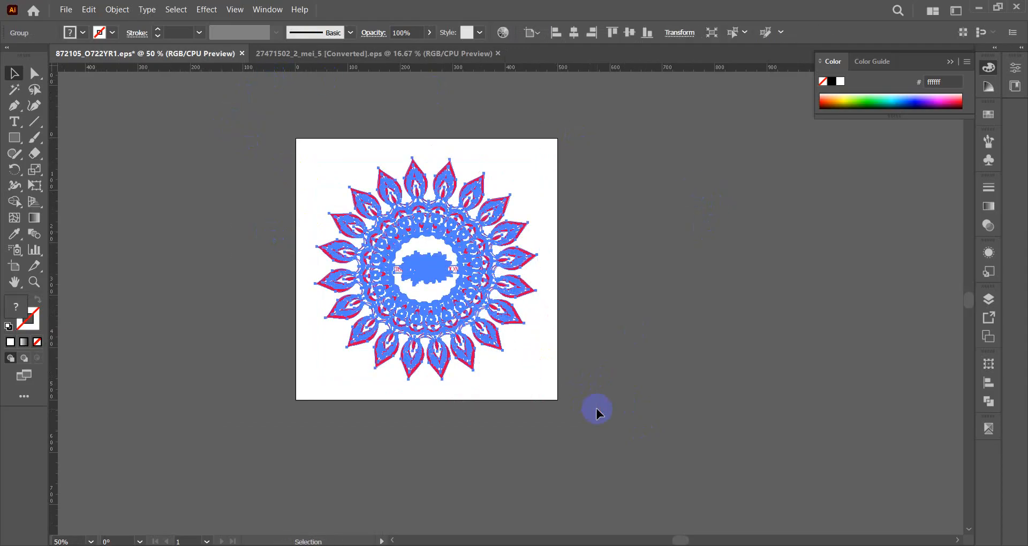
{"action": "key", "text": "v"}
{"action": "left_click", "coordinate": [644, 358]}
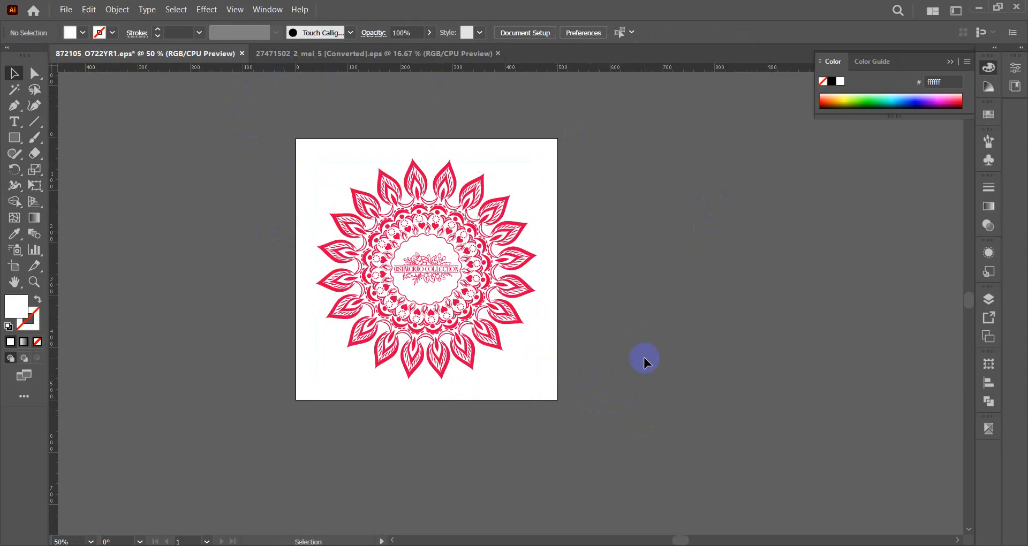
- Try filling the whole mandala group with black and check how the centre title looks
{"action": "left_click", "coordinate": [447, 202]}
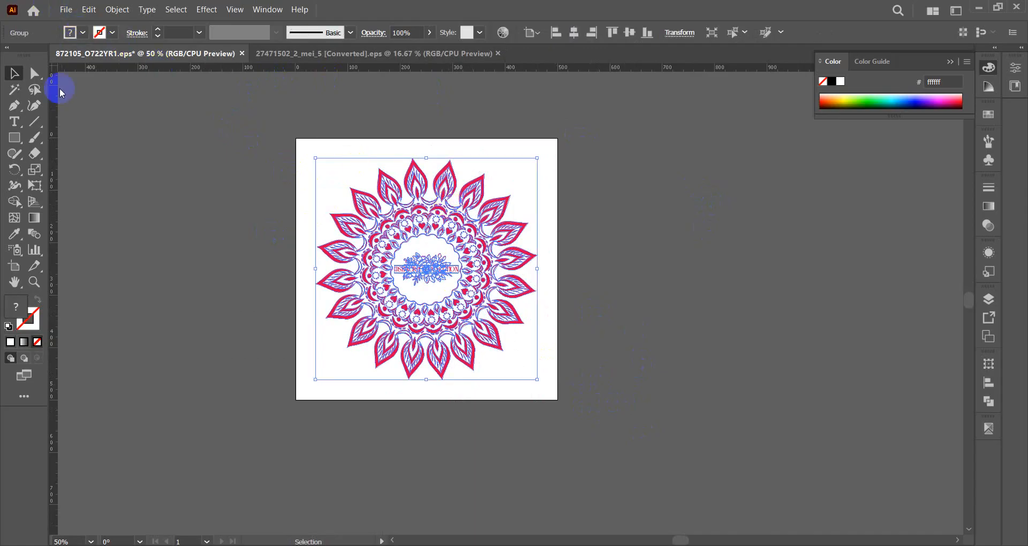
{"action": "double_click", "coordinate": [20, 305]}
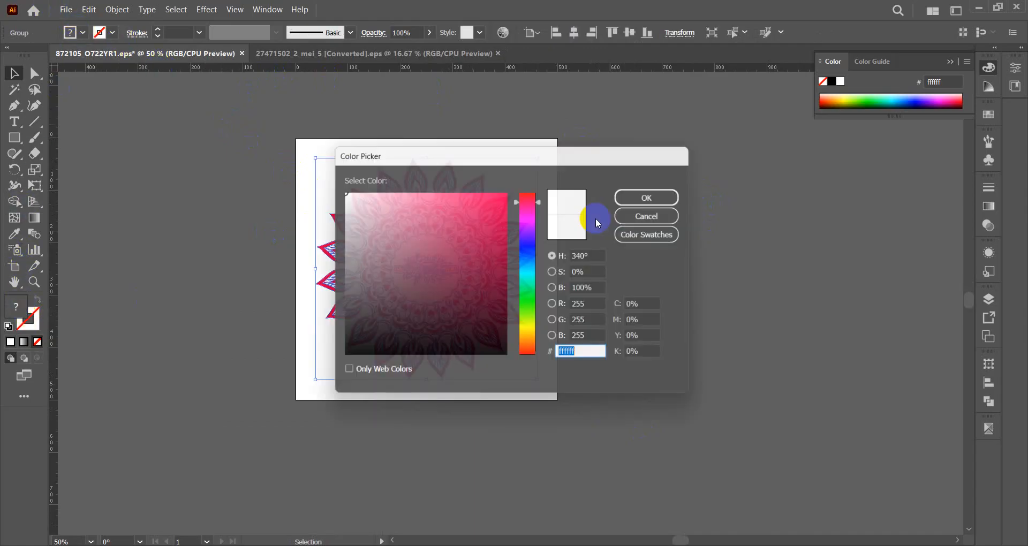
{"action": "left_click", "coordinate": [655, 195]}
{"action": "left_click", "coordinate": [208, 114]}
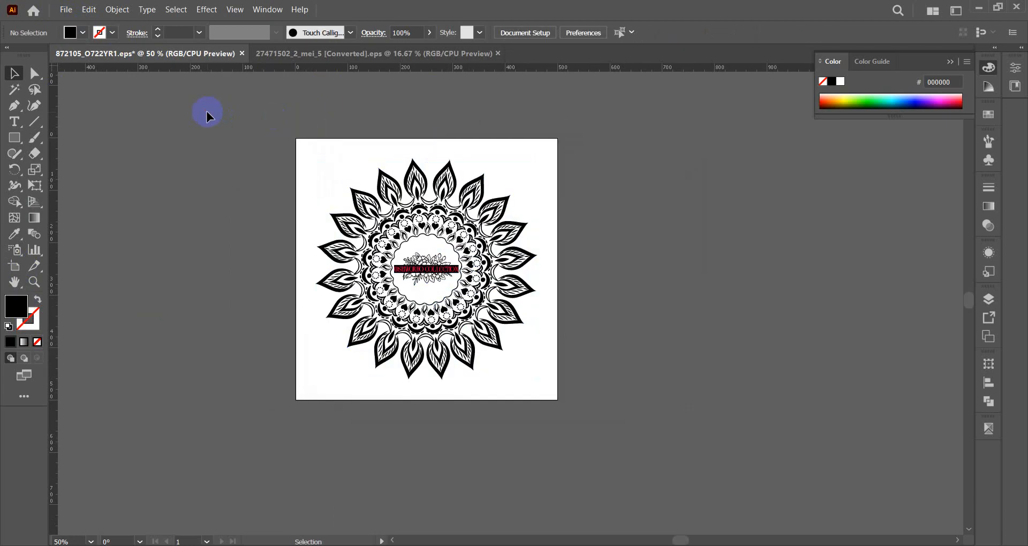
{"action": "scroll", "coordinate": [426, 266], "scroll_direction": "up", "scroll_amount": 6}
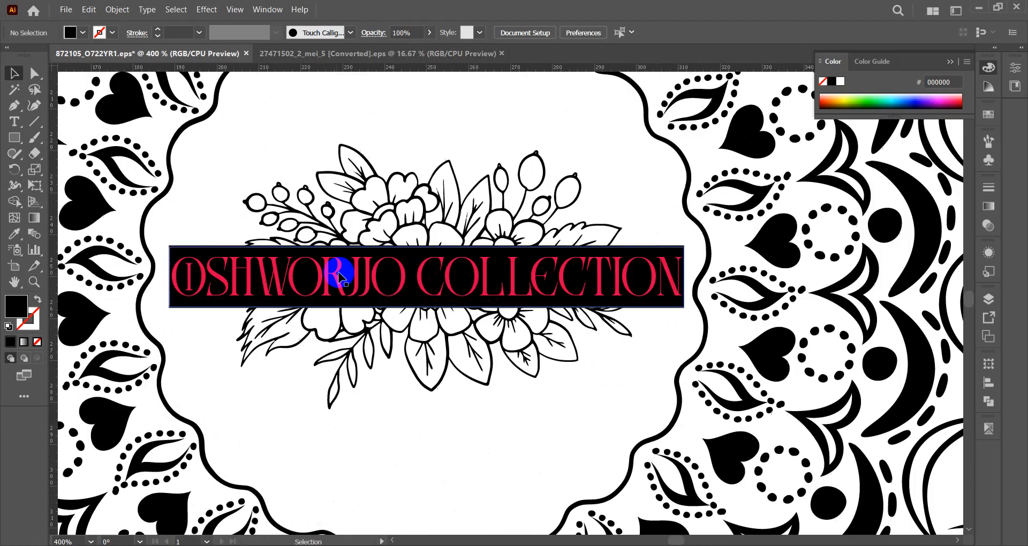
{"action": "left_click", "coordinate": [325, 230]}
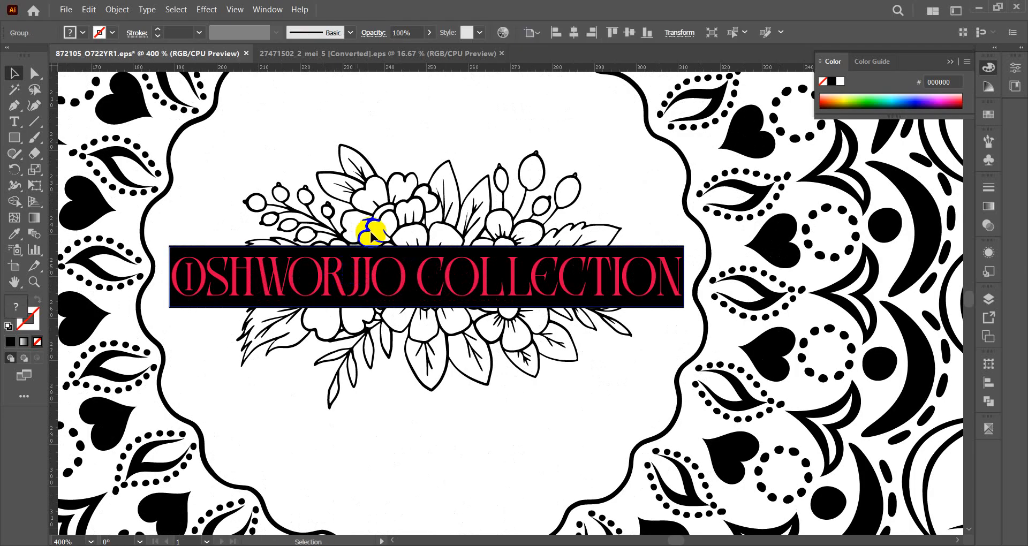
- Isolate the band behind the centre title and set its white fill to black
{"action": "double_click", "coordinate": [173, 253]}
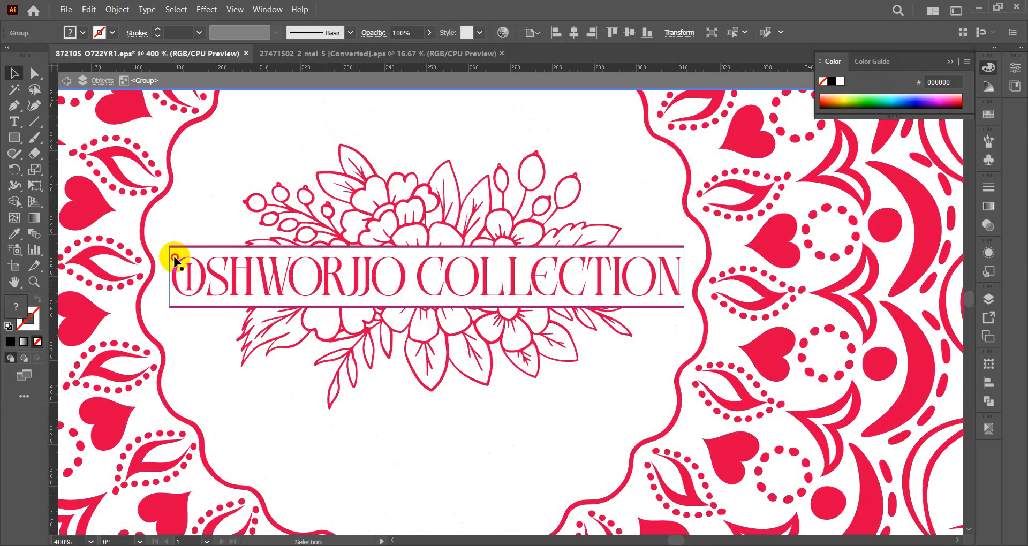
{"action": "double_click", "coordinate": [222, 288]}
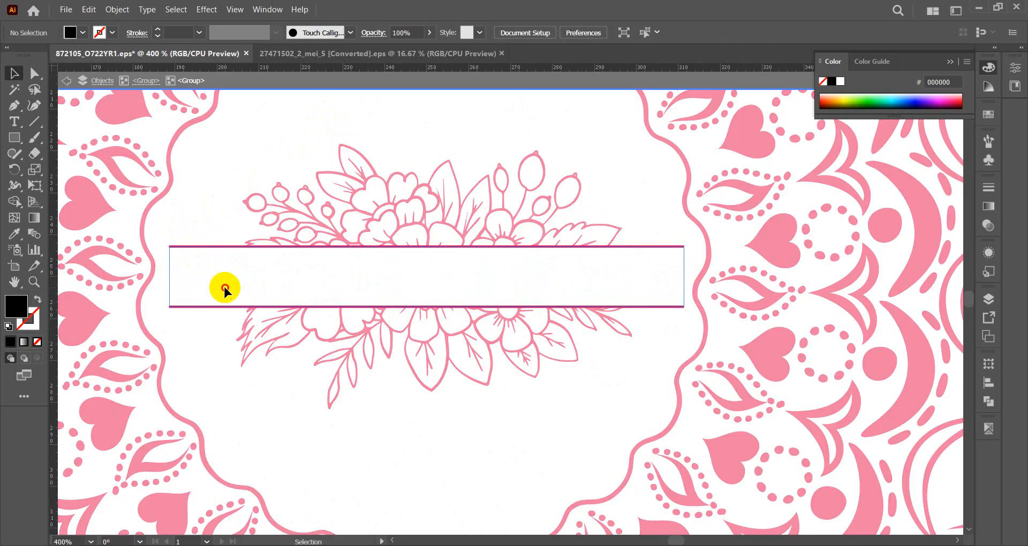
{"action": "double_click", "coordinate": [10, 311]}
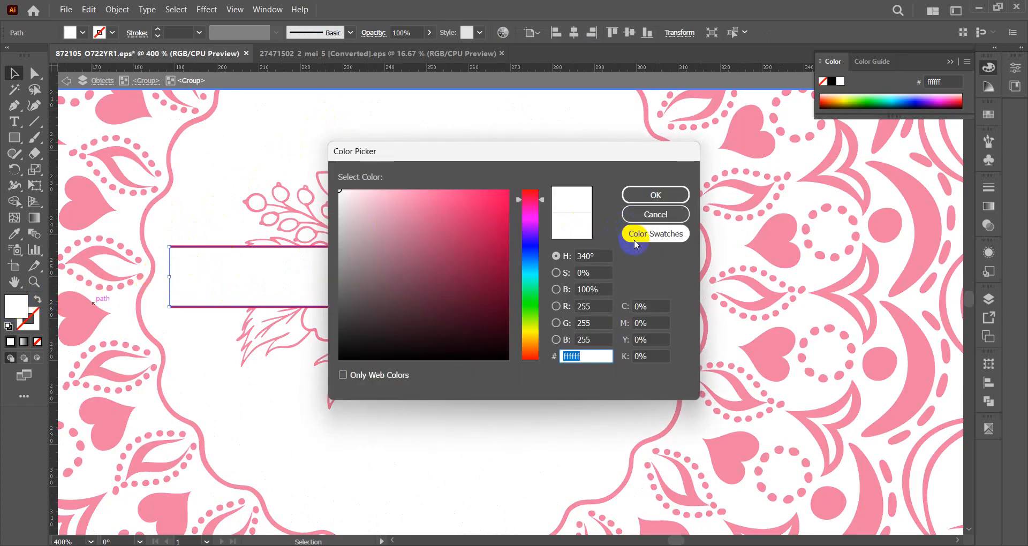
{"action": "left_click", "coordinate": [652, 204]}
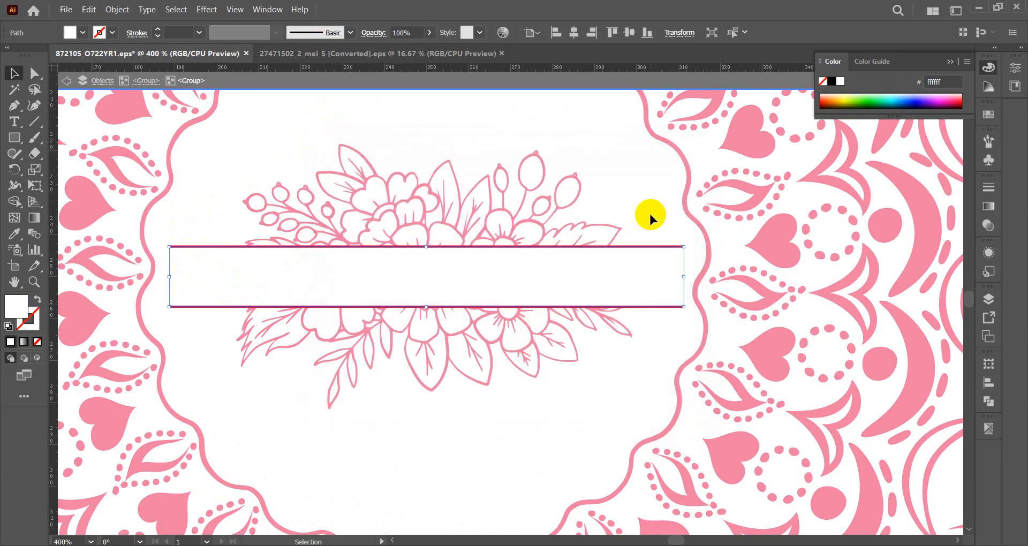
{"action": "double_click", "coordinate": [16, 313]}
{"action": "left_click_drag", "start_coordinate": [384, 316], "coordinate": [317, 386]}
{"action": "left_click", "coordinate": [627, 194]}
- Set the fill of the title band's red border lines to black 000000 and leave isolation mode
{"action": "left_click", "coordinate": [177, 248]}
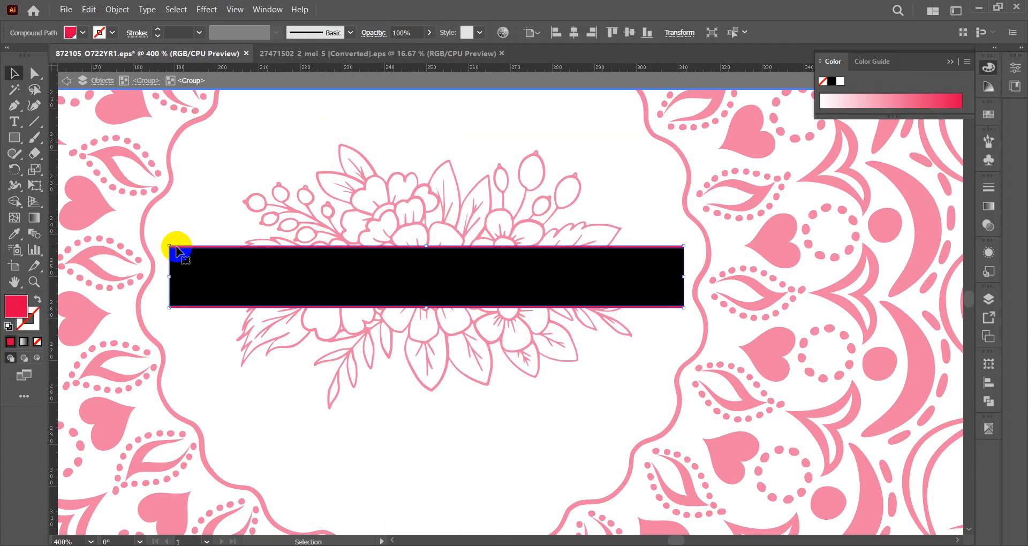
{"action": "left_click", "coordinate": [27, 308]}
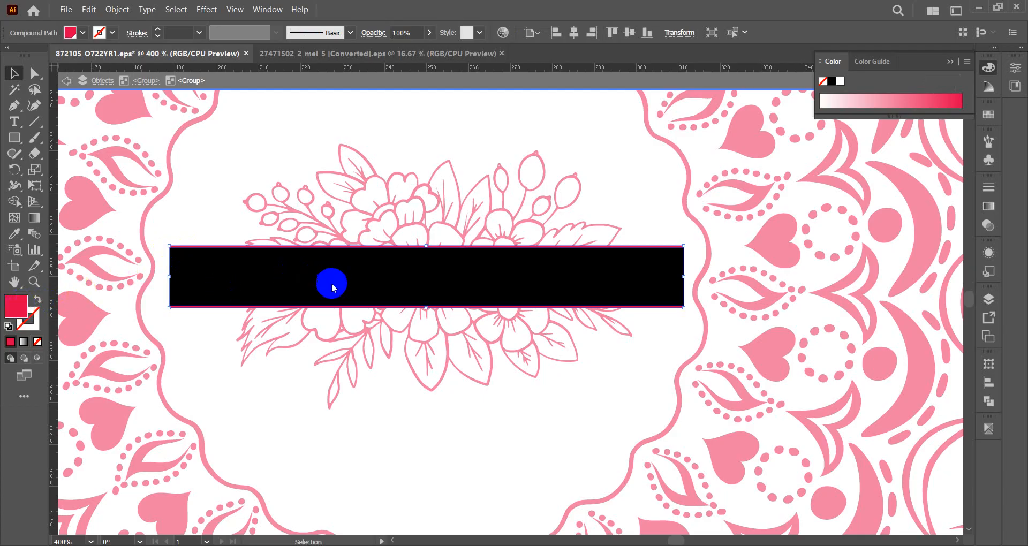
{"action": "left_click_drag", "start_coordinate": [355, 304], "coordinate": [323, 368]}
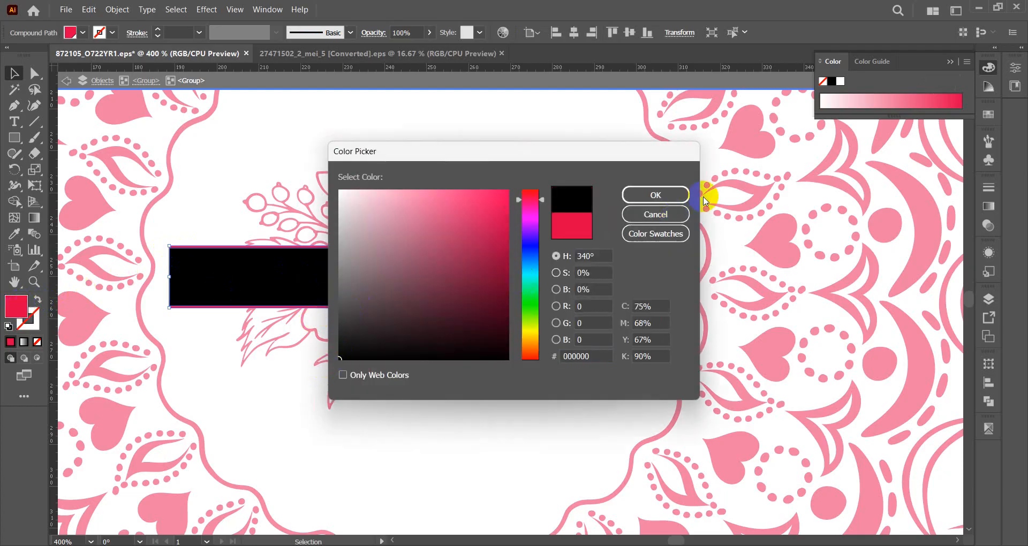
{"action": "left_click", "coordinate": [655, 194]}
{"action": "double_click", "coordinate": [415, 127]}
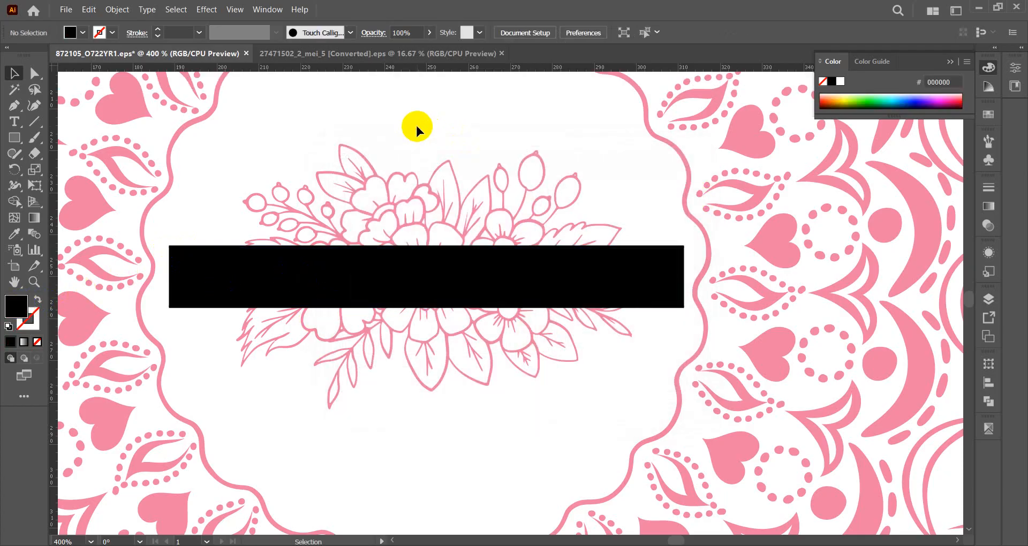
{"action": "left_click", "coordinate": [383, 178]}
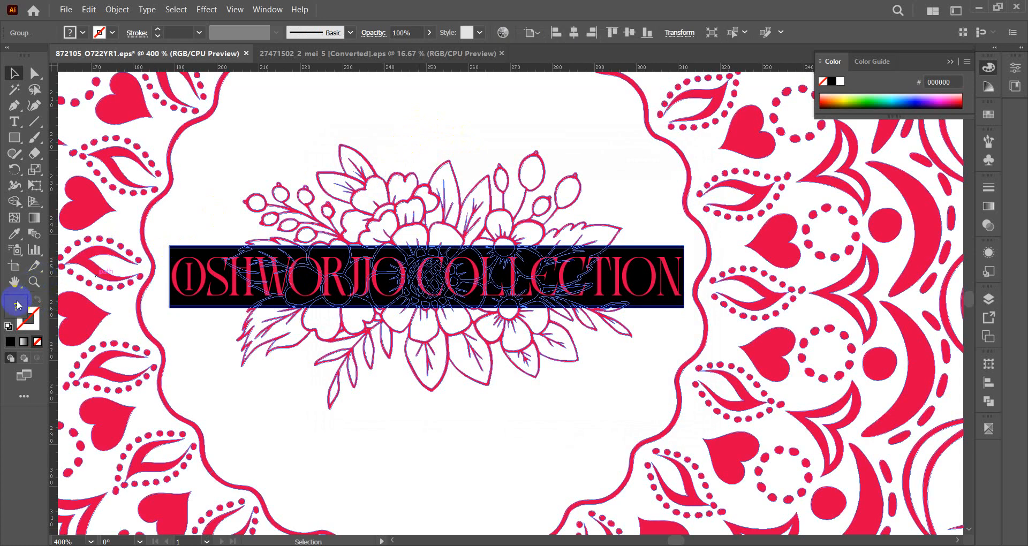
{"action": "left_click", "coordinate": [196, 205]}
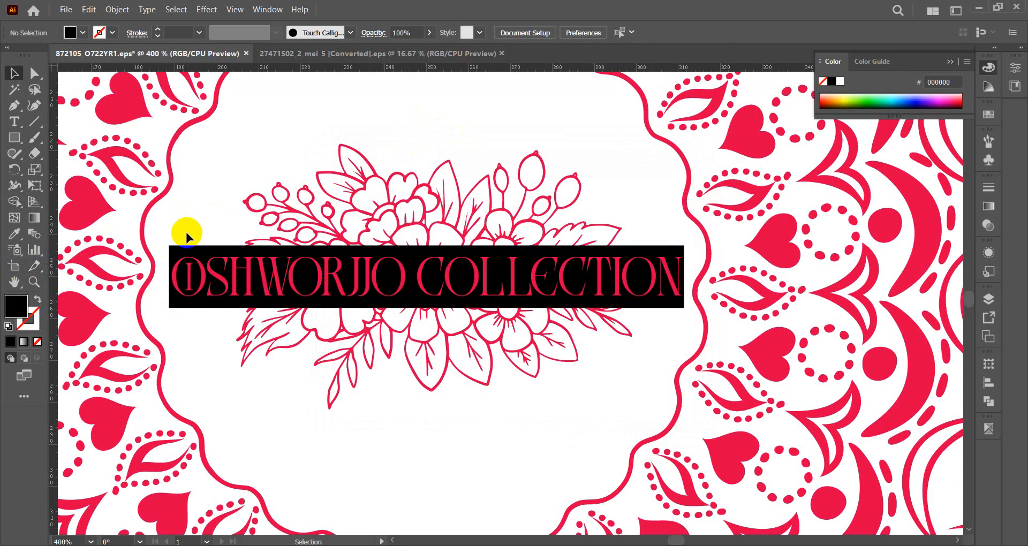
- Isolate the title band's border lines, set their fill to near-white fcfcfc and leave isolation mode
{"action": "double_click", "coordinate": [174, 247]}
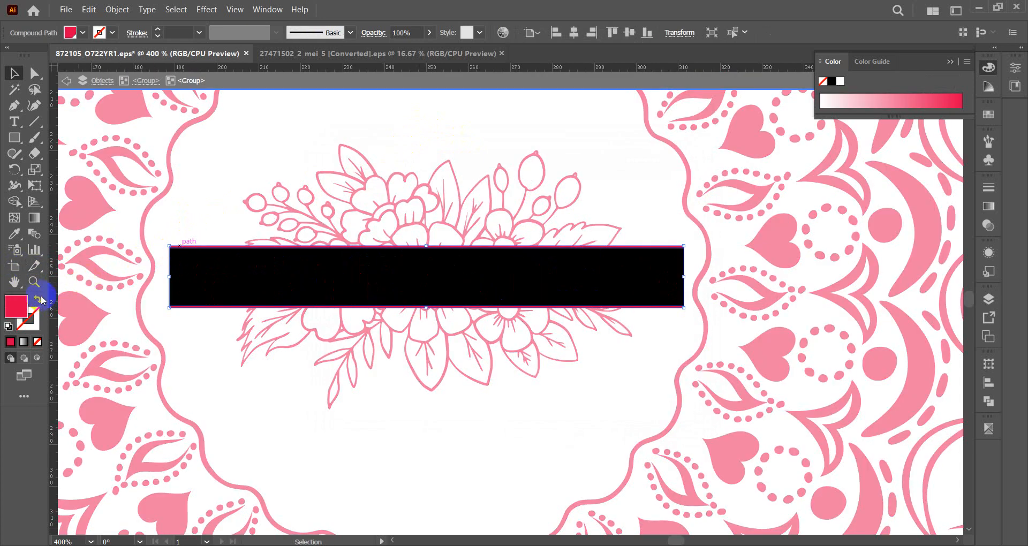
{"action": "double_click", "coordinate": [21, 306]}
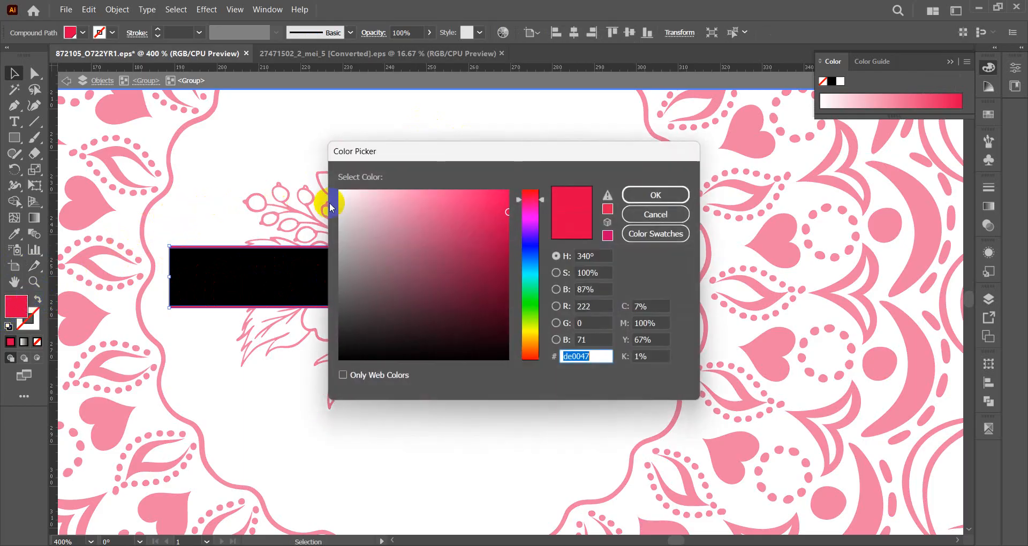
{"action": "left_click", "coordinate": [340, 194]}
{"action": "left_click_drag", "start_coordinate": [341, 193], "coordinate": [339, 191]}
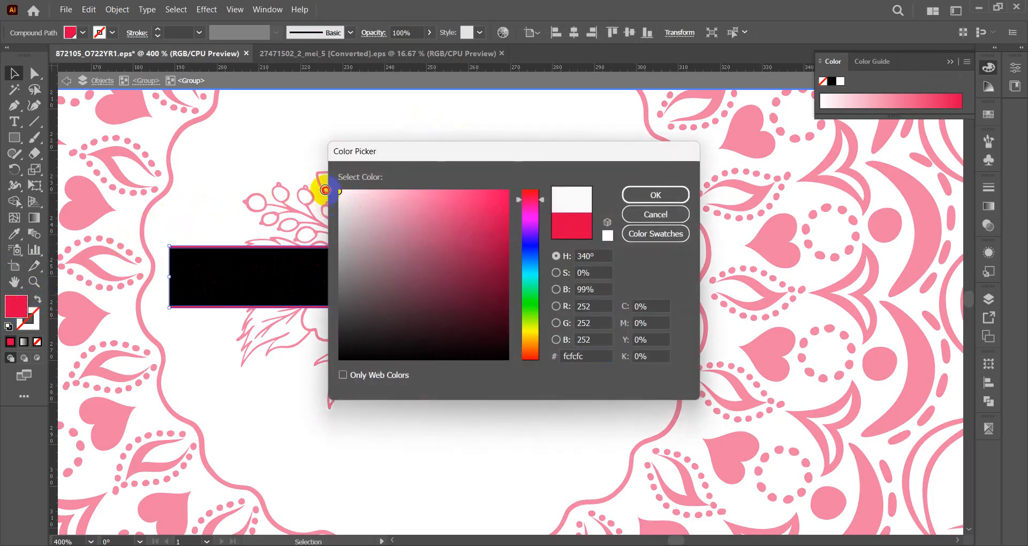
{"action": "left_click", "coordinate": [641, 196]}
{"action": "double_click", "coordinate": [374, 122]}
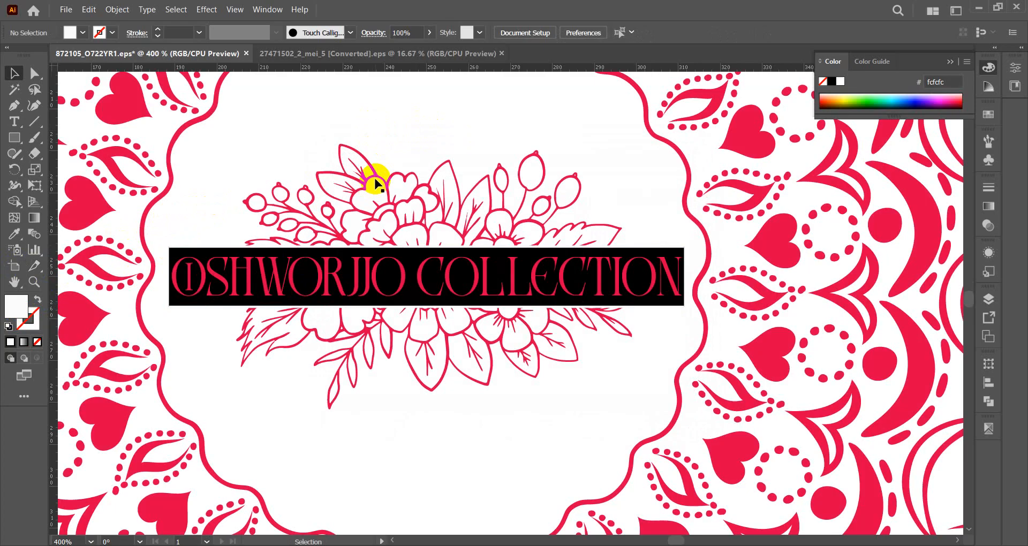
- Try filling the whole mandala group with white ffffff and undo the change
{"action": "left_click", "coordinate": [376, 185]}
{"action": "left_click", "coordinate": [453, 227]}
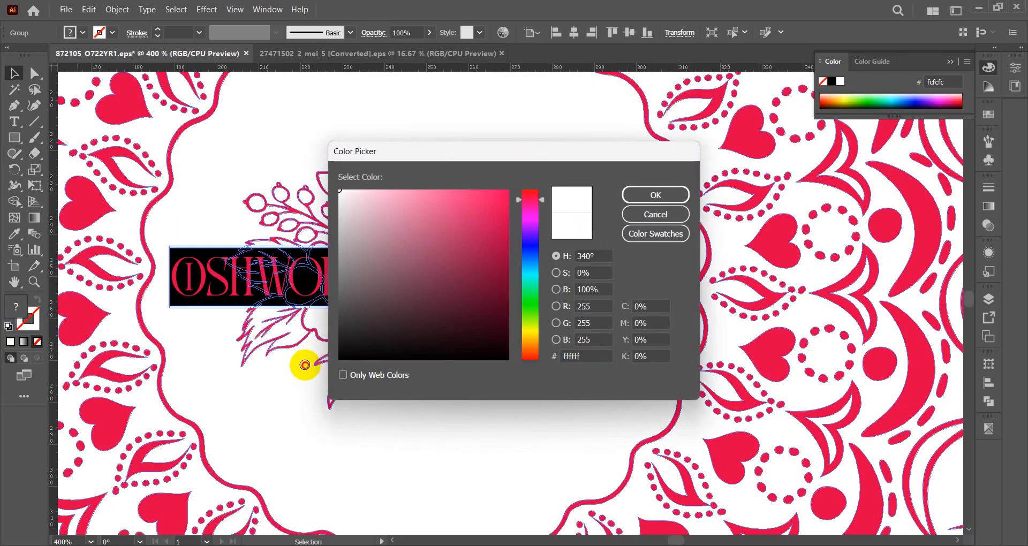
{"action": "left_click", "coordinate": [654, 195]}
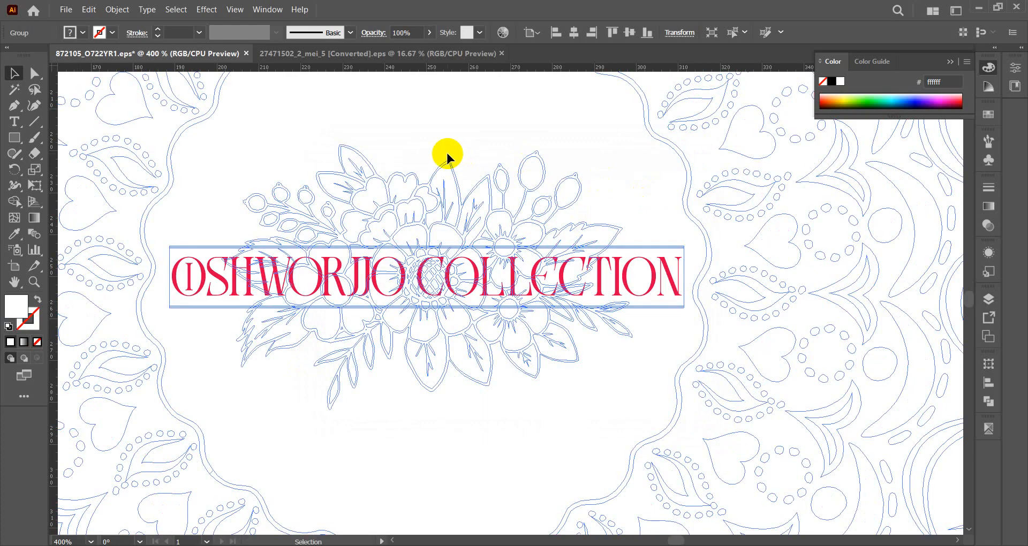
{"action": "key", "text": "ctrl+z"}
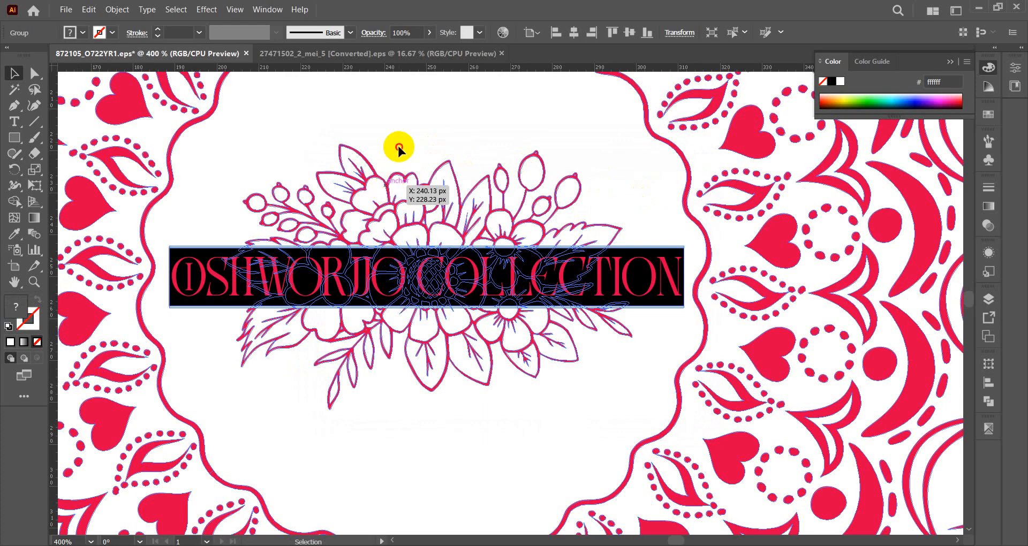
- Try setting the fill of the whole mandala group to black 000000 without isolating its parts
{"action": "left_click", "coordinate": [399, 150]}
{"action": "left_click", "coordinate": [382, 177]}
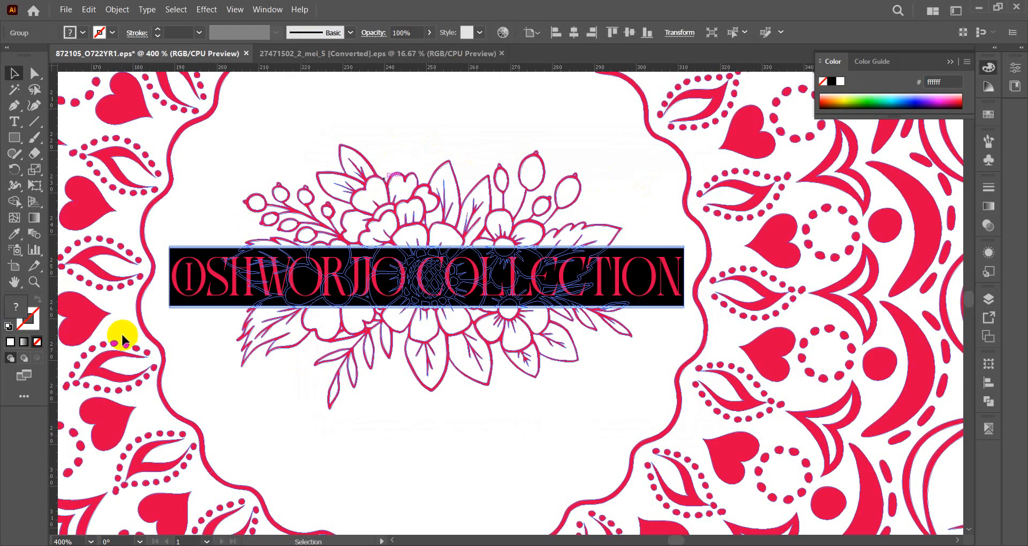
{"action": "left_click", "coordinate": [17, 318]}
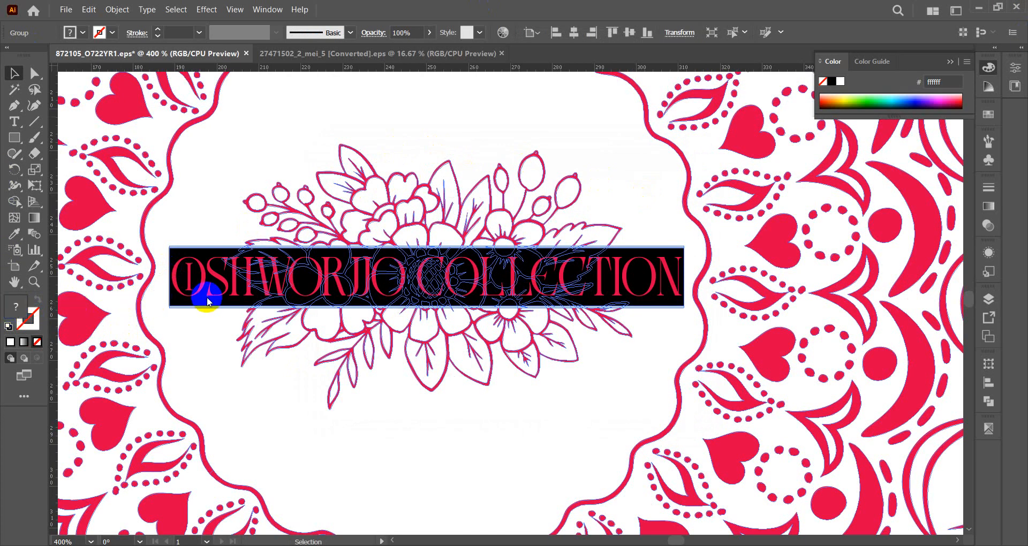
{"action": "left_click_drag", "start_coordinate": [349, 323], "coordinate": [341, 358]}
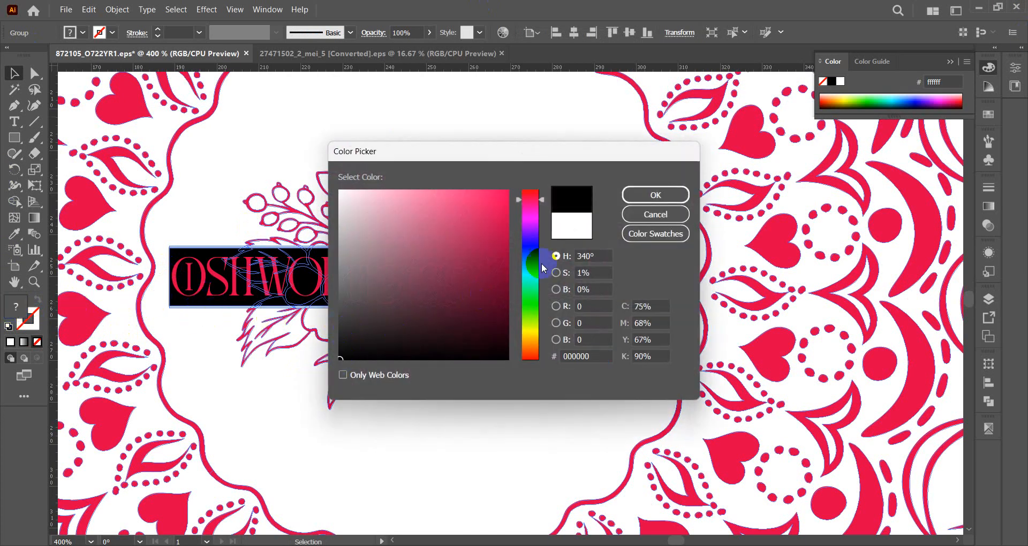
{"action": "left_click", "coordinate": [655, 194]}
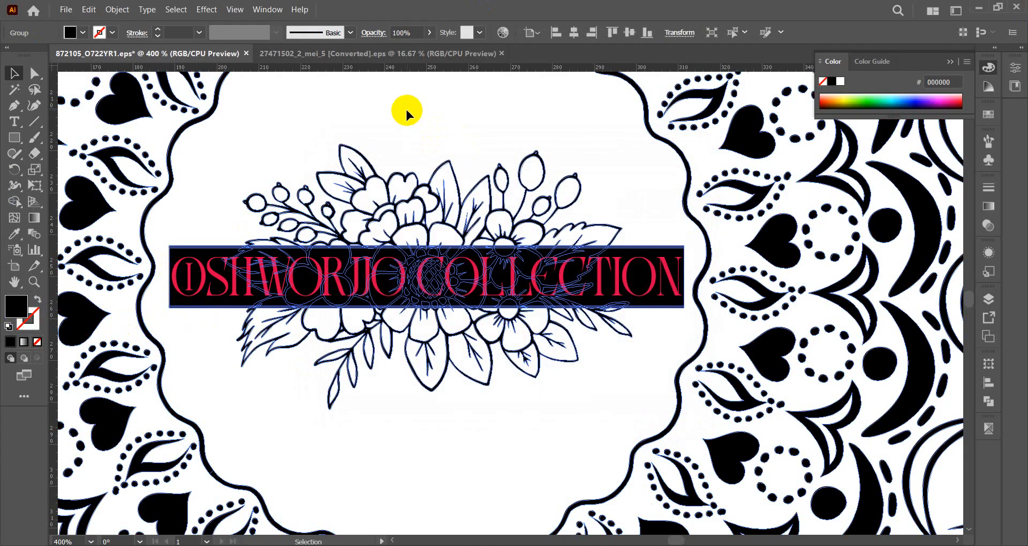
{"action": "left_click", "coordinate": [406, 107]}
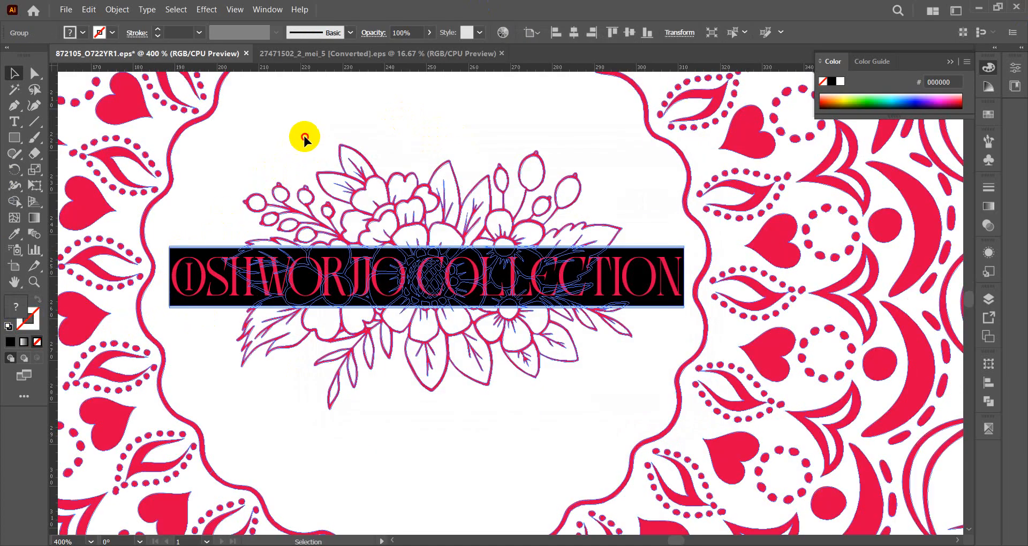
- Isolate the artwork group and set the fill of the red flower line art behind the title band to black
{"action": "left_click", "coordinate": [298, 138]}
{"action": "left_click", "coordinate": [283, 197]}
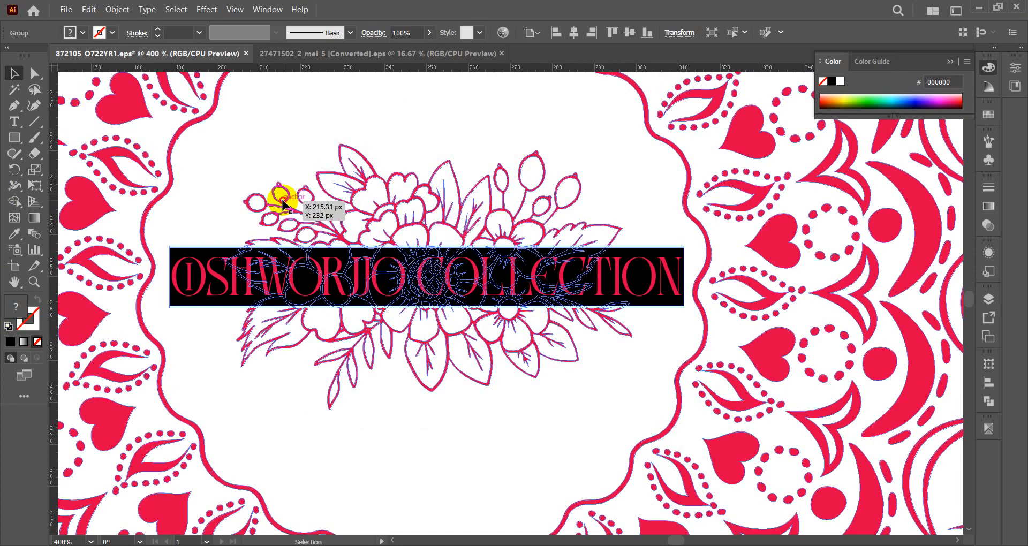
{"action": "double_click", "coordinate": [282, 202]}
{"action": "left_click", "coordinate": [282, 202]}
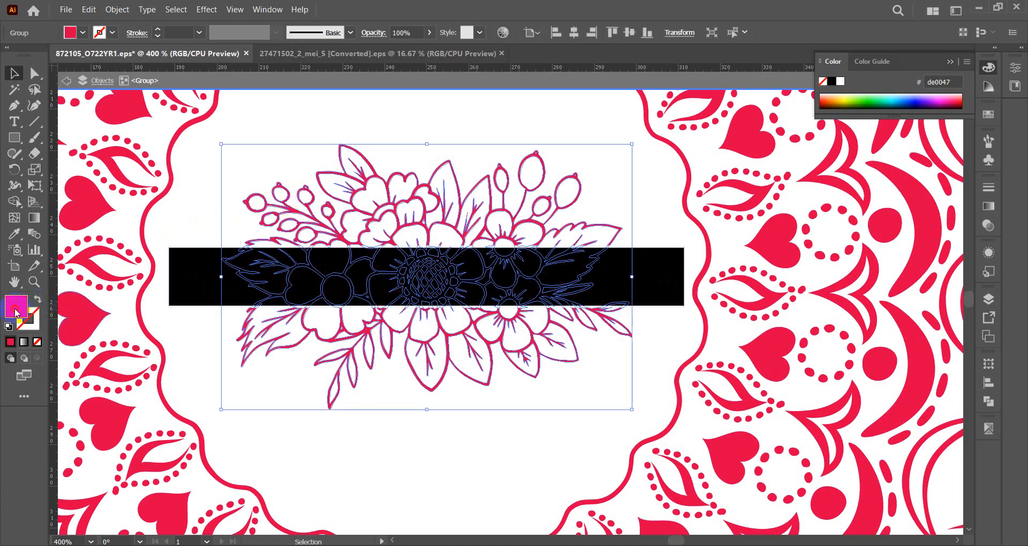
{"action": "double_click", "coordinate": [16, 313]}
{"action": "left_click_drag", "start_coordinate": [346, 324], "coordinate": [337, 357]}
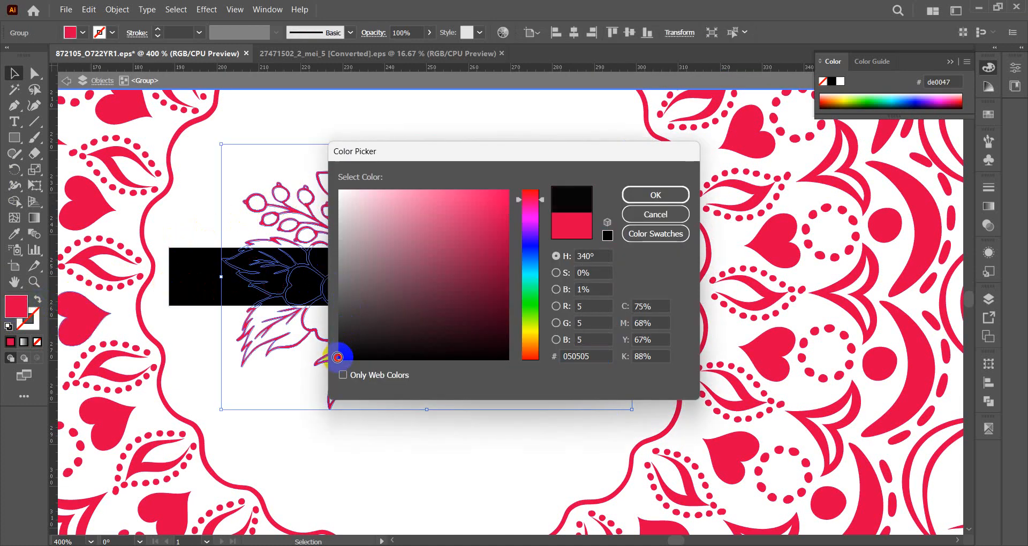
{"action": "left_click", "coordinate": [655, 195]}
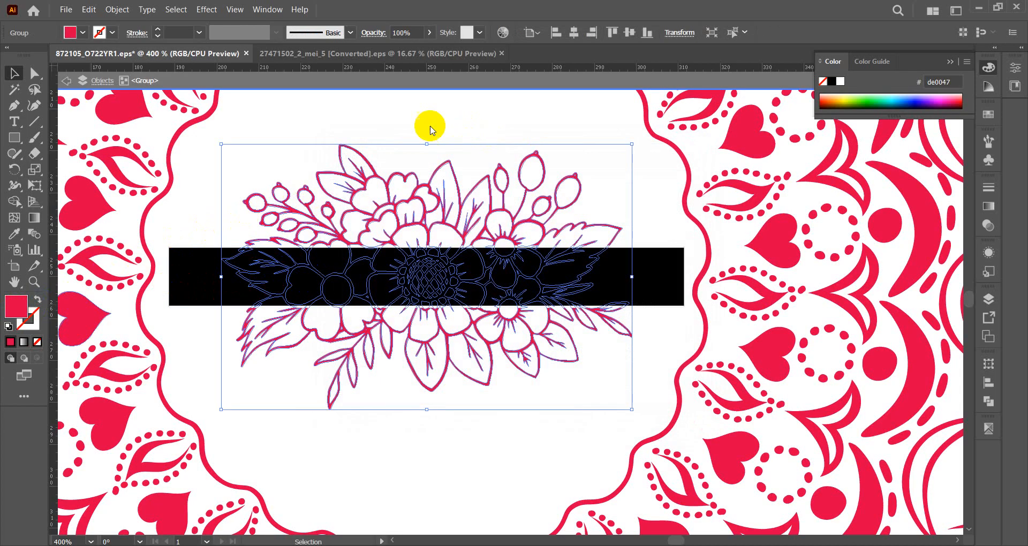
{"action": "left_click", "coordinate": [402, 112]}
- Select the red mandala rings around the centre, set their fill to black 000000 and leave isolation mode
{"action": "left_click", "coordinate": [171, 138]}
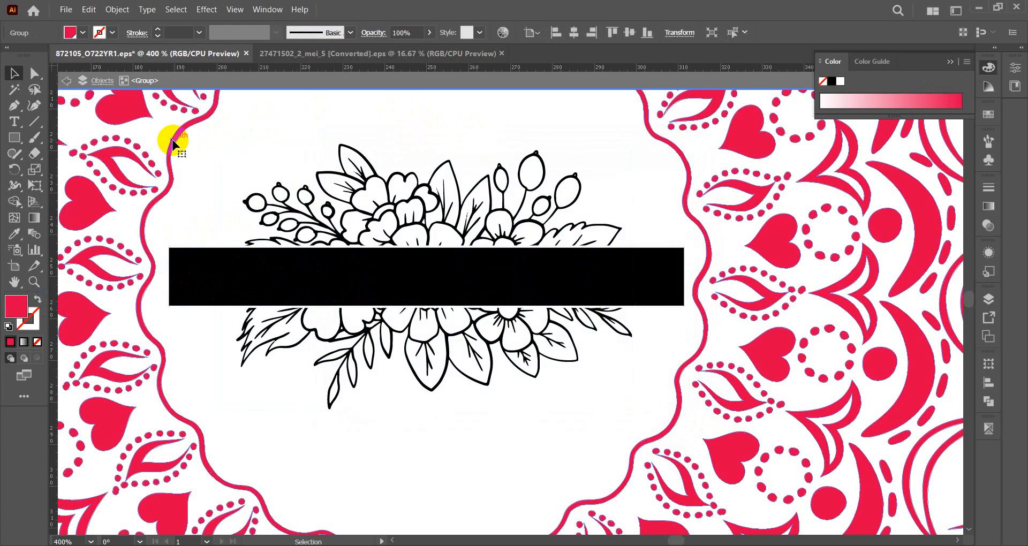
{"action": "double_click", "coordinate": [17, 314]}
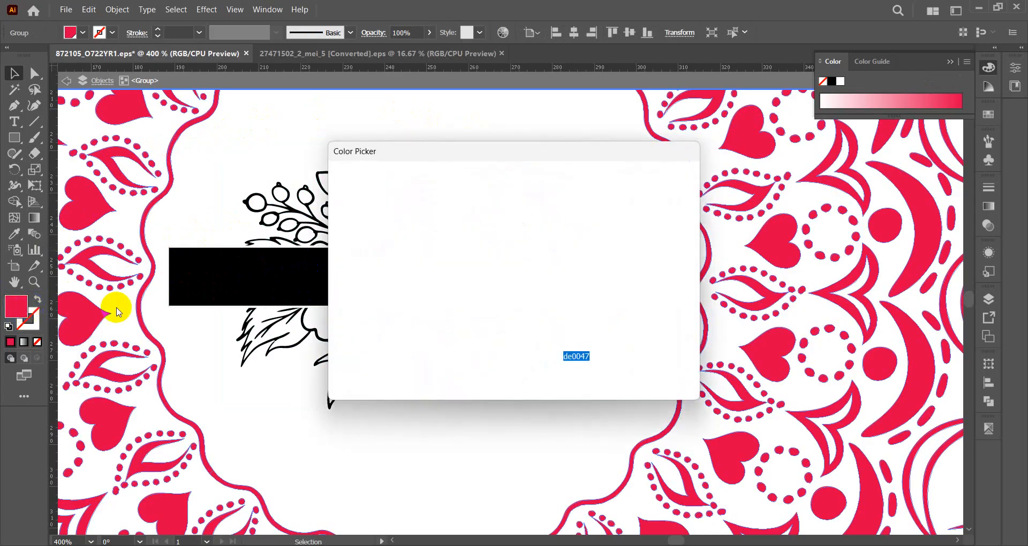
{"action": "mouse_move", "coordinate": [341, 356]}
{"action": "left_mouse_down"}
{"action": "mouse_move", "coordinate": [322, 351]}
{"action": "mouse_move", "coordinate": [333, 366]}
{"action": "left_mouse_up"}
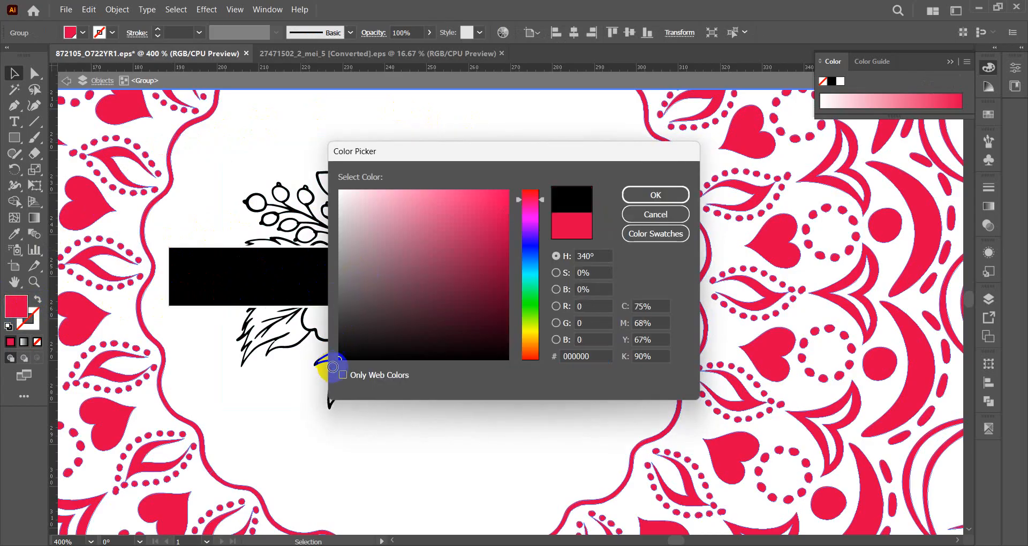
{"action": "left_click", "coordinate": [656, 195]}
{"action": "left_click", "coordinate": [241, 275]}
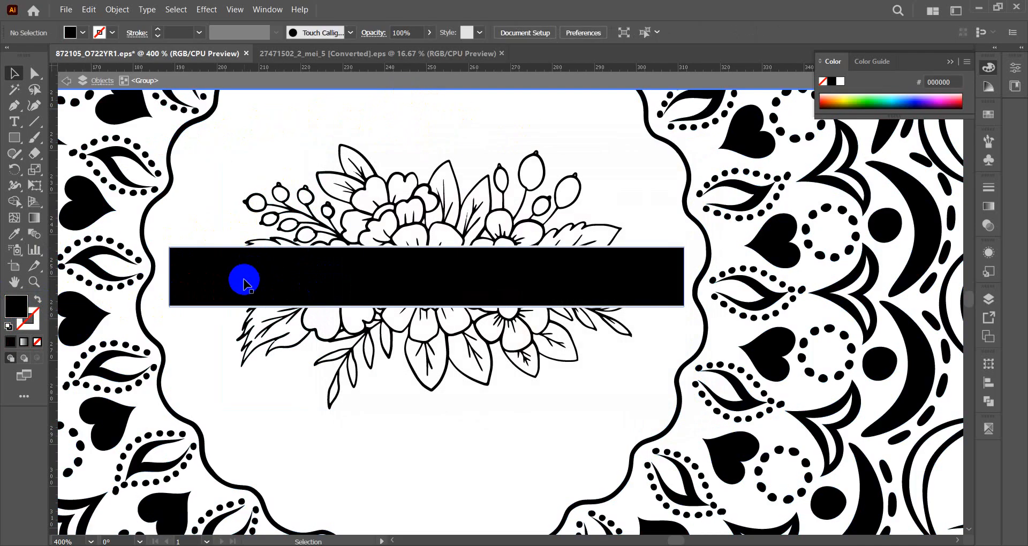
{"action": "key", "text": "Escape"}
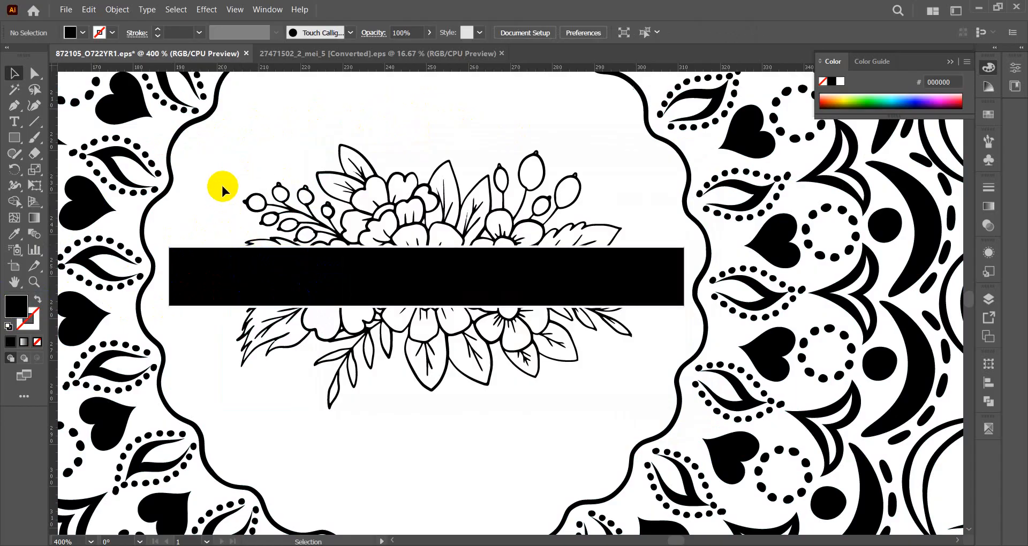
{"action": "left_click", "coordinate": [238, 279]}
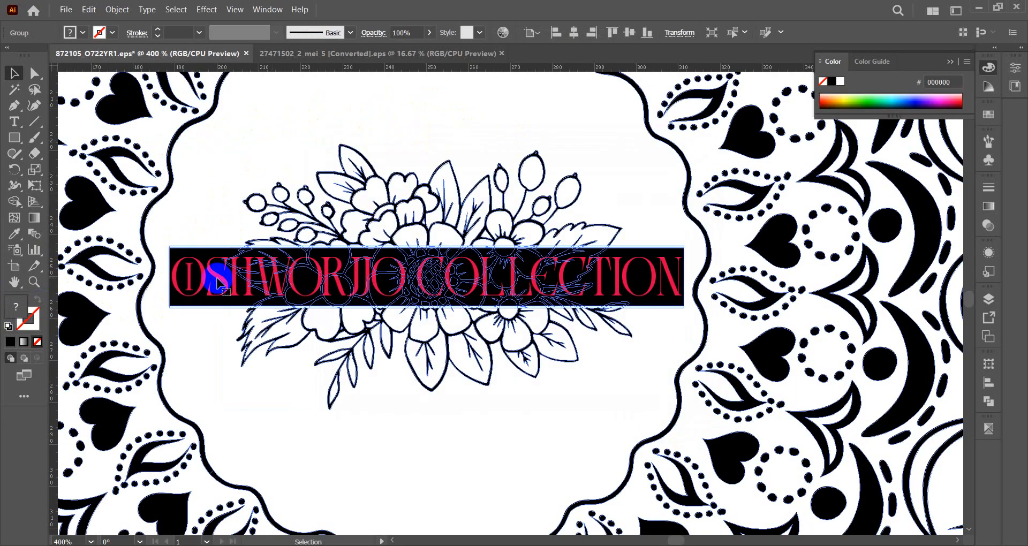
{"action": "double_click", "coordinate": [238, 280]}
{"action": "left_click", "coordinate": [214, 277]}
{"action": "key", "text": "ctrl+shift+bracketright"}
{"action": "key", "text": "Escape"}
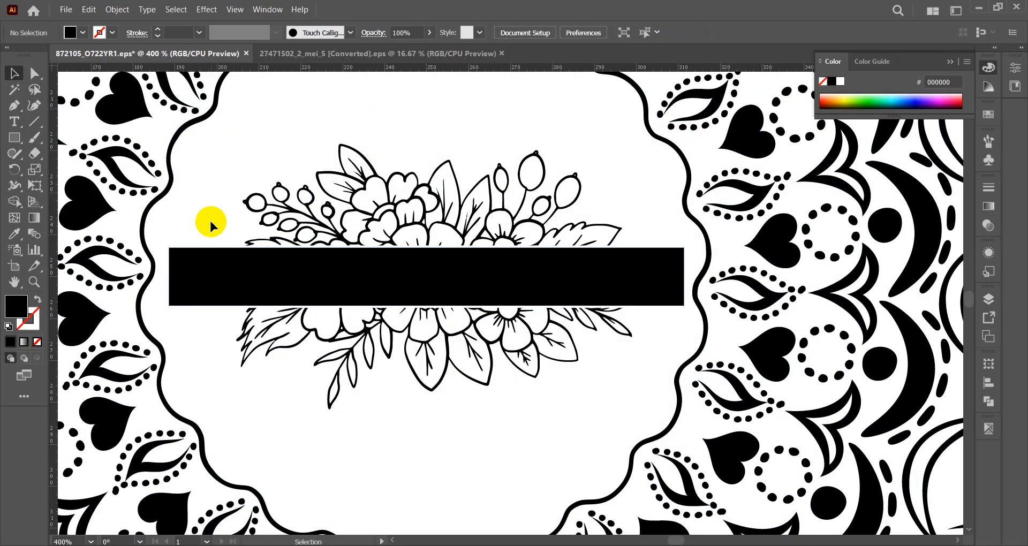
{"action": "key", "text": "ctrl+z"}
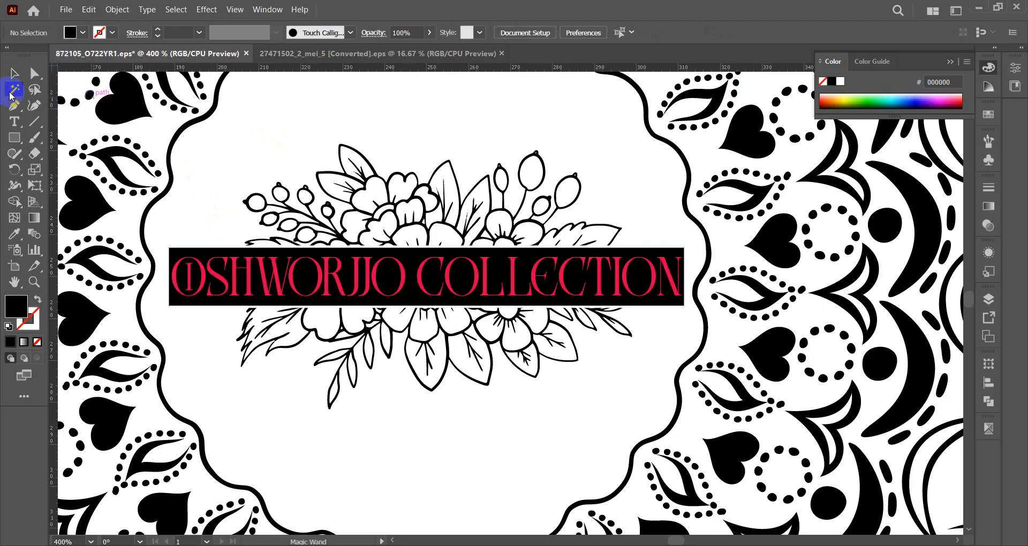
{"action": "left_click", "coordinate": [199, 268]}
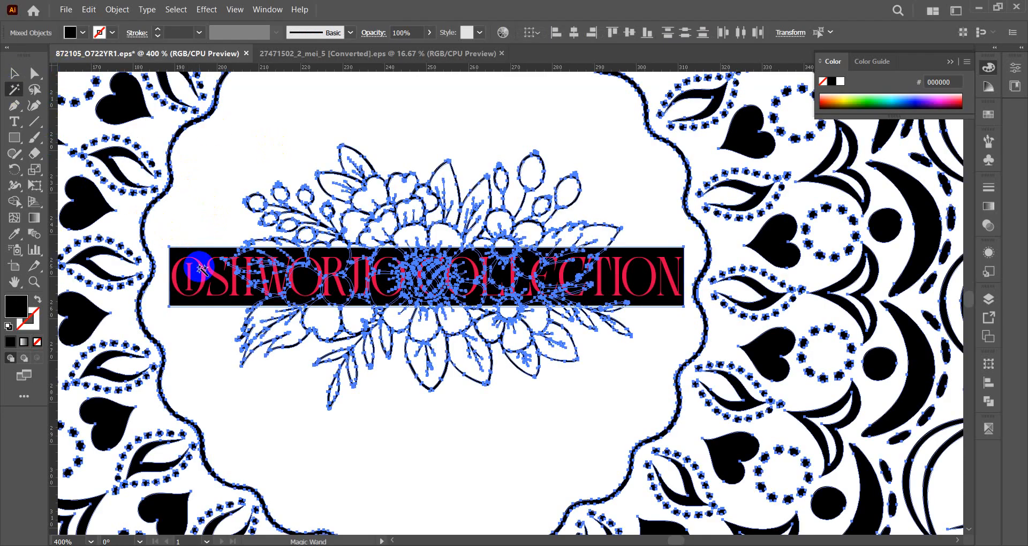
{"action": "key", "text": "v"}
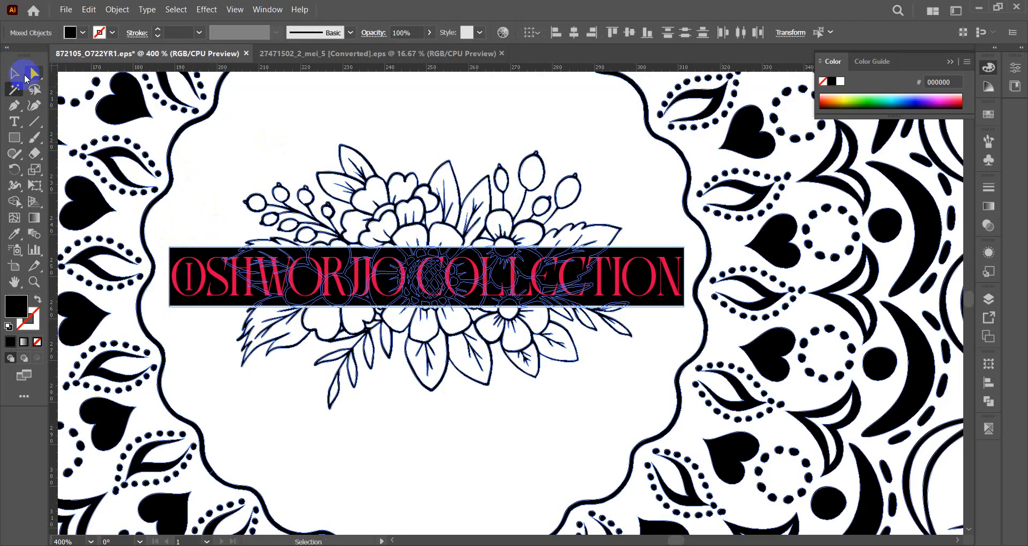
{"action": "left_click", "coordinate": [297, 123]}
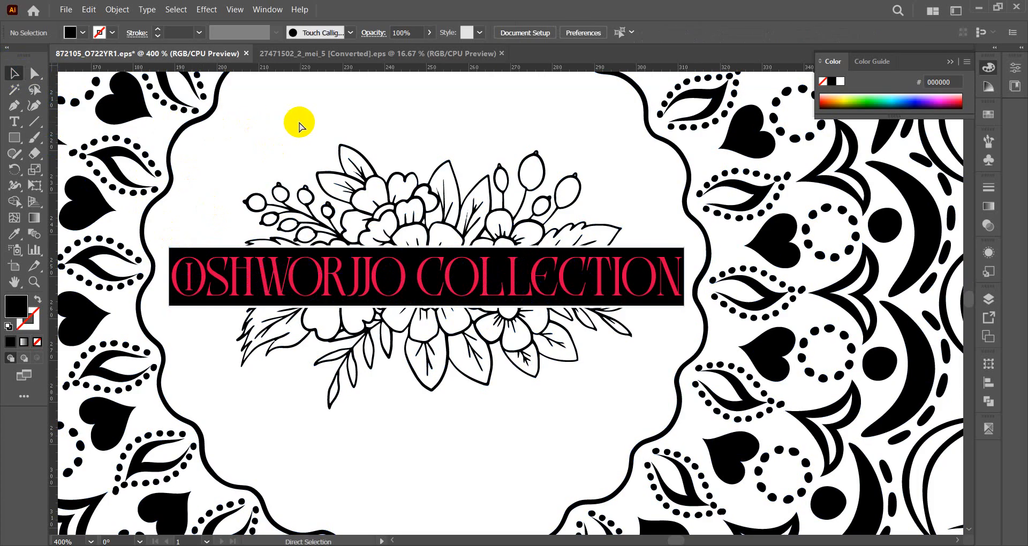
{"action": "key", "text": "ctrl+z"}
- Convert the centre title's text to outlines and recolour it white ffffff by sampling the blank background with the Eyedropper
{"action": "left_click", "coordinate": [245, 282]}
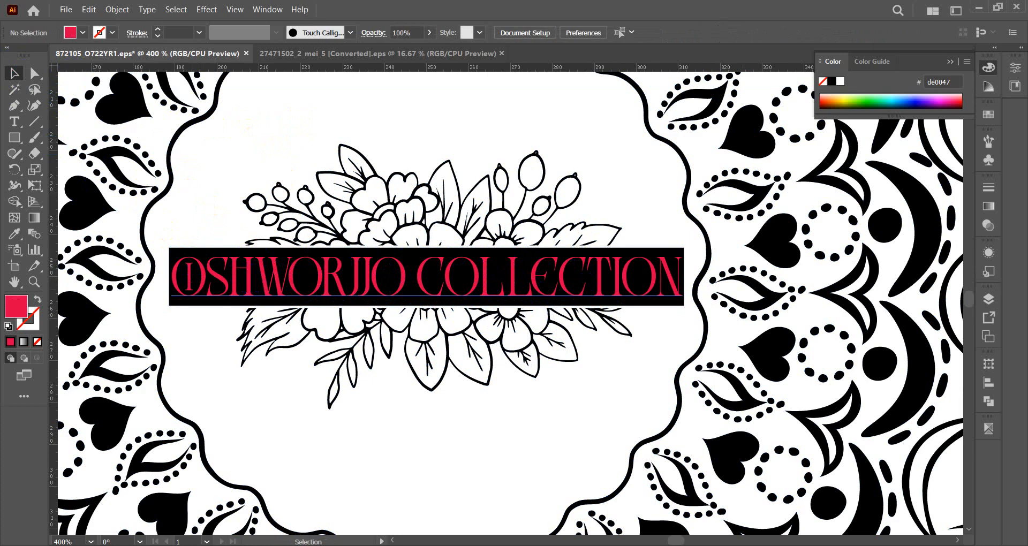
{"action": "left_click", "coordinate": [483, 291]}
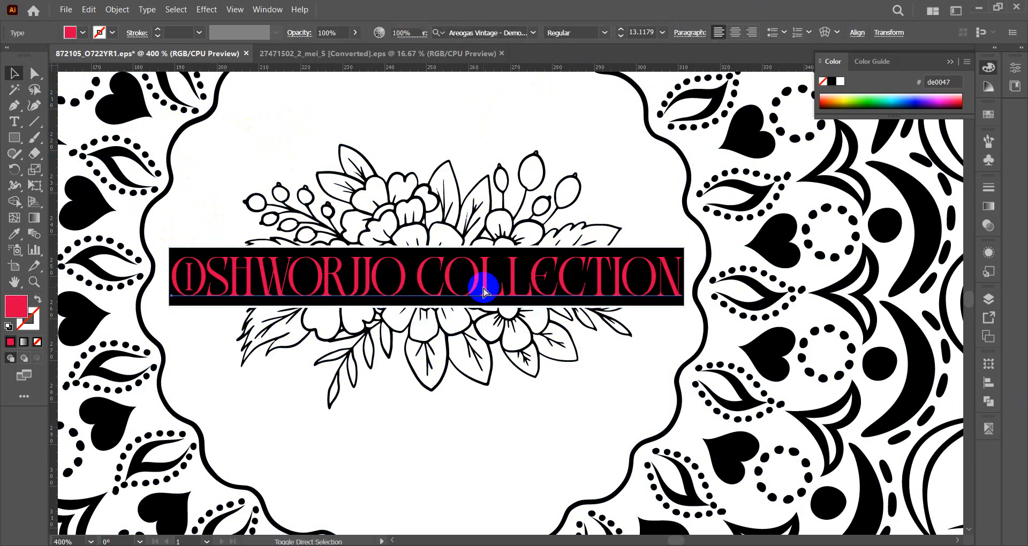
{"action": "key", "text": "ctrl+shift+o"}
{"action": "left_click", "coordinate": [14, 233]}
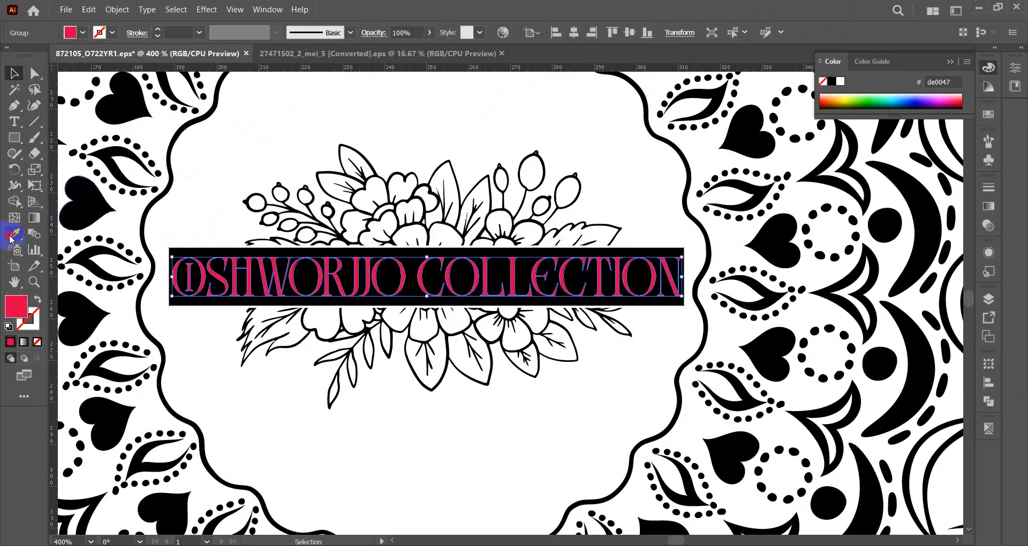
{"action": "left_click", "coordinate": [137, 202]}
{"action": "left_click", "coordinate": [21, 81]}
{"action": "left_click", "coordinate": [134, 105]}
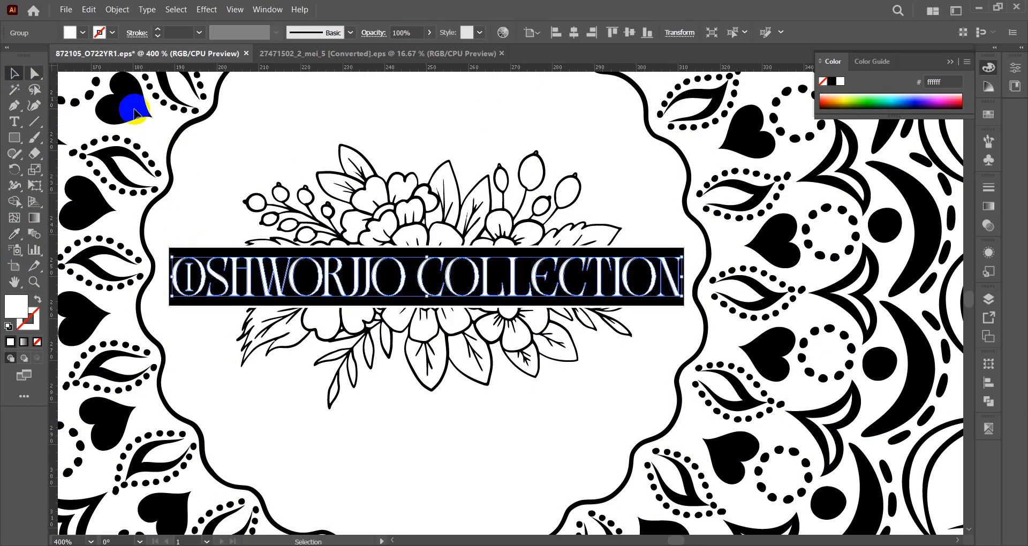
- Examine the complete mandala with its centre title on the whole artboard
{"action": "scroll", "coordinate": [401, 199], "scroll_direction": "down", "scroll_amount": 5}
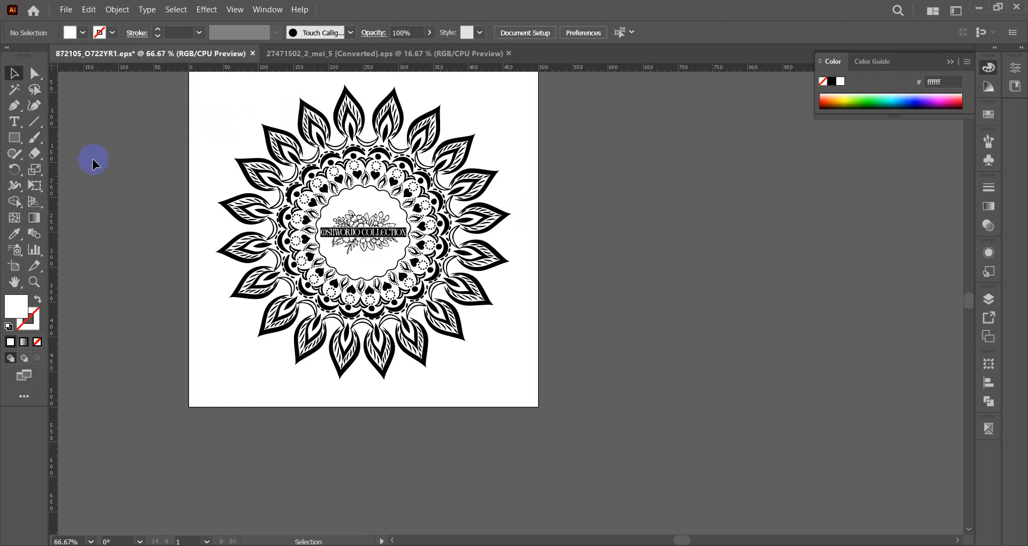
{"action": "scroll", "coordinate": [91, 158], "scroll_direction": "up", "scroll_amount": 1}
{"action": "left_click_drag", "start_coordinate": [99, 113], "coordinate": [551, 427]}
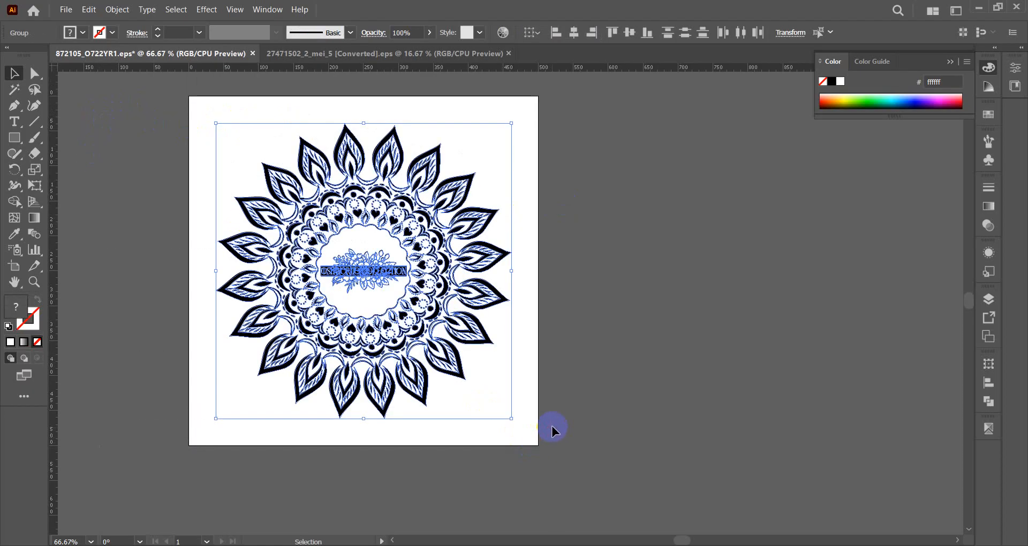
{"action": "key", "text": "ctrl"}
{"action": "left_click", "coordinate": [576, 280]}
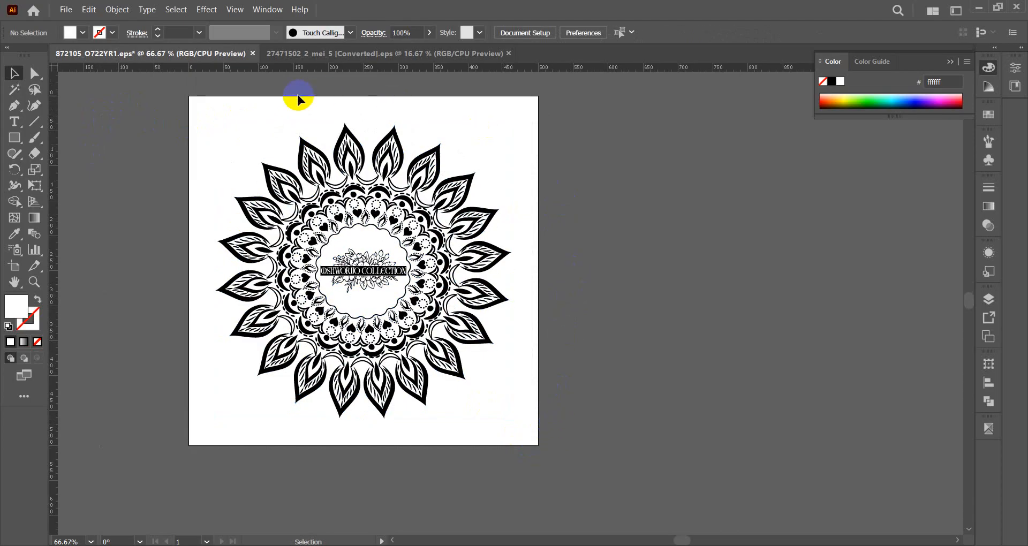
- Start saving the document as a new Illustrator EPS file in Downloads, named "OISHWORJJO COLLECTION.eps"
{"action": "left_click", "coordinate": [66, 9]}
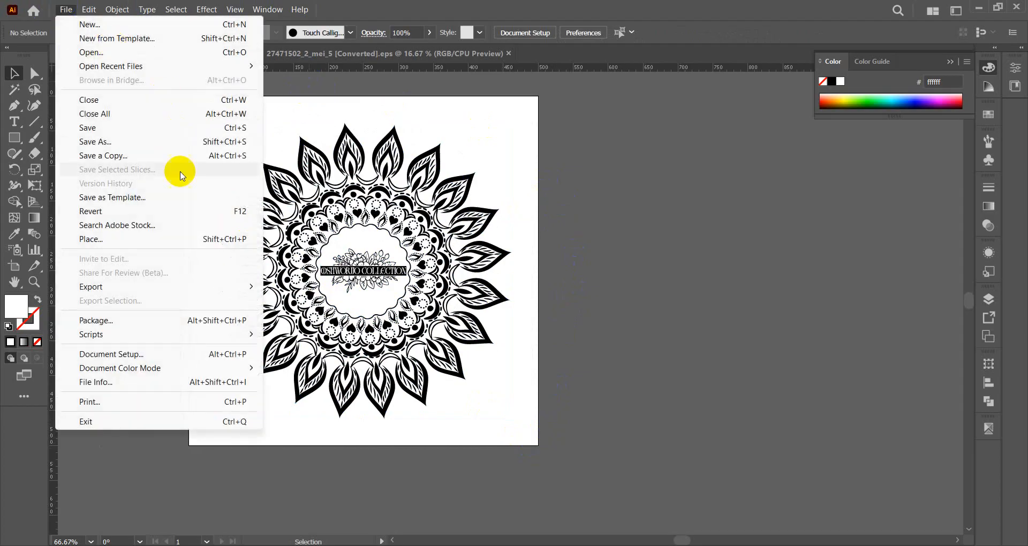
{"action": "left_click", "coordinate": [114, 140]}
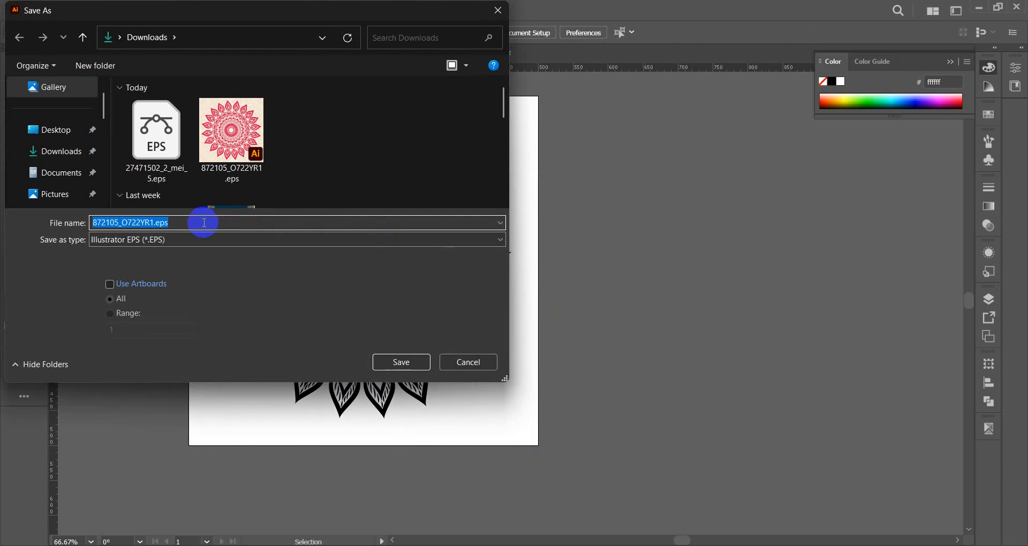
{"action": "left_click", "coordinate": [152, 223]}
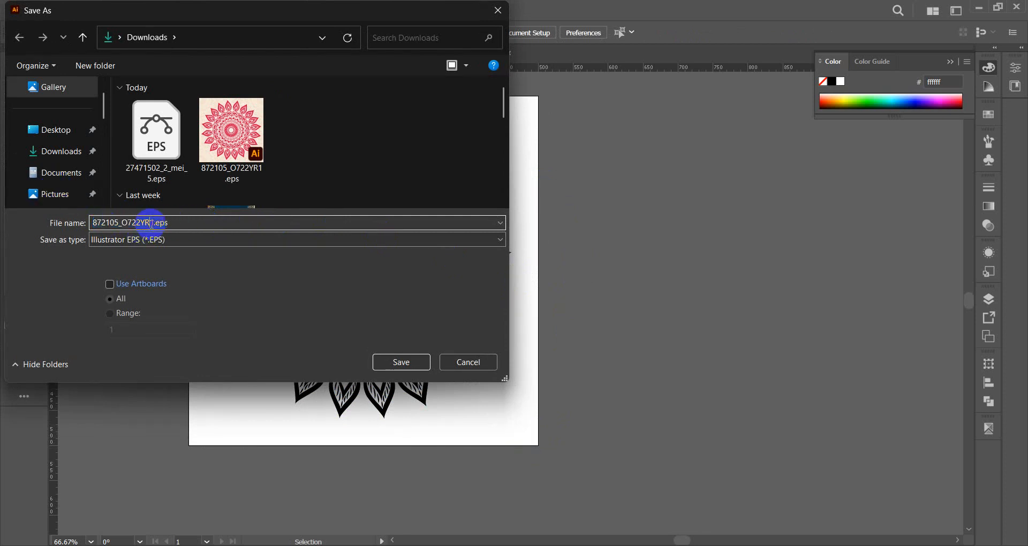
{"action": "left_click_drag", "start_coordinate": [152, 222], "coordinate": [47, 223]}
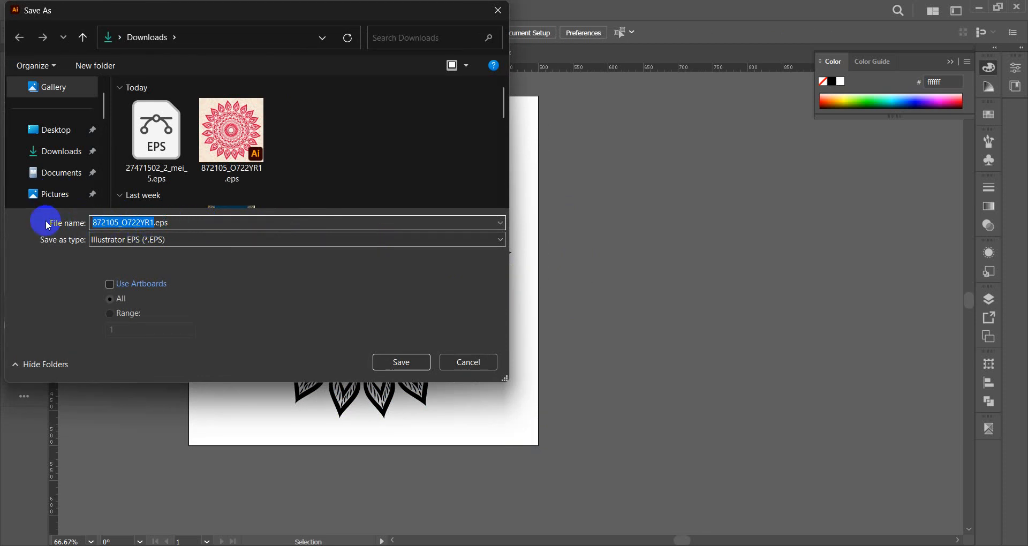
{"action": "key", "text": "super+v"}
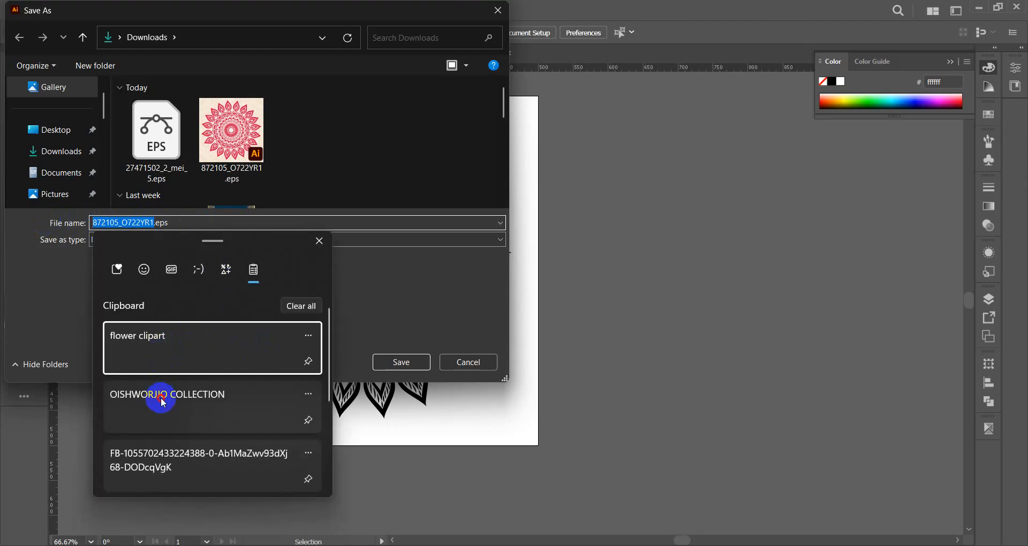
{"action": "left_click", "coordinate": [194, 395]}
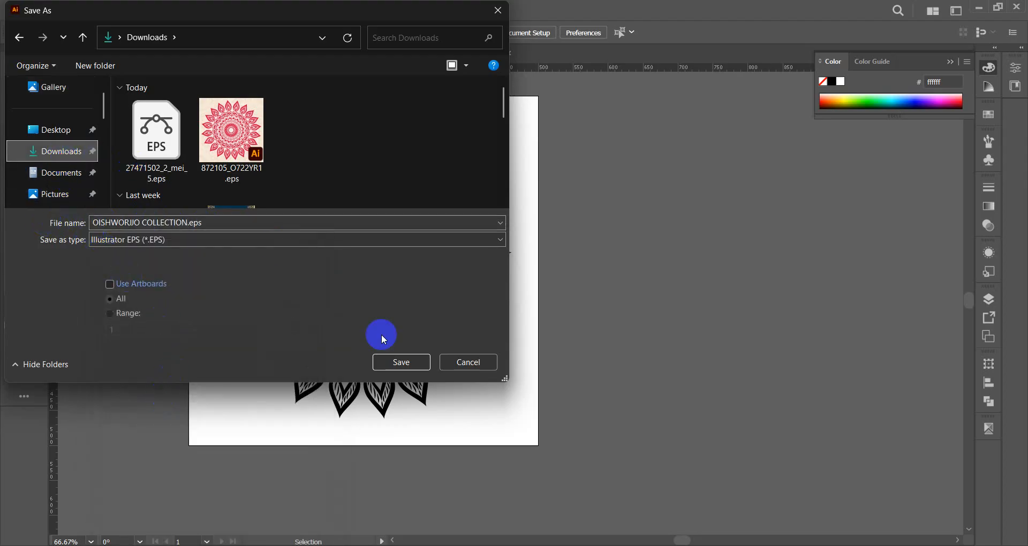
- Save the EPS file in the legacy Illustrator CS6 EPS version and accept the legacy format
{"action": "left_click", "coordinate": [390, 359]}
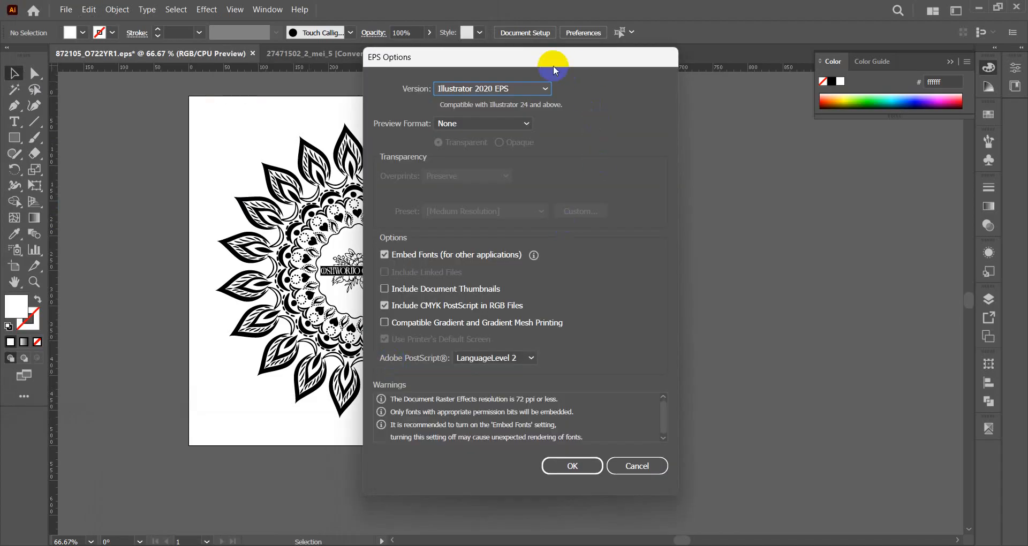
{"action": "left_click", "coordinate": [512, 89]}
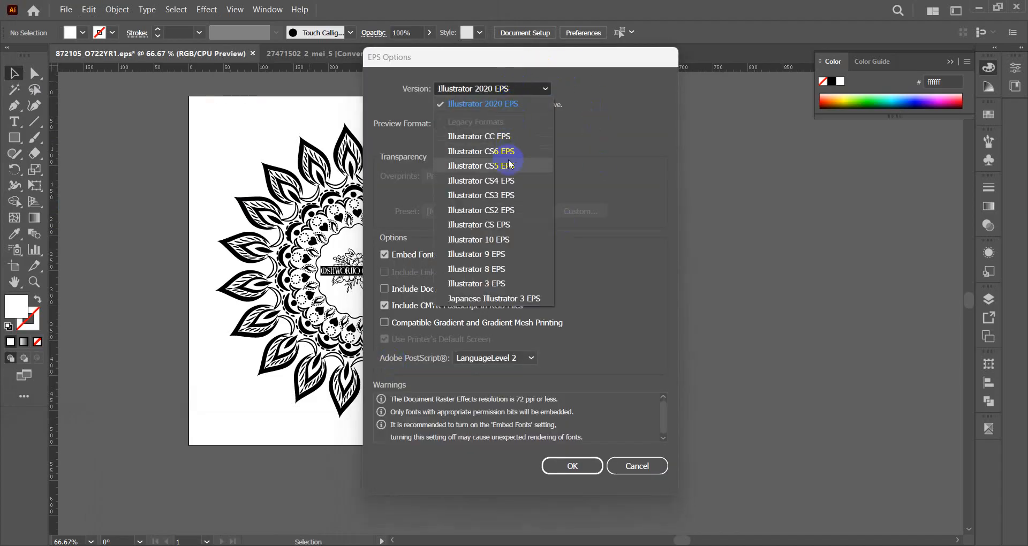
{"action": "left_click", "coordinate": [505, 146]}
{"action": "left_click", "coordinate": [565, 452]}
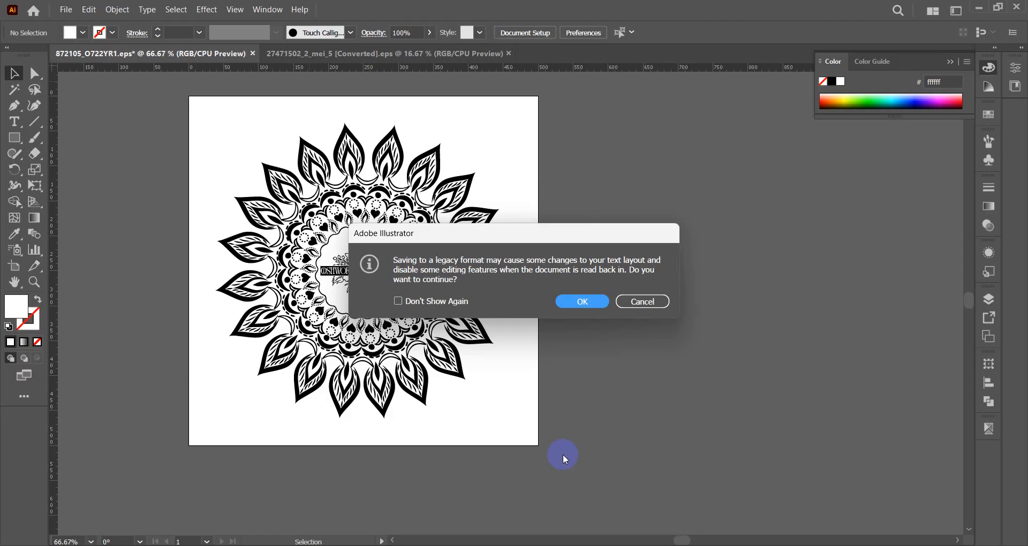
{"action": "key", "text": "Return"}
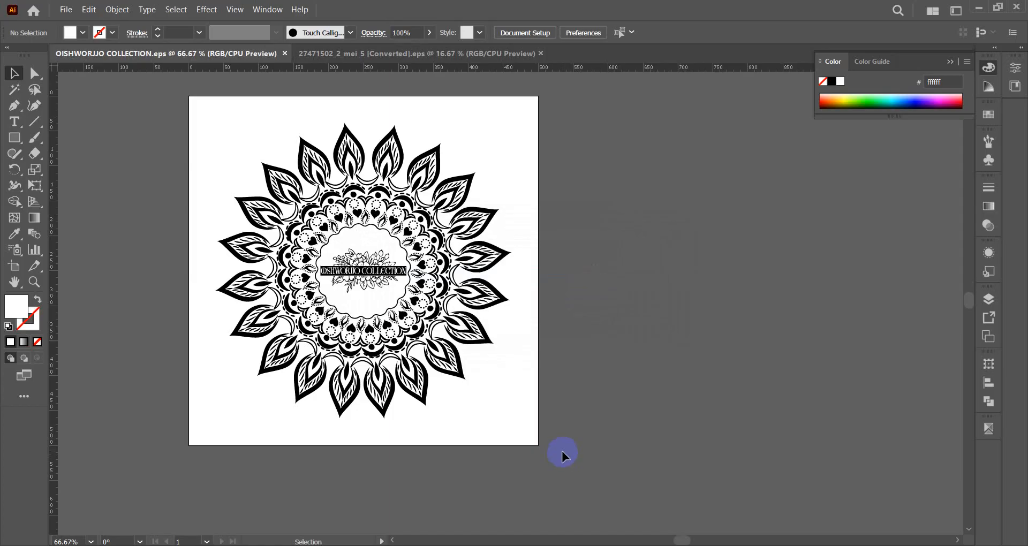
{"action": "left_click", "coordinate": [218, 122]}
{"action": "mouse_move", "coordinate": [135, 100]}
{"action": "left_mouse_down"}
{"action": "mouse_move", "coordinate": [506, 323]}
{"action": "mouse_move", "coordinate": [649, 452]}
{"action": "left_mouse_up"}
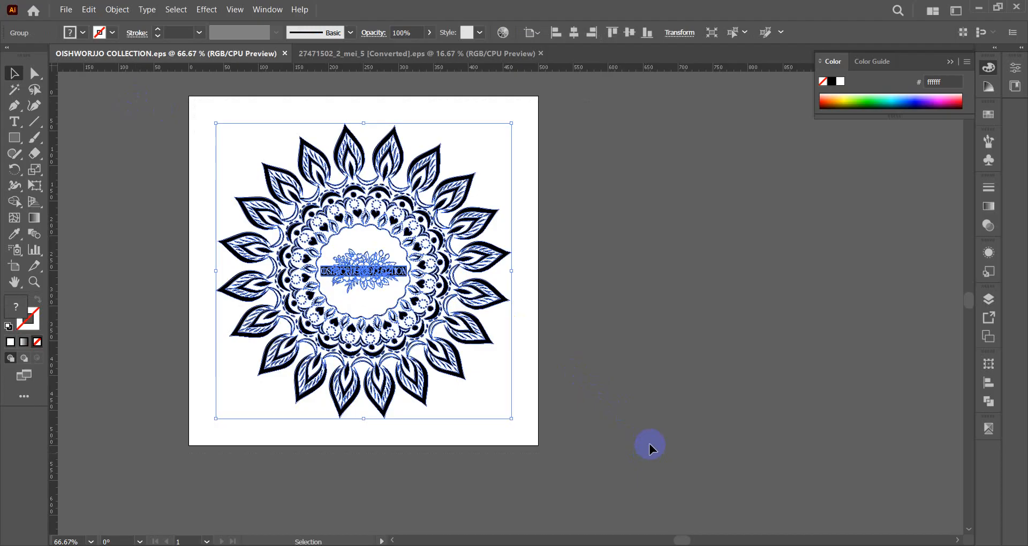
{"action": "left_click", "coordinate": [629, 317]}
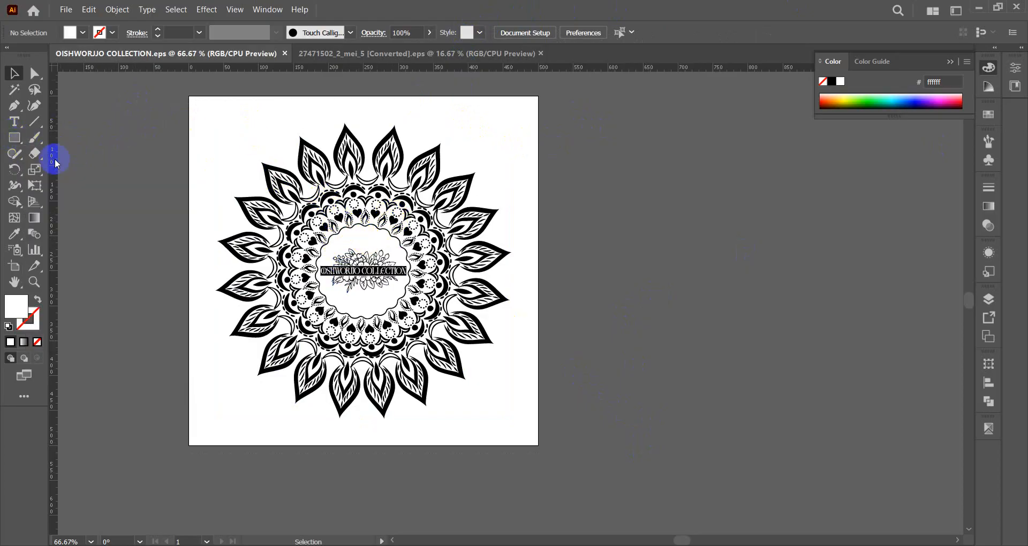
- Draw a rectangle covering the whole artboard and fill it with grey 8e8e8e
{"action": "left_click_drag", "start_coordinate": [14, 138], "coordinate": [62, 137]}
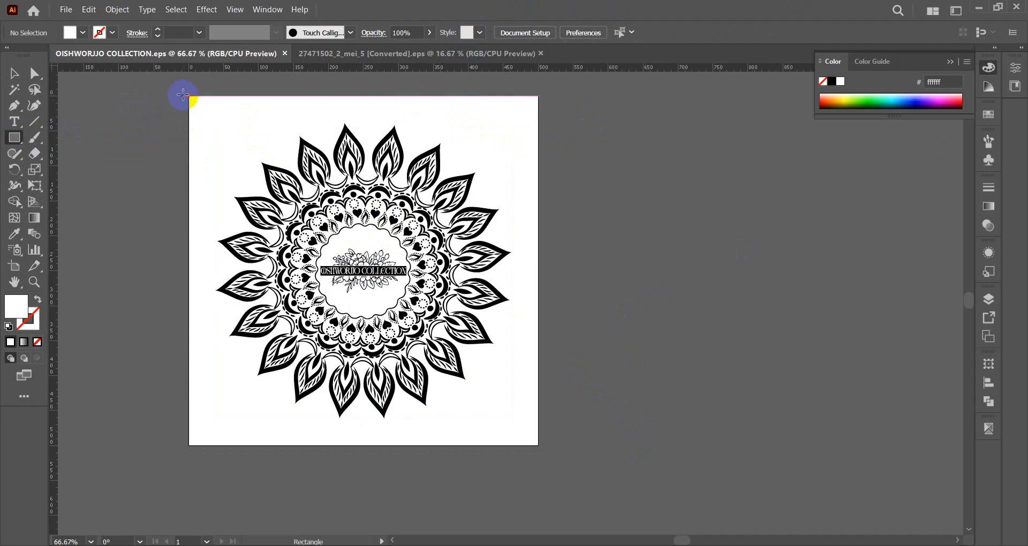
{"action": "mouse_move", "coordinate": [189, 97]}
{"action": "left_mouse_down"}
{"action": "mouse_move", "coordinate": [489, 312]}
{"action": "mouse_move", "coordinate": [595, 432]}
{"action": "mouse_move", "coordinate": [539, 445]}
{"action": "left_mouse_up"}
{"action": "left_click", "coordinate": [16, 305]}
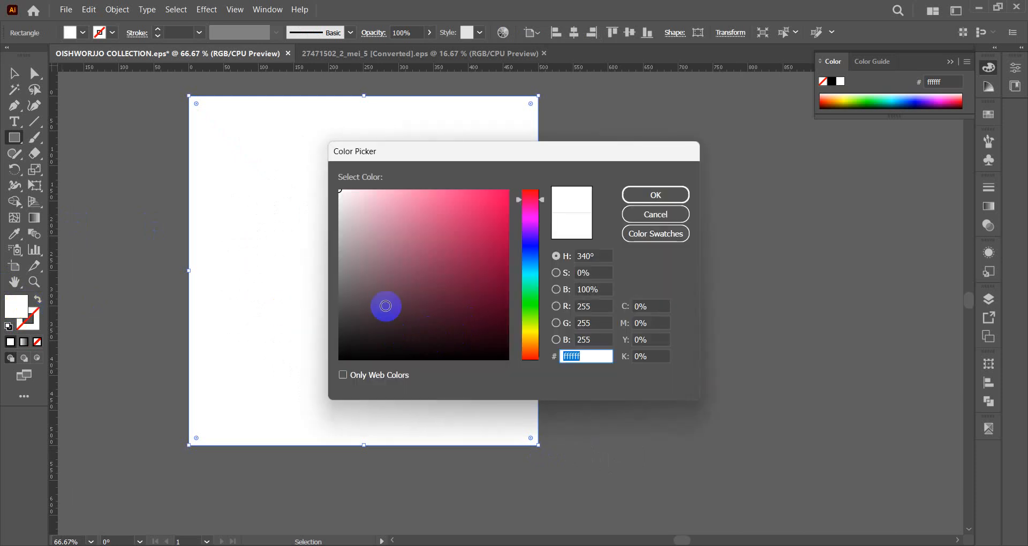
{"action": "mouse_move", "coordinate": [355, 273]}
{"action": "left_mouse_down"}
{"action": "mouse_move", "coordinate": [342, 250]}
{"action": "mouse_move", "coordinate": [339, 263]}
{"action": "left_mouse_up"}
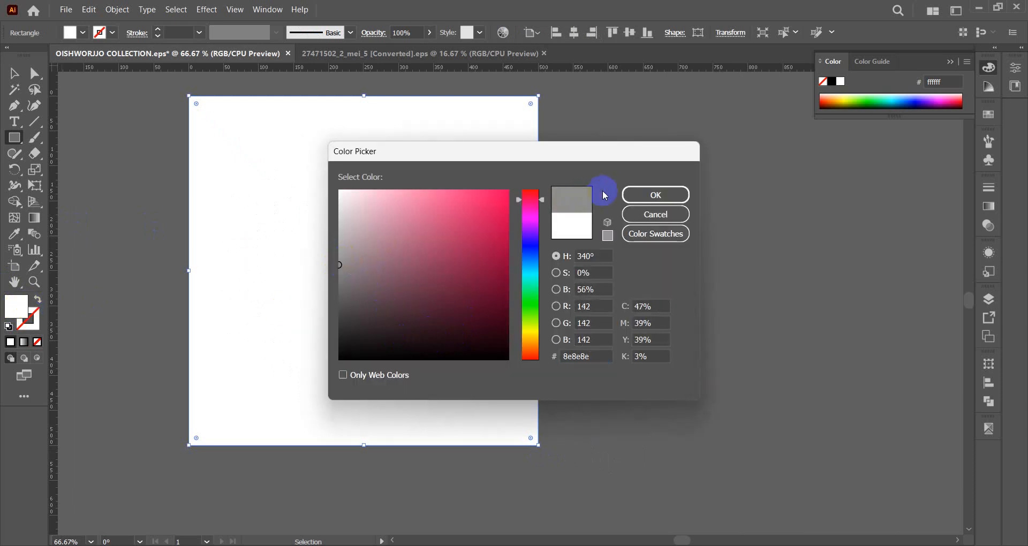
{"action": "left_click", "coordinate": [642, 195]}
- Send the grey rectangle to the back, behind the mandala artwork
{"action": "left_click", "coordinate": [13, 73]}
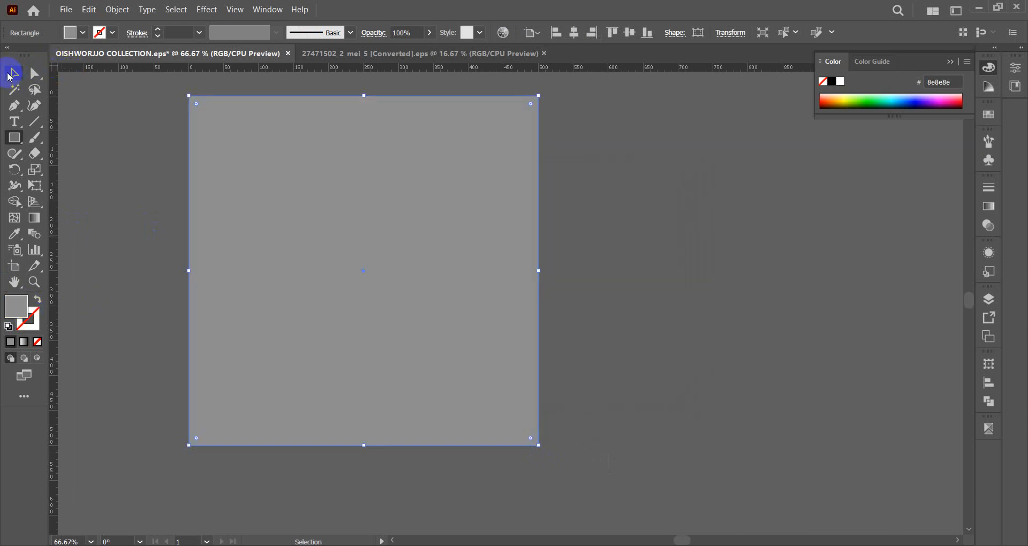
{"action": "left_click", "coordinate": [171, 132]}
{"action": "left_click", "coordinate": [238, 145]}
{"action": "key", "text": "ctrl+shift+bracketleft"}
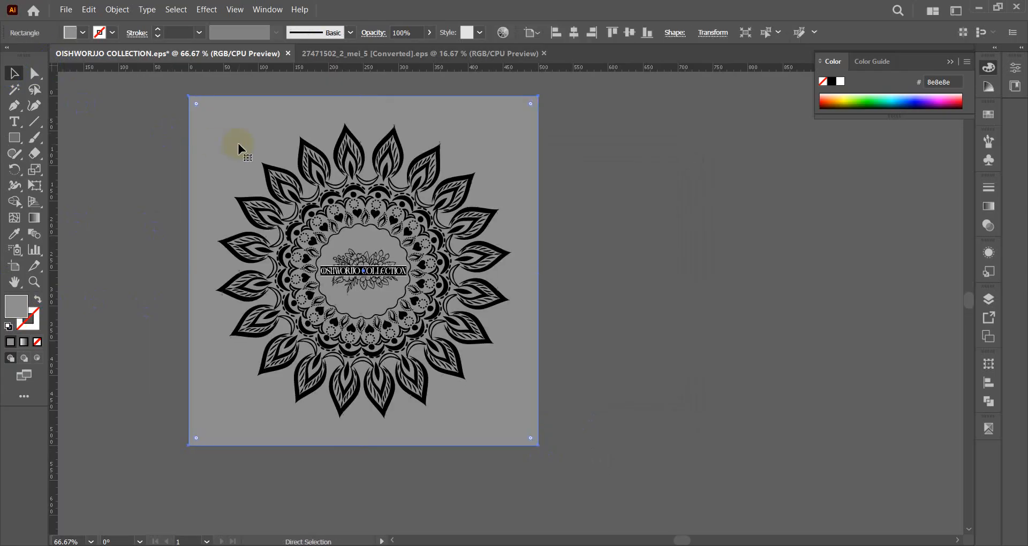
- Set the background rectangle's fill to darker grey 595959 and deselect it
{"action": "left_click", "coordinate": [8, 310]}
{"action": "double_click", "coordinate": [11, 311]}
{"action": "left_click_drag", "start_coordinate": [356, 258], "coordinate": [339, 300]}
{"action": "left_click", "coordinate": [642, 195]}
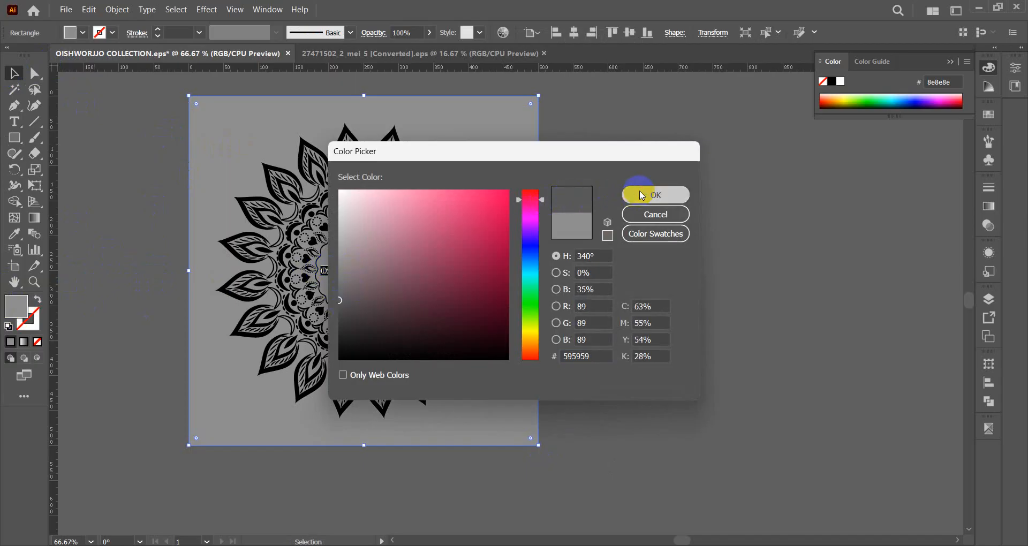
{"action": "left_click", "coordinate": [651, 173]}
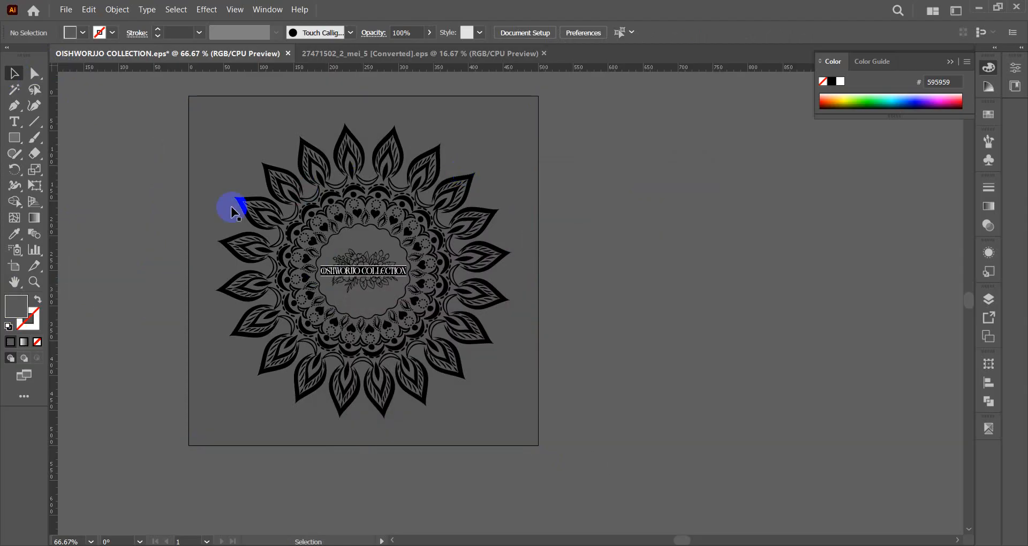
- Switch to WhatsApp to examine the reference photo of the mailer bag with its mandala logo, and return to Illustrator
{"action": "scroll", "coordinate": [133, 253], "scroll_direction": "up", "scroll_amount": 2}
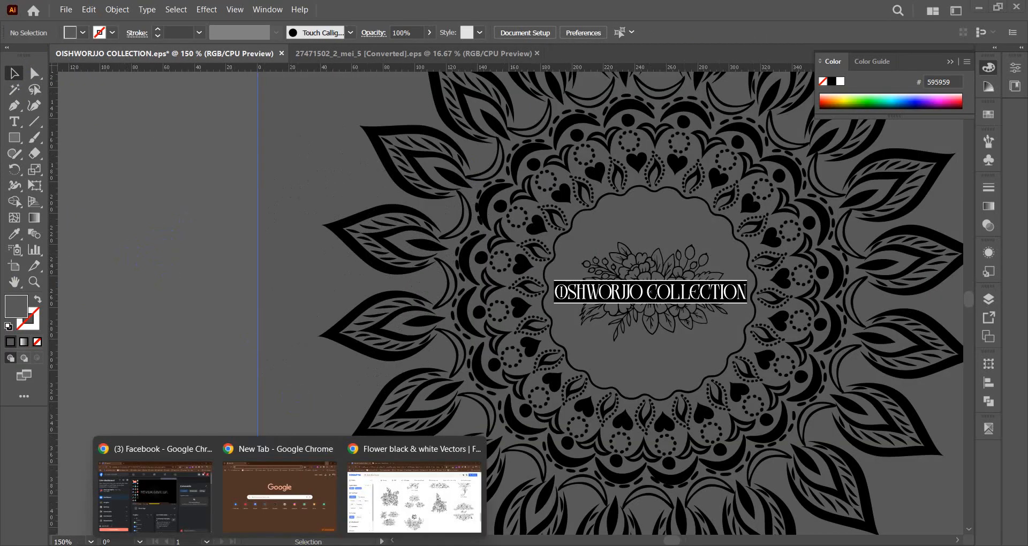
{"action": "left_click", "coordinate": [161, 487]}
{"action": "scroll", "coordinate": [412, 291], "scroll_direction": "down", "scroll_amount": 4}
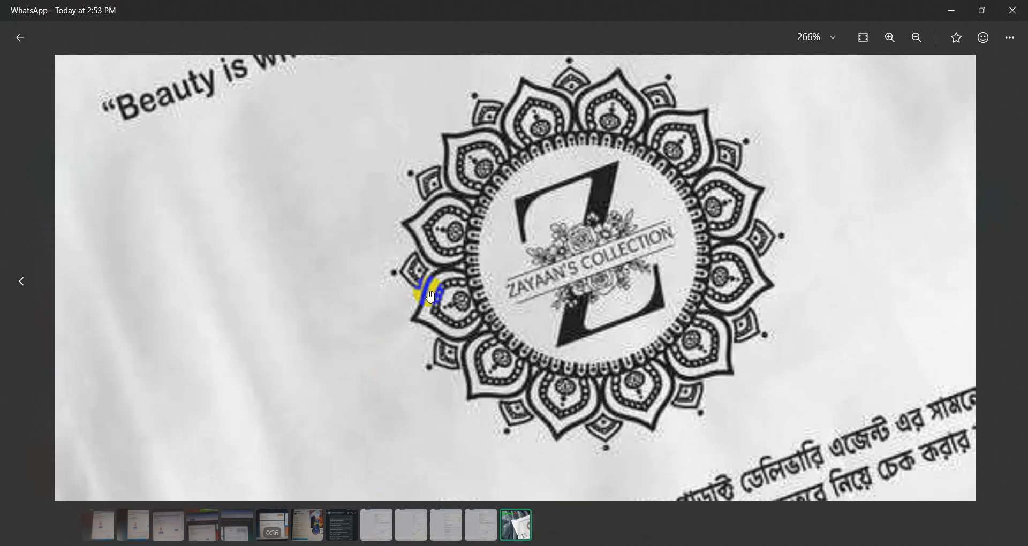
{"action": "scroll", "coordinate": [528, 265], "scroll_direction": "down", "scroll_amount": 2}
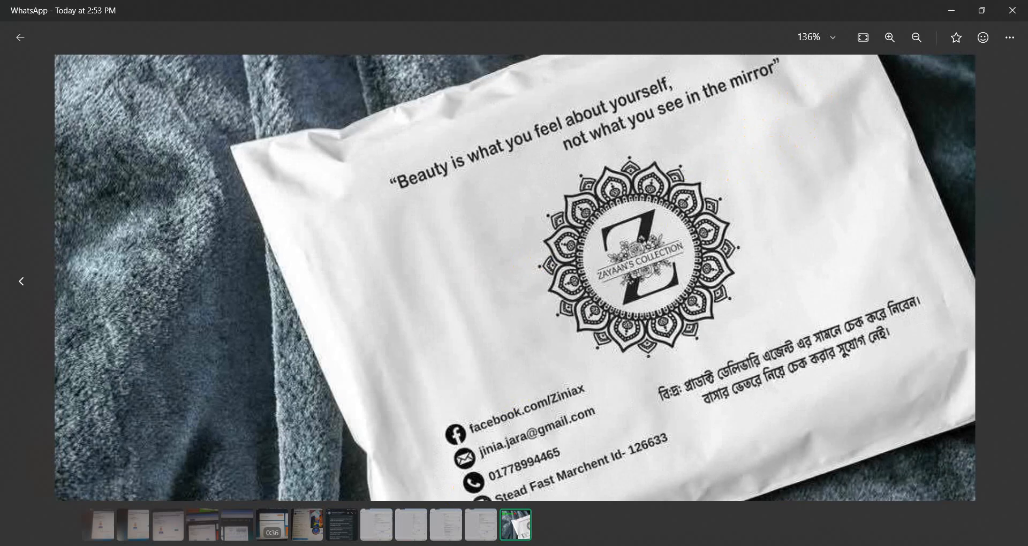
{"action": "mouse_move", "coordinate": [261, 545]}
{"action": "left_click", "coordinate": [321, 544]}
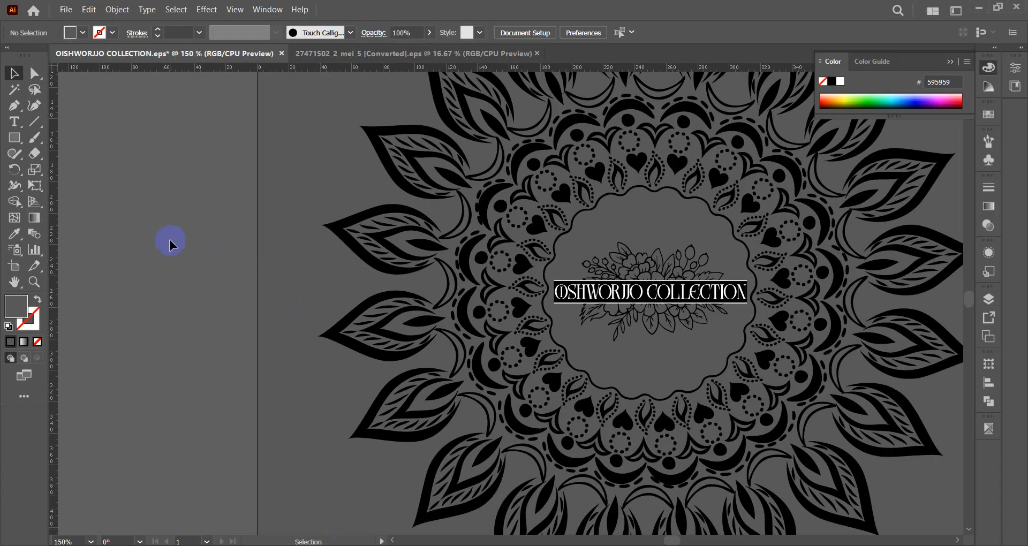
- Examine the black mandala and its centre title against the dark grey background, both as a whole and close up
{"action": "scroll", "coordinate": [169, 239], "scroll_direction": "down", "scroll_amount": 1}
{"action": "scroll", "coordinate": [170, 239], "scroll_direction": "down", "scroll_amount": 1}
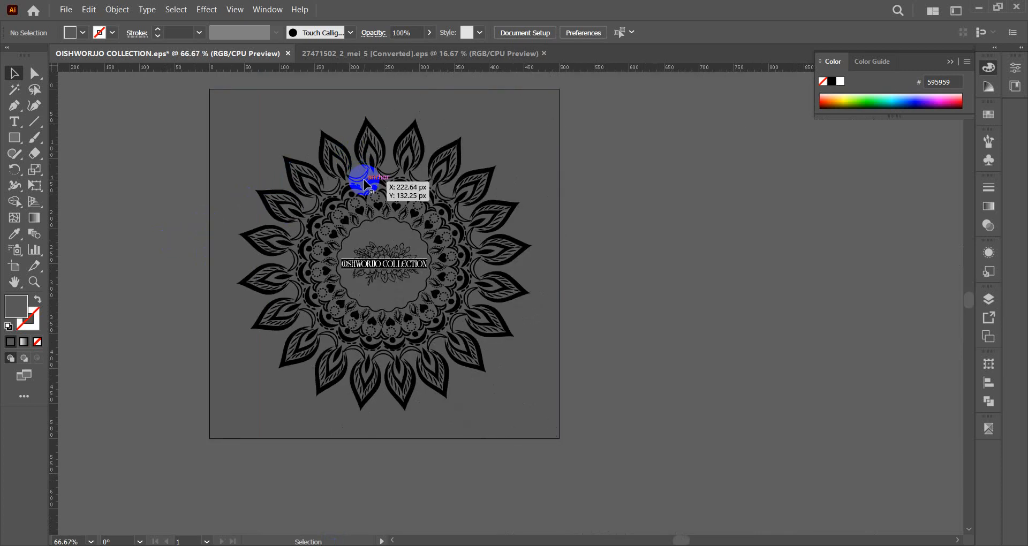
{"action": "scroll", "coordinate": [357, 261], "scroll_direction": "up", "scroll_amount": 3}
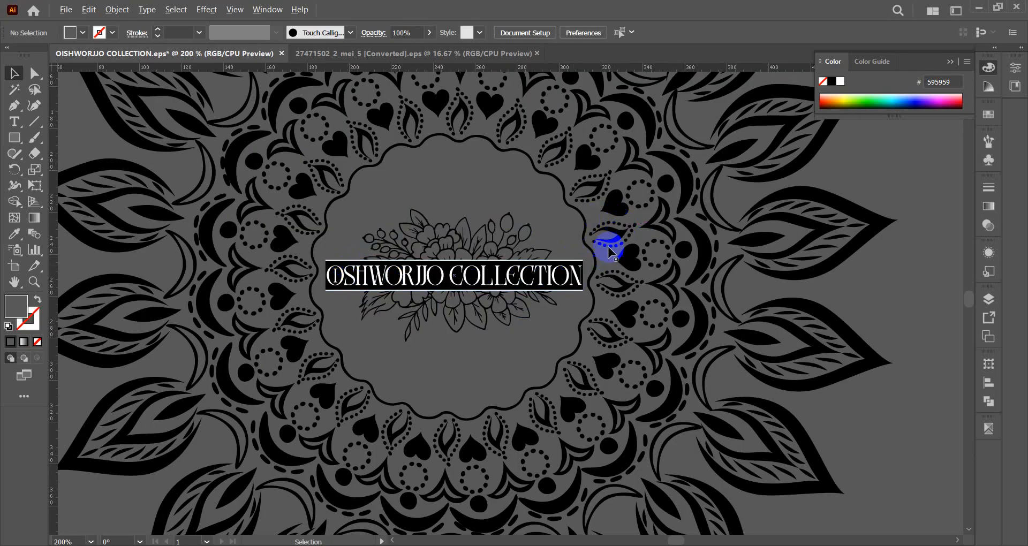
{"action": "scroll", "coordinate": [611, 251], "scroll_direction": "down", "scroll_amount": 3}
{"action": "scroll", "coordinate": [612, 251], "scroll_direction": "down", "scroll_amount": 3}
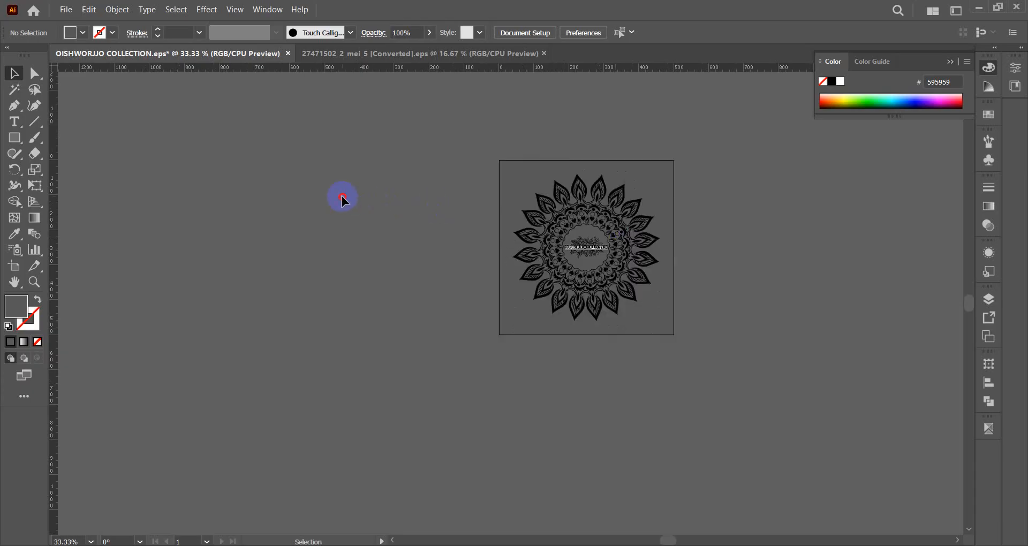
{"action": "scroll", "coordinate": [626, 185], "scroll_direction": "up", "scroll_amount": 2}
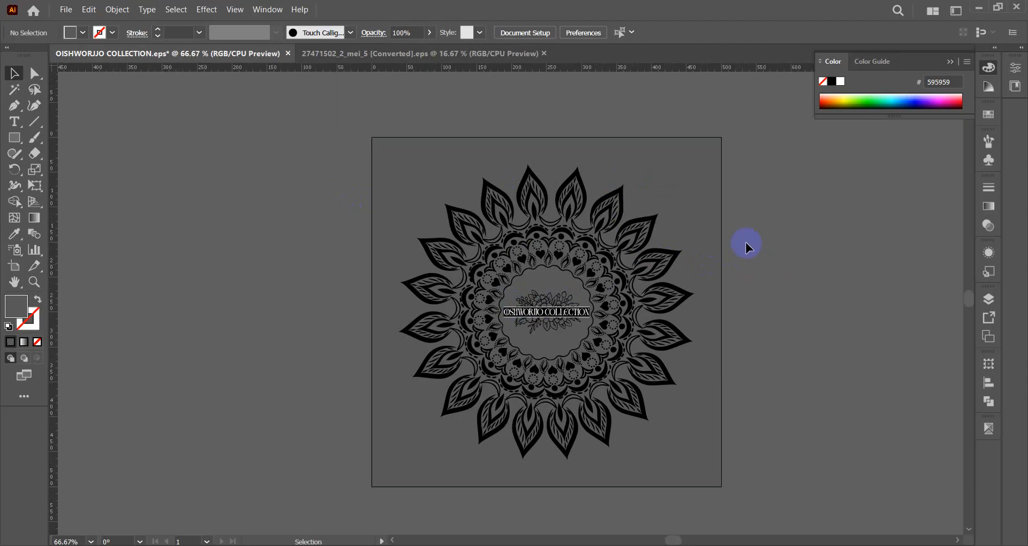
{"action": "left_click", "coordinate": [682, 163]}
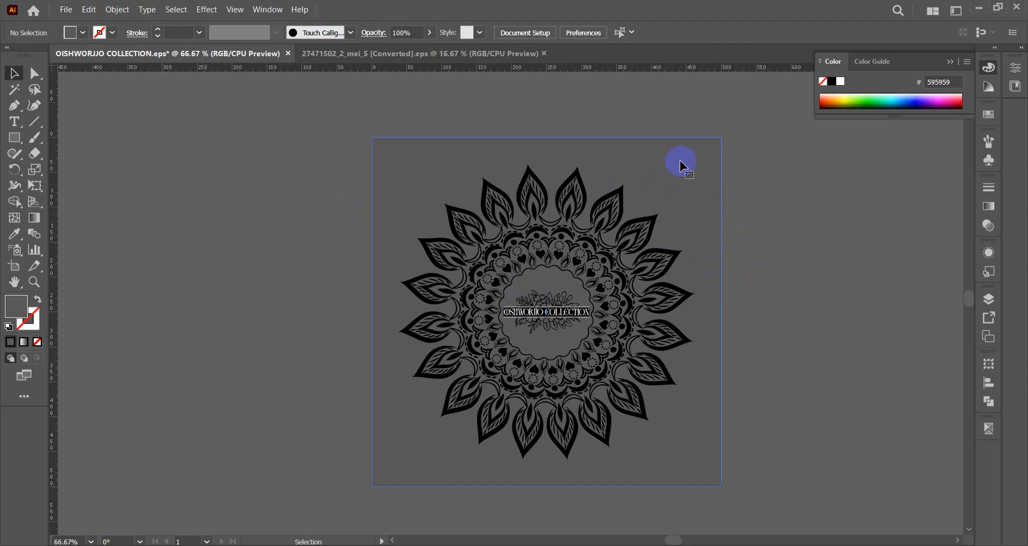
{"action": "left_click", "coordinate": [562, 214]}
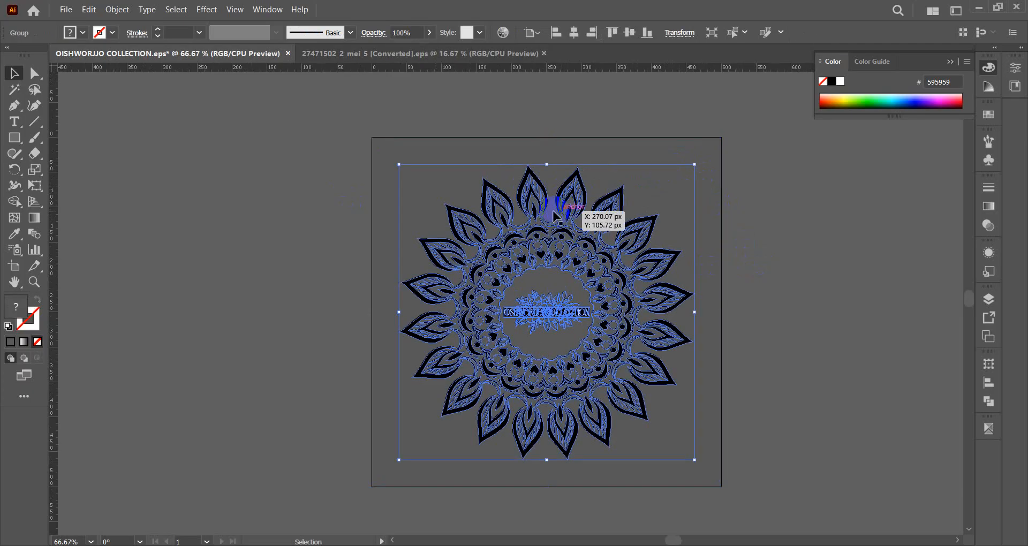
{"action": "left_click", "coordinate": [305, 229]}
{"action": "scroll", "coordinate": [594, 263], "scroll_direction": "up", "scroll_amount": 2}
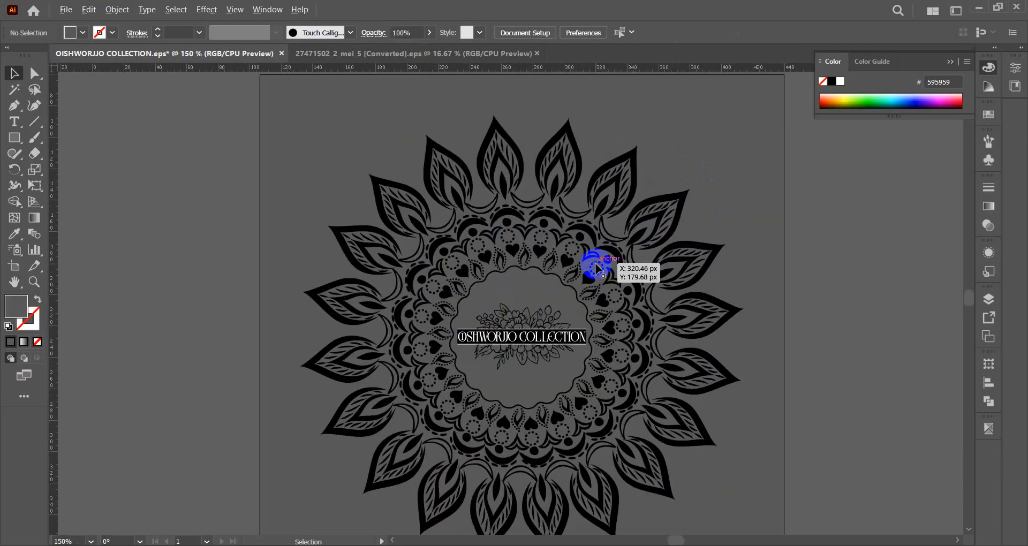
- Select all the black mandala artwork with the Magic Wand and set its fill to white ffffff
{"action": "left_click", "coordinate": [14, 89]}
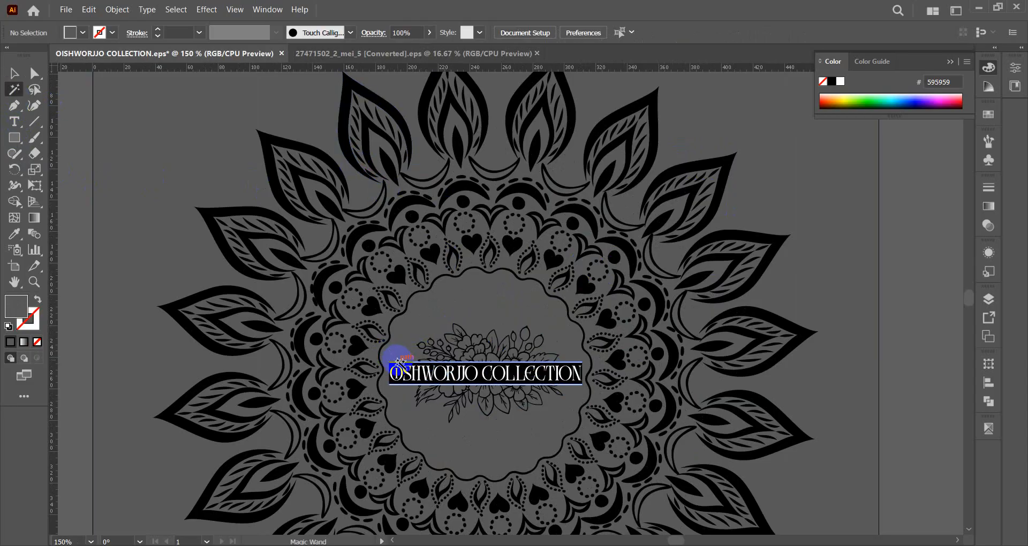
{"action": "left_click", "coordinate": [291, 180]}
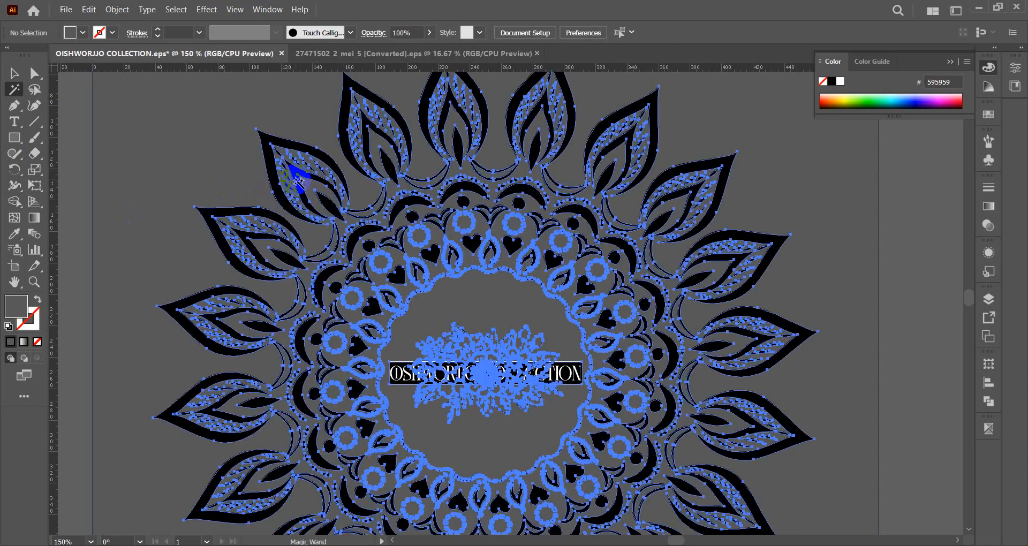
{"action": "left_click", "coordinate": [87, 33]}
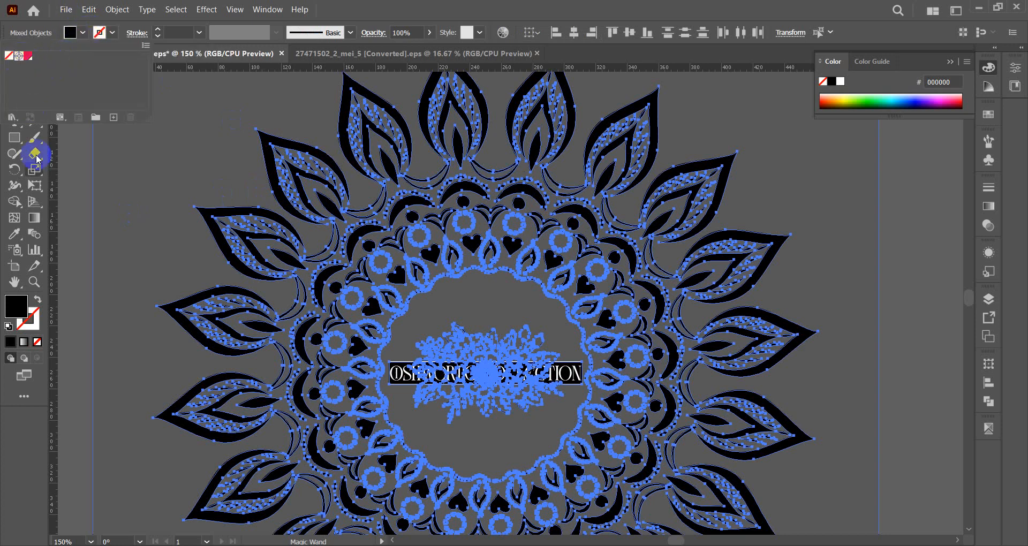
{"action": "left_click", "coordinate": [16, 305]}
{"action": "double_click", "coordinate": [15, 305]}
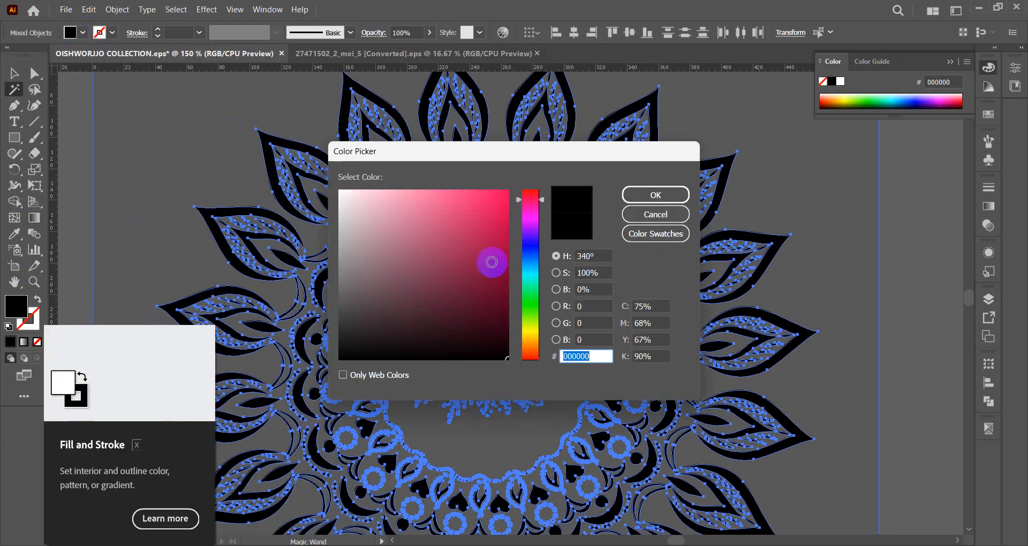
{"action": "left_click", "coordinate": [342, 192]}
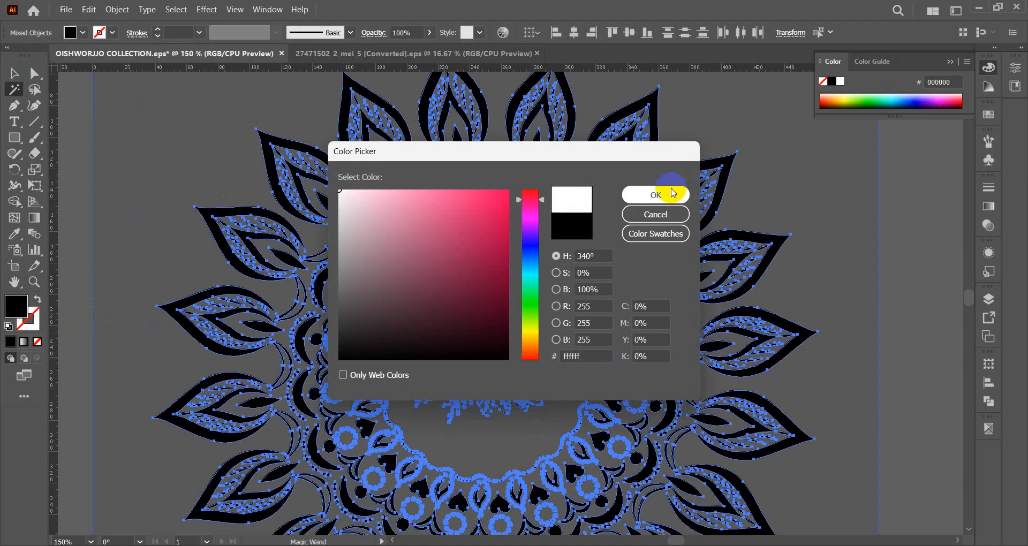
{"action": "left_click", "coordinate": [656, 195]}
- Isolate the OISHWORJJO COLLECTION lettering at the mandala's centre, set its fill to black 000000 and leave isolation mode
{"action": "left_click", "coordinate": [14, 74]}
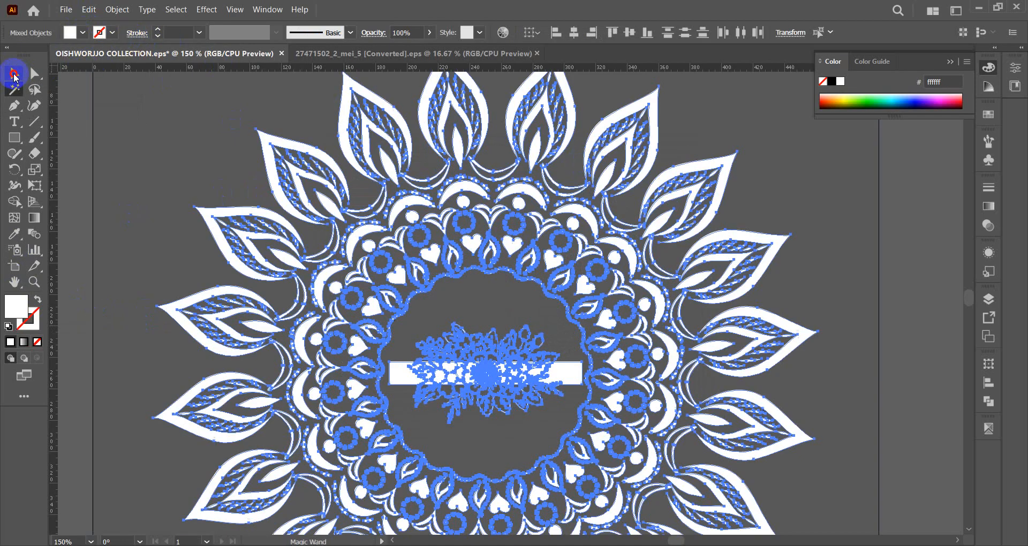
{"action": "key", "text": "ctrl+h"}
{"action": "double_click", "coordinate": [421, 373]}
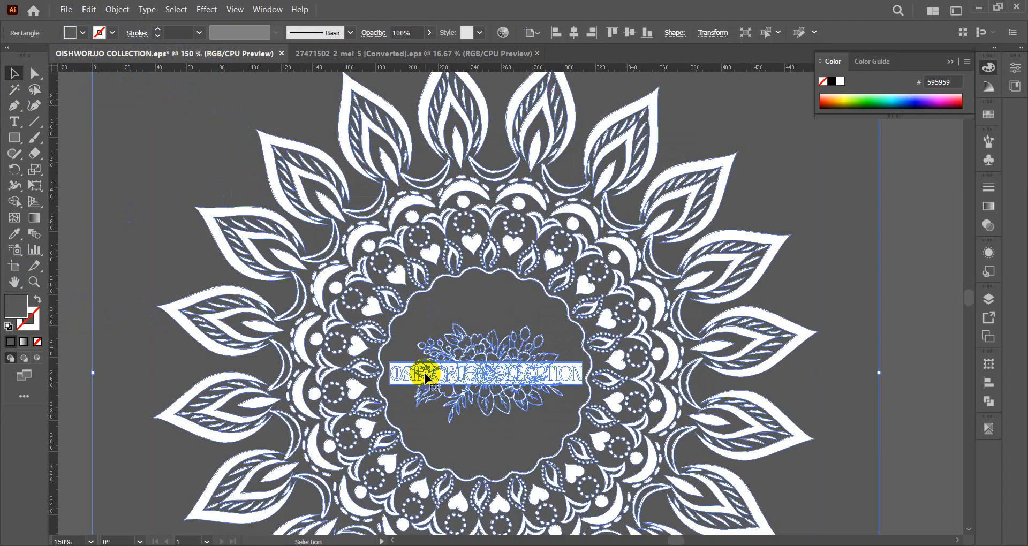
{"action": "left_click", "coordinate": [425, 378]}
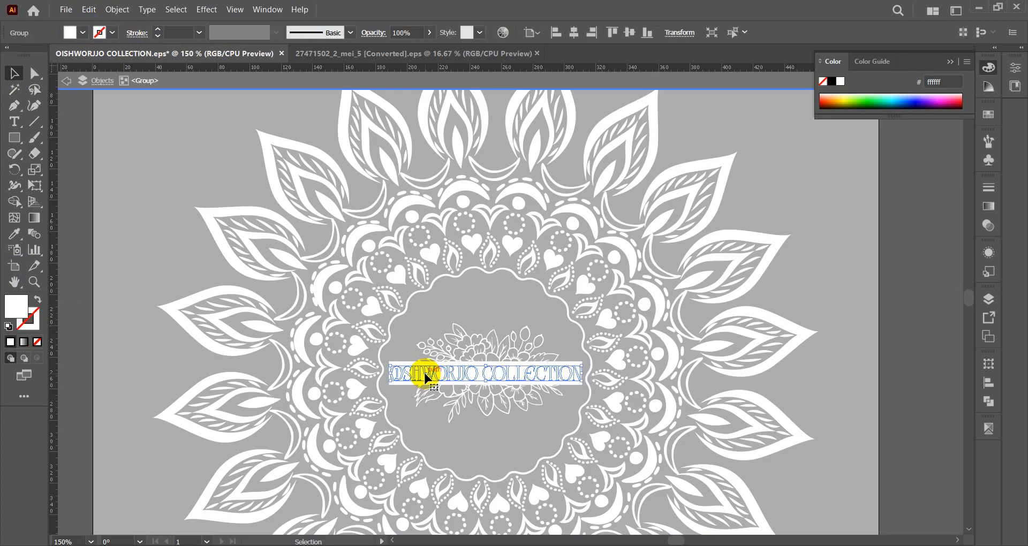
{"action": "left_click", "coordinate": [83, 32]}
{"action": "double_click", "coordinate": [16, 307]}
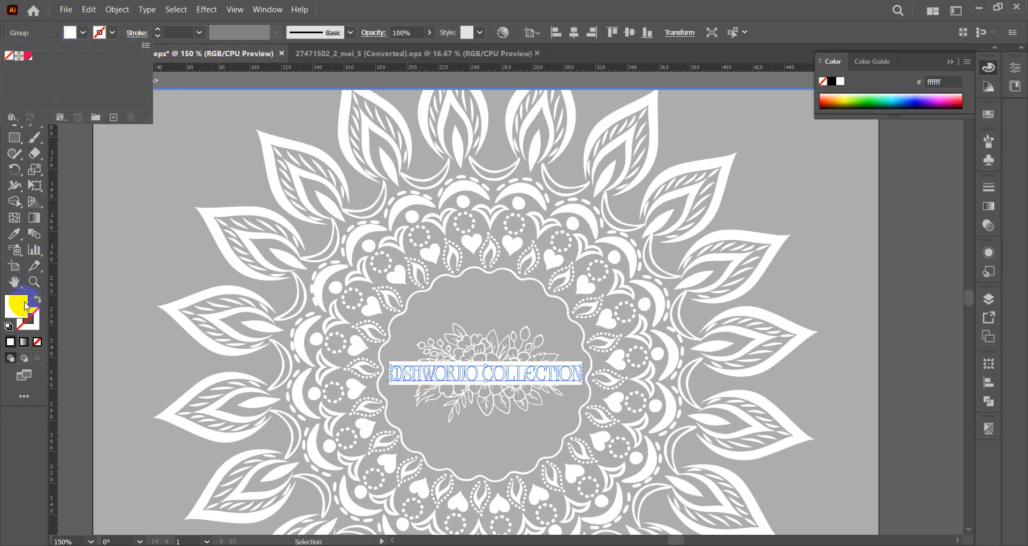
{"action": "left_click_drag", "start_coordinate": [420, 208], "coordinate": [321, 362]}
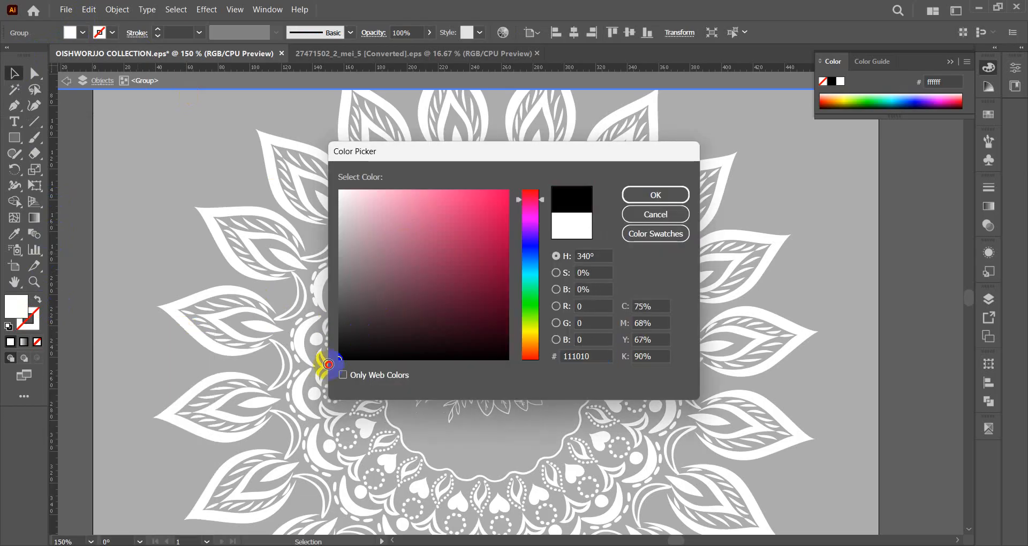
{"action": "left_click", "coordinate": [655, 194]}
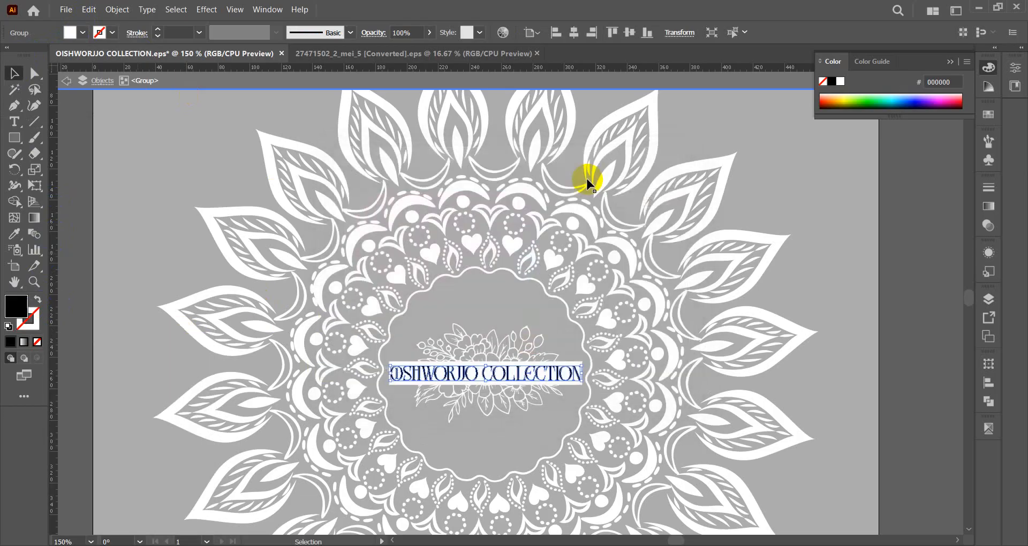
{"action": "left_click", "coordinate": [151, 166]}
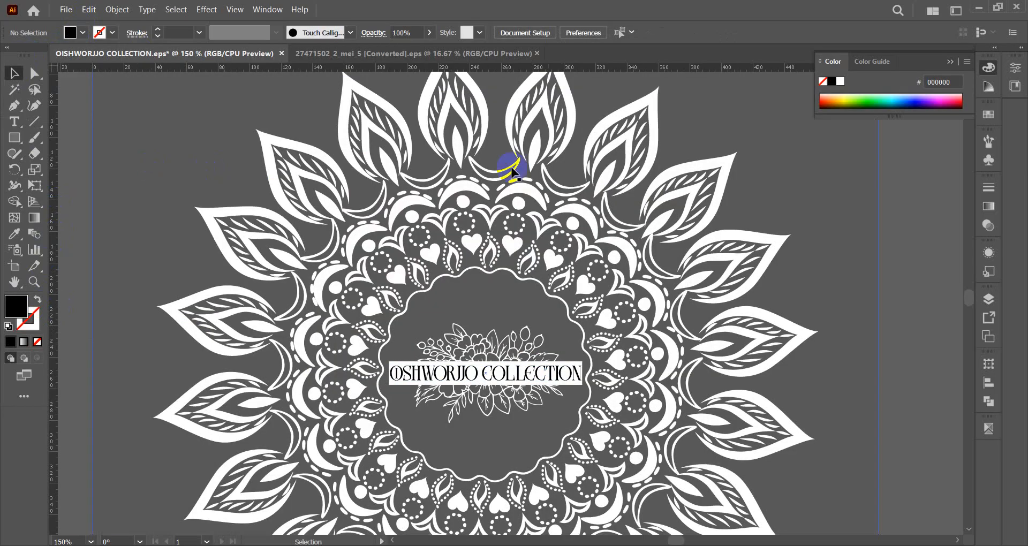
- Save the white version as a separate Illustrator EPS file named OISHWORJJO COLLECTION white.eps in the Downloads folder
{"action": "key", "text": "ctrl+minus"}
{"action": "key", "text": "ctrl+minus"}
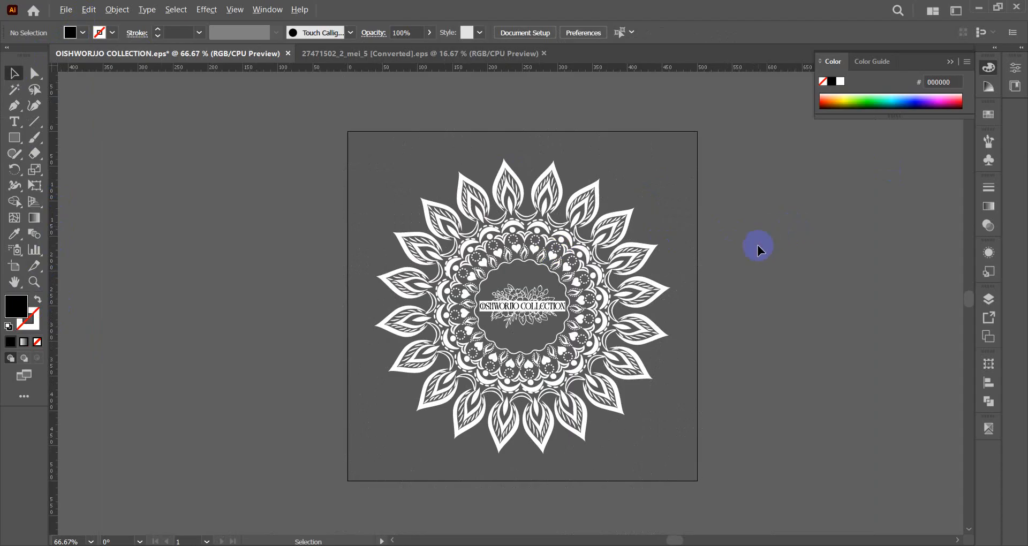
{"action": "scroll", "coordinate": [757, 245], "scroll_direction": "up", "scroll_amount": 1}
{"action": "scroll", "coordinate": [756, 245], "scroll_direction": "down", "scroll_amount": 2}
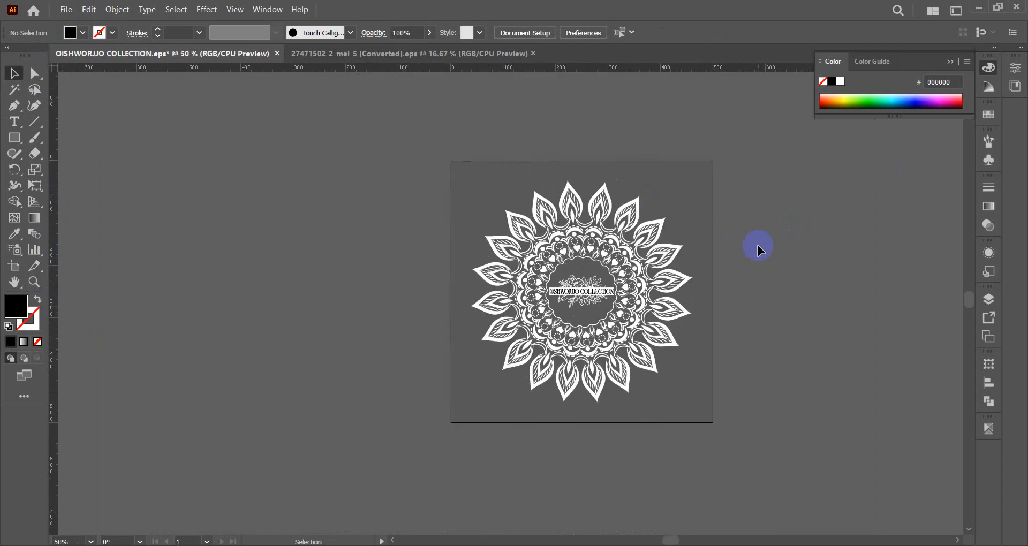
{"action": "left_click", "coordinate": [66, 9]}
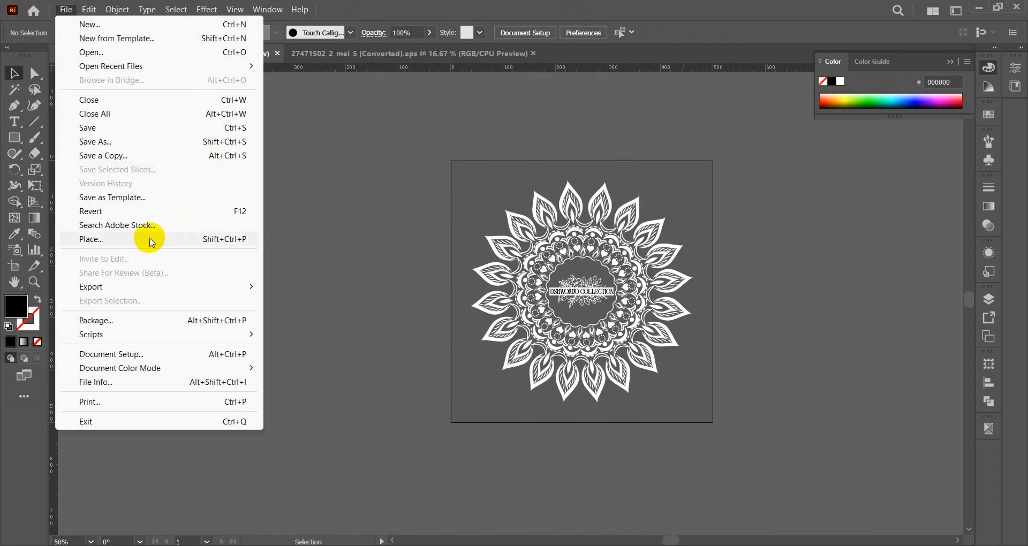
{"action": "left_click", "coordinate": [103, 142]}
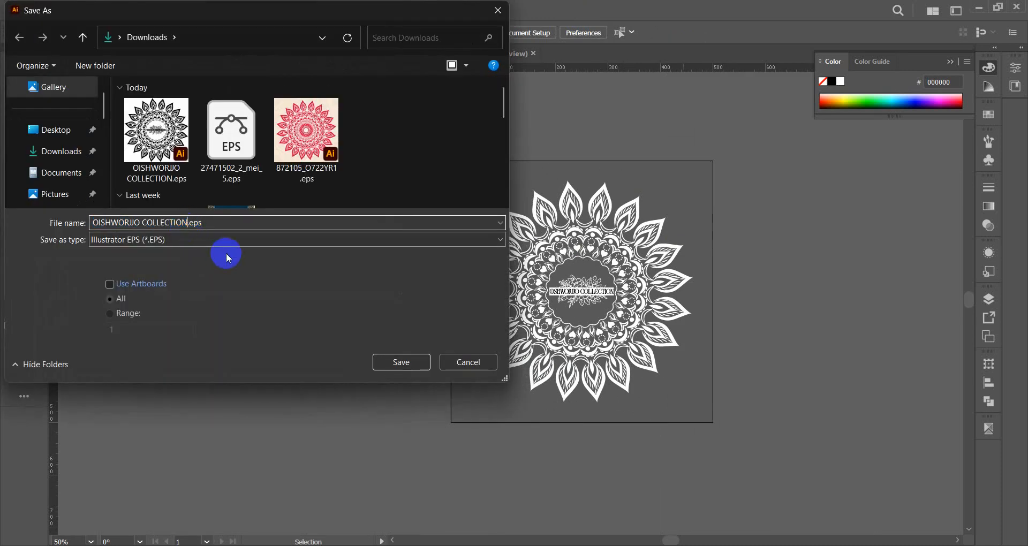
{"action": "key", "text": "Right"}
{"action": "type", "text": "white"}
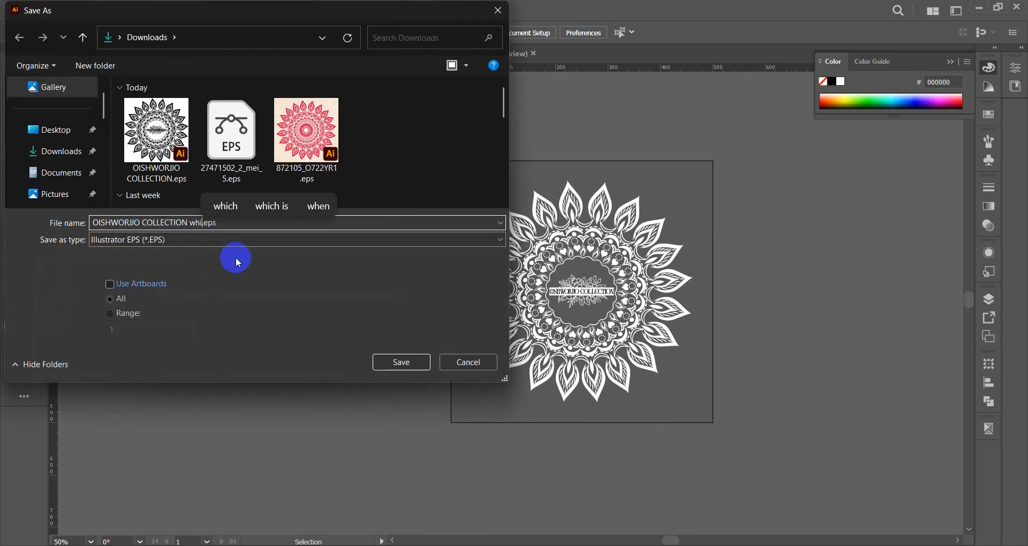
{"action": "key", "text": "Return"}
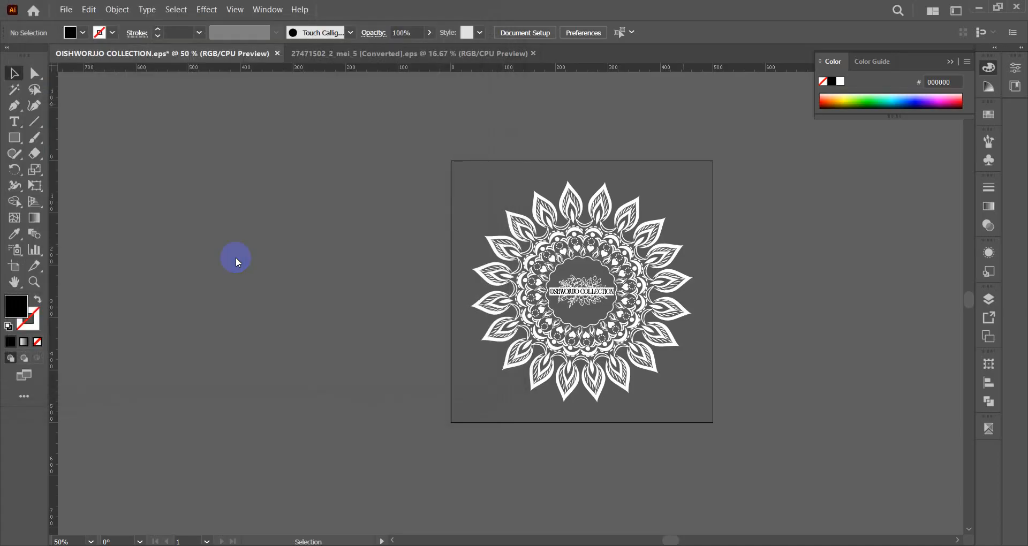
{"action": "key", "text": "Return"}
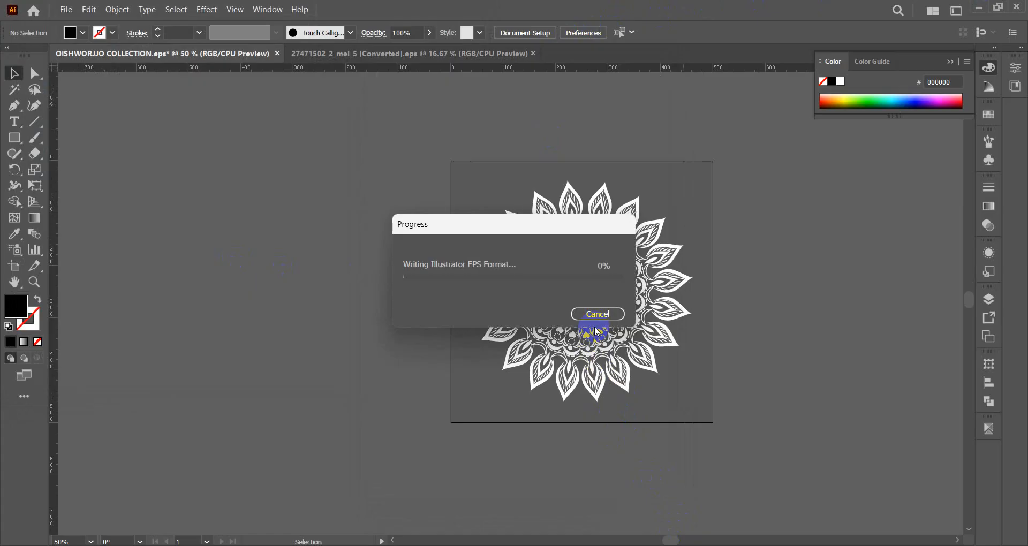
{"action": "left_click", "coordinate": [308, 112]}
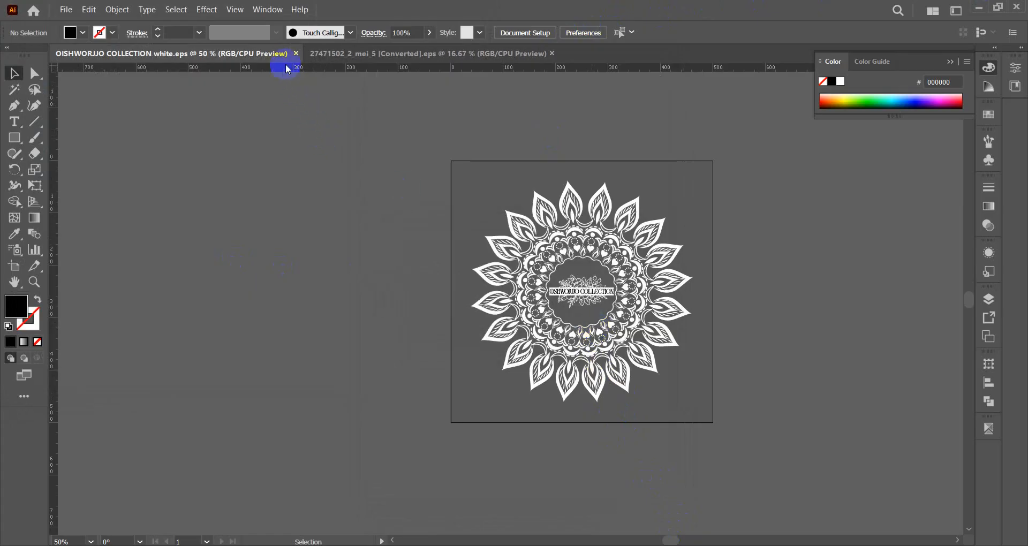
- Close both open documents and Illustrator, and close the mailer bag reference photo in WhatsApp
{"action": "left_click", "coordinate": [297, 53]}
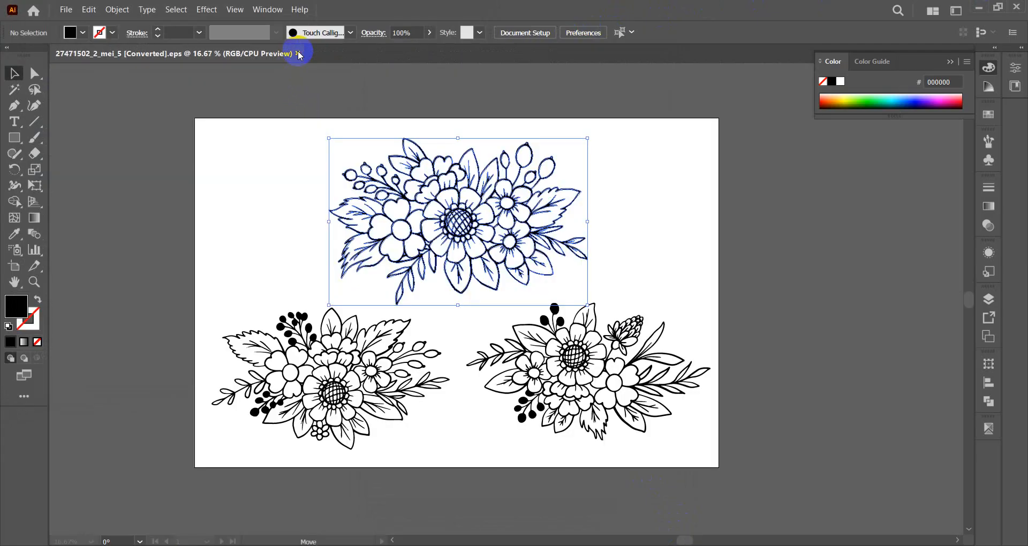
{"action": "left_click", "coordinate": [298, 54]}
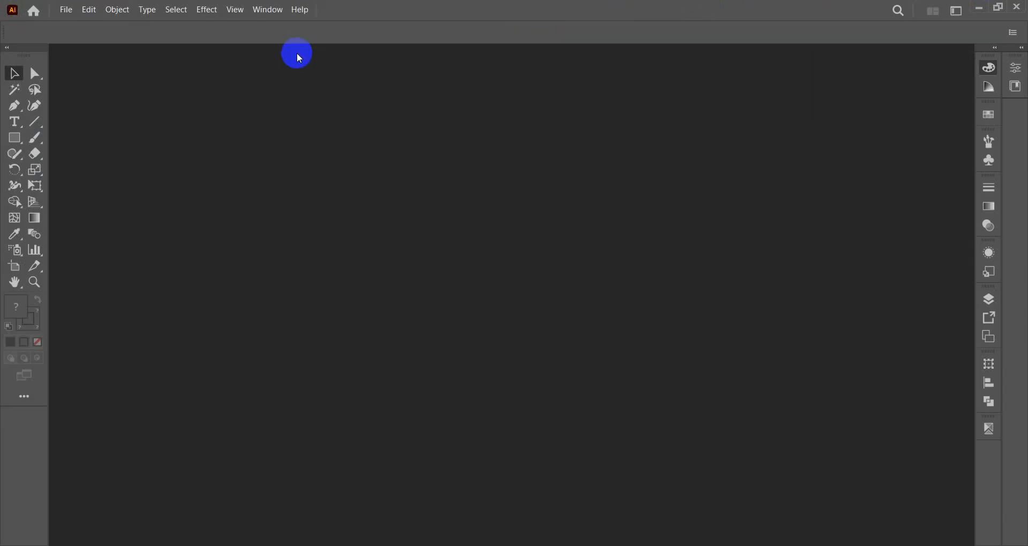
{"action": "left_click", "coordinate": [1019, 9]}
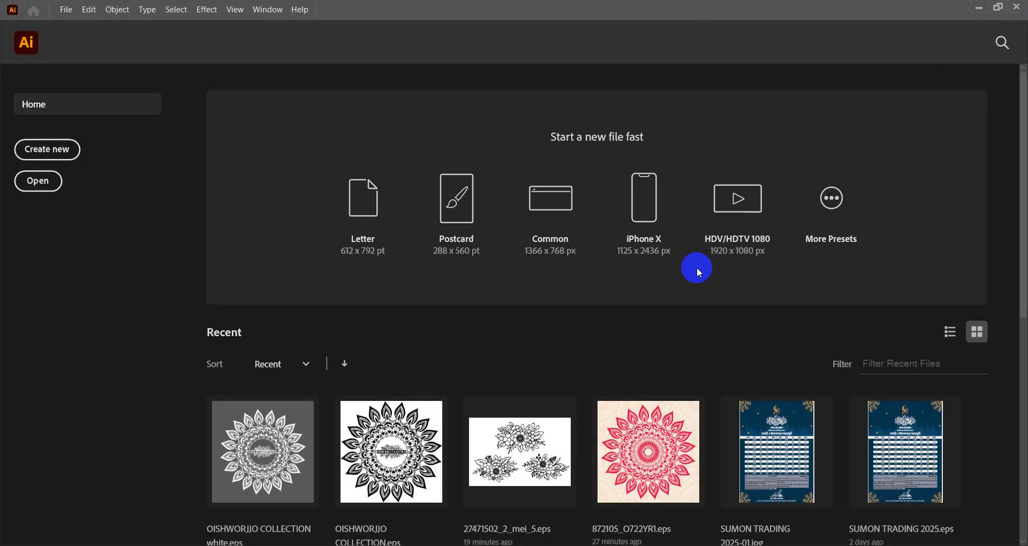
{"action": "left_click", "coordinate": [731, 225]}
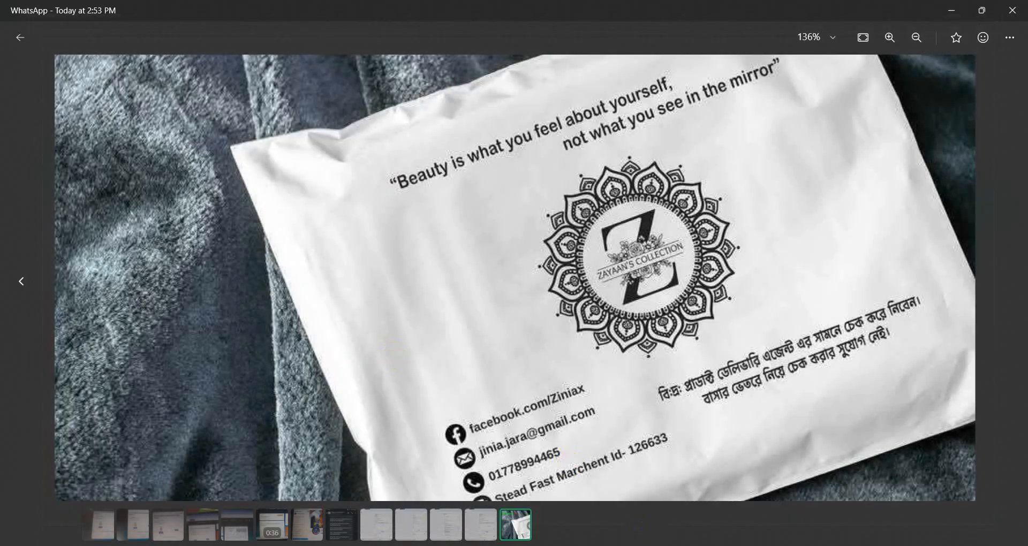
{"action": "left_click", "coordinate": [1010, 12]}
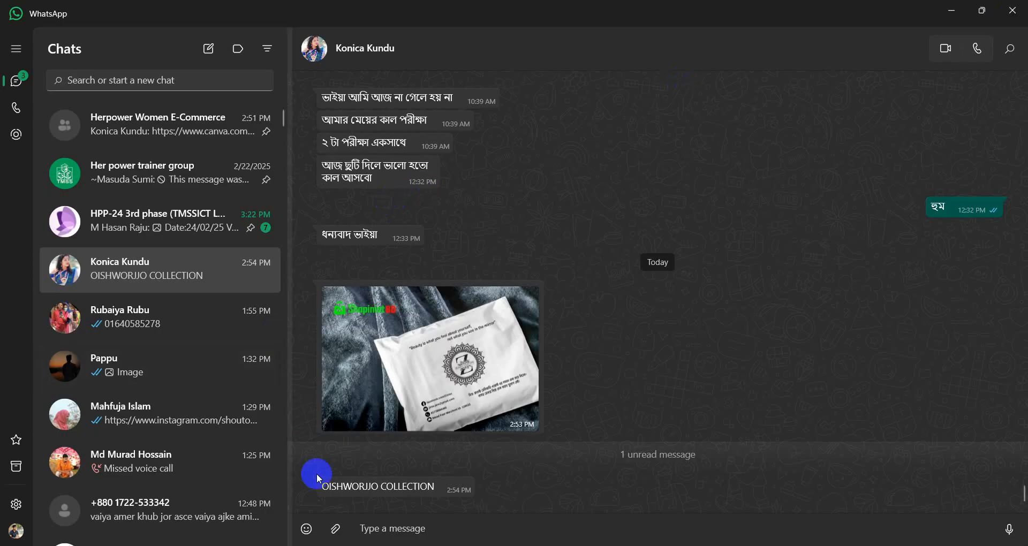
- Attach OISHWORJJO COLLECTION white.eps and OISHWORJJO COLLECTION.eps from Downloads to the open WhatsApp chat and send them
{"action": "left_click", "coordinate": [335, 527]}
{"action": "key", "text": "Escape"}
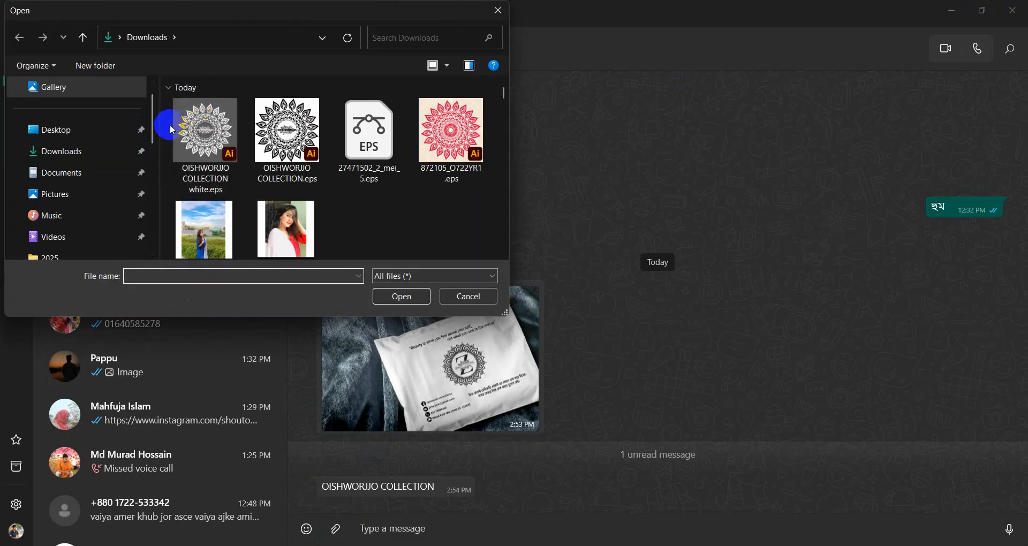
{"action": "left_click_drag", "start_coordinate": [166, 128], "coordinate": [297, 144]}
{"action": "left_click", "coordinate": [421, 300]}
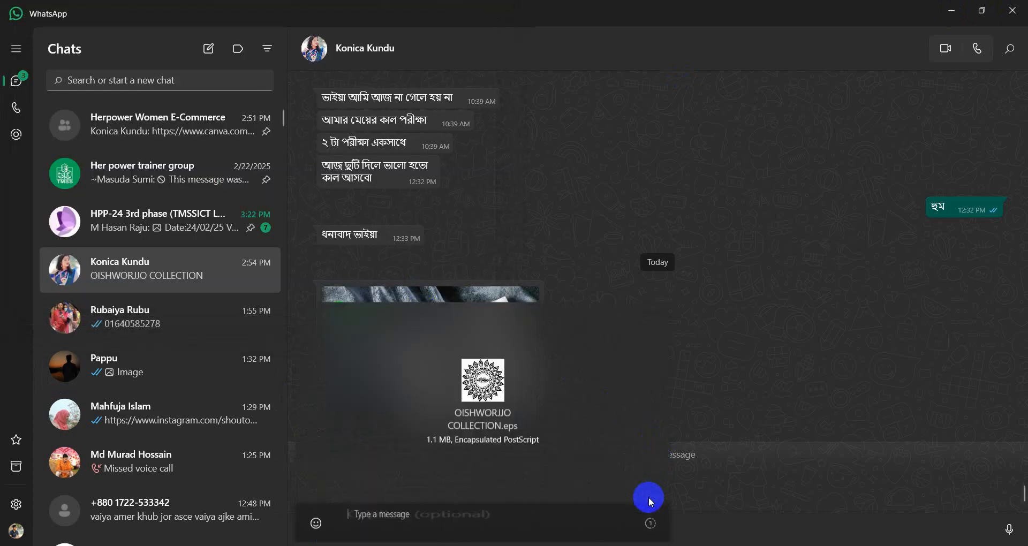
{"action": "left_click", "coordinate": [648, 497]}
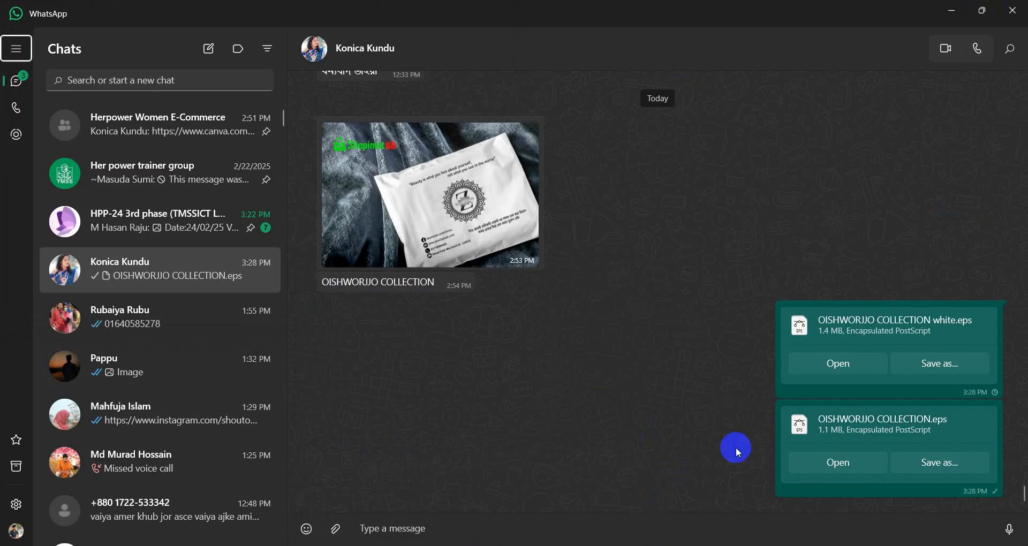
- Switch to Chrome, open a new tab, and close the Freepik flower and flower clipart search tabs
{"action": "left_click", "coordinate": [999, 9]}
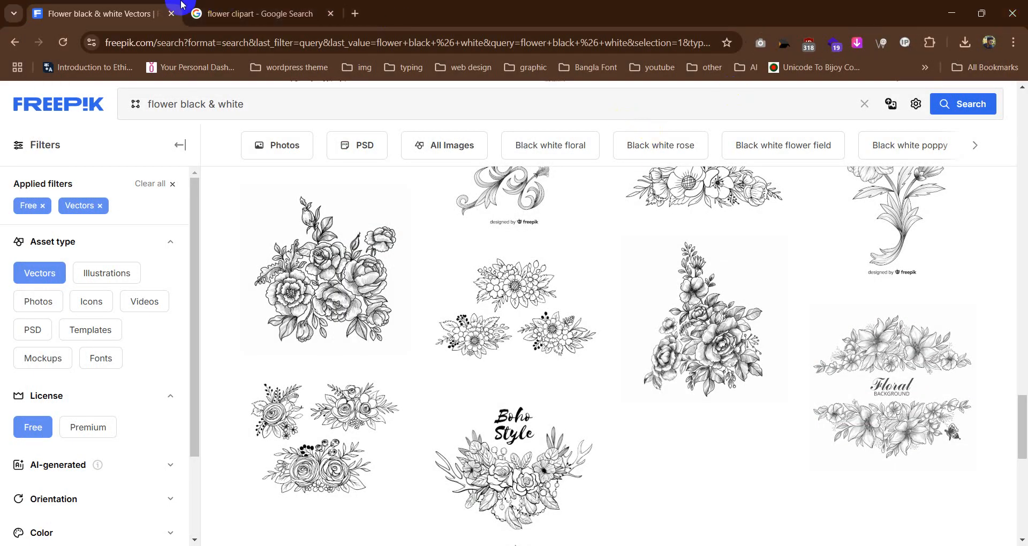
{"action": "left_click", "coordinate": [353, 14]}
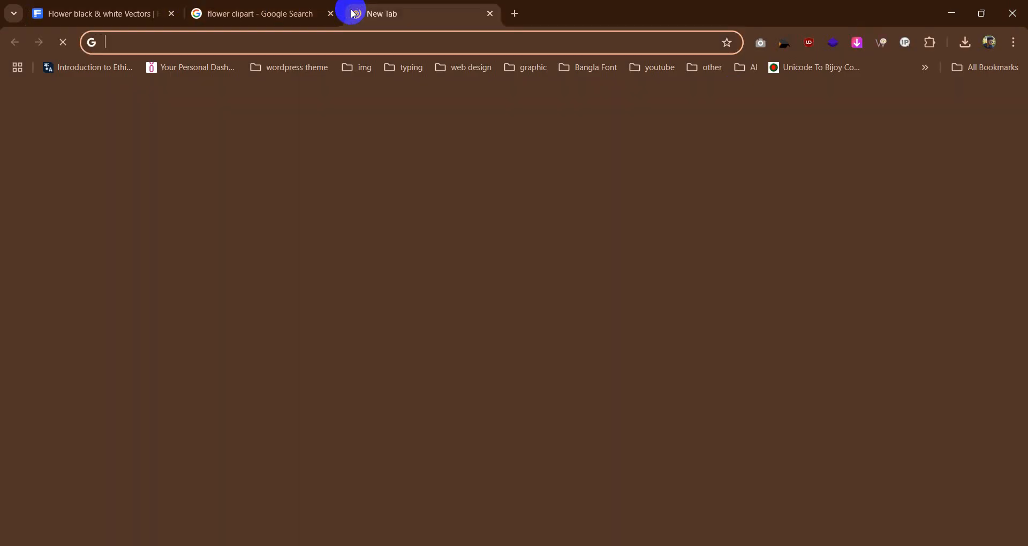
{"action": "left_click", "coordinate": [173, 14]}
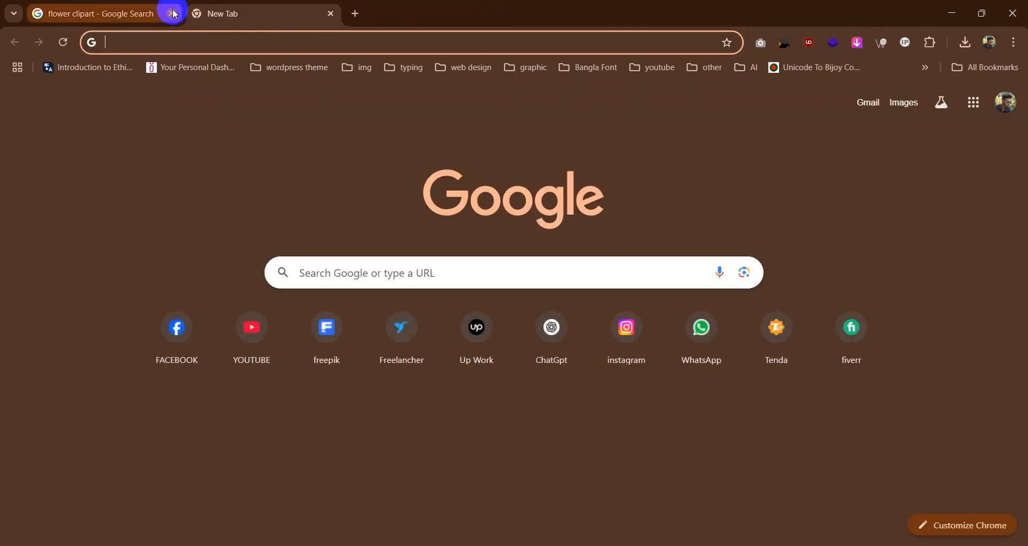
{"action": "left_click", "coordinate": [172, 13]}
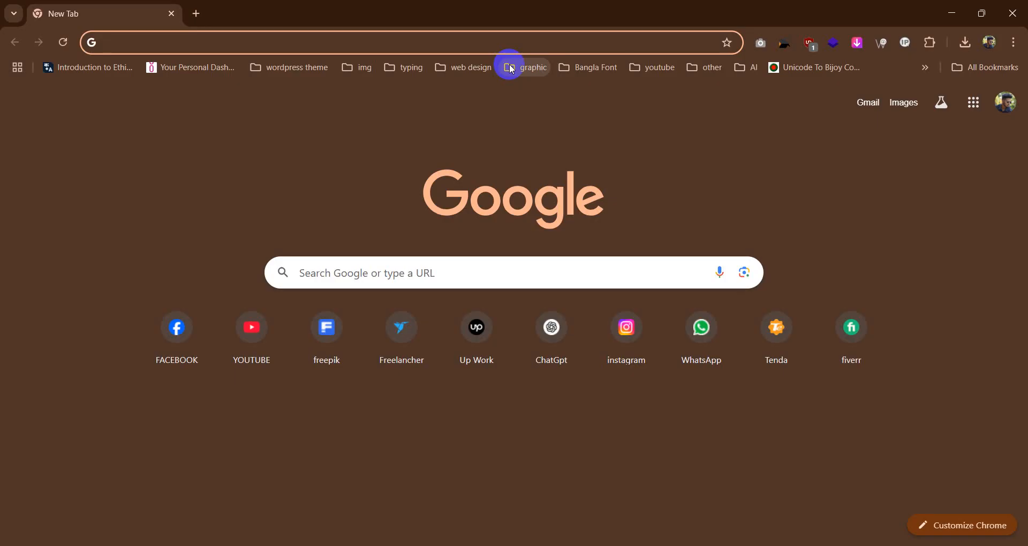
{"action": "left_click", "coordinate": [255, 170]}
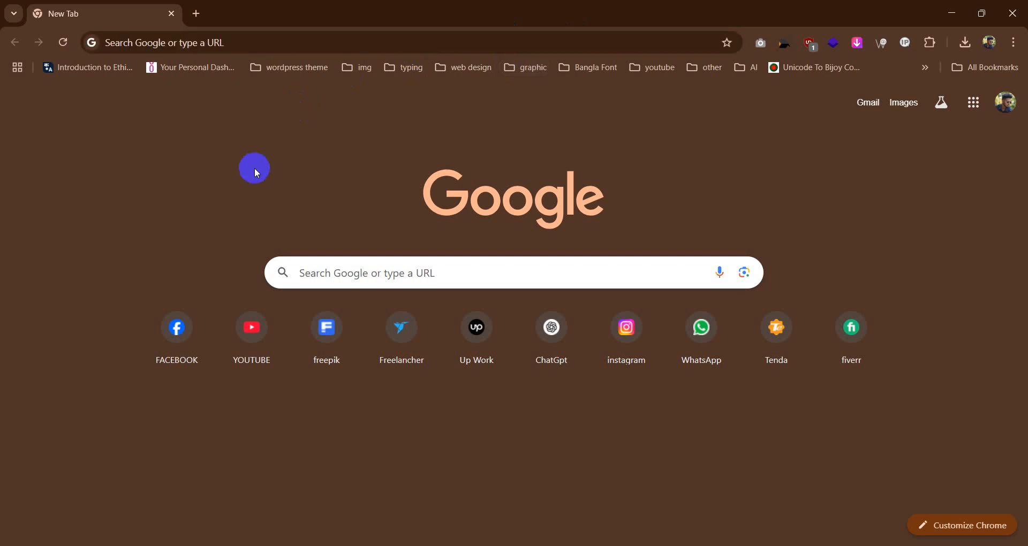